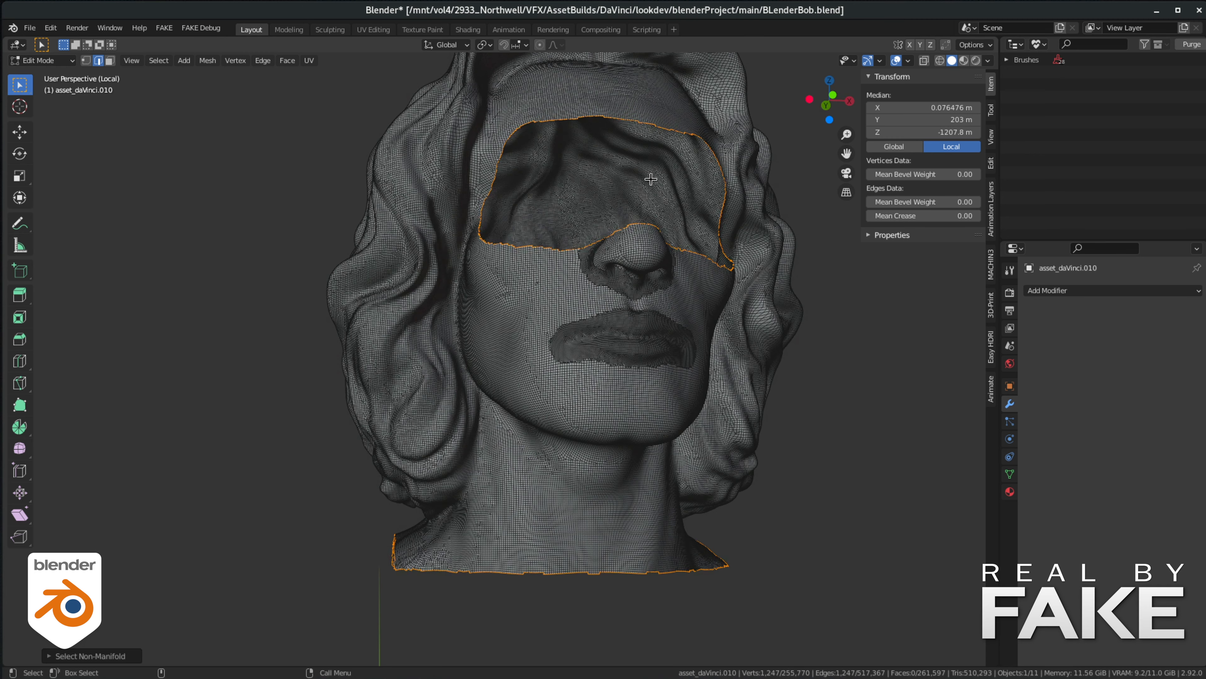
- Limit the selection to the open border at the base of the neck, excluding the face opening, and switch to vertex selection
key("alt+z")
left_click_drag(397, 103, 786, 291, "ctrl")
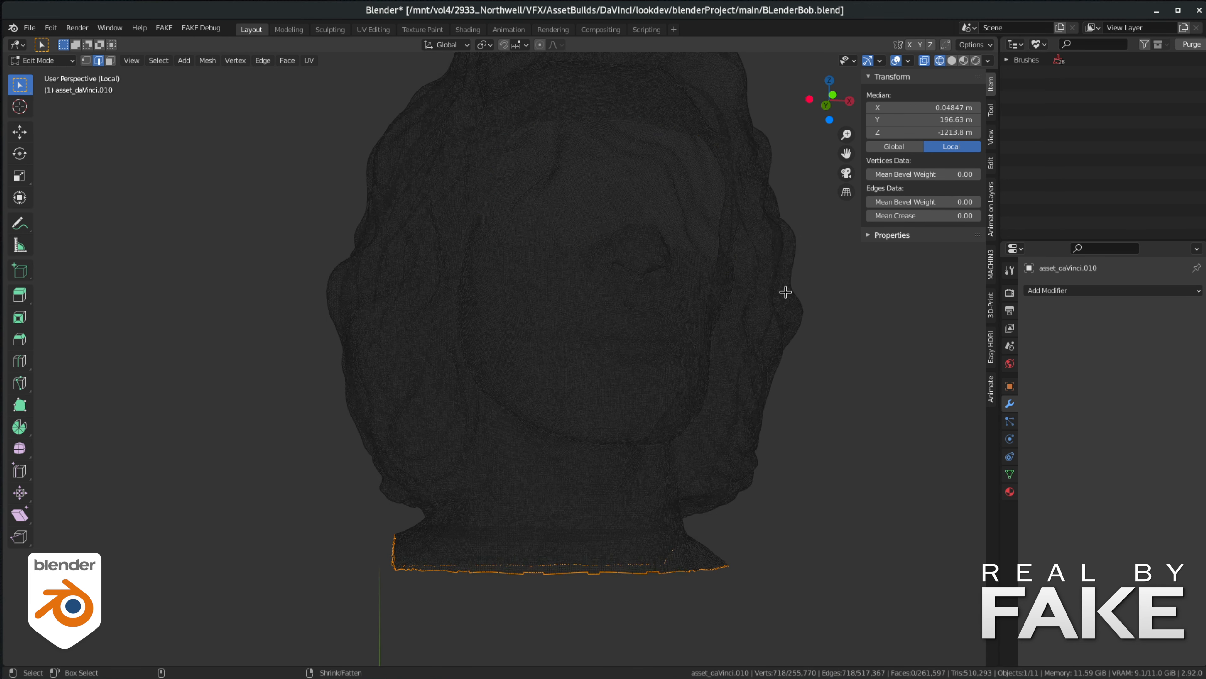
middle_click_drag(416, 417, 414, 328, "shift")
scroll(456, 388, "up", 2)
middle_click_drag(461, 393, 479, 361)
middle_click_drag(479, 361, 465, 339, "shift")
key("ctrl+Tab")
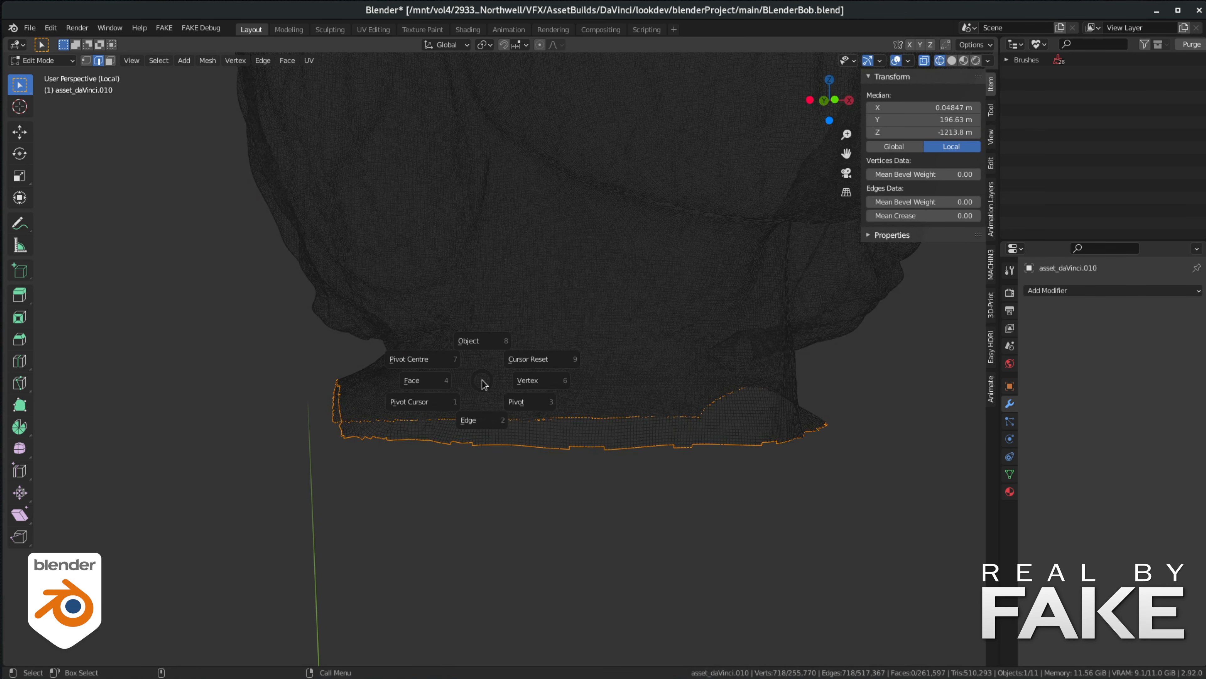
left_click(597, 383)
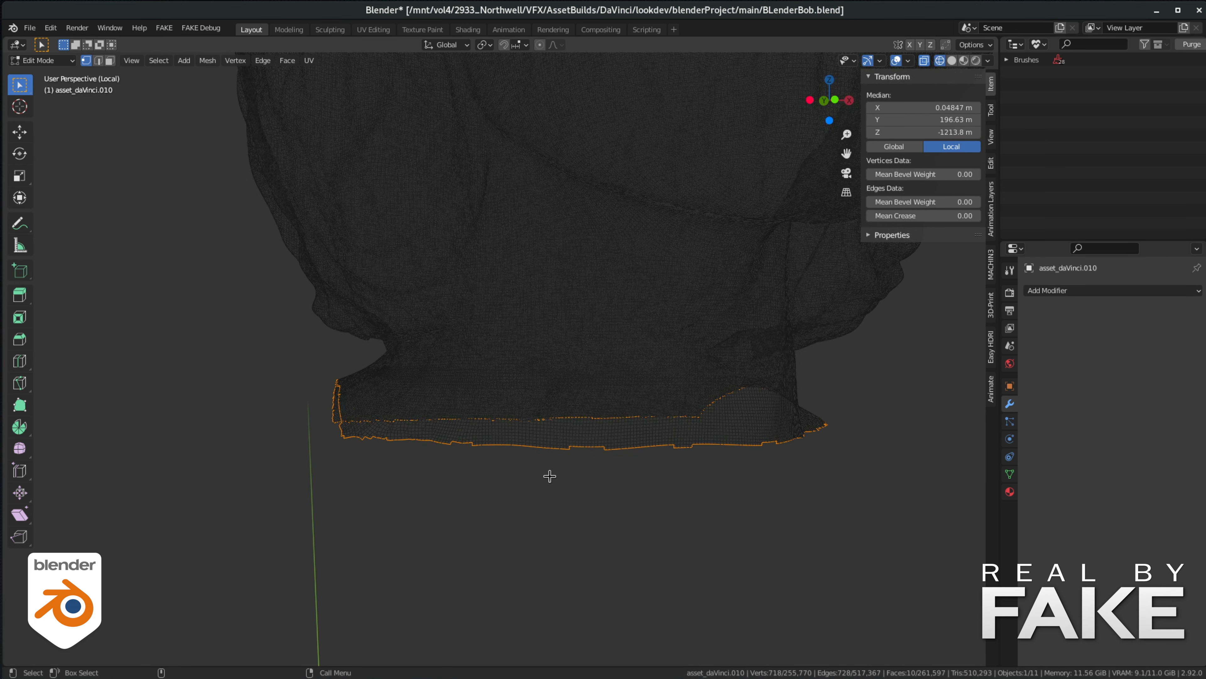
- Grow the neck border selection four times and store it in a new vertex group
left_click(157, 61)
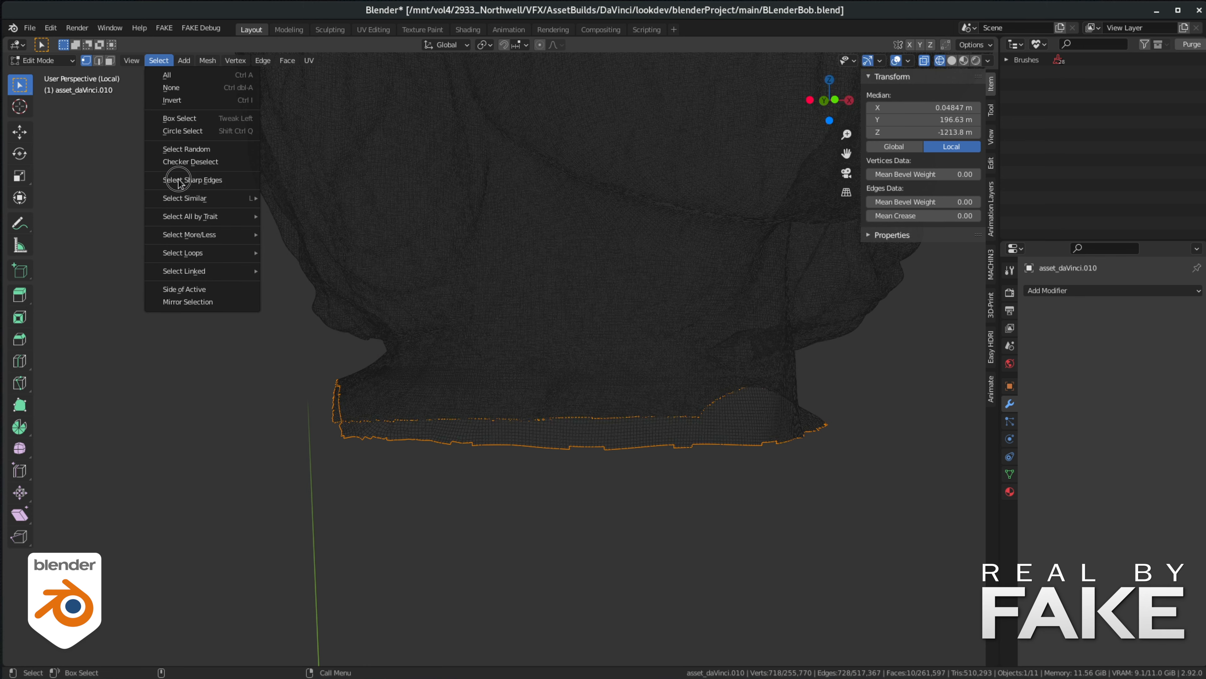
mouse_move(183, 199)
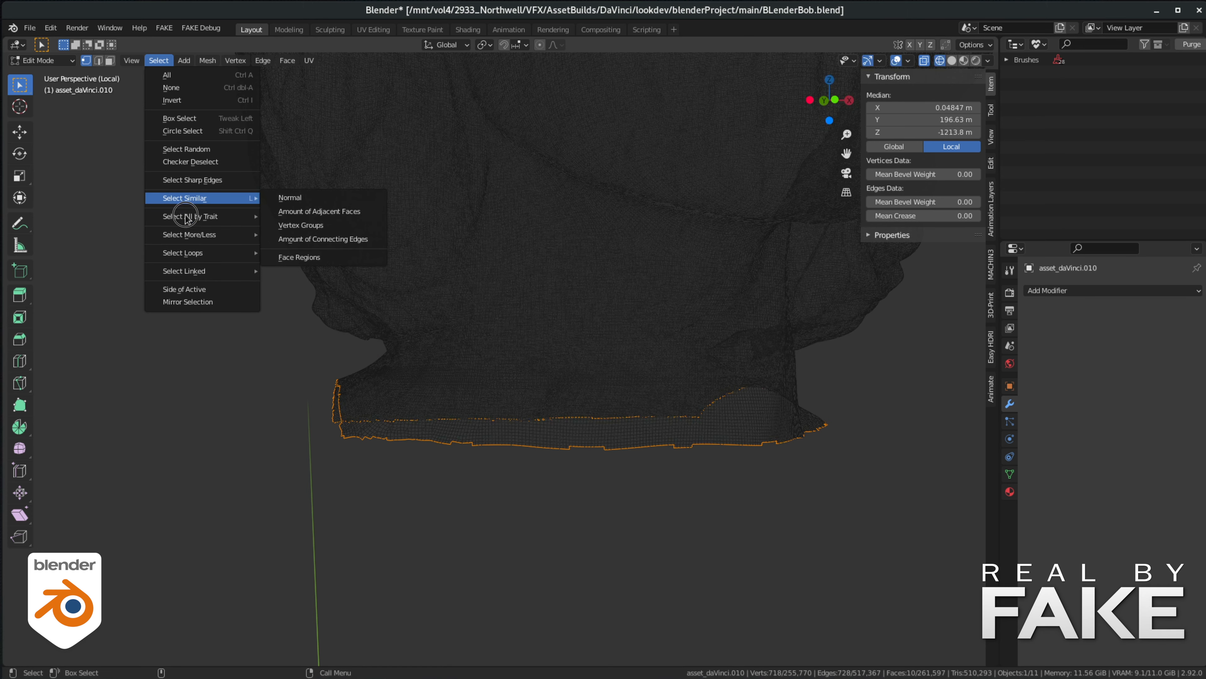
mouse_move(223, 234)
left_click(284, 235)
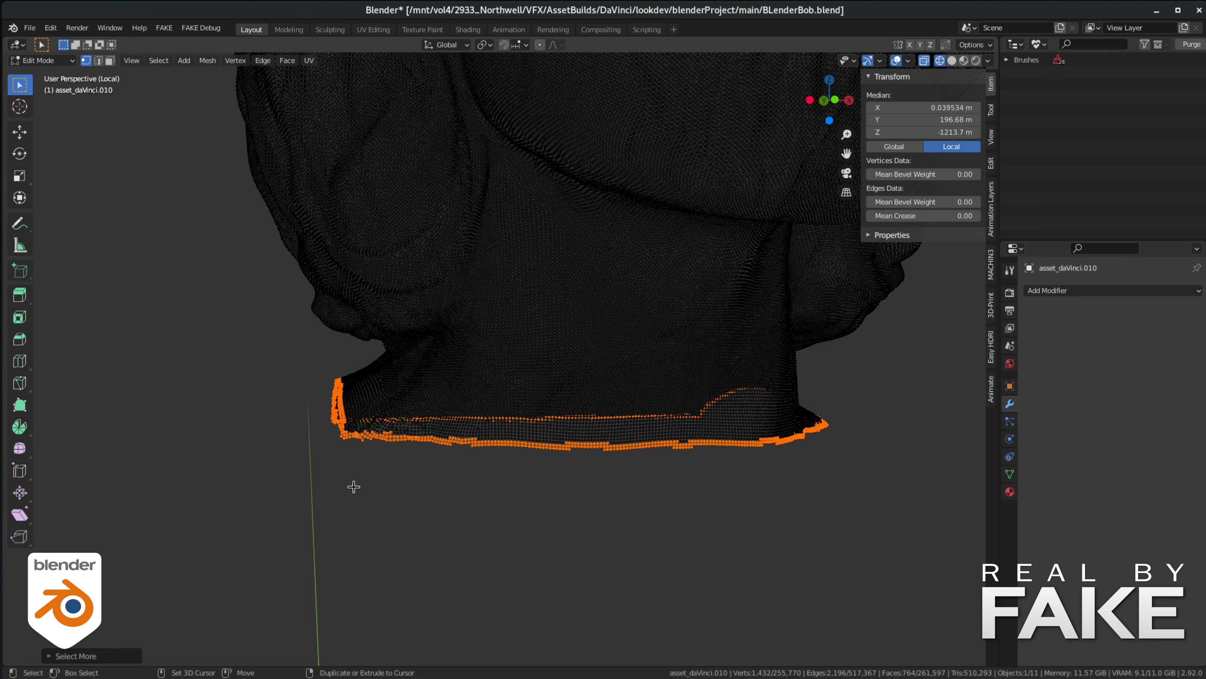
key("ctrl+KP_Add")
key("ctrl+KP_Add")
key("ctrl+KP_Add")
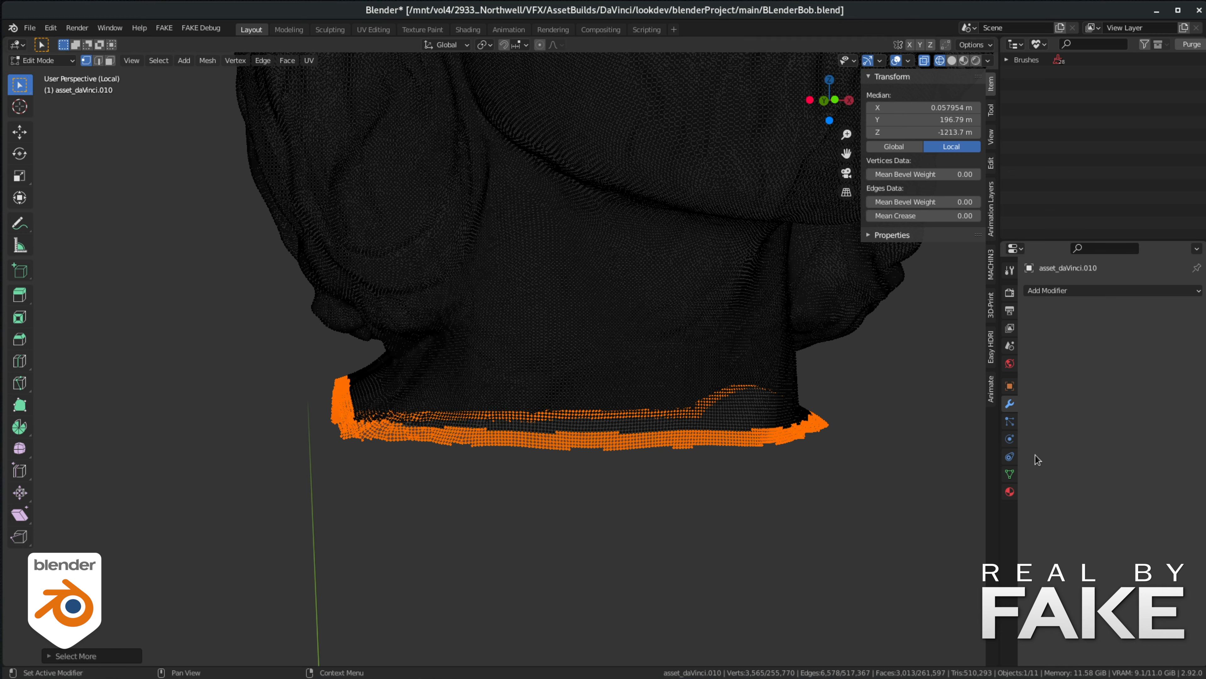
left_click(1011, 475)
left_click(1197, 328)
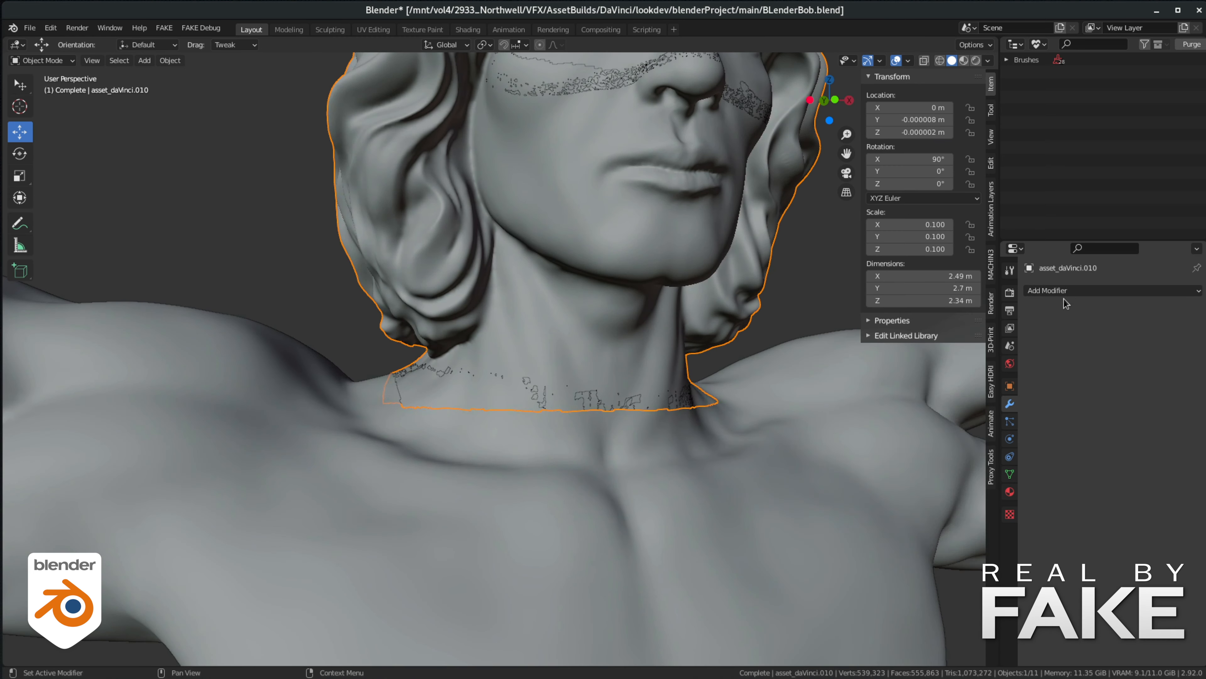
- Add a Shrinkwrap modifier to the head with asset_daVinci.005 as its target
left_click(1055, 290)
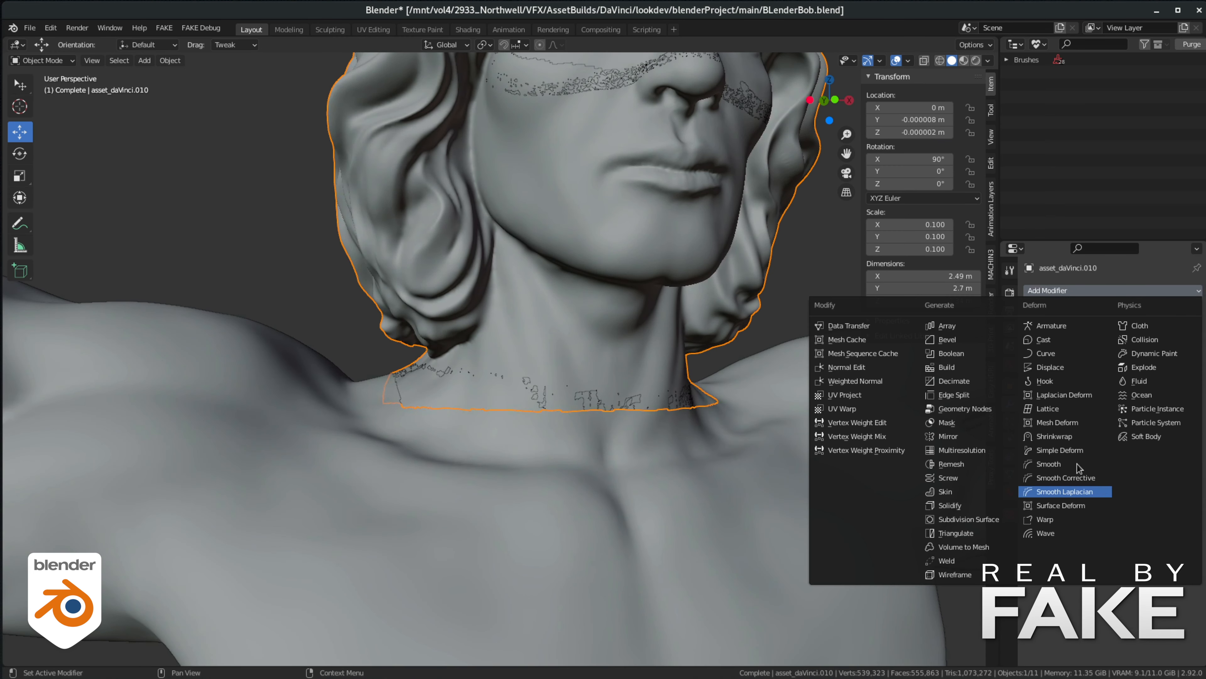
left_click(1057, 437)
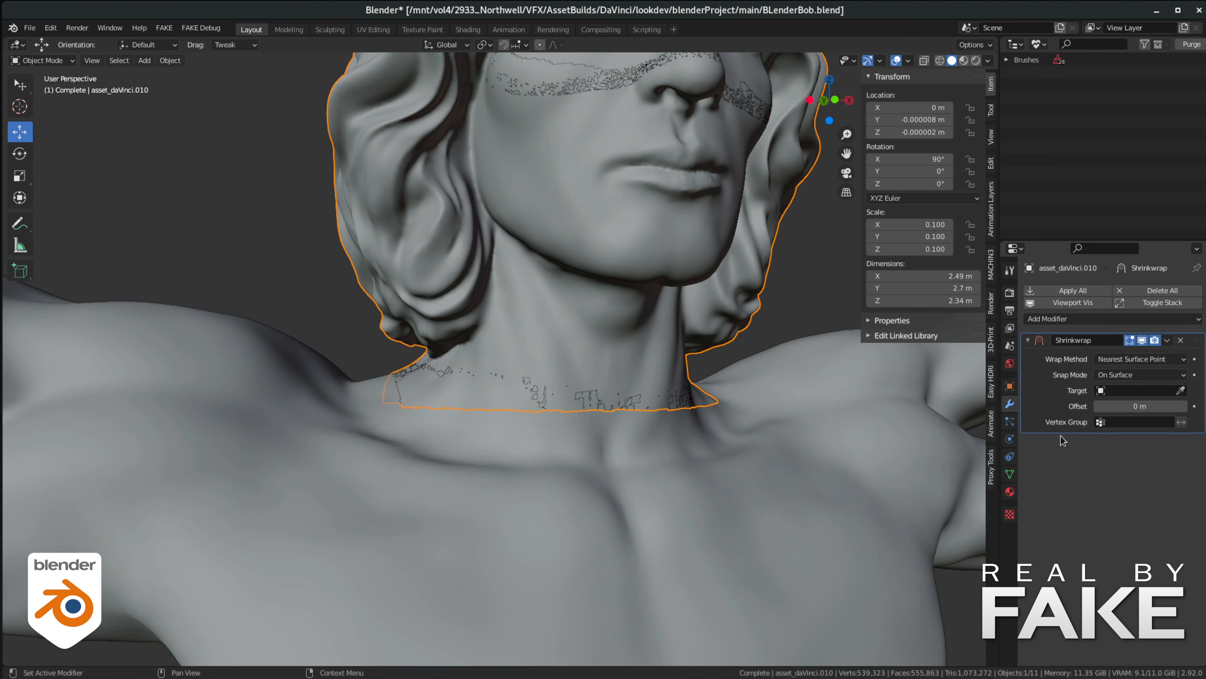
left_click(1137, 393)
left_click(1096, 460)
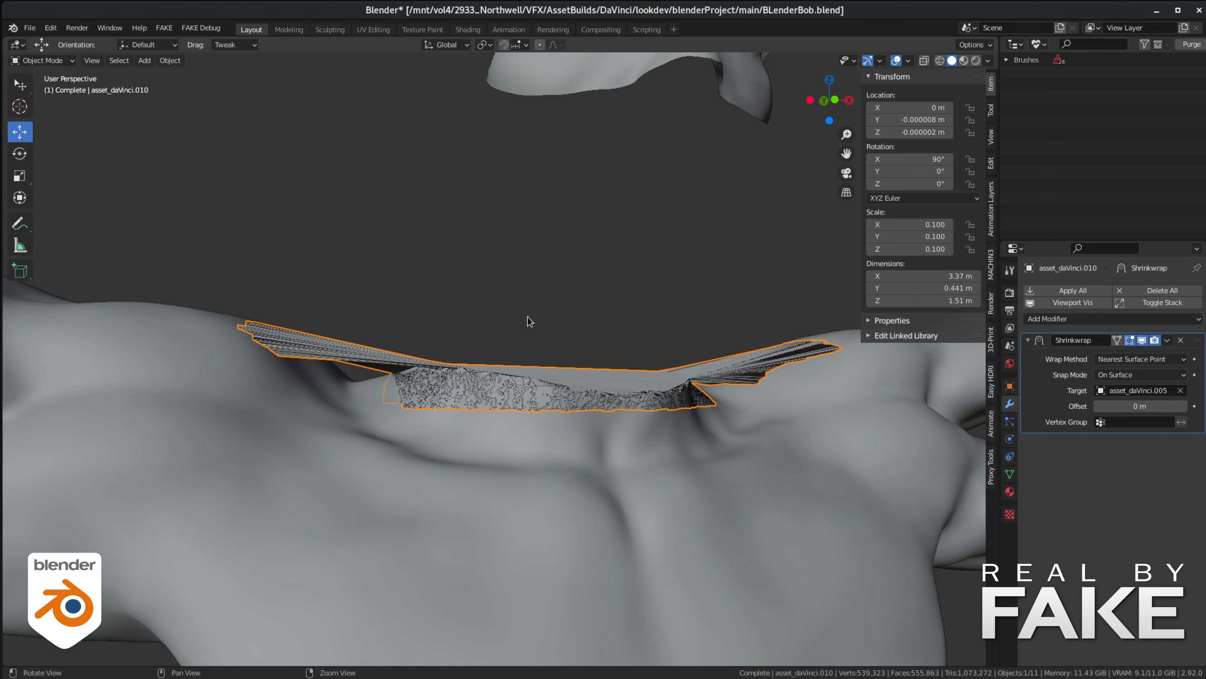
- Restrict the Shrinkwrap modifier to the vertex group named Group
left_click_drag(528, 321, 498, 305, "alt")
right_click_drag(386, 384, 432, 390, "alt")
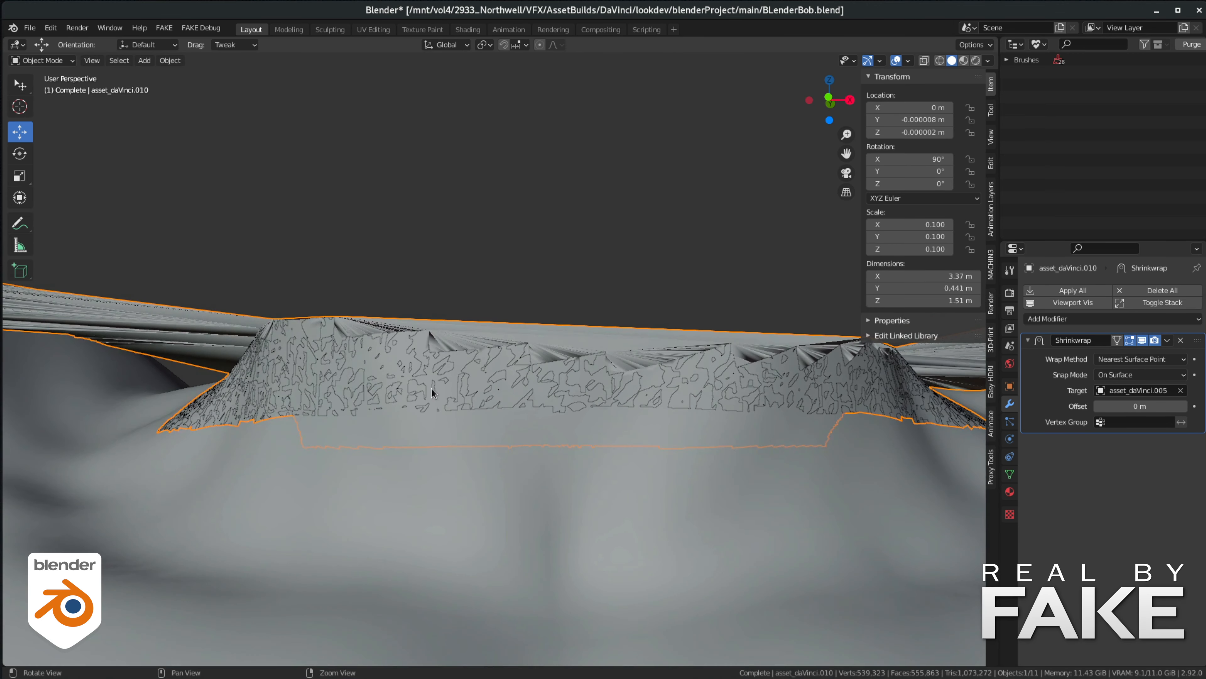
left_click(1131, 422)
left_click(1071, 442)
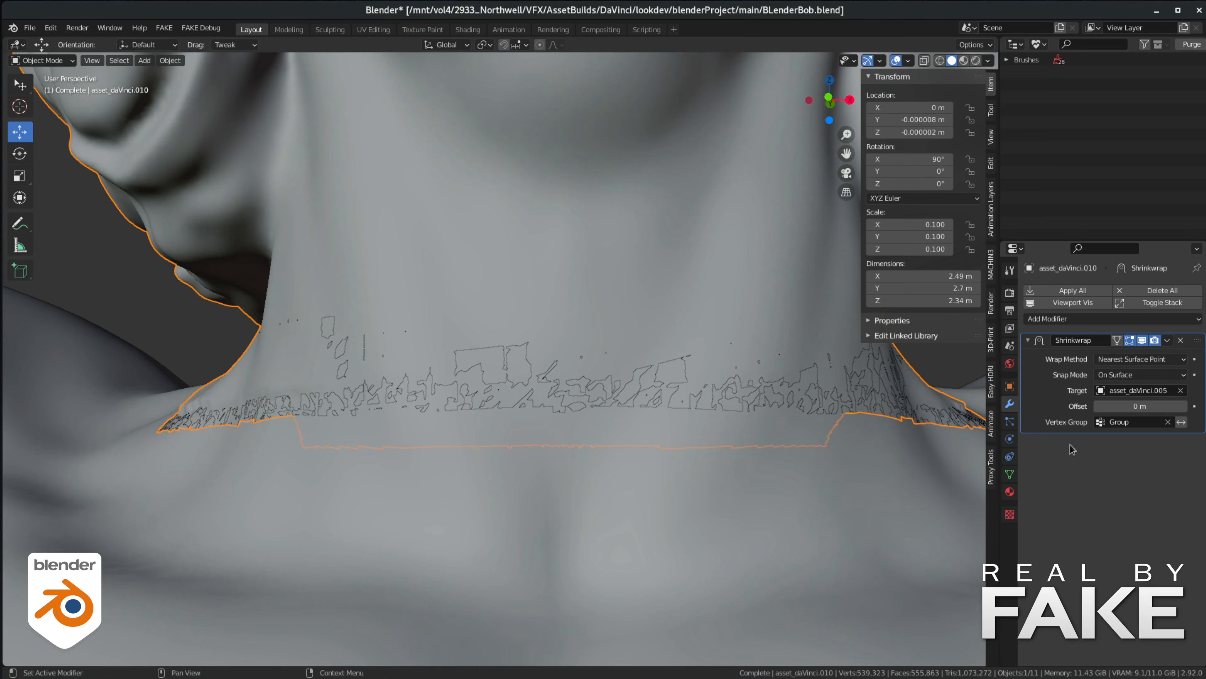
- Weight-paint the vertex group along the head's lower neck edge to refine how the seam wraps onto the body
left_click_drag(471, 382, 280, 422, "alt")
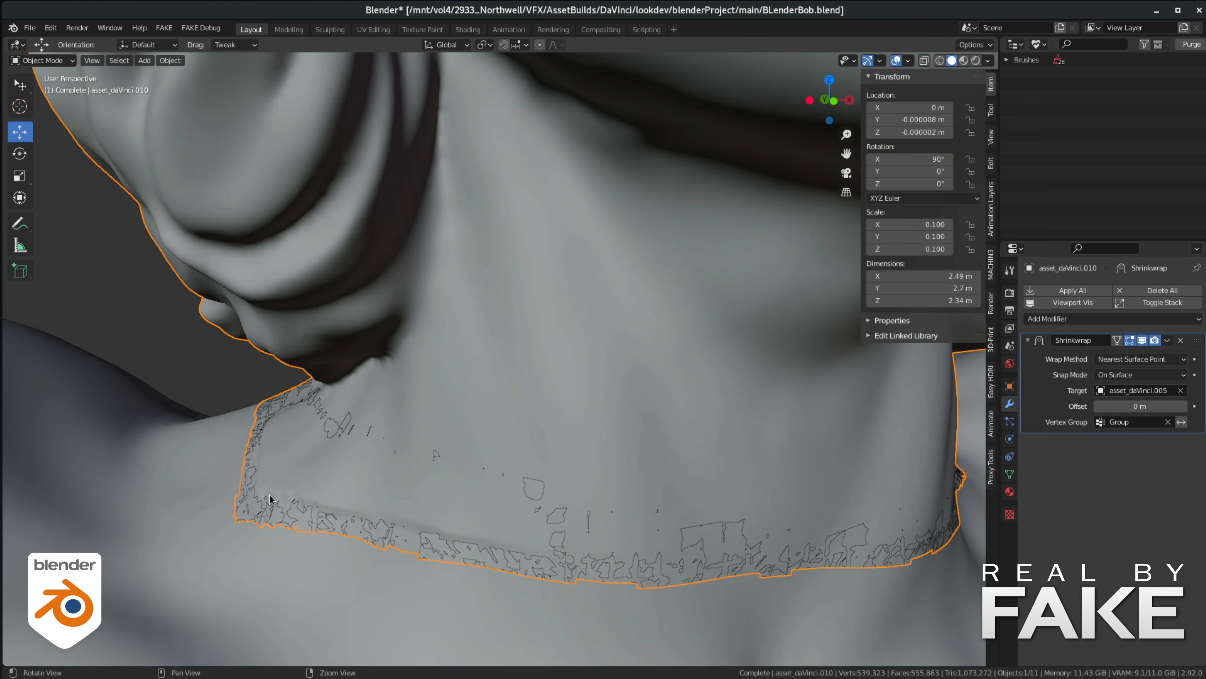
left_click_drag(906, 545, 839, 487, "alt")
scroll(822, 497, "up", 3)
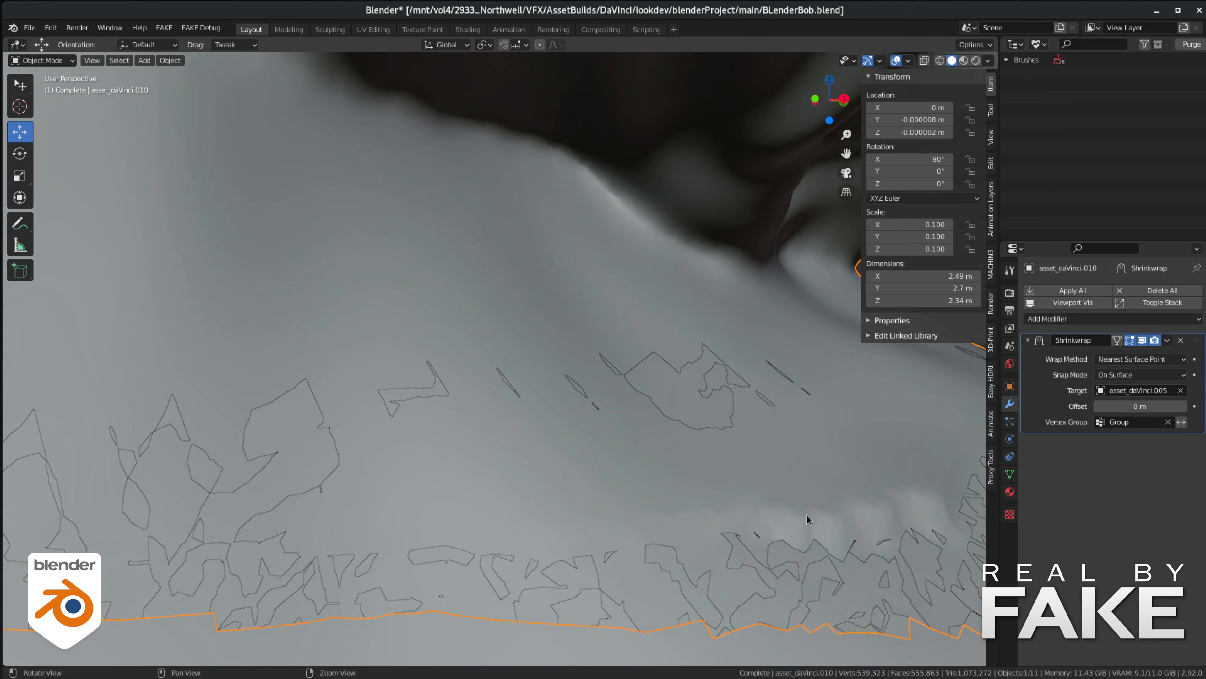
scroll(630, 503, "down", 6)
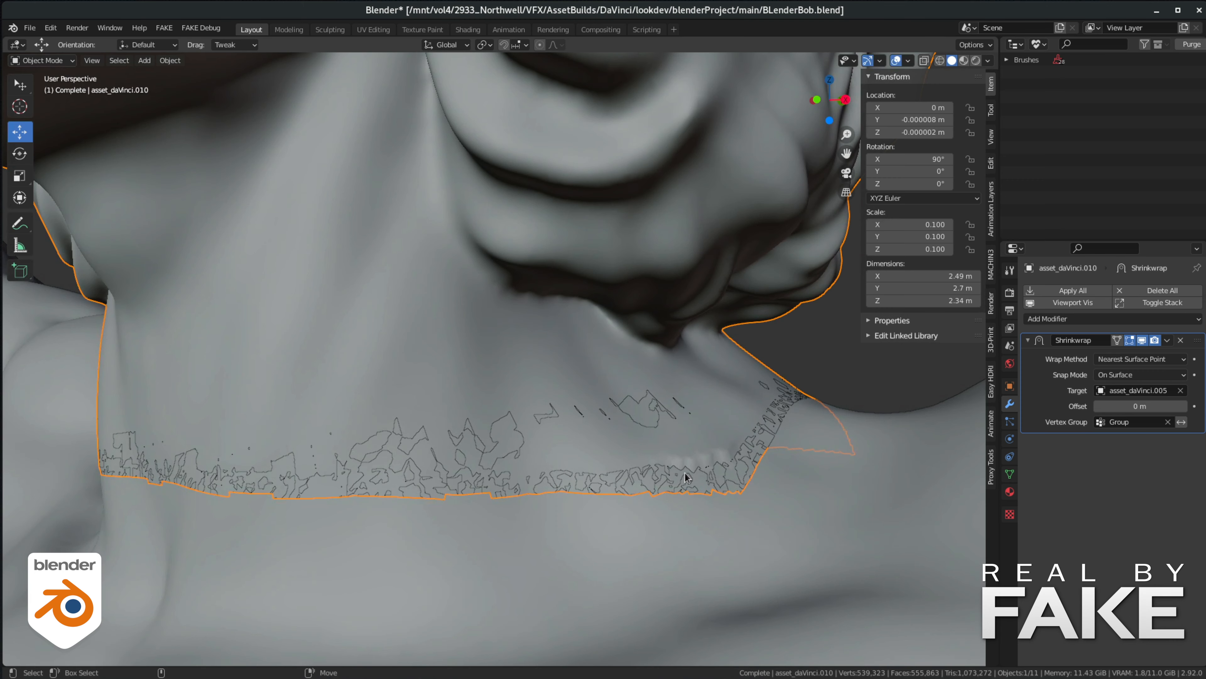
left_click(50, 60)
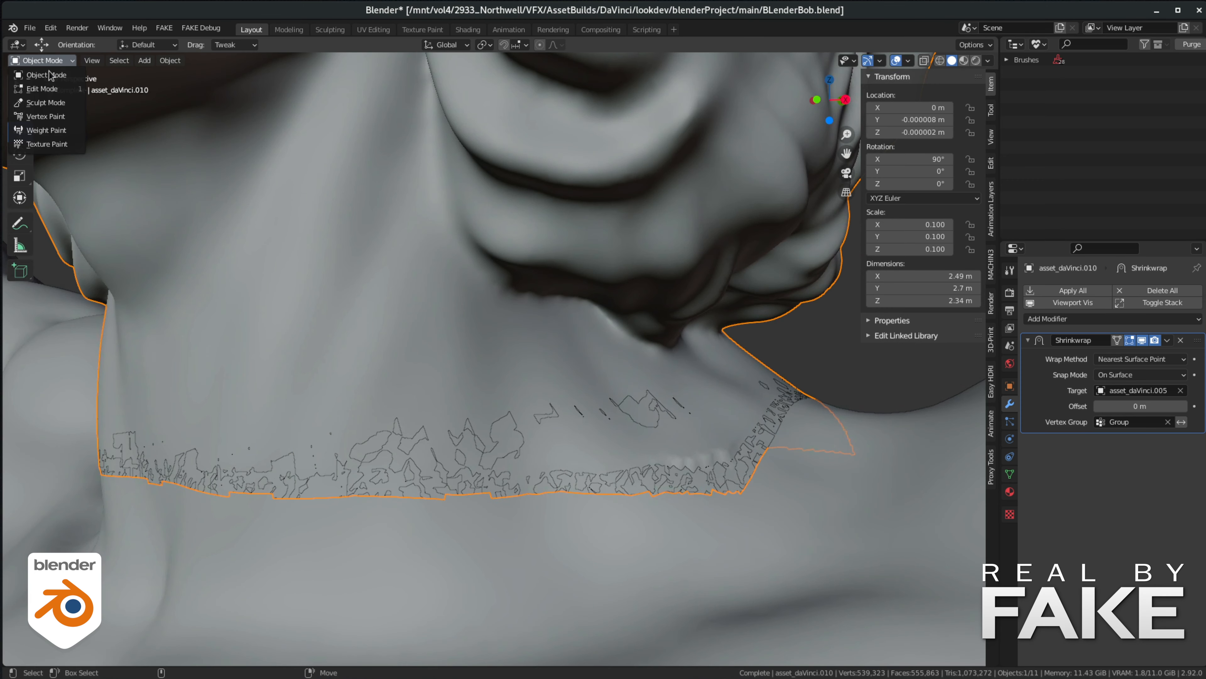
left_click(41, 133)
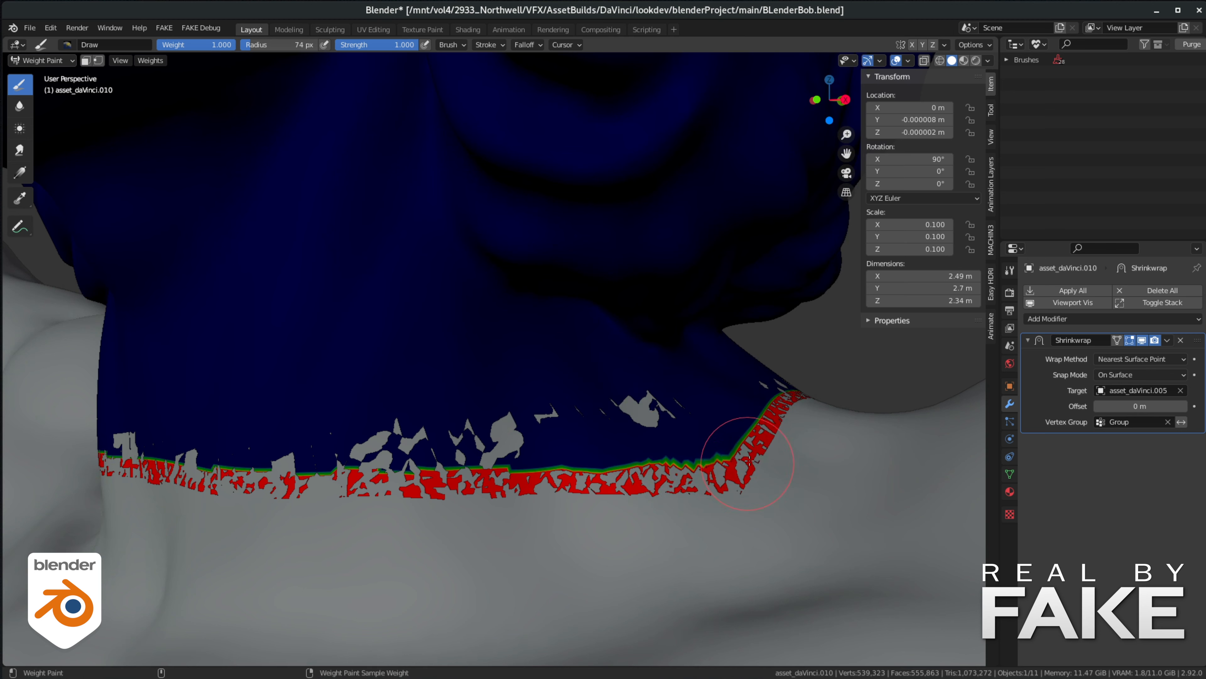
mouse_move(755, 463)
left_mouse_down()
mouse_move(722, 442)
mouse_move(771, 401)
mouse_move(660, 459)
mouse_move(455, 479)
mouse_move(73, 440)
left_mouse_up()
mouse_move(289, 455)
left_mouse_down()
mouse_move(354, 421)
mouse_move(401, 430)
left_mouse_up()
middle_click_drag(295, 495, 520, 485)
left_click_drag(528, 496, 519, 495)
key("Tab")
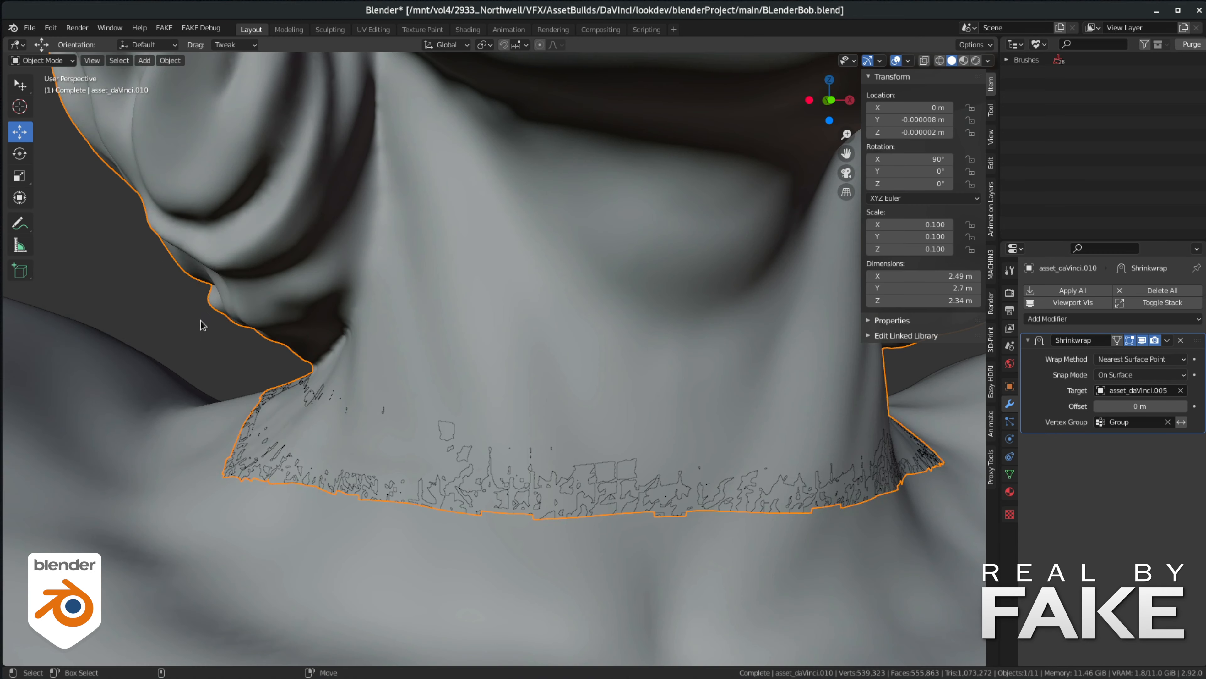
- Deselect the head and examine the neck seam and the arms in Material Preview shading
key("Tab")
left_click(161, 275)
middle_click_drag(678, 379, 636, 368)
scroll(555, 361, "down", 3)
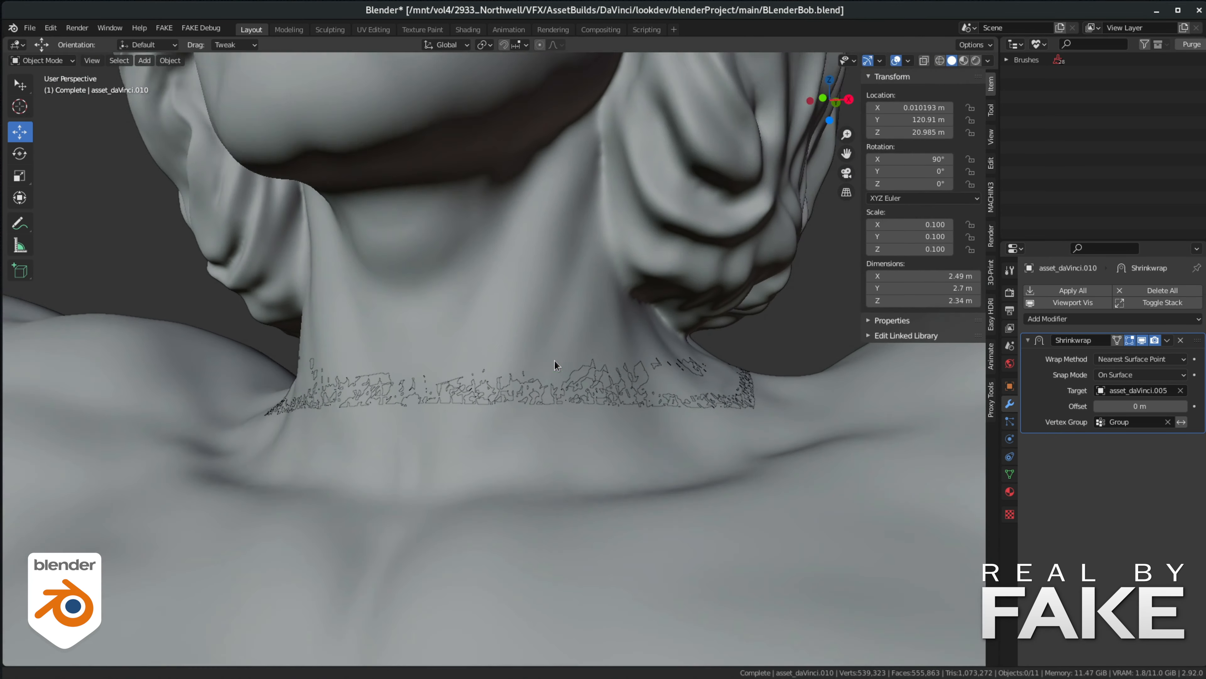
left_click(964, 61)
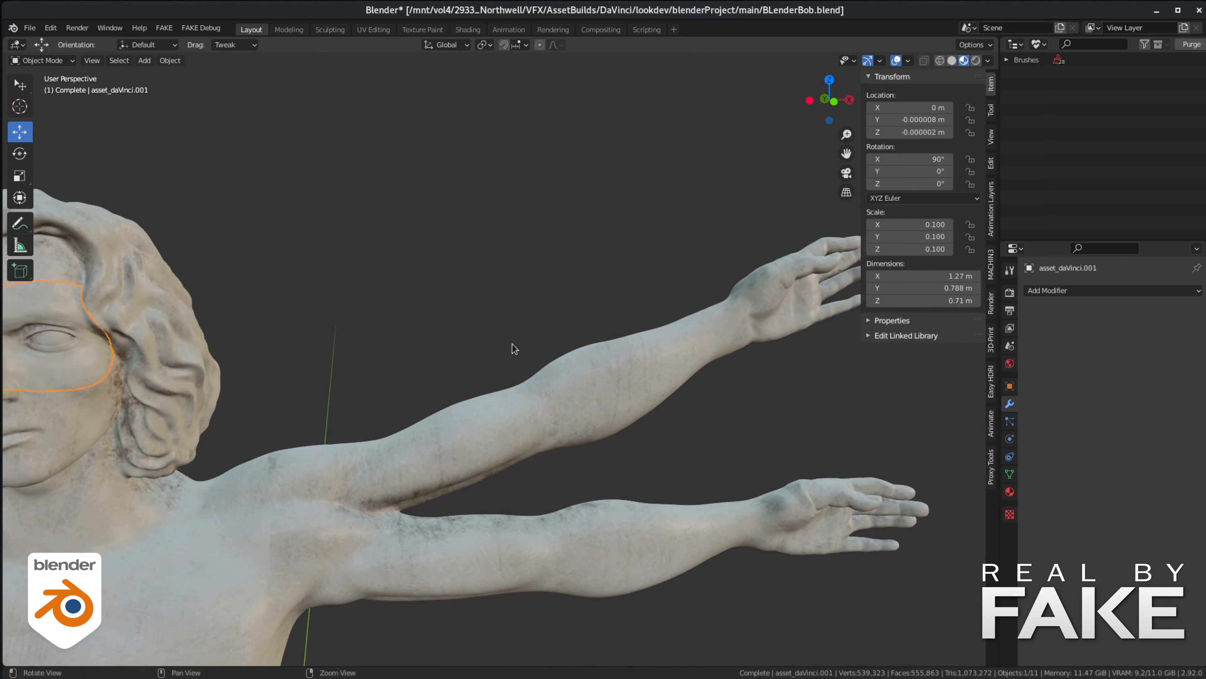
right_click_drag(512, 343, 664, 397, "alt")
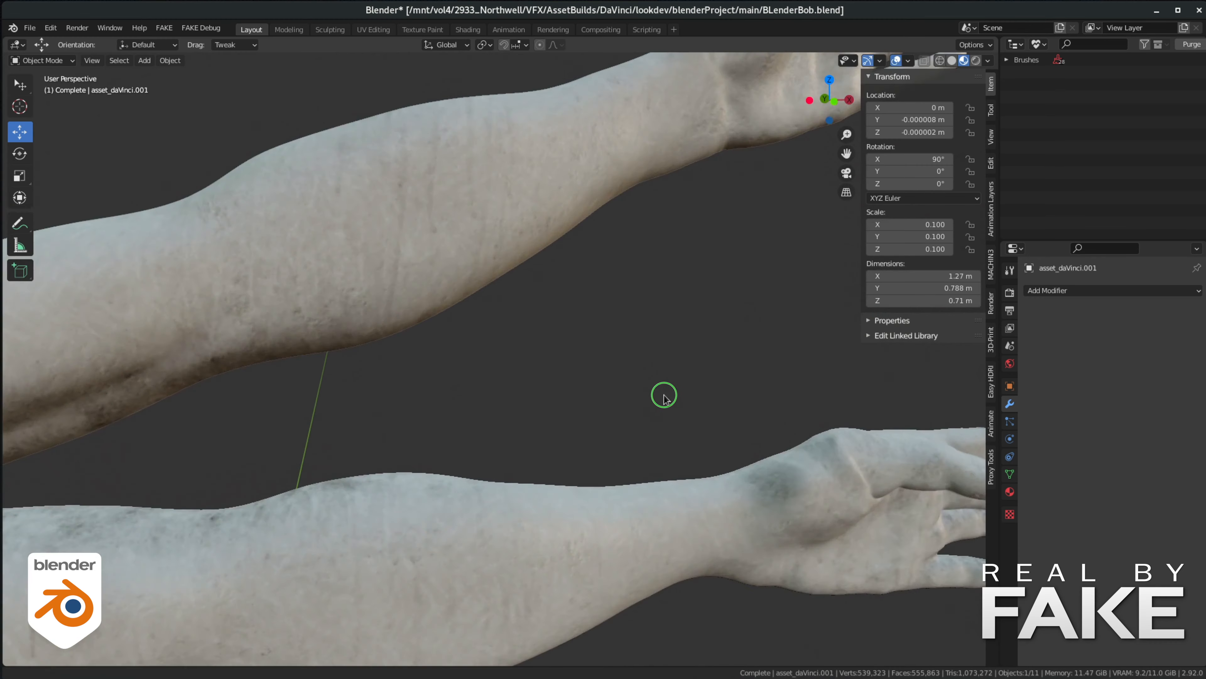
middle_click_drag(973, 463, 832, 330, "alt")
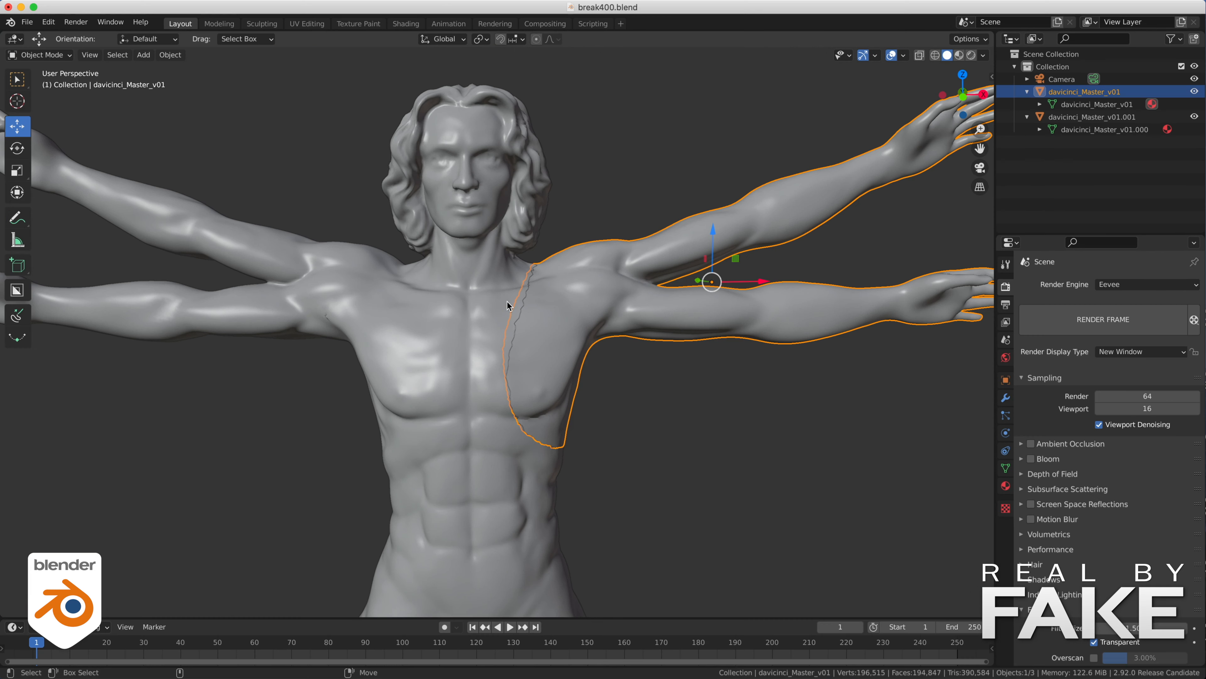
- Move the broken shoulder-and-arms piece outward along the X axis, away from the torso
left_click_drag(762, 280, 831, 280)
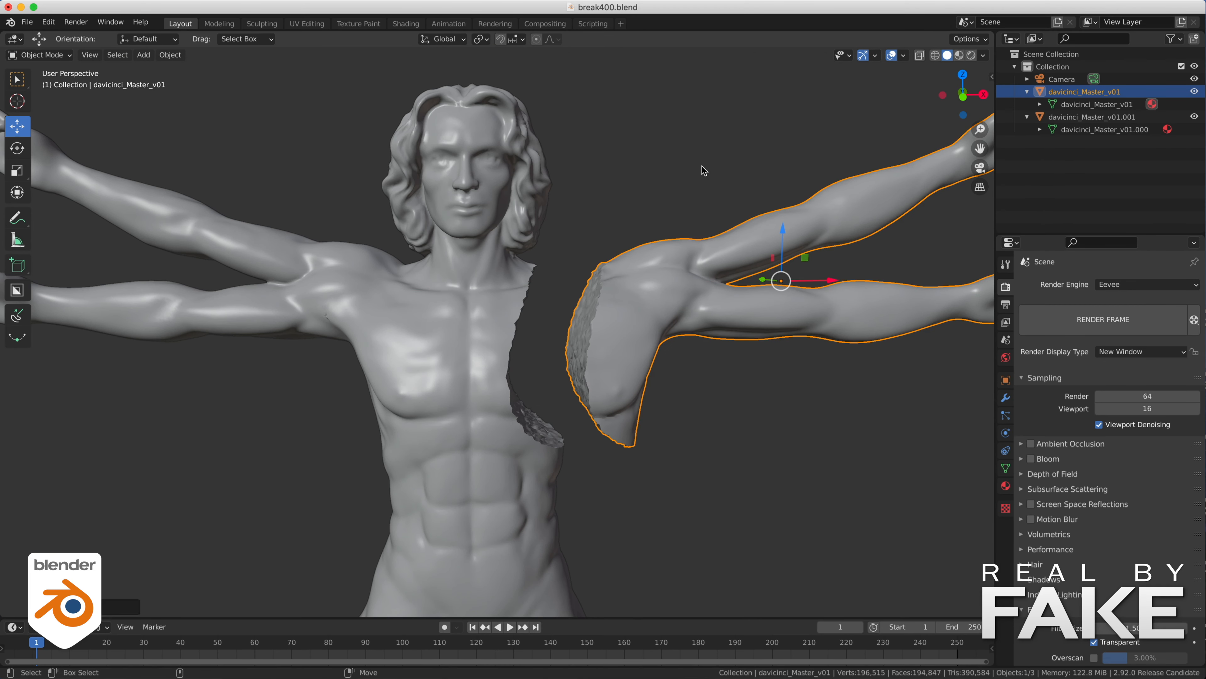
left_click(701, 168)
left_click_drag(611, 267, 650, 278, "alt")
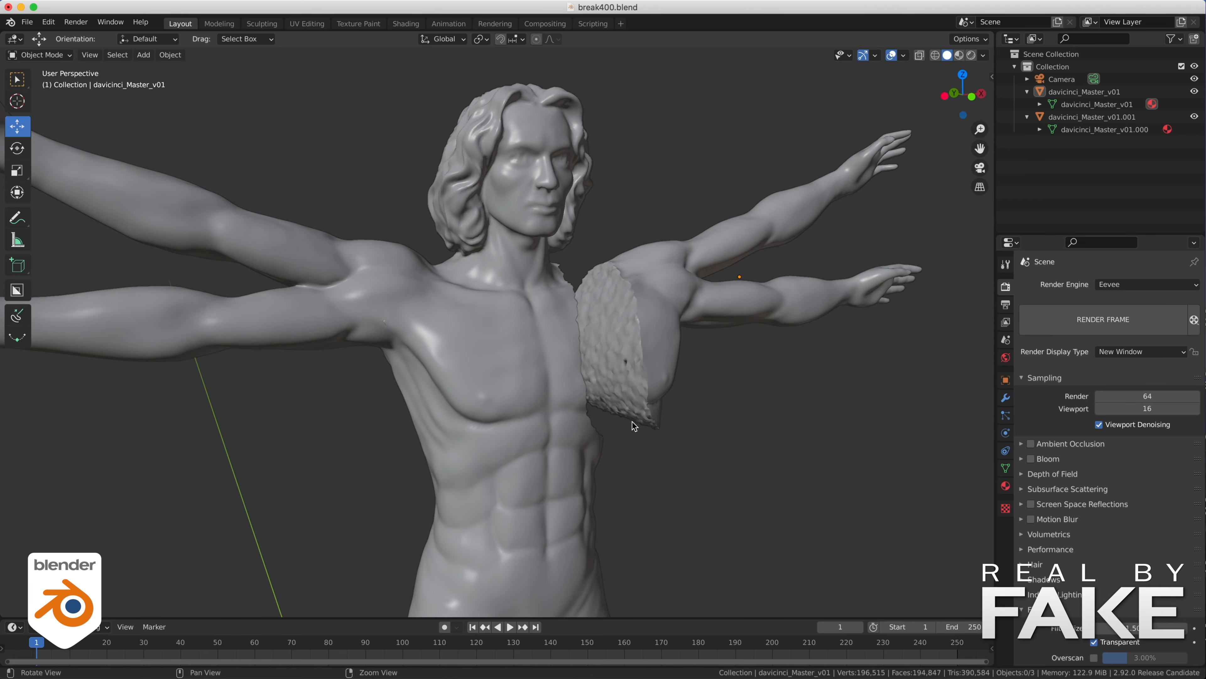
left_click_drag(633, 426, 597, 413, "alt")
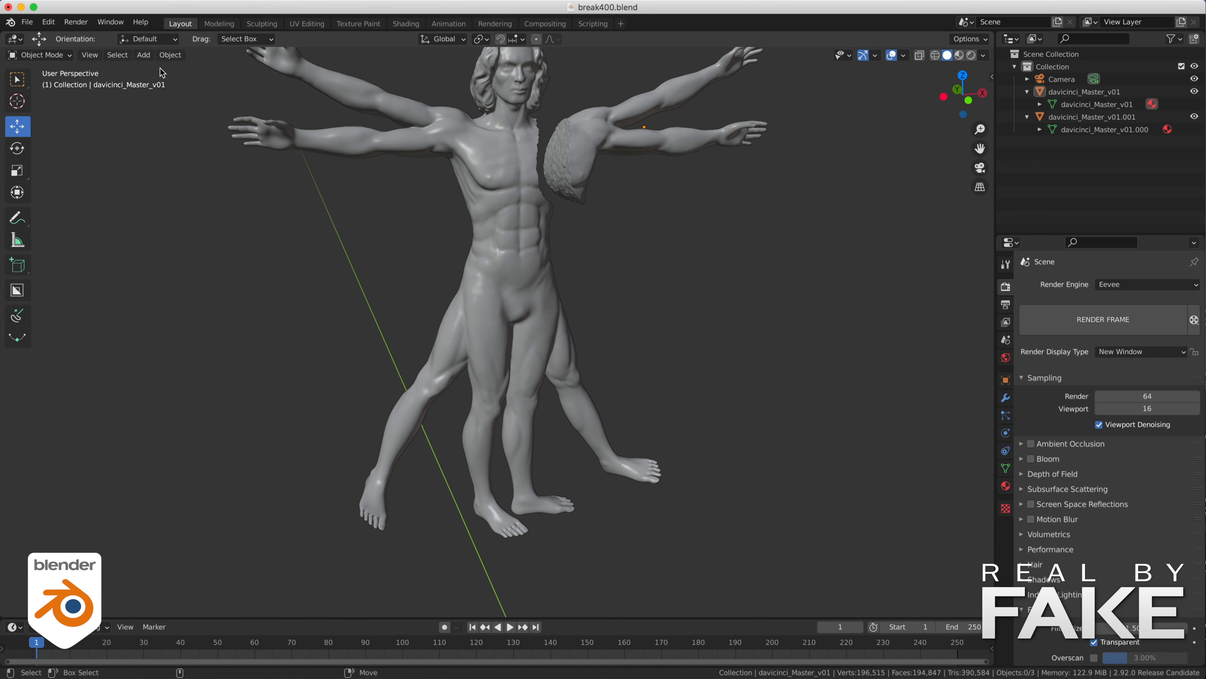
- Add a grid mesh to the scene as the base for a cutting surface
left_click(144, 54)
mouse_move(166, 69)
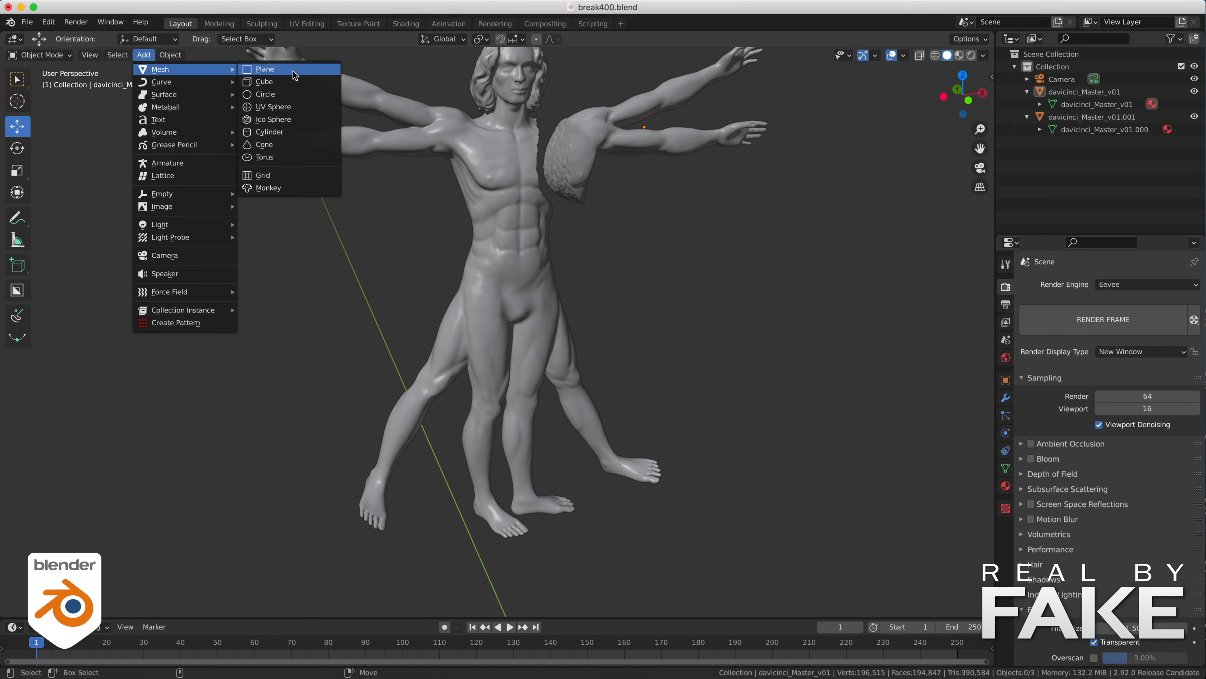
left_click(274, 178)
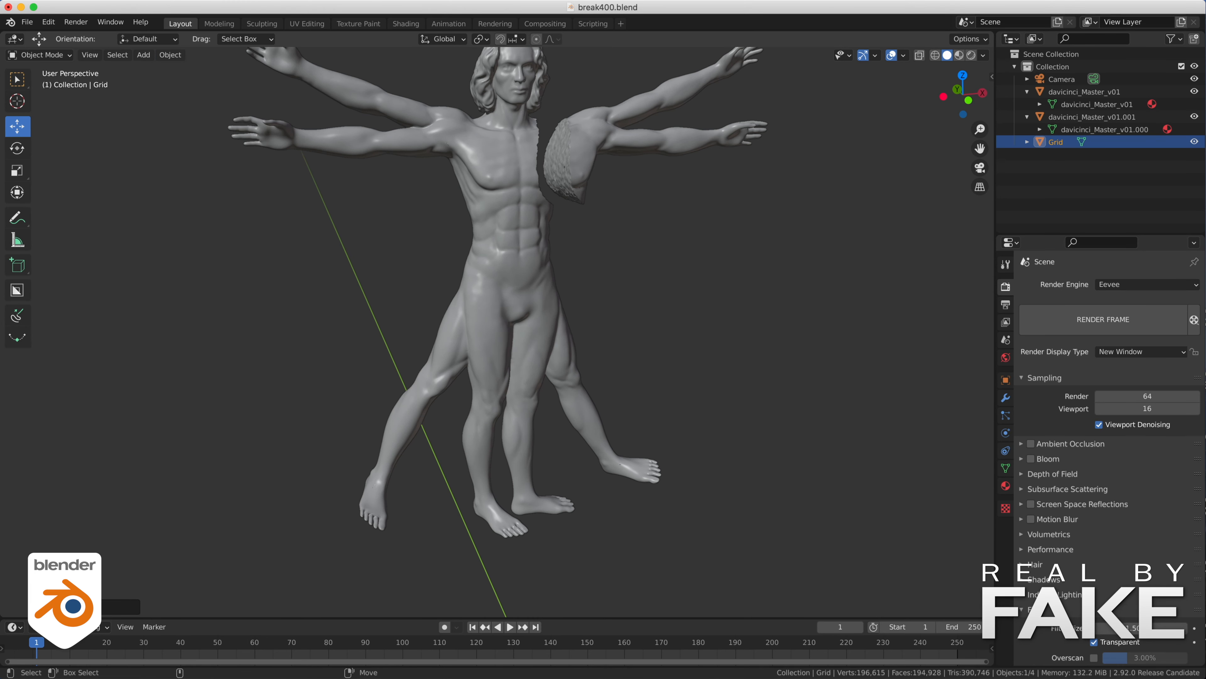
left_click(102, 604)
- Scale the grid and bend it with proportional editing into a curved sheet crossing the intact shoulder
key("KP_1")
left_click(17, 171)
mouse_move(530, 360)
left_mouse_down()
mouse_move(538, 353)
mouse_move(547, 371)
left_mouse_up()
key("shift+z")
key("Tab")
key("o")
left_click_drag(509, 258, 546, 292)
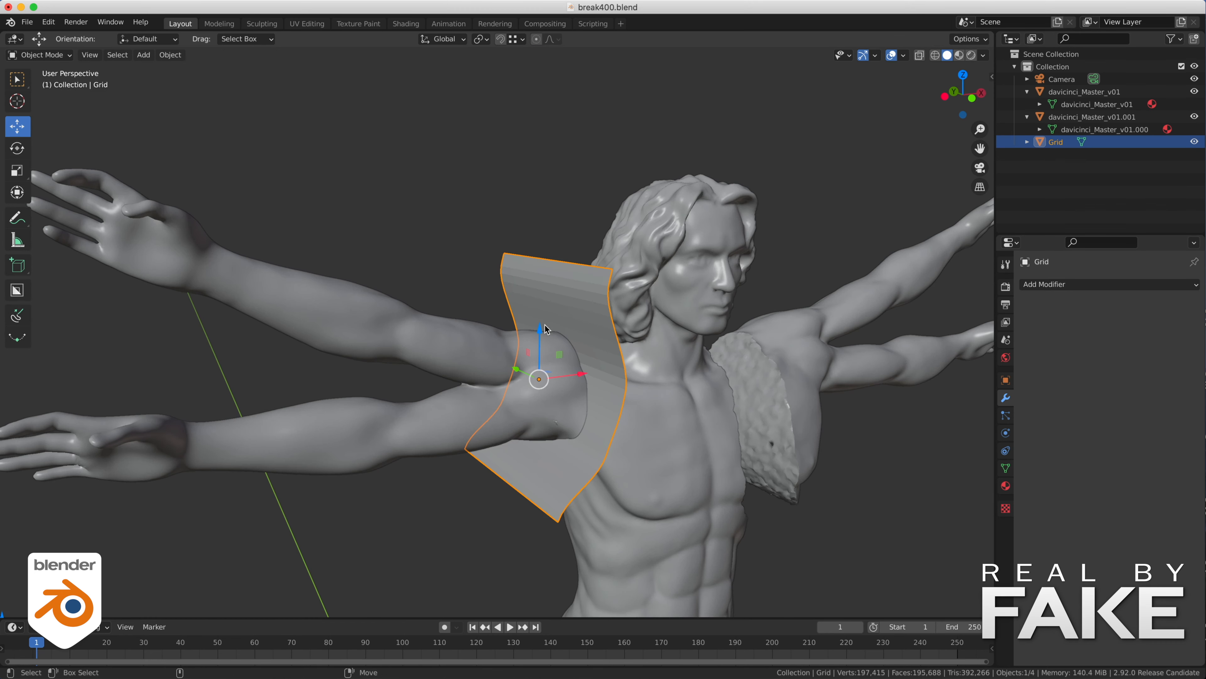
- Select the whole grid and randomize its vertices by 0.04 m for a rough fracture surface
key("Tab")
key("ctrl+l")
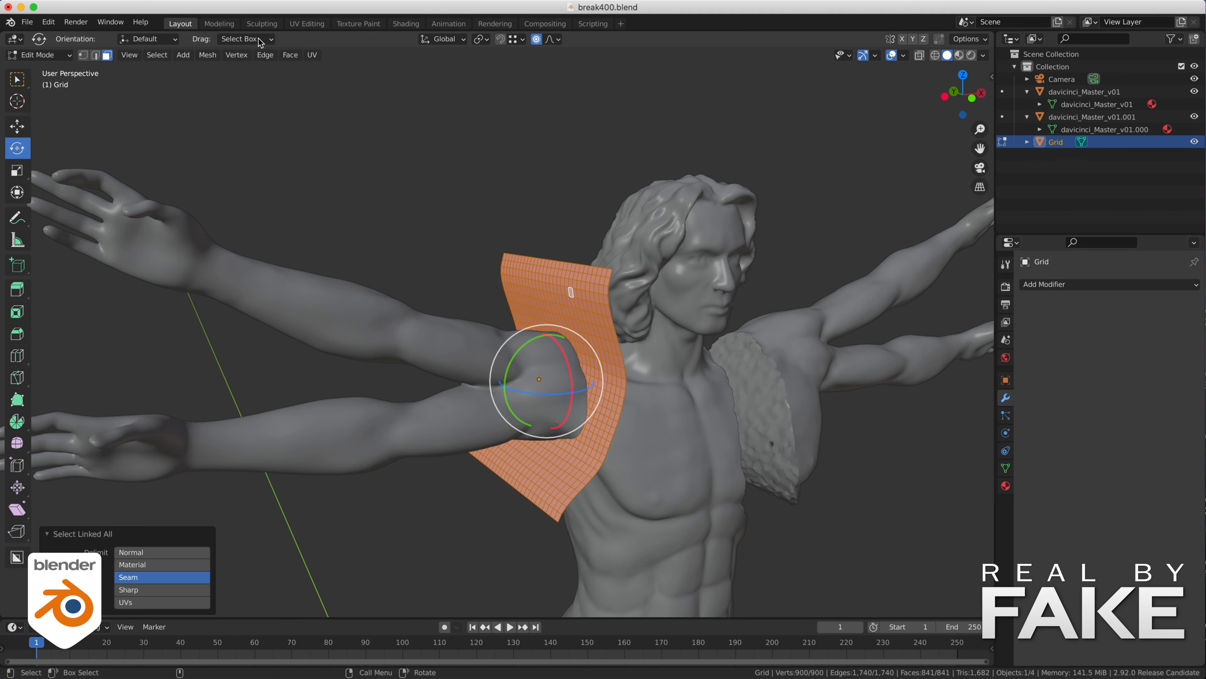
left_click(208, 54)
mouse_move(257, 69)
left_click(354, 176)
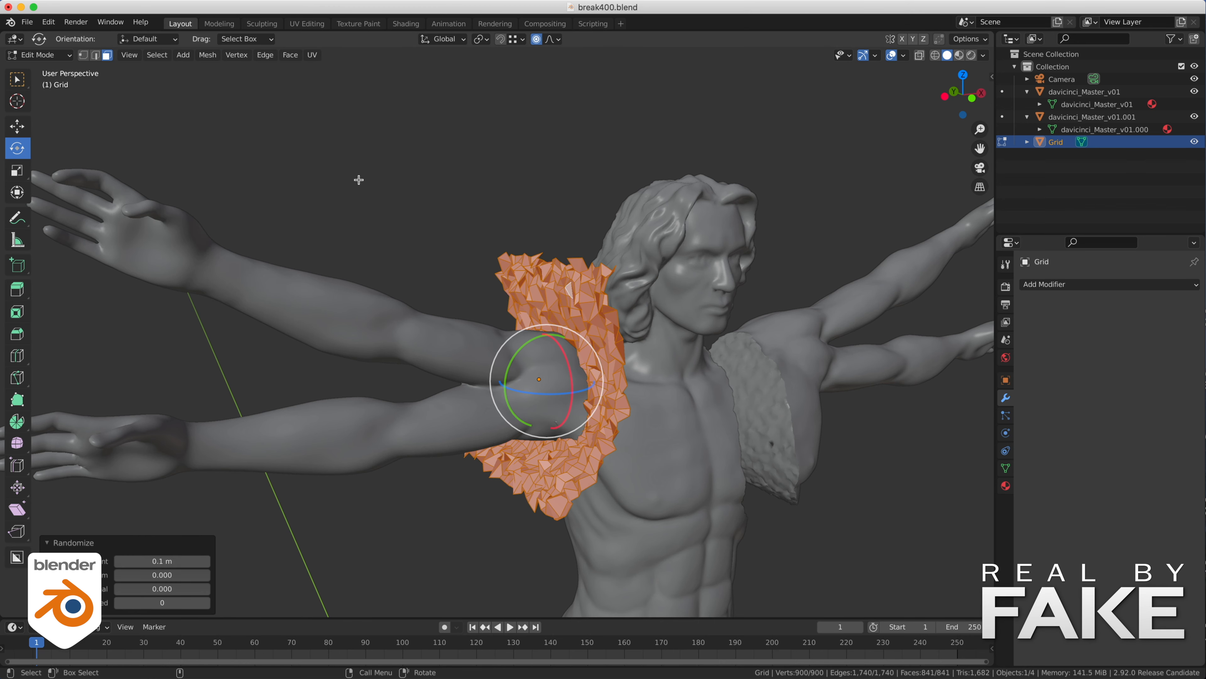
left_click_drag(161, 560, 133, 561)
- Extrude the rough grid outward past both hands and adjust its outer end so the volume encloses the arms
right_click(458, 242, "shift")
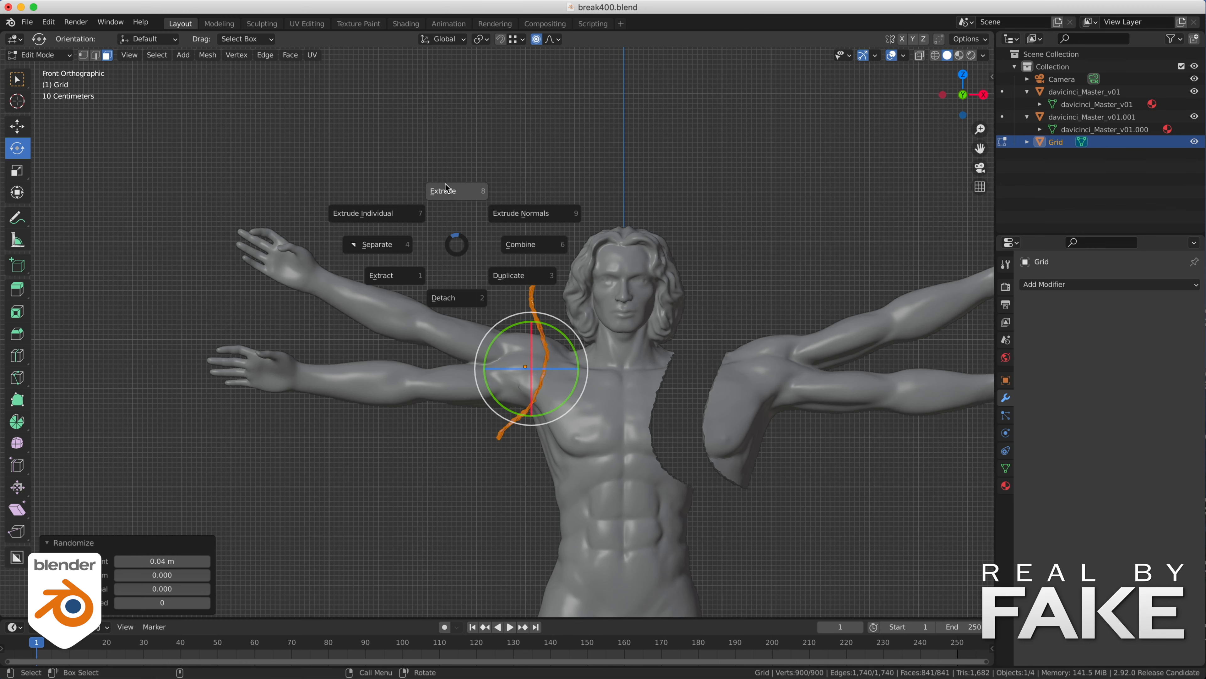
left_click(458, 191)
left_click(102, 129)
key("r")
left_click_drag(188, 221, 169, 266)
key("alt+z")
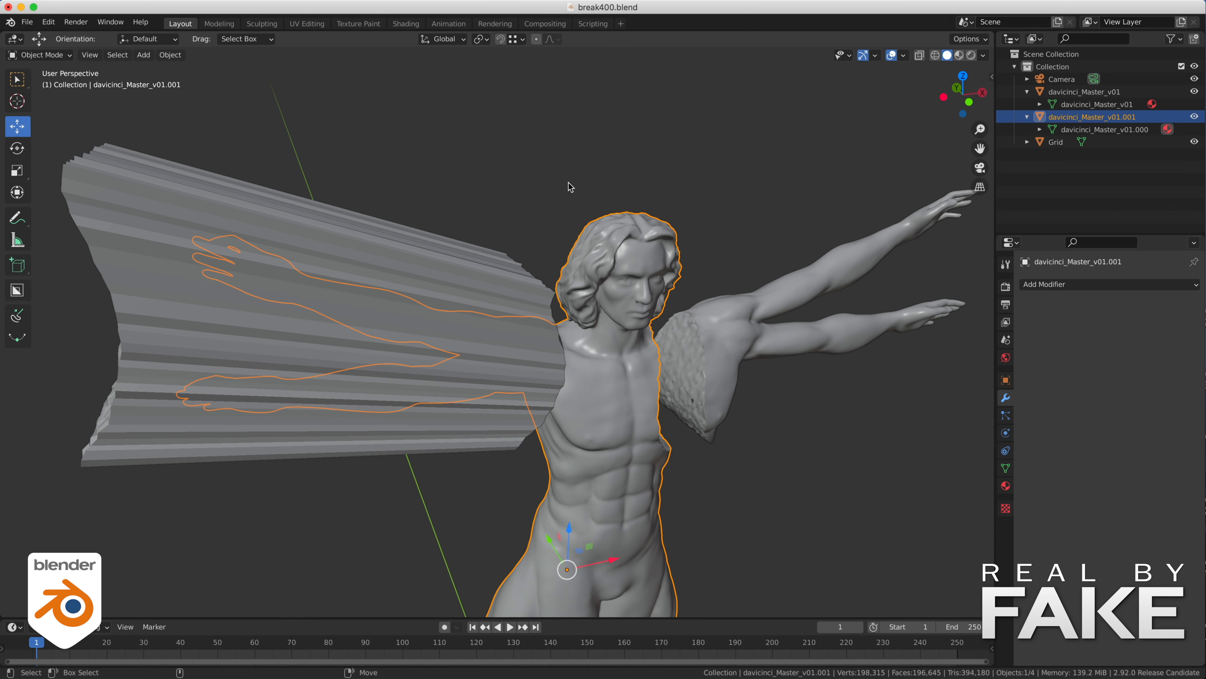
- Duplicate the body davicinci_Master_v01.001 in place, hide the copy and reselect the original
key("shift+d")
right_click(568, 183)
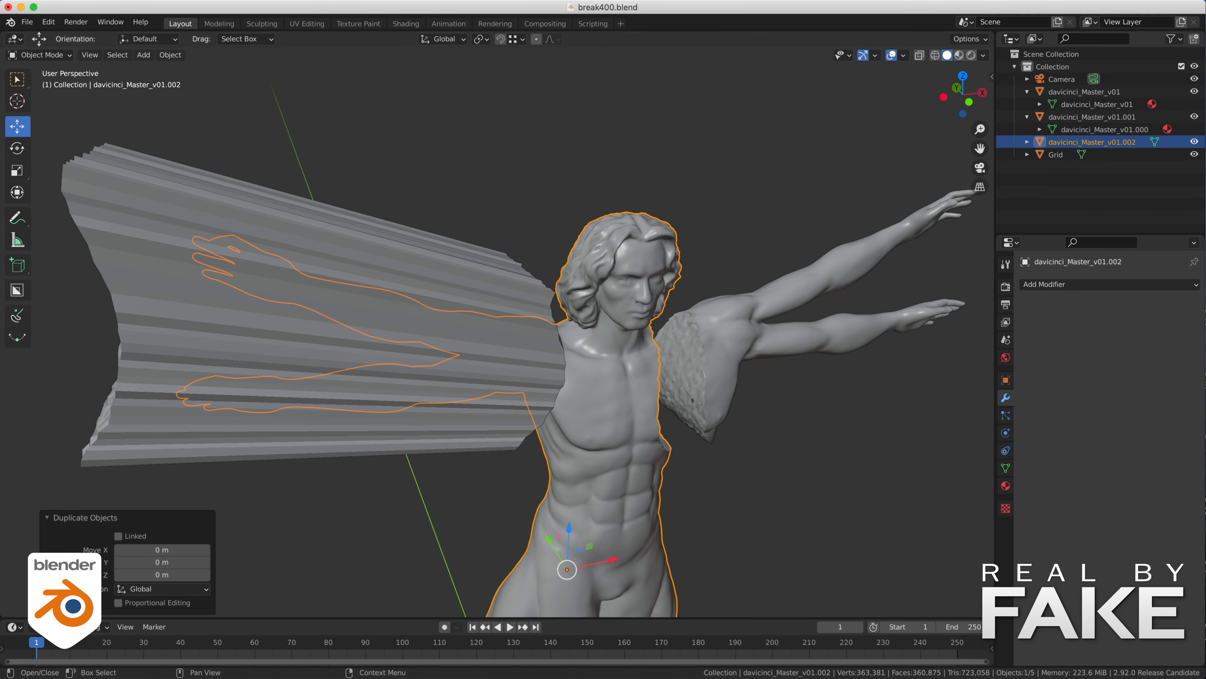
left_click(1196, 142)
left_click(637, 295)
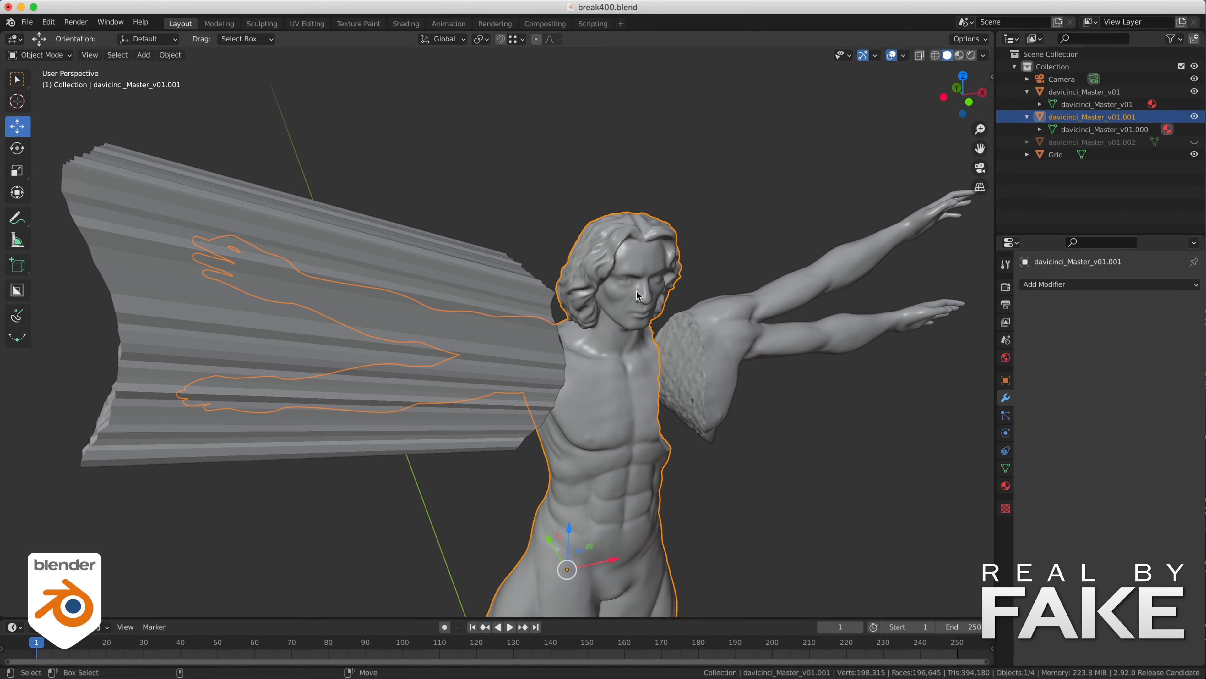
- Add a Boolean modifier to the body davicinci_Master_v01.001 that subtracts the Grid volume, using Difference and the Exact solver
left_click(1062, 284)
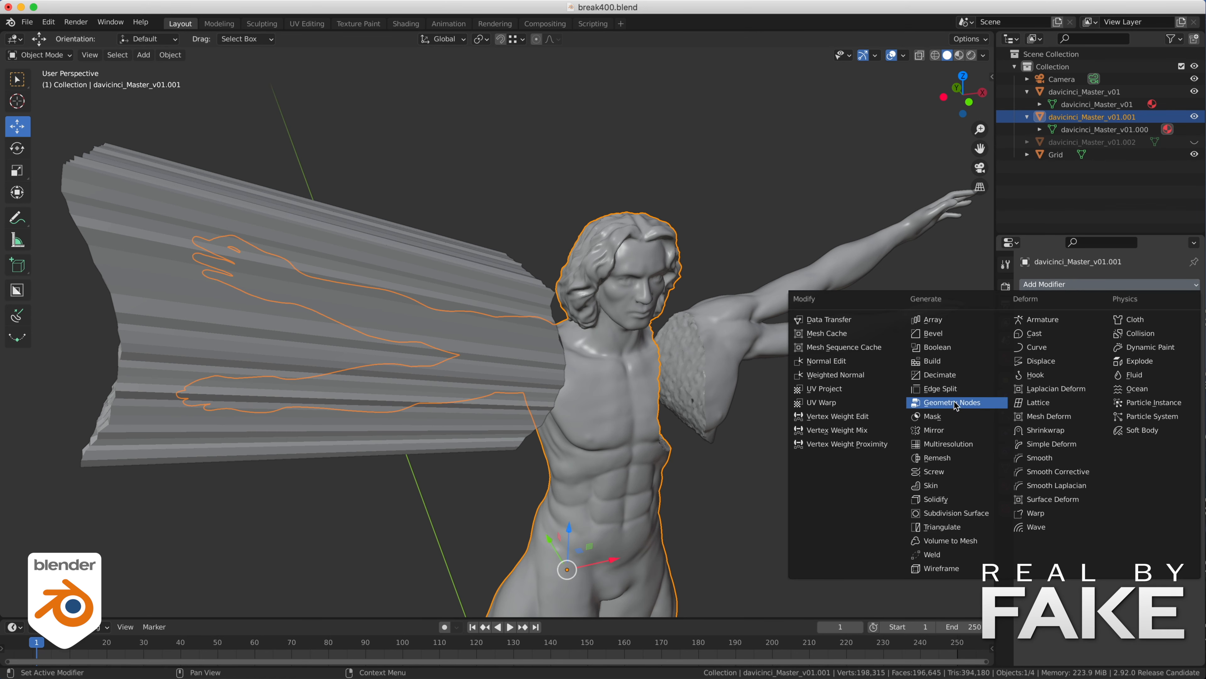
left_click(939, 347)
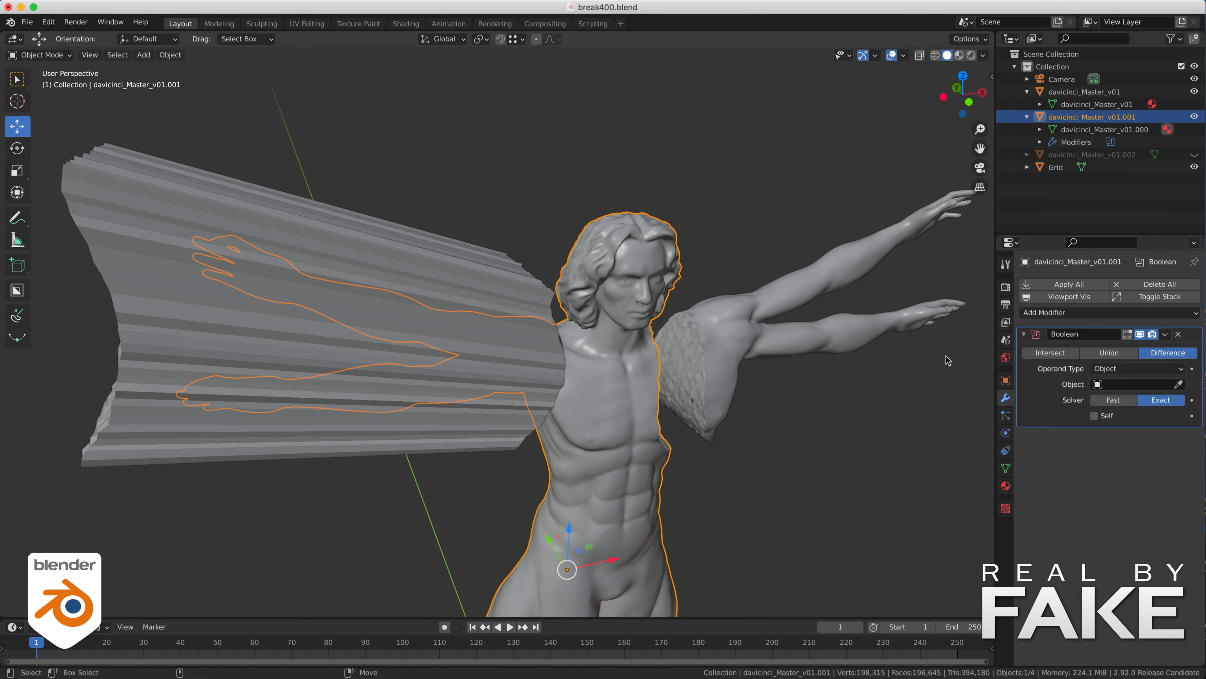
left_click(1178, 384)
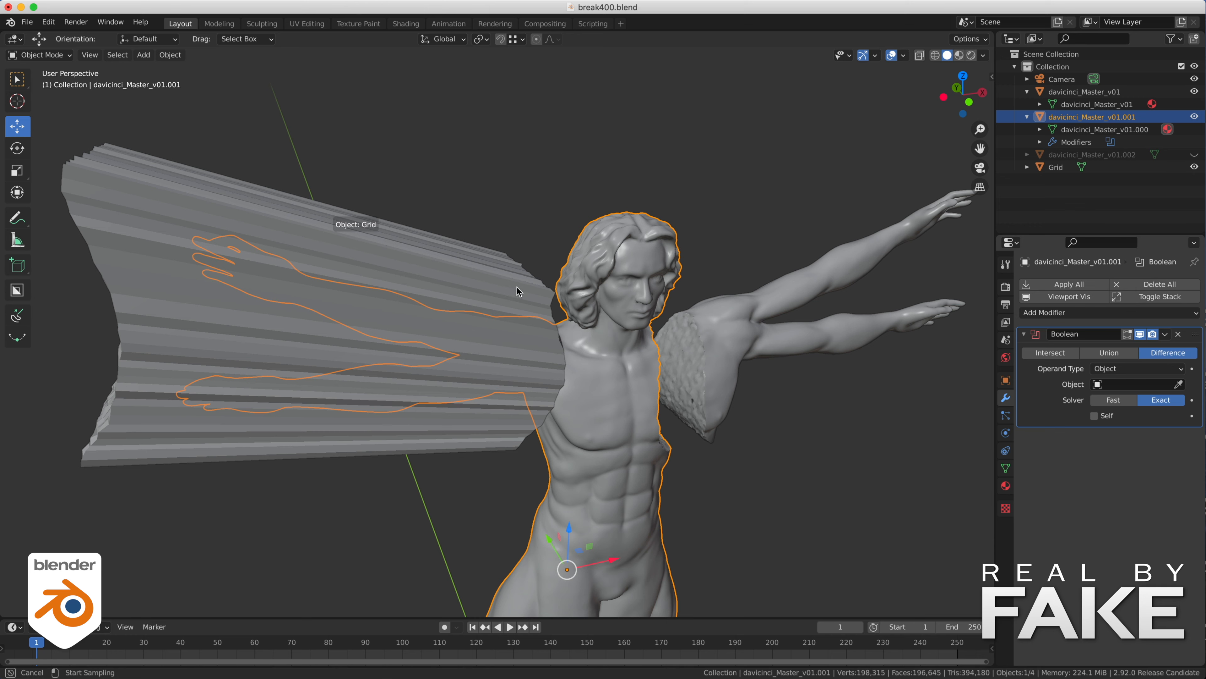
left_click(1175, 392)
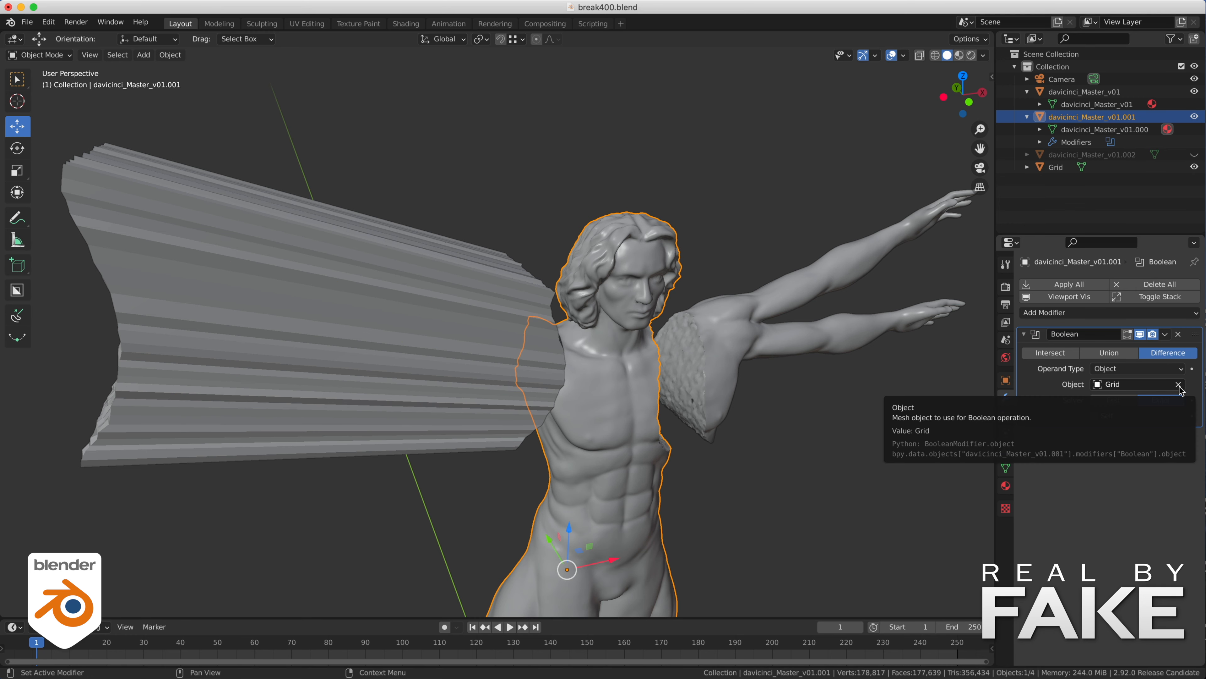
left_click(555, 156)
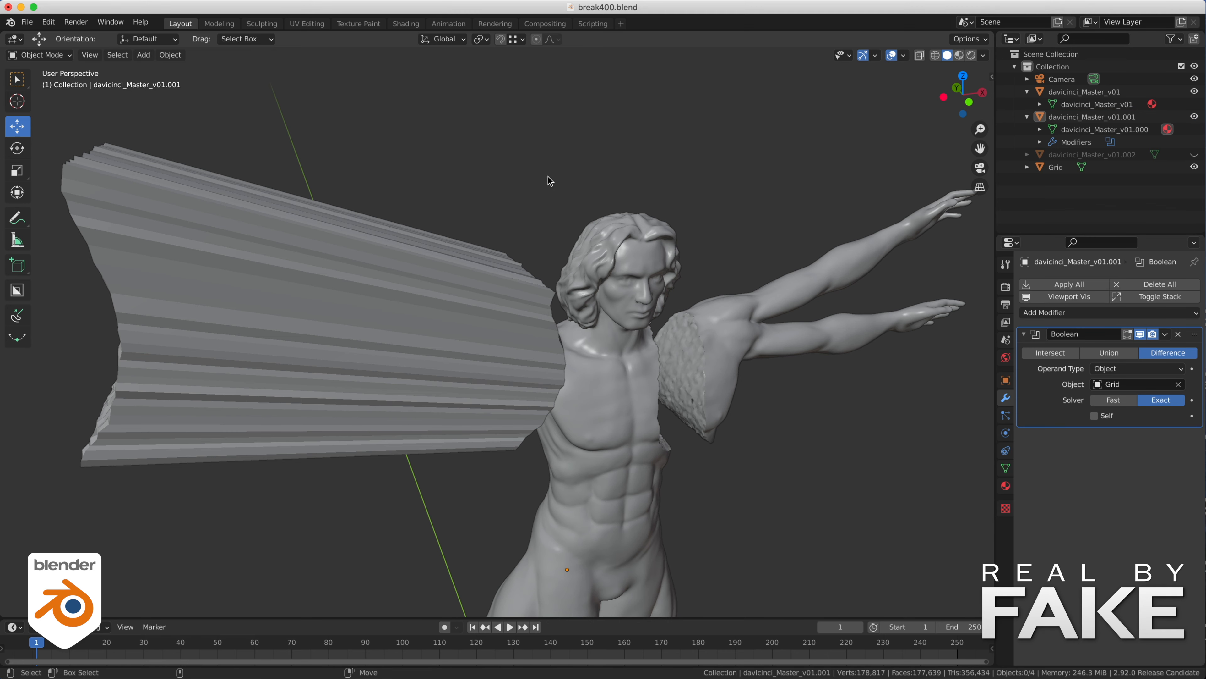
- Isolate the cut body, examine the rough fracture surface at its shoulder, and return to the full scene
left_click(412, 331)
left_click(581, 372)
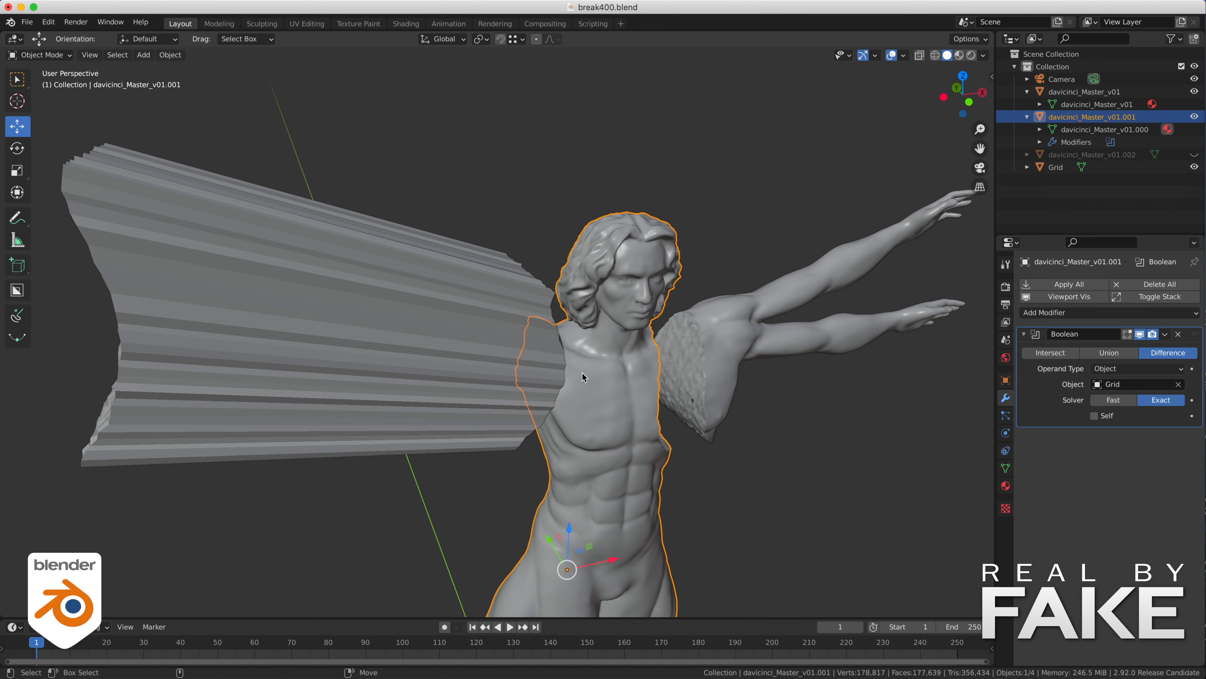
key("KP_Divide")
middle_click_drag(581, 372, 548, 292)
scroll(549, 292, "up", 5)
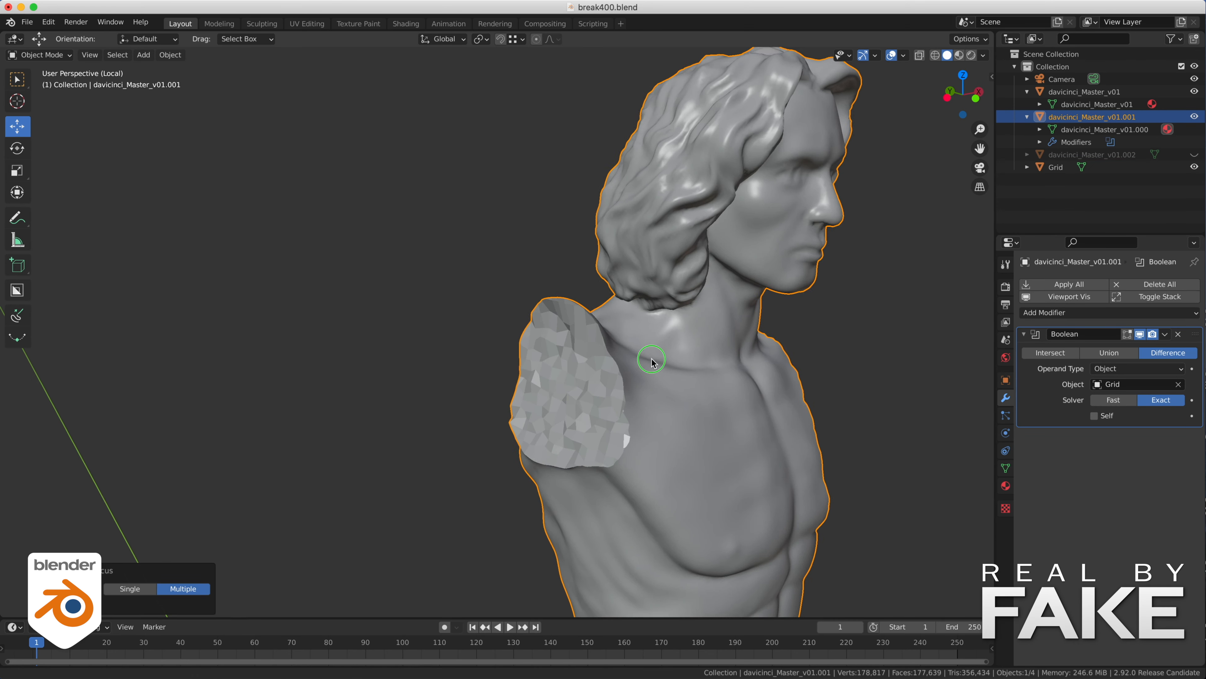
left_click(431, 248)
key("KP_Divide")
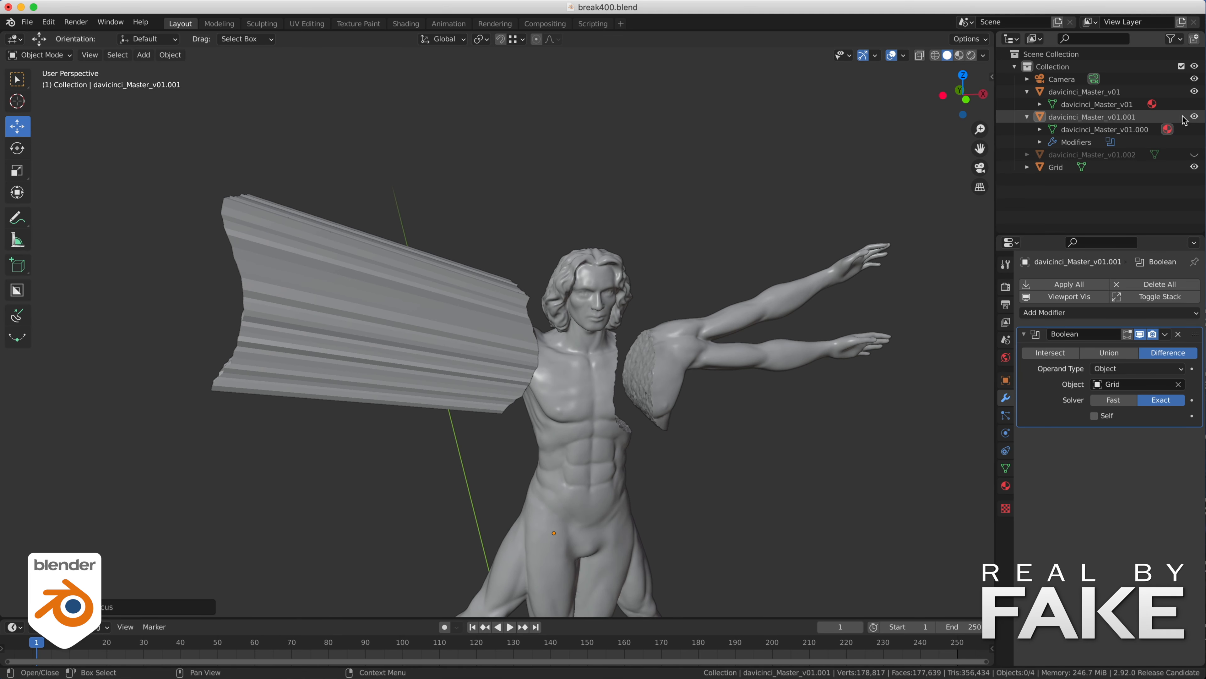
- Hide the cut body, show the copy davicinci_Master_v01.002 and add a Boolean modifier intersecting it with the Grid
left_click(1194, 117)
left_click(1195, 155)
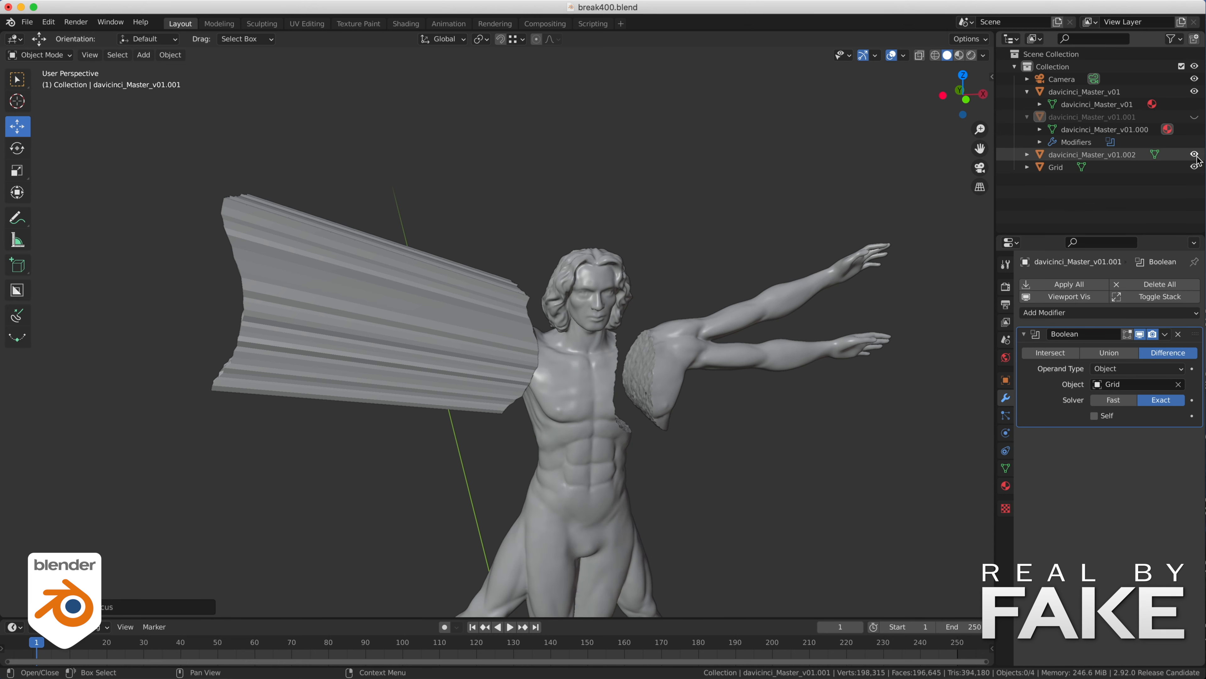
left_click(588, 288)
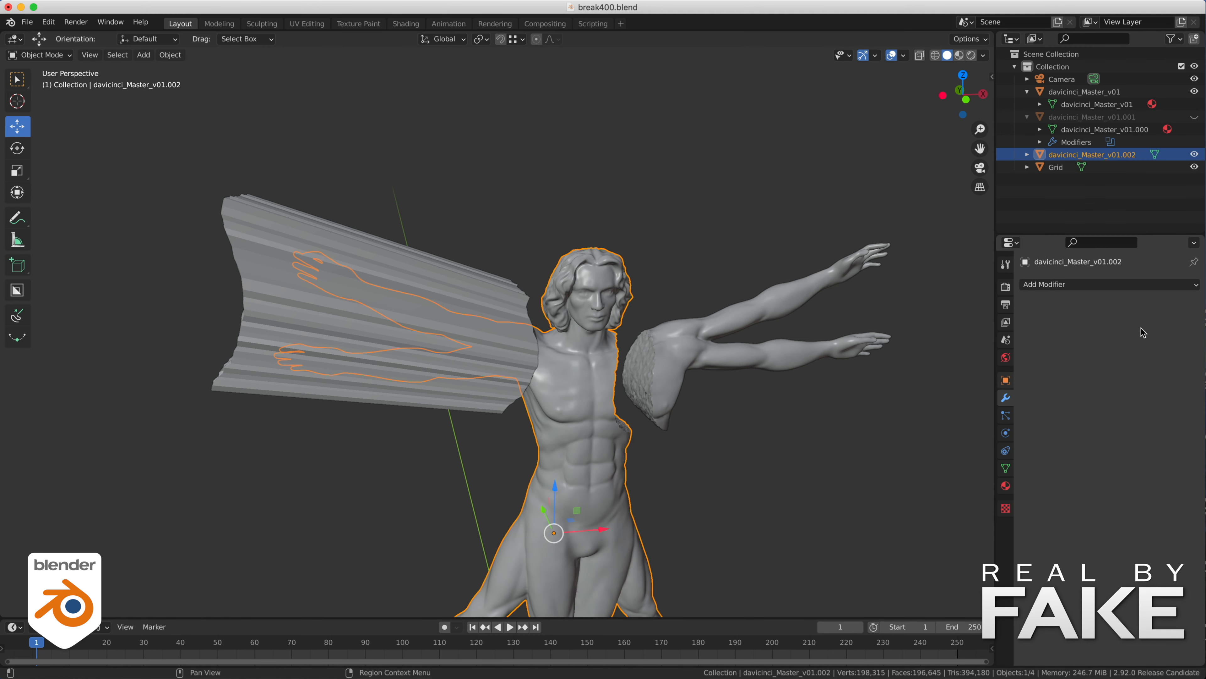
left_click(1077, 284)
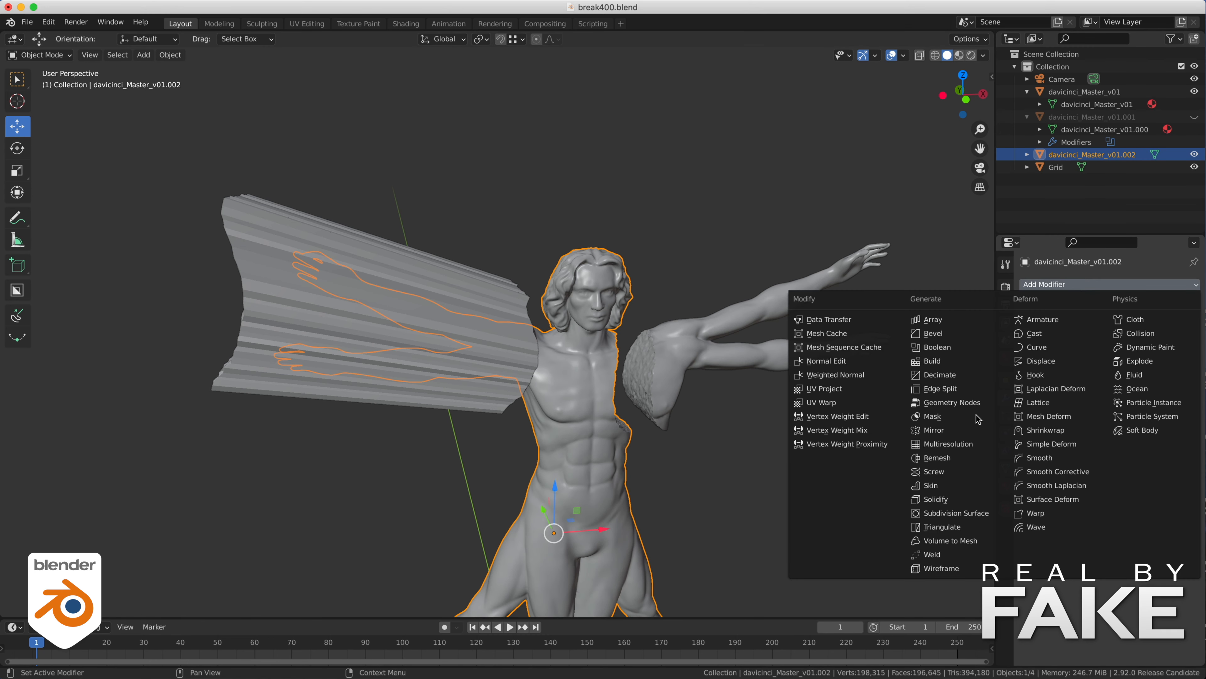
left_click(943, 347)
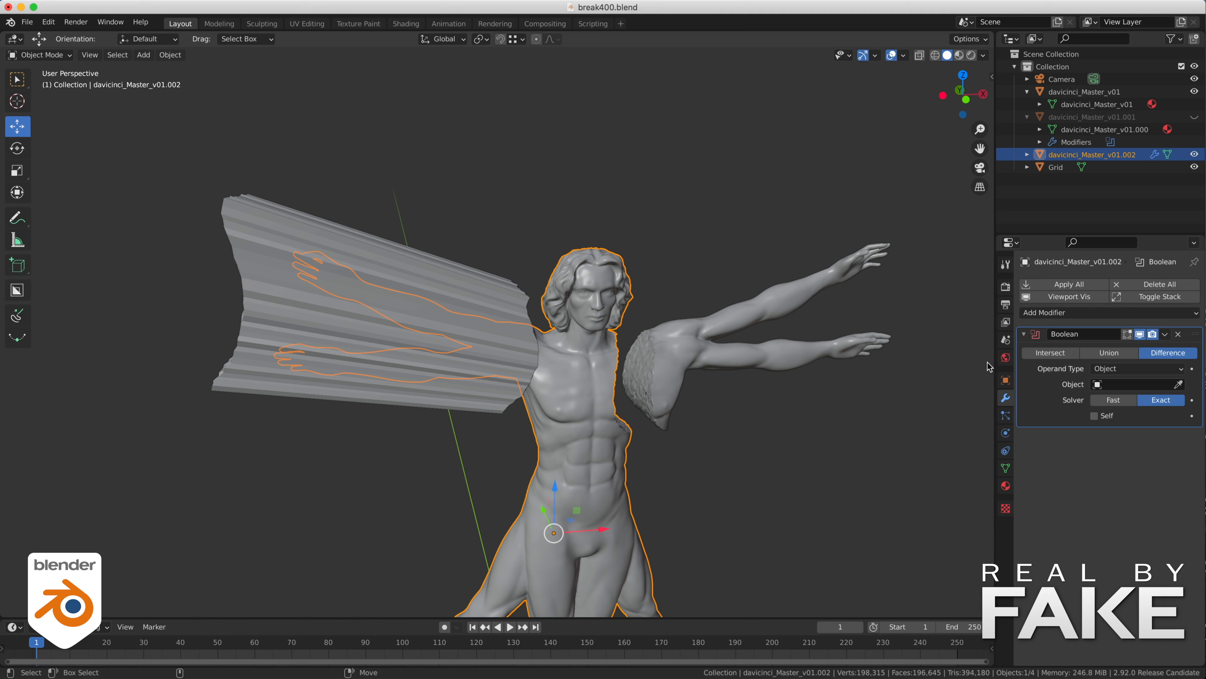
left_click(1053, 356)
left_click(1178, 384)
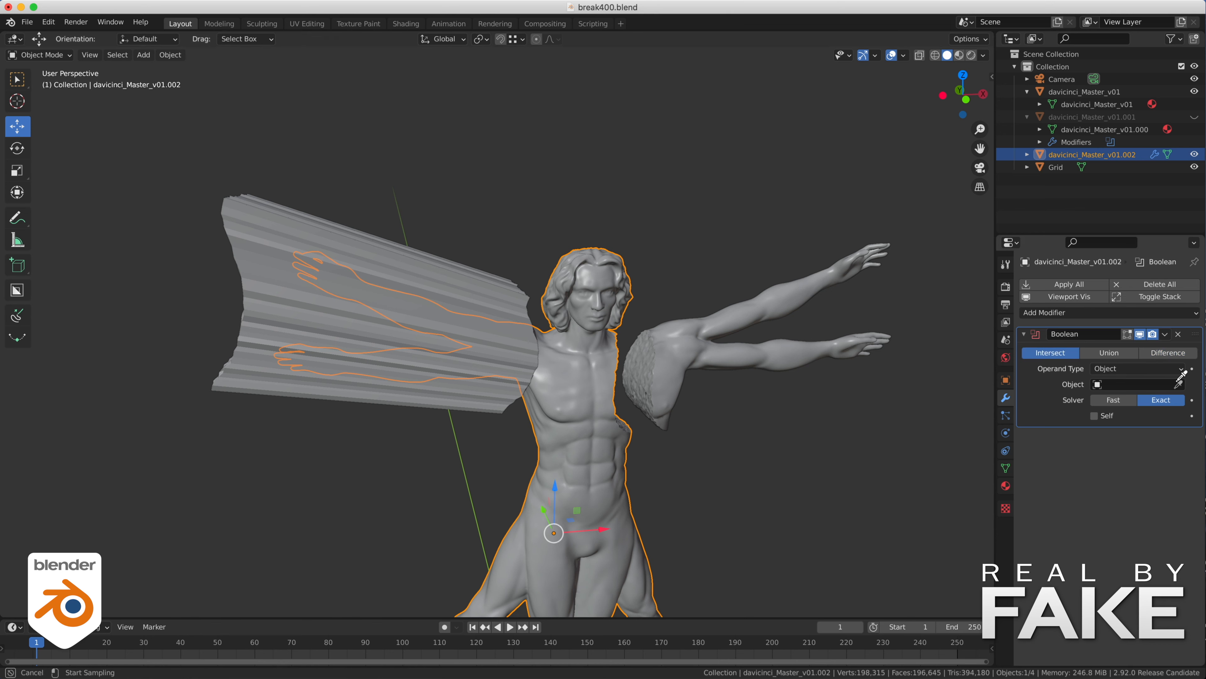
left_click(389, 260)
- Hide the Grid cutting volume and show the cut body davicinci_Master_v01.001 again beside the separated arms
scroll(547, 259, "up", 3)
left_click(1195, 167)
middle_click_drag(501, 190, 612, 192)
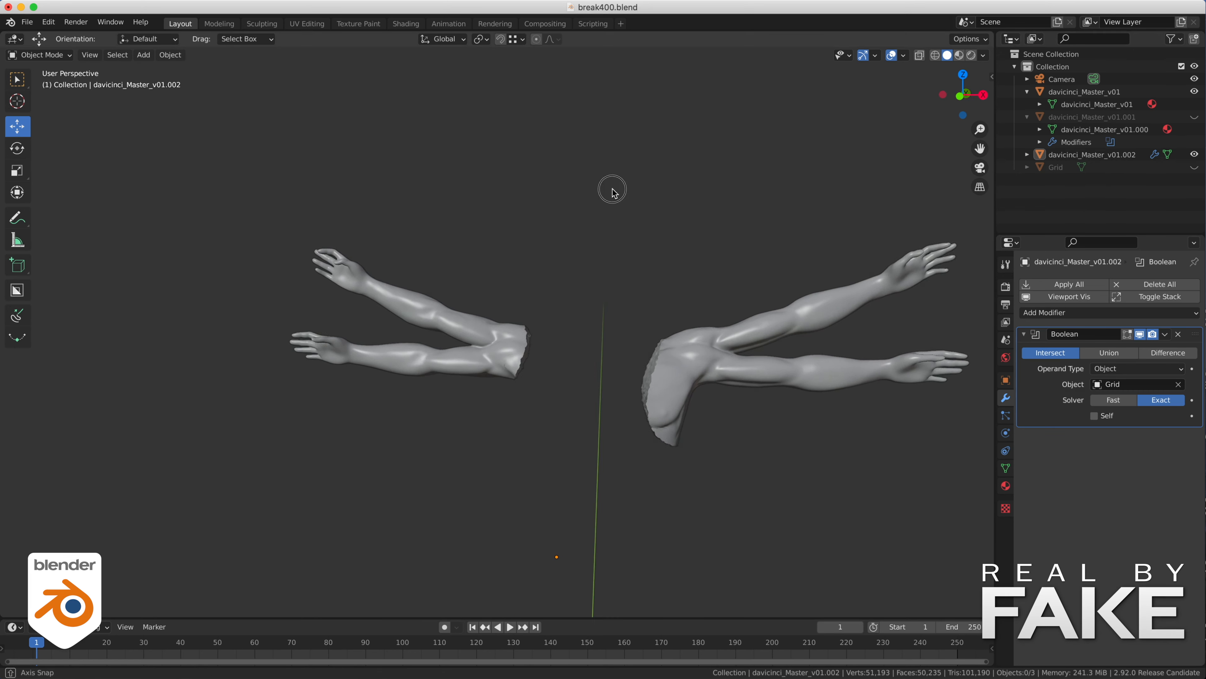
left_click(1194, 117)
middle_click_drag(532, 352, 592, 354)
- Apply the Boolean modifiers on the cut body davicinci_Master_v01.001 and on the separated arms davicinci_Master_v01.002
left_click(587, 380)
left_click(1166, 335)
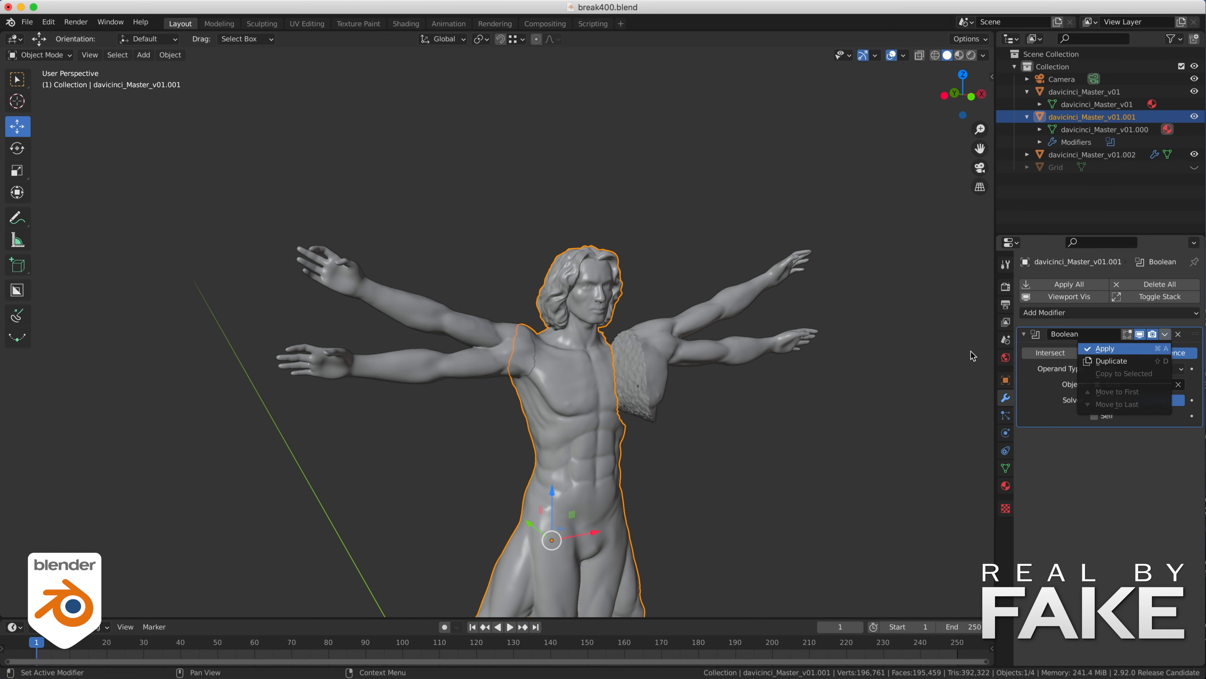
left_click(463, 348)
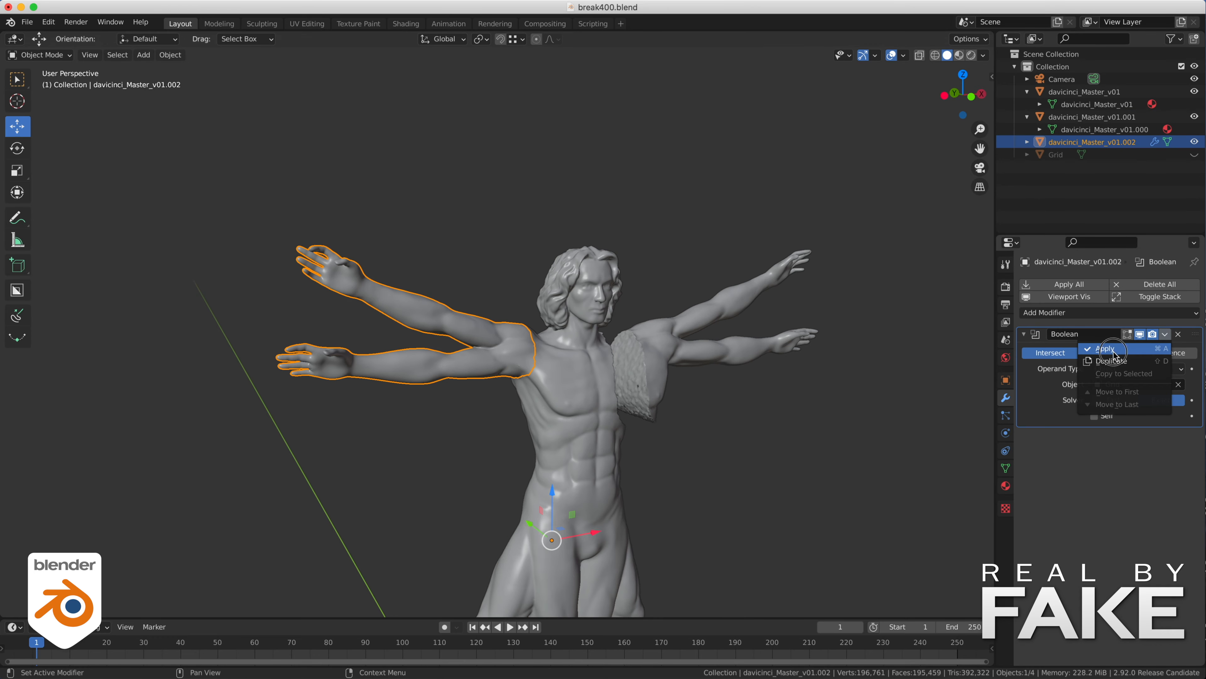
right_click(1020, 143)
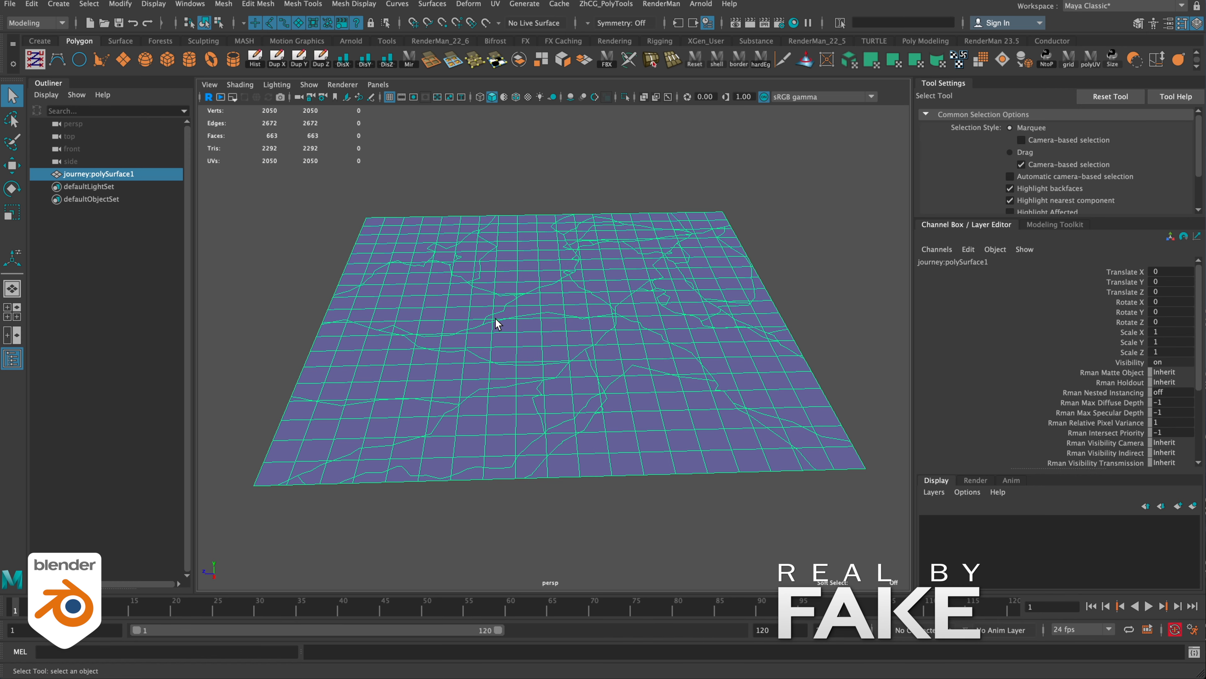
- In Maya, keyframe all vertices of the plane journey:polySurface1 at frame 1 and return to object selection
right_click_drag(507, 313, 449, 315)
left_click_drag(220, 175, 870, 536)
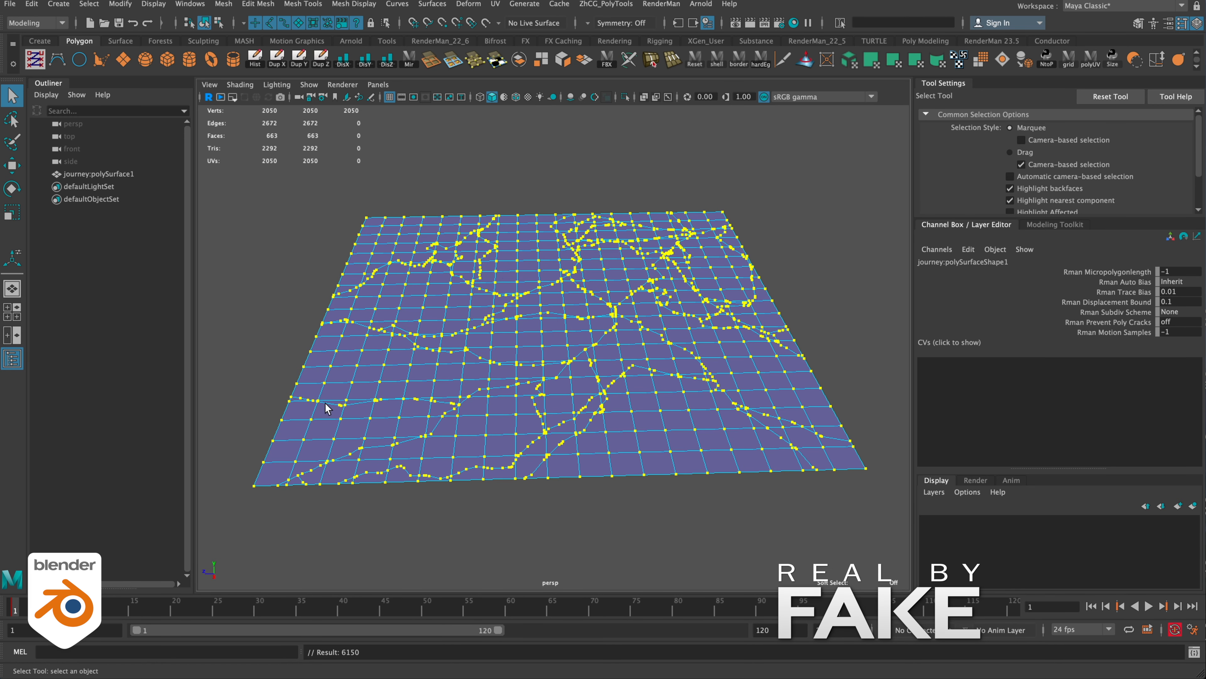
right_click_drag(500, 269, 556, 246)
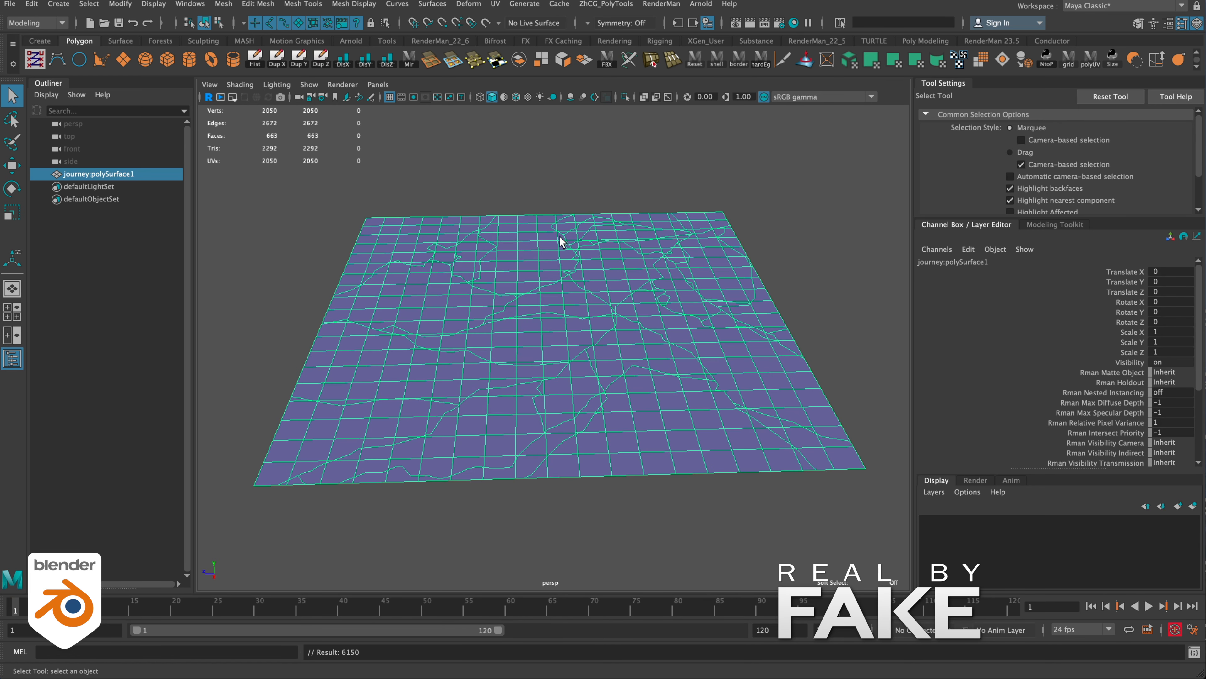
- Activate the Sculpt Geometry Tool on the plane and choose the Smooth operation
left_click(808, 63)
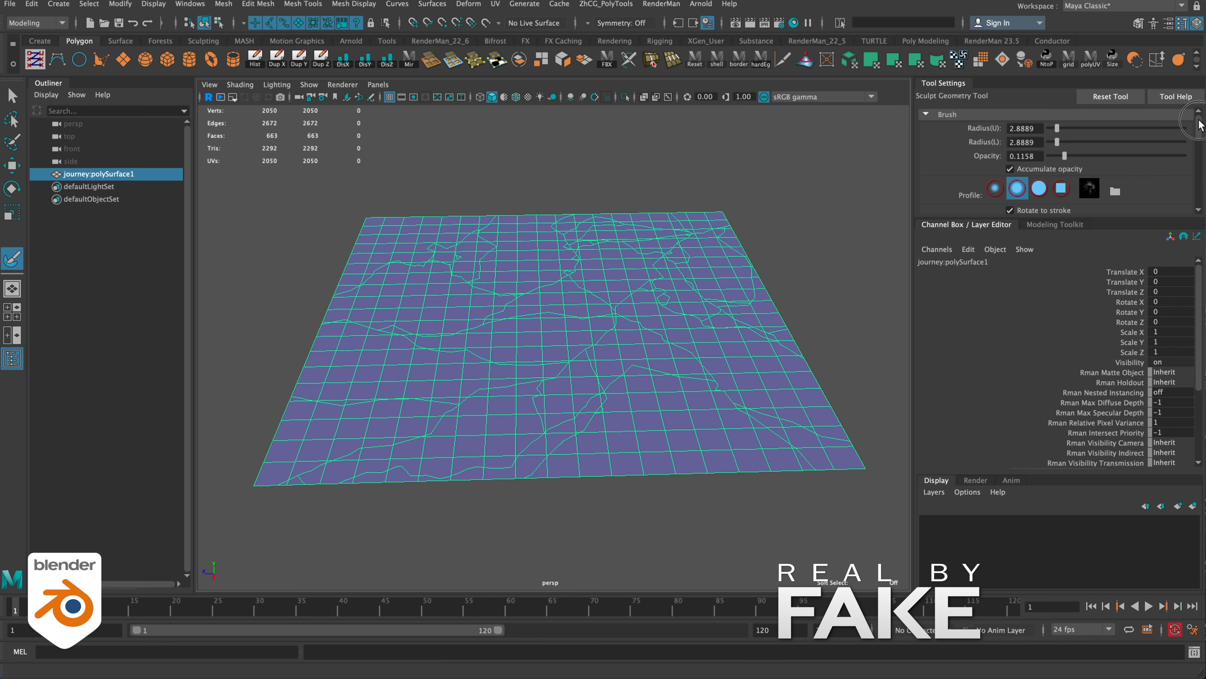
scroll(1140, 153, "down", 3)
left_click(1047, 175)
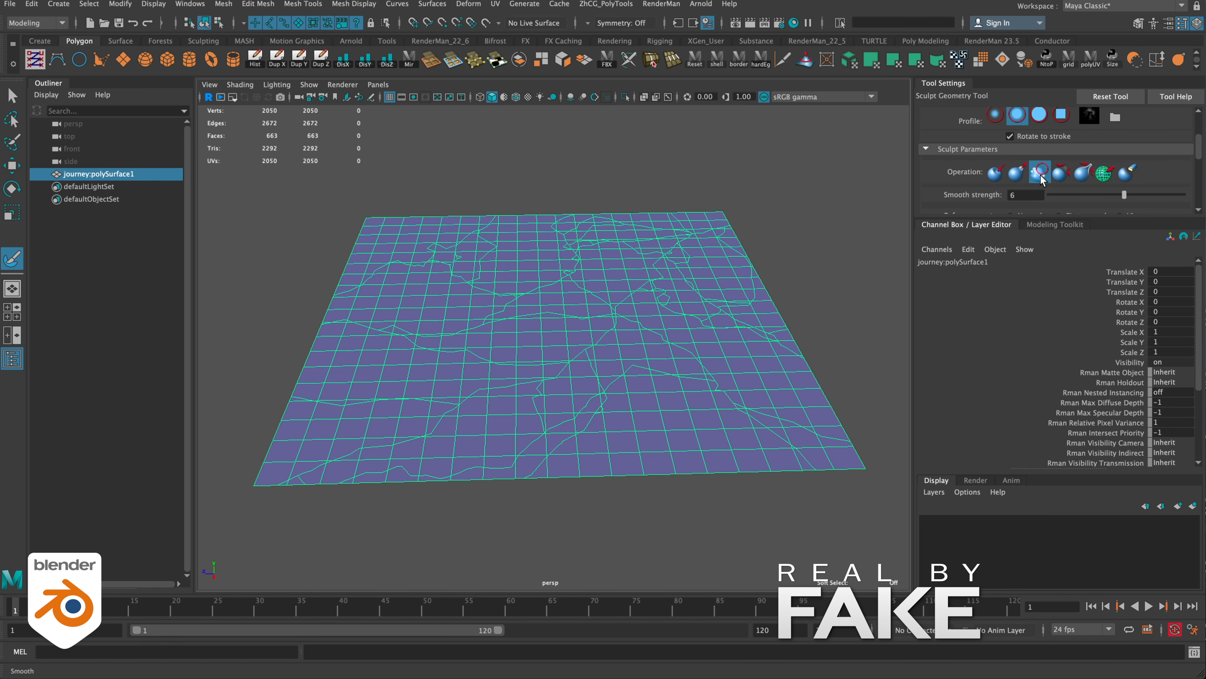
key("alt+v")
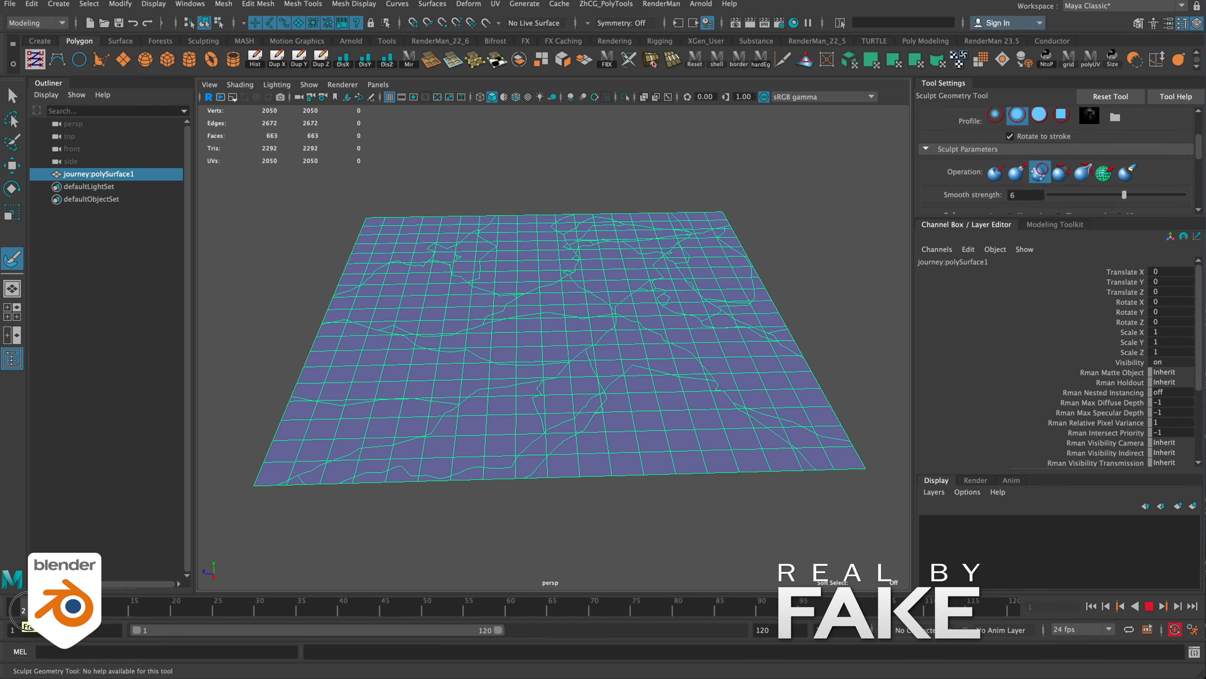
key("alt+v")
- Smooth the plane along its irregular cut lines at successive frames up to 30, opening cracks from one edge inward
left_click_drag(323, 320, 395, 337)
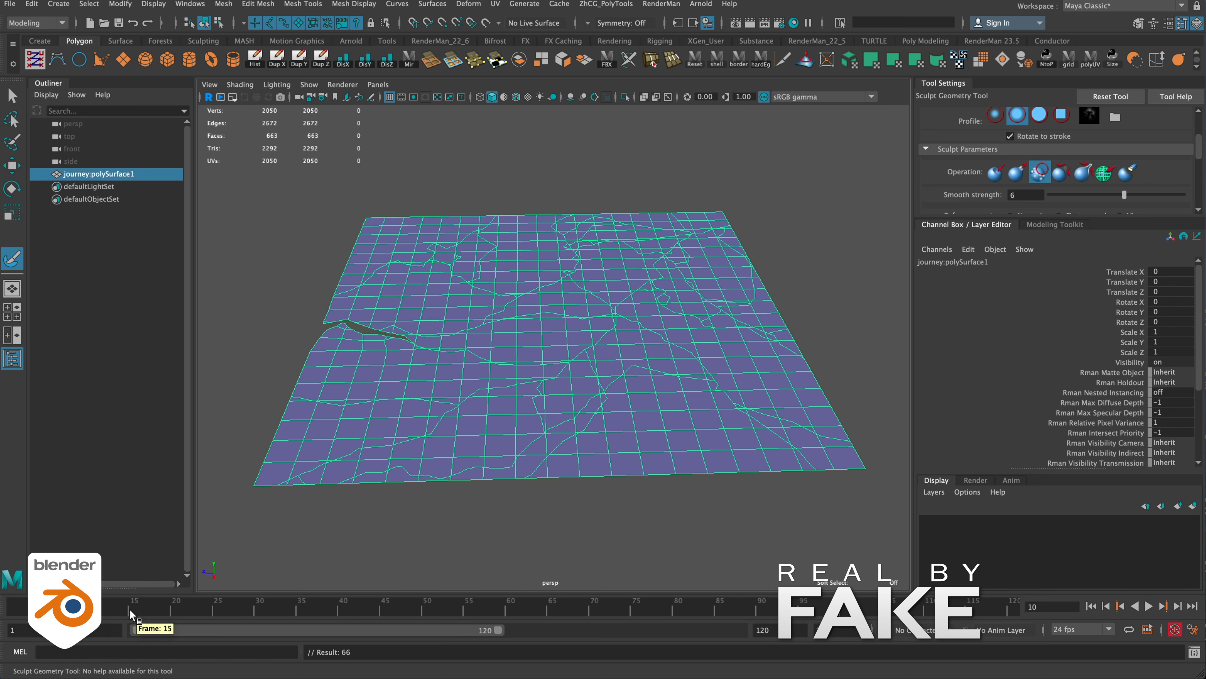
left_click_drag(124, 610, 166, 606)
mouse_move(406, 334)
left_mouse_down()
mouse_move(445, 329)
mouse_move(423, 336)
mouse_move(437, 351)
mouse_move(390, 330)
left_mouse_up()
left_click_drag(218, 610, 261, 608)
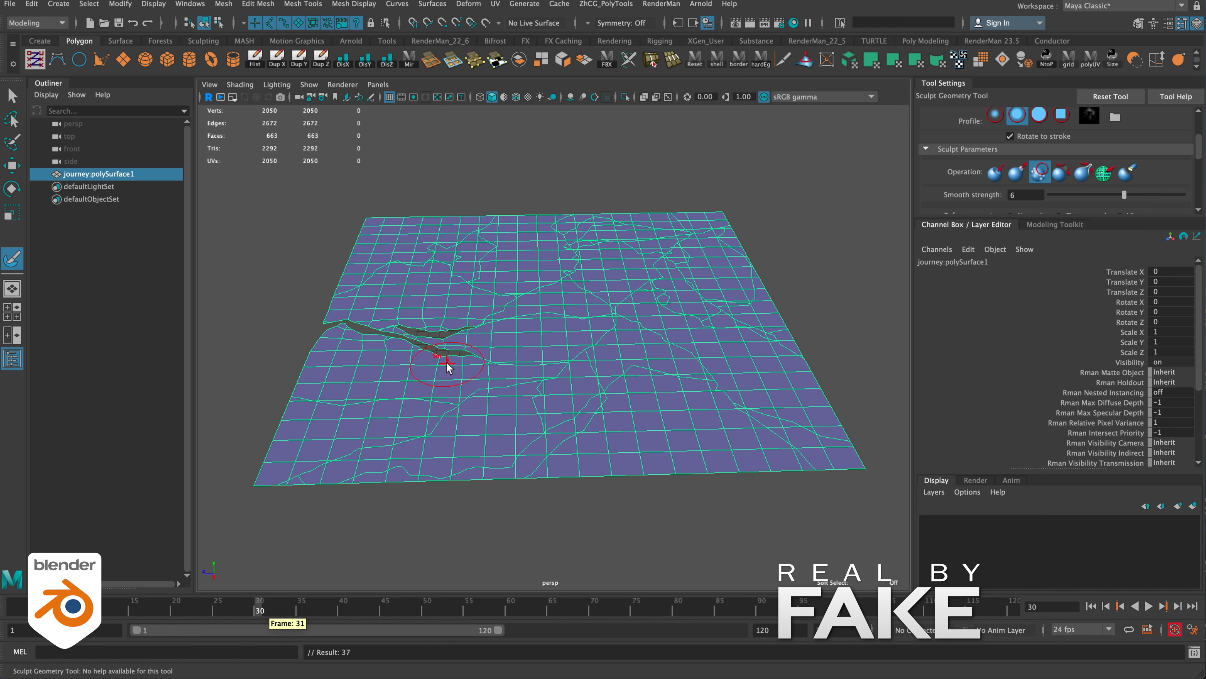
mouse_move(447, 366)
left_mouse_down()
mouse_move(552, 369)
mouse_move(482, 336)
mouse_move(528, 317)
left_mouse_up()
- Extend the cracks toward the plane's centre with smoothing strokes at frame 42, and leave the sculpting tool
left_click_drag(260, 610, 360, 609)
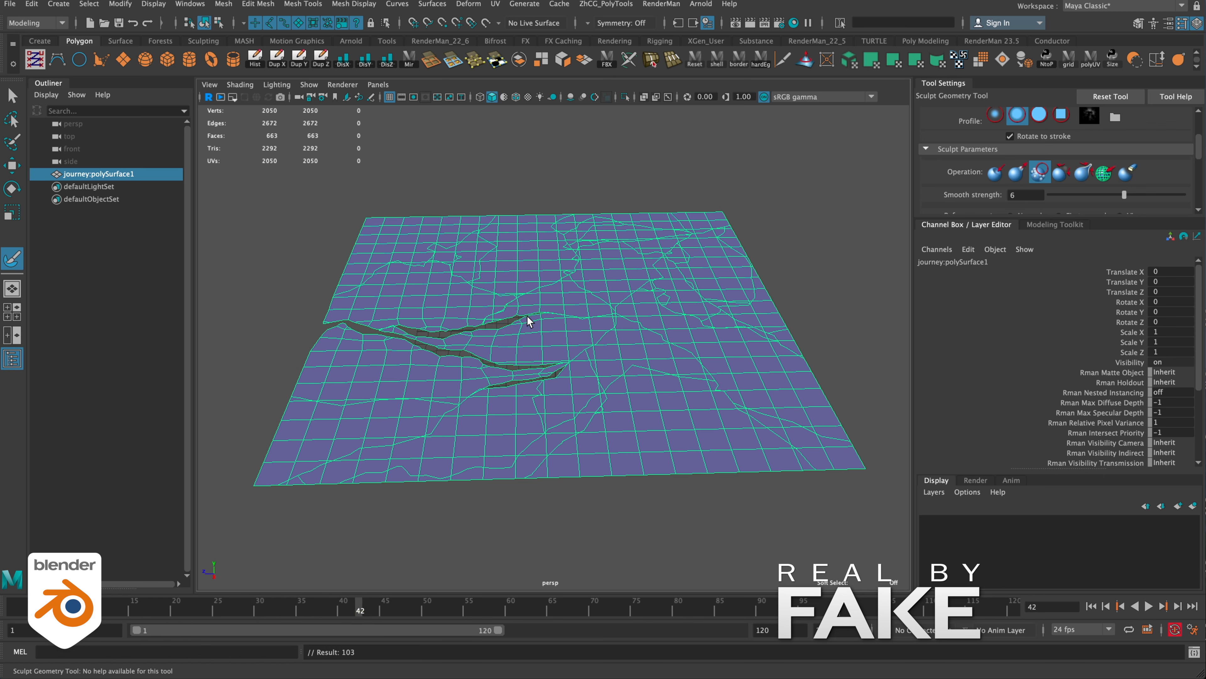
left_click_drag(604, 346, 613, 328)
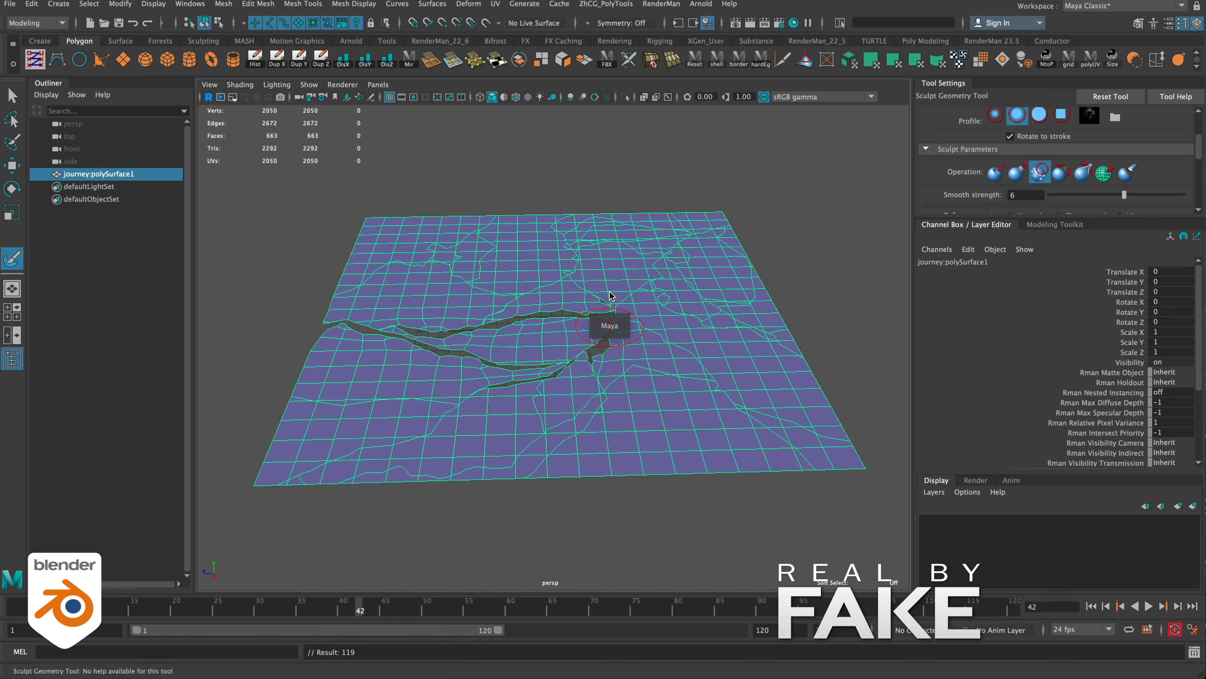
right_click_drag(609, 321, 653, 300)
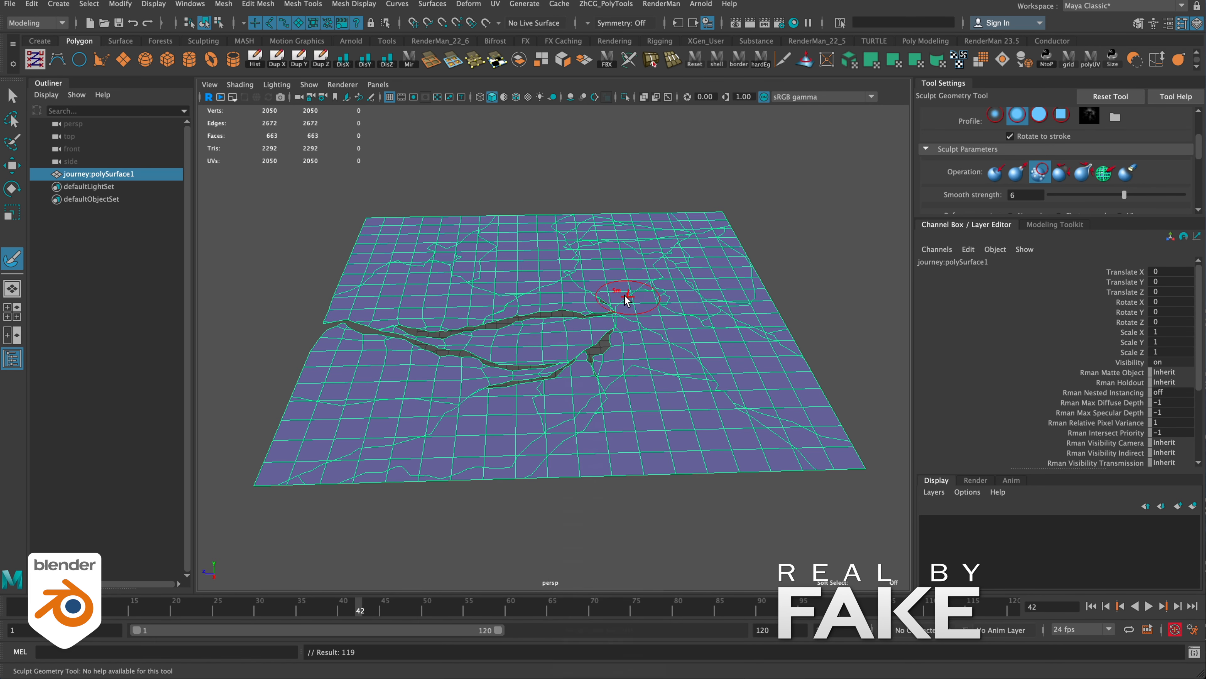
left_click_drag(627, 300, 622, 300)
key("q")
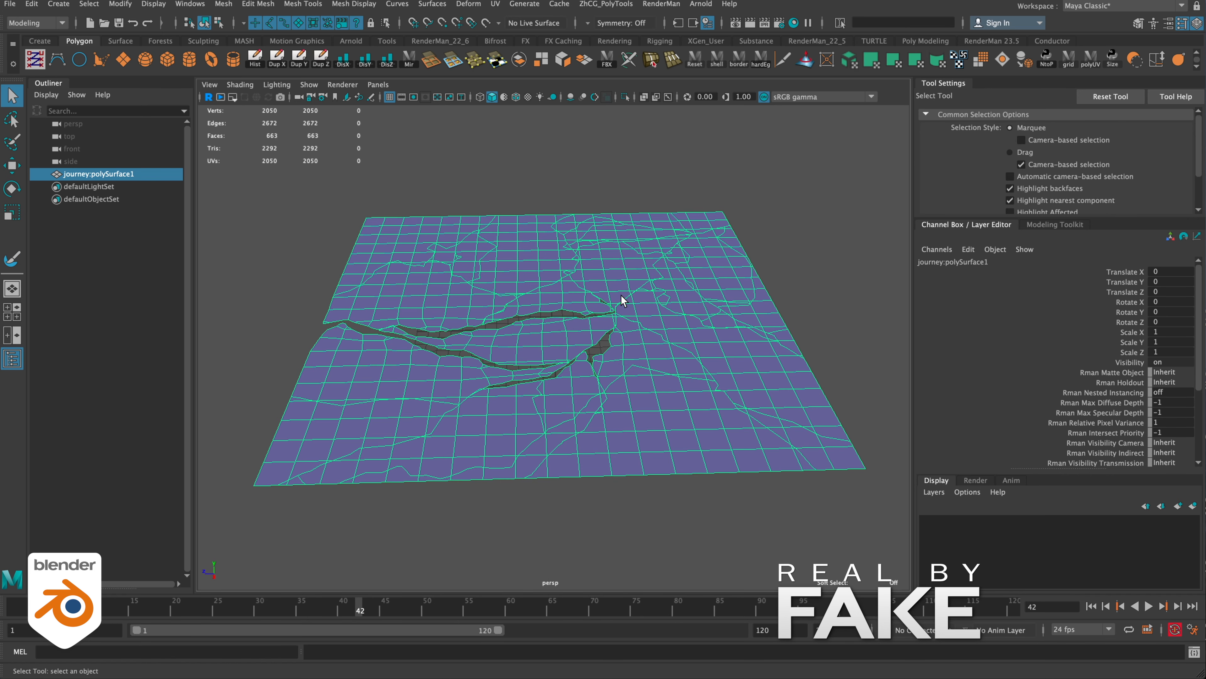
- Extrude the cracked plane into a thick slab and scrub the animation to frame 35 to check the cracks
left_click(360, 153)
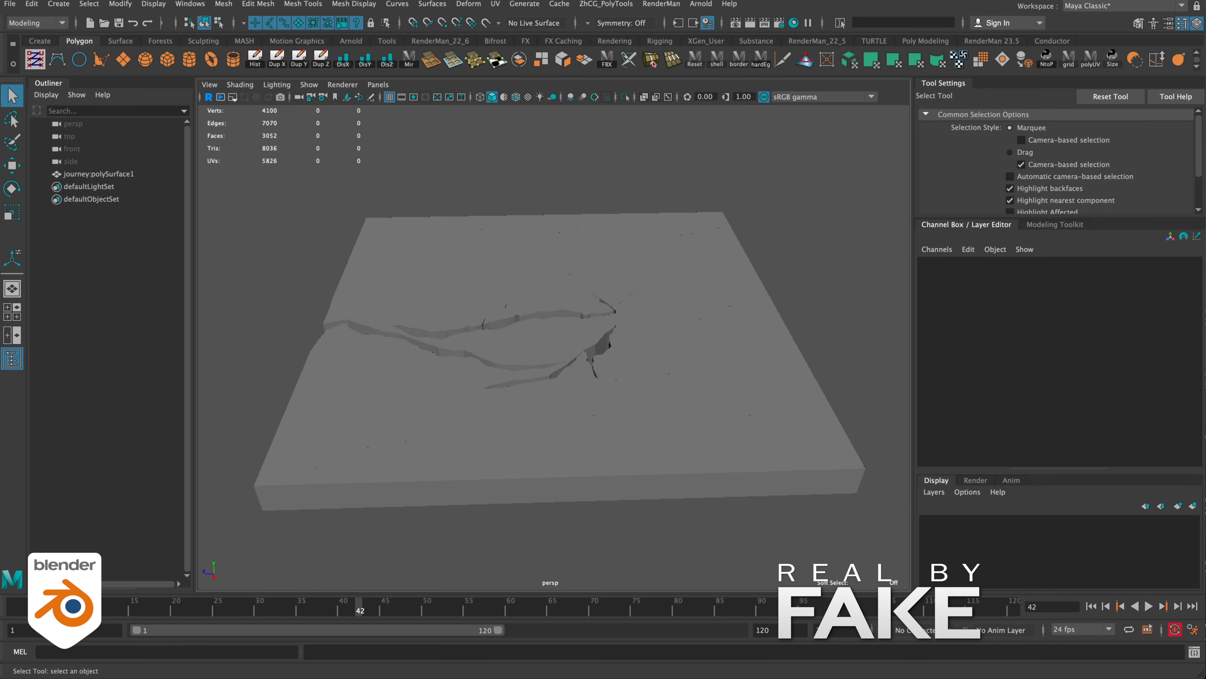
left_click_drag(51, 609, 302, 610)
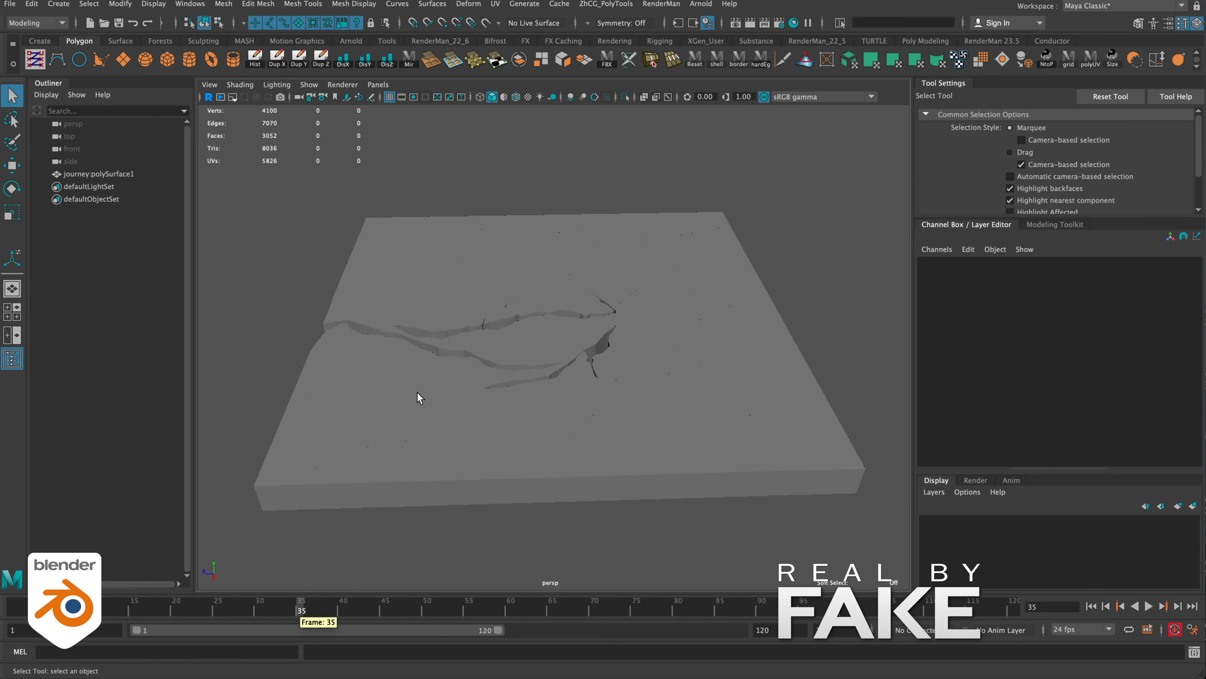
left_click(420, 397)
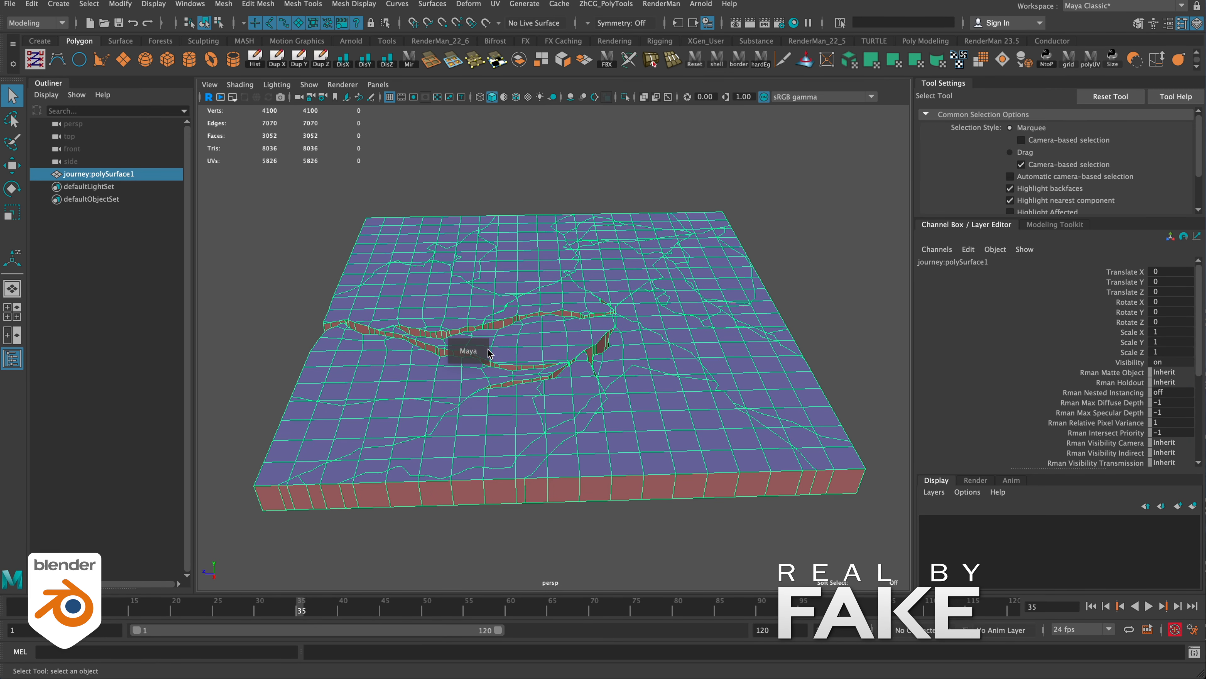
right_click_drag(488, 351, 407, 347)
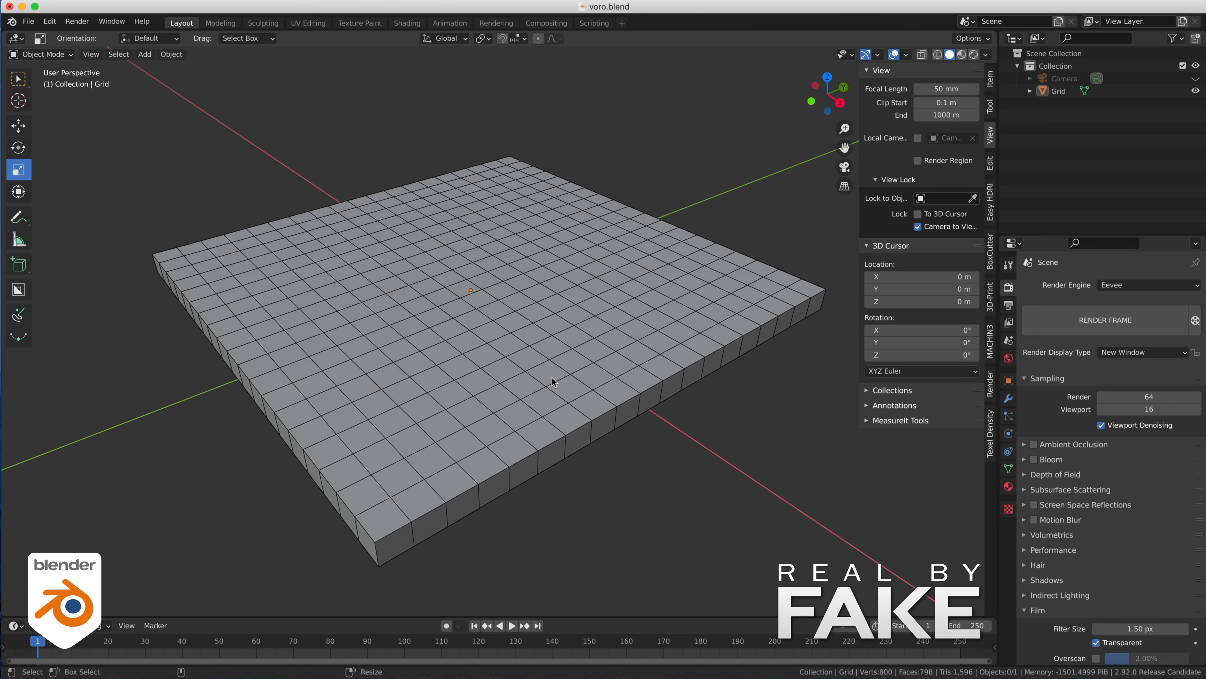
- Select the grid slab and find and start the Cell Fracture effect for it
left_click(551, 377)
left_click(50, 21)
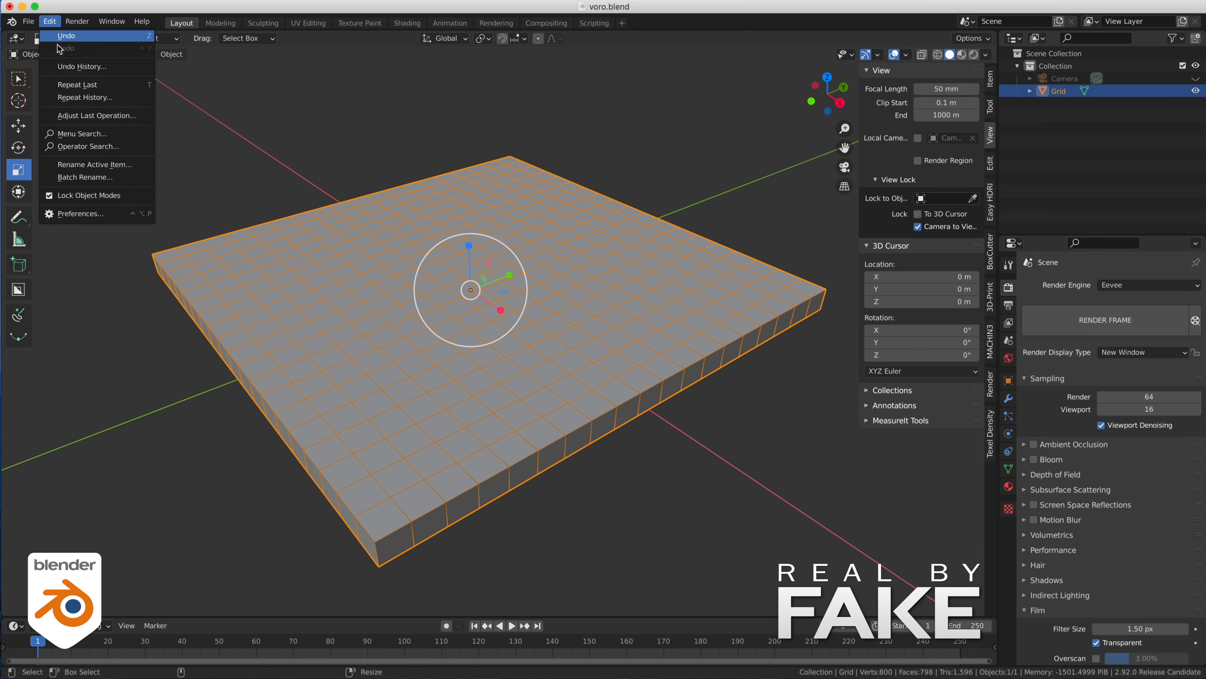
left_click(61, 132)
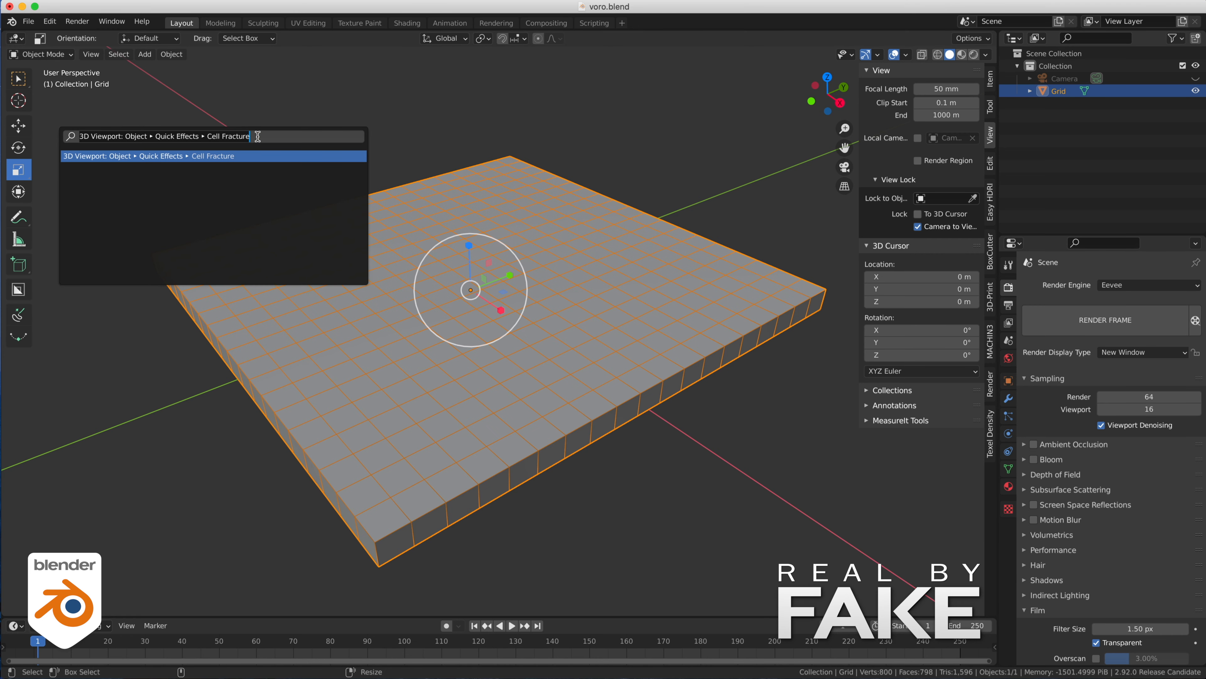
type("cell")
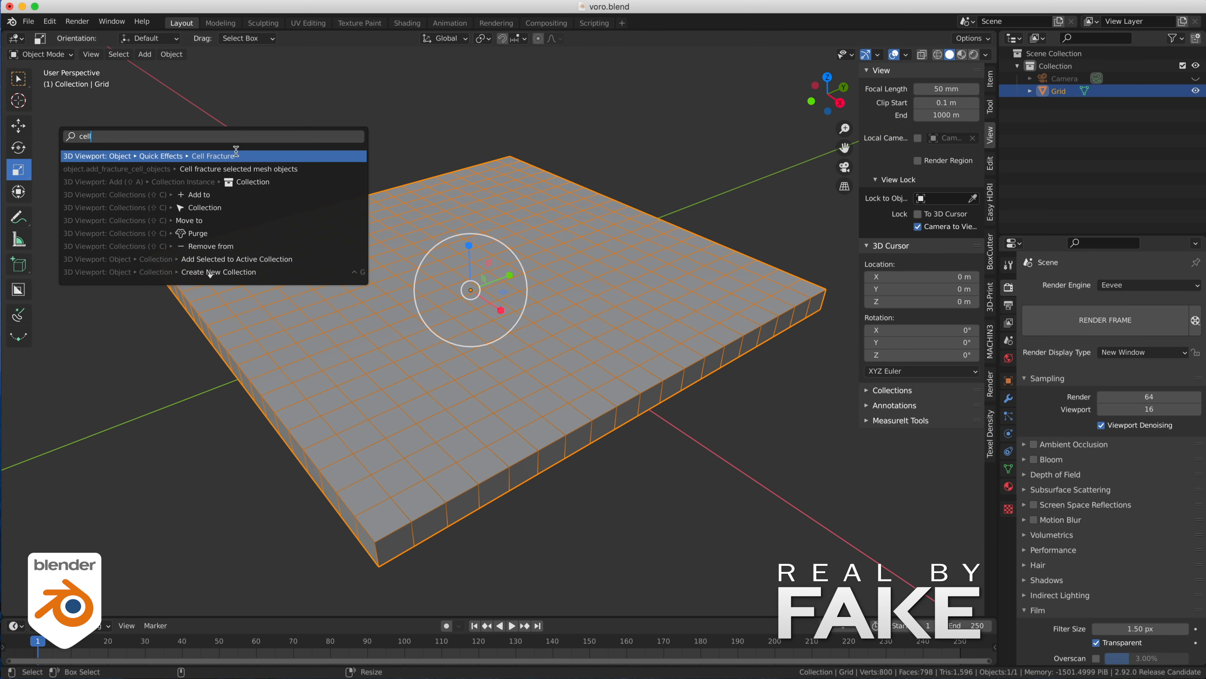
left_click(210, 155)
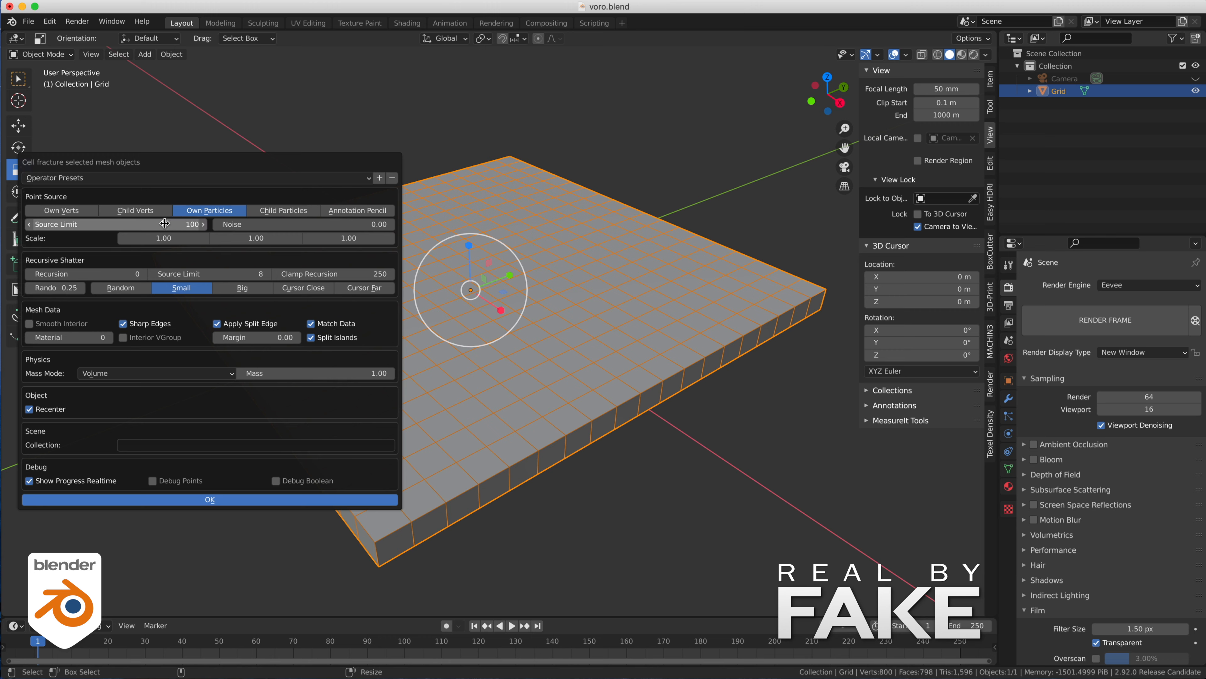
- Fracture the slab with a recursion of 2 and a point source limit of 50
left_click(84, 275)
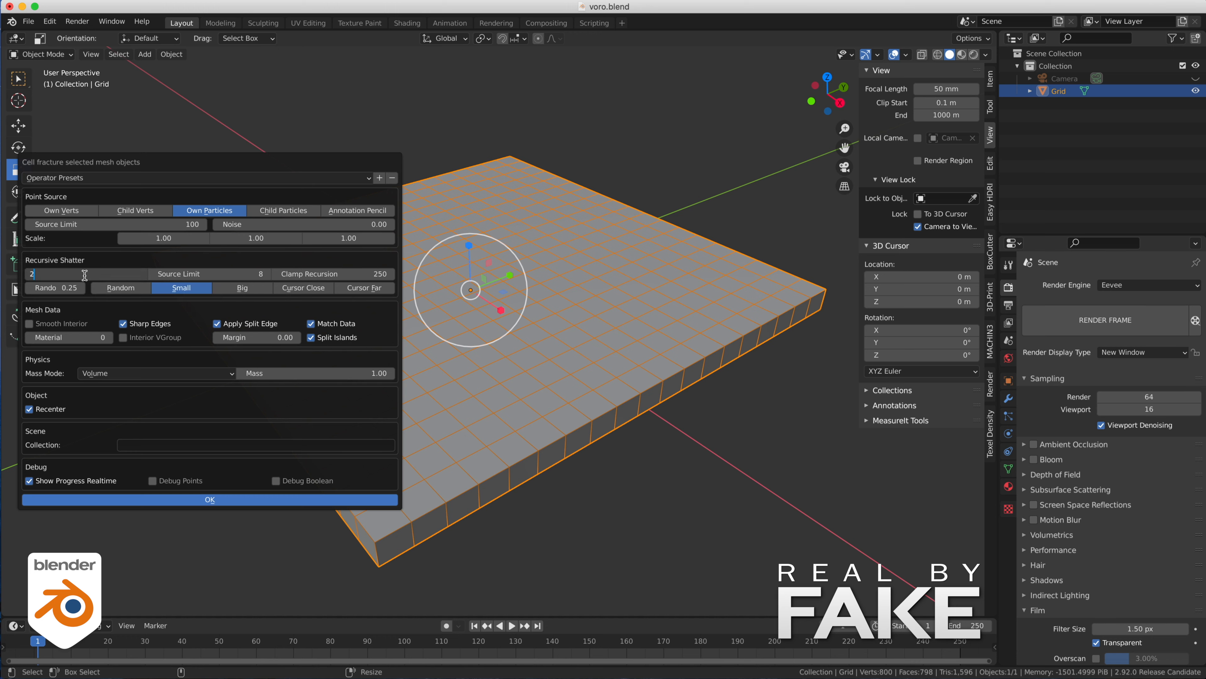
key("Return")
left_click(120, 224)
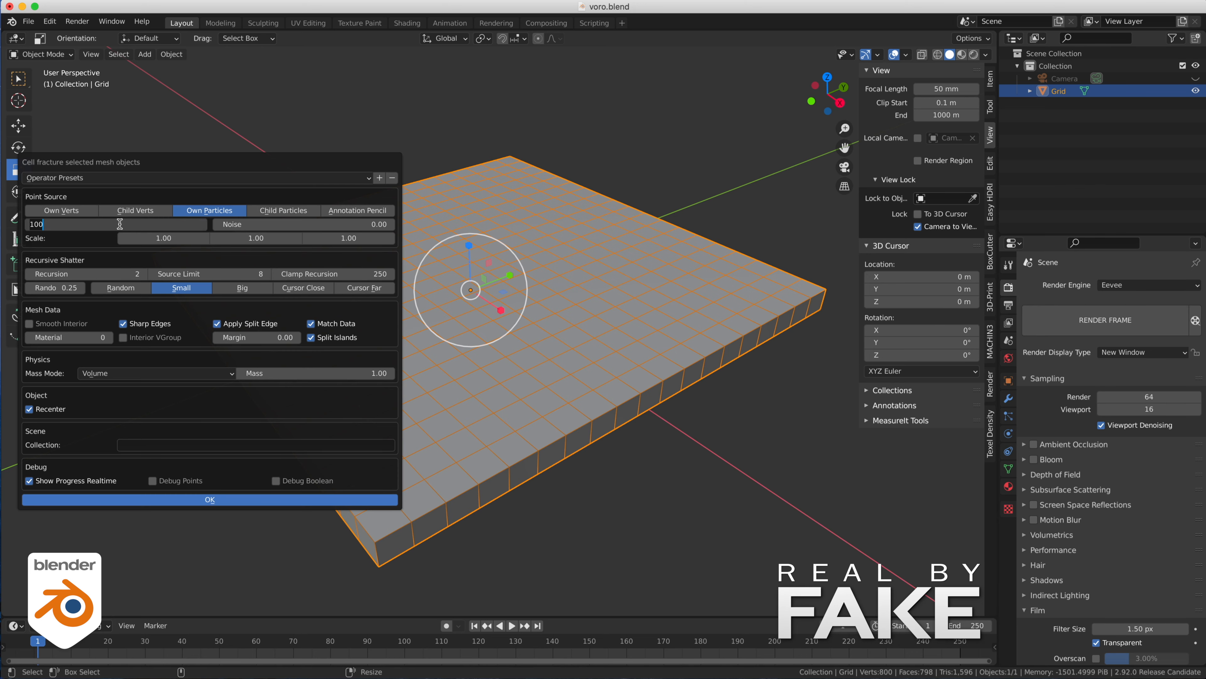
key("Return")
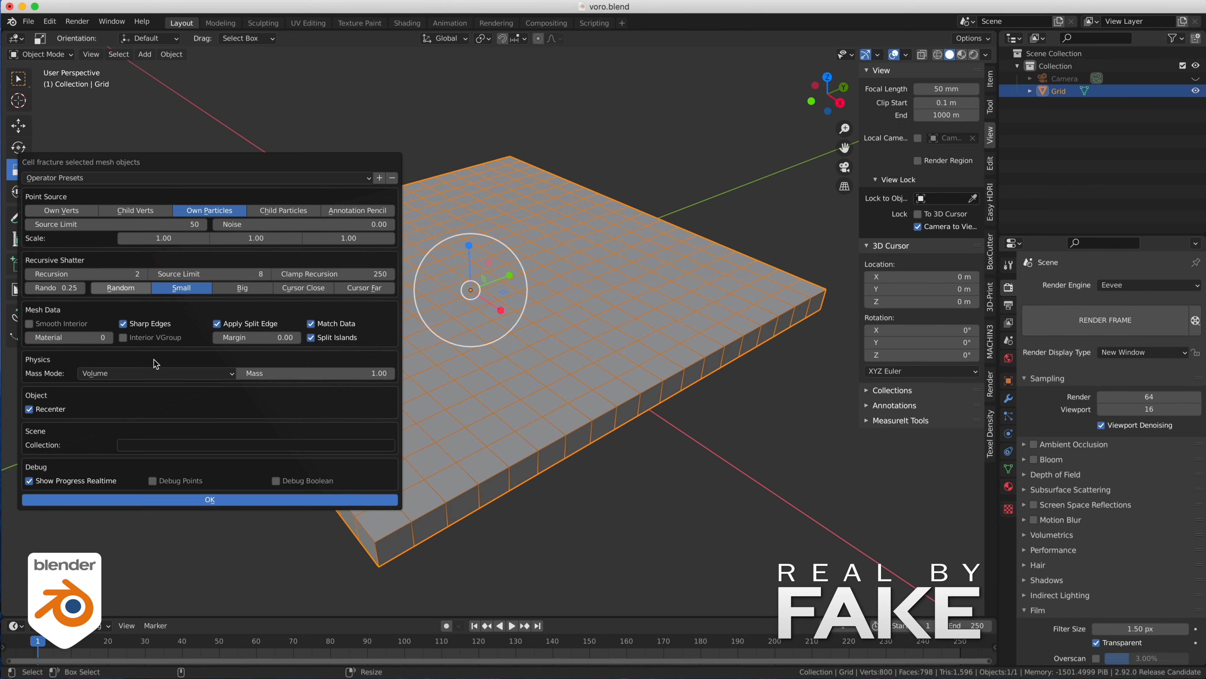
left_click(204, 499)
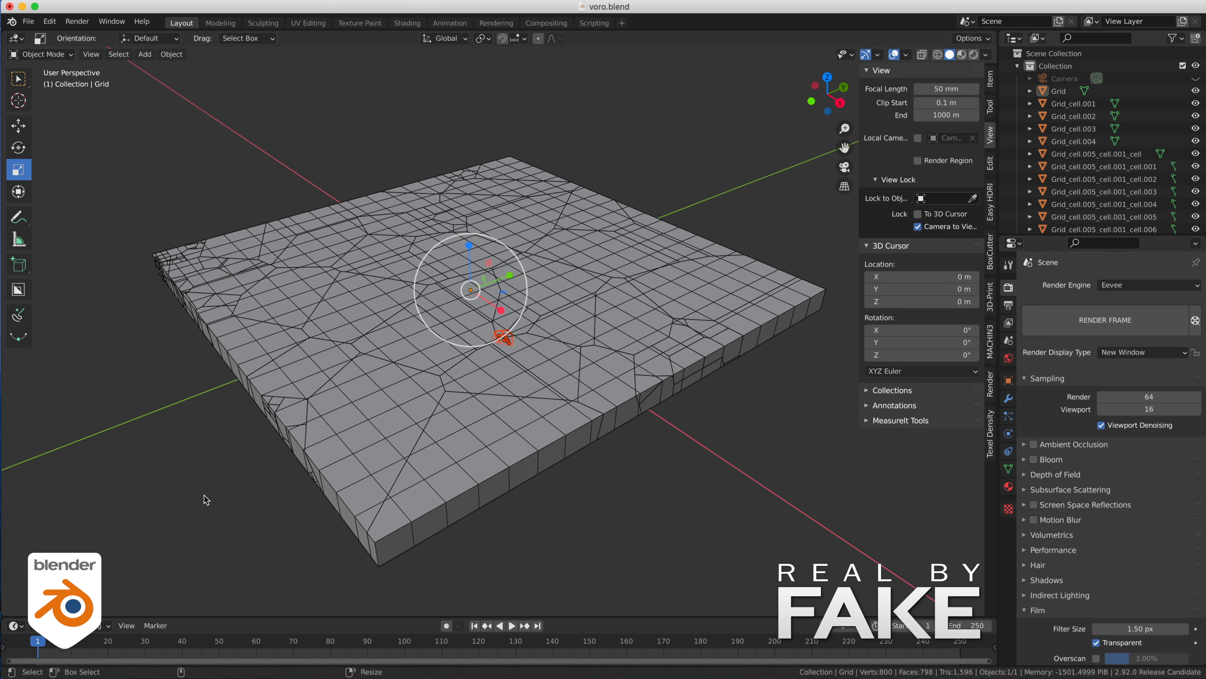
- Hide the original Grid object and check the separate fracture pieces by selecting several of them in turn
left_click(671, 106)
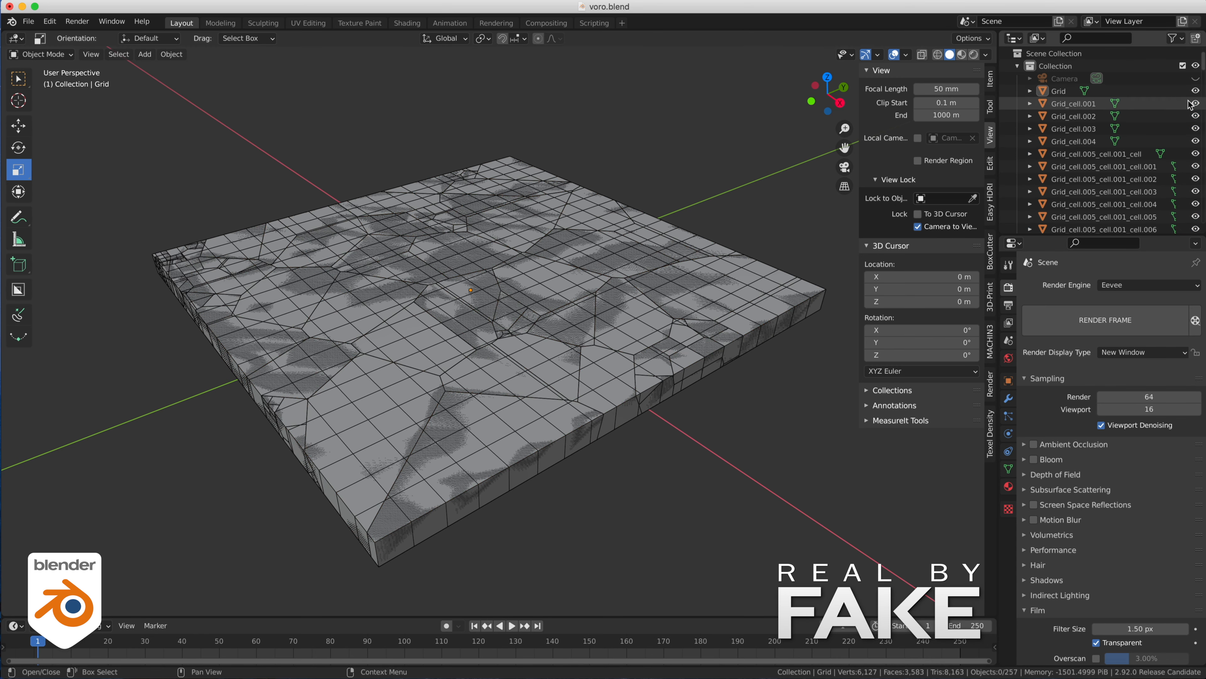
left_click(1196, 91)
left_click(477, 408)
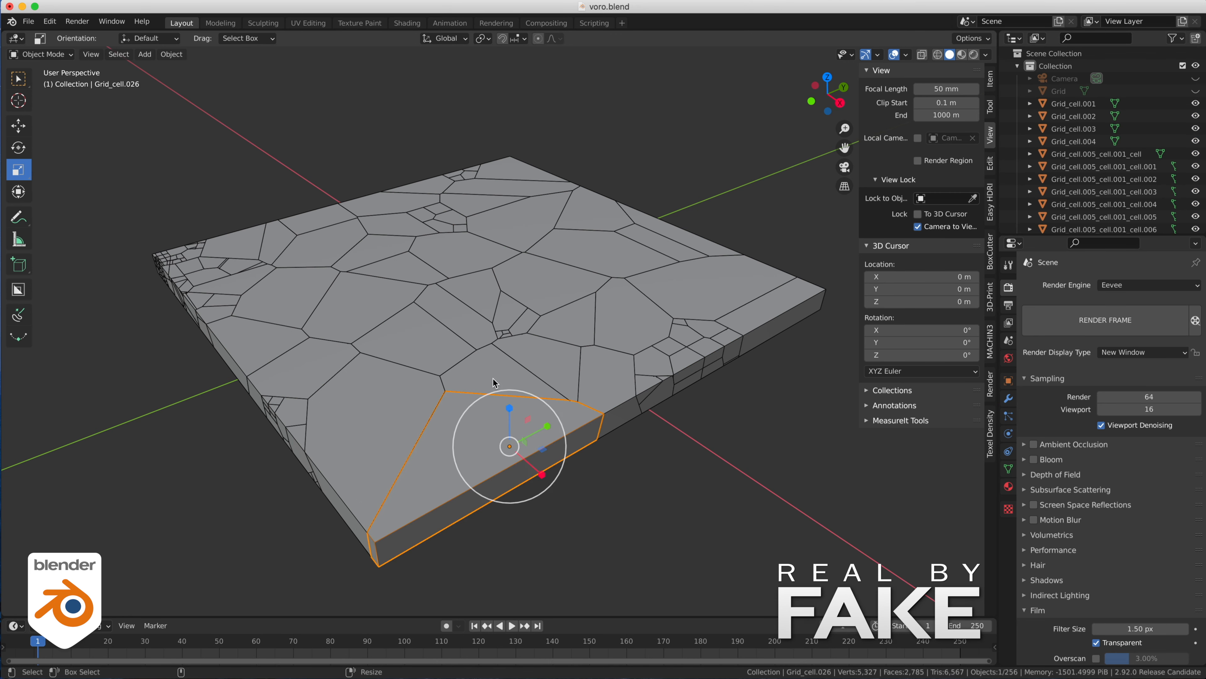
left_click(492, 371)
left_click(380, 330)
left_click(302, 306)
left_click(486, 274)
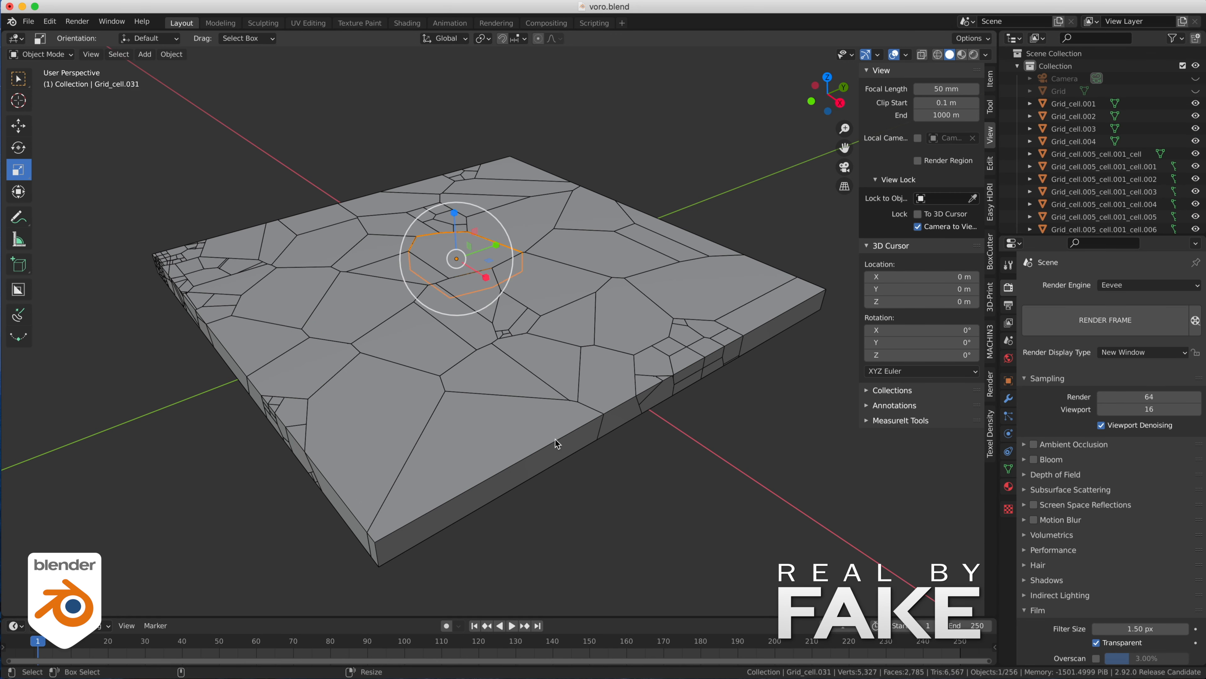
left_click(526, 134)
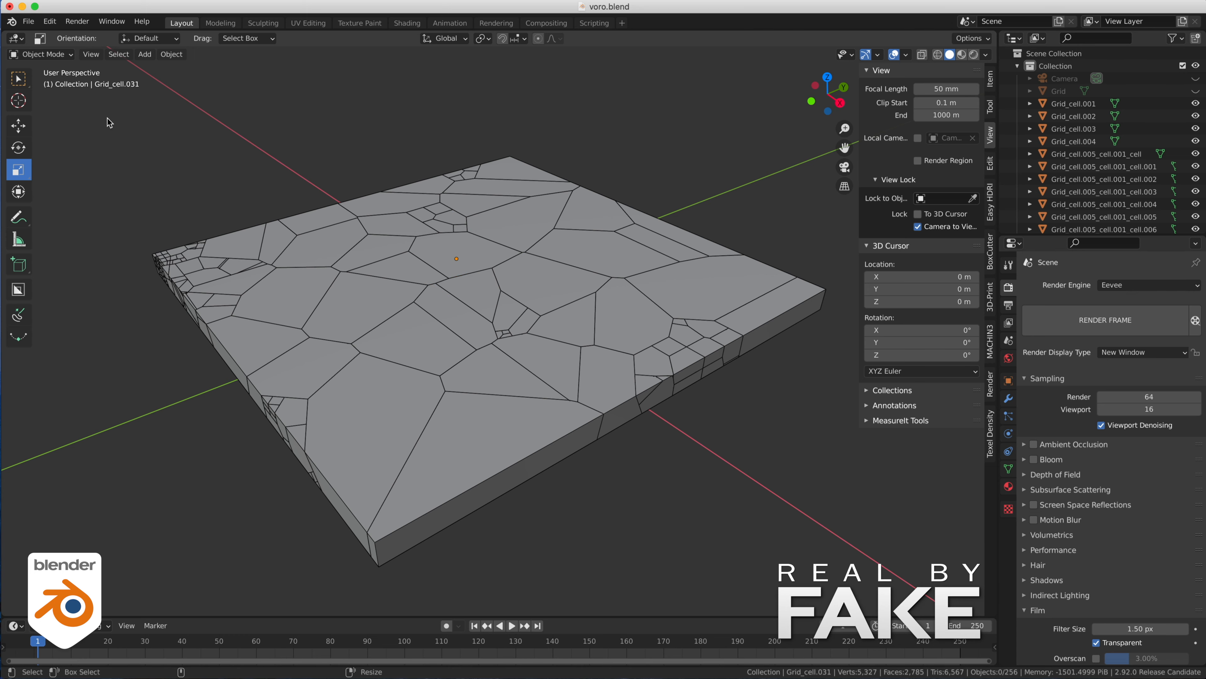
- Join all the fracture pieces into one object and add a Smooth modifier to it
left_click_drag(109, 122, 804, 597)
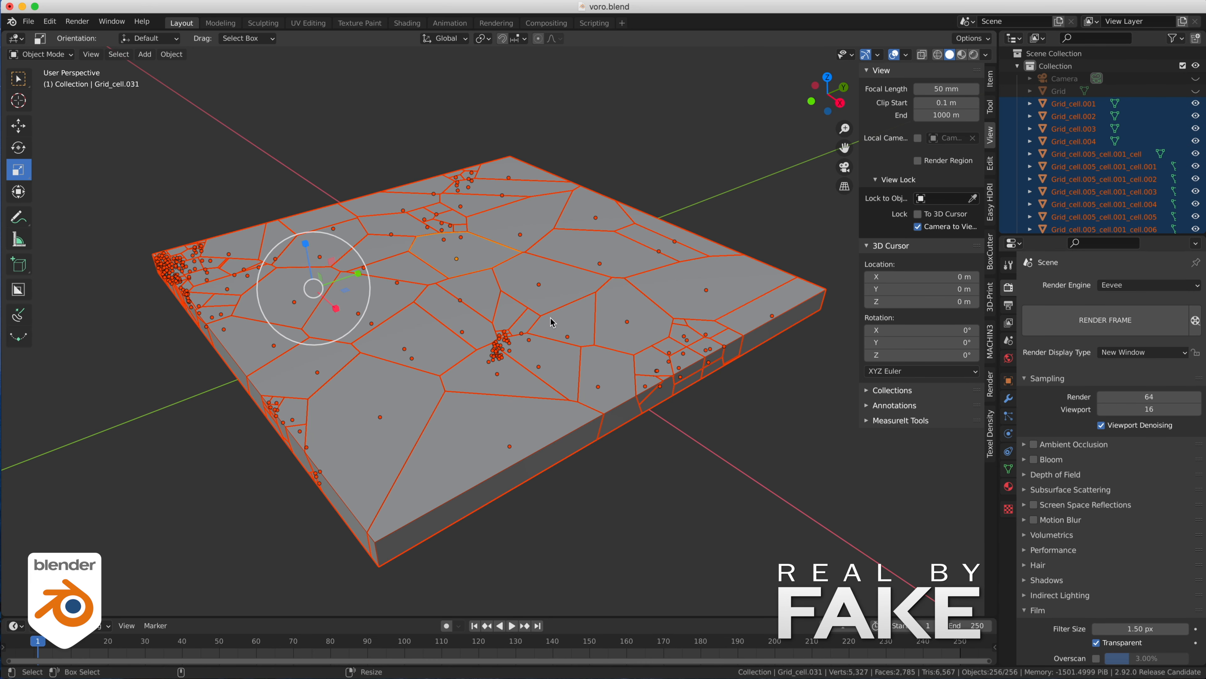
key("ctrl+j")
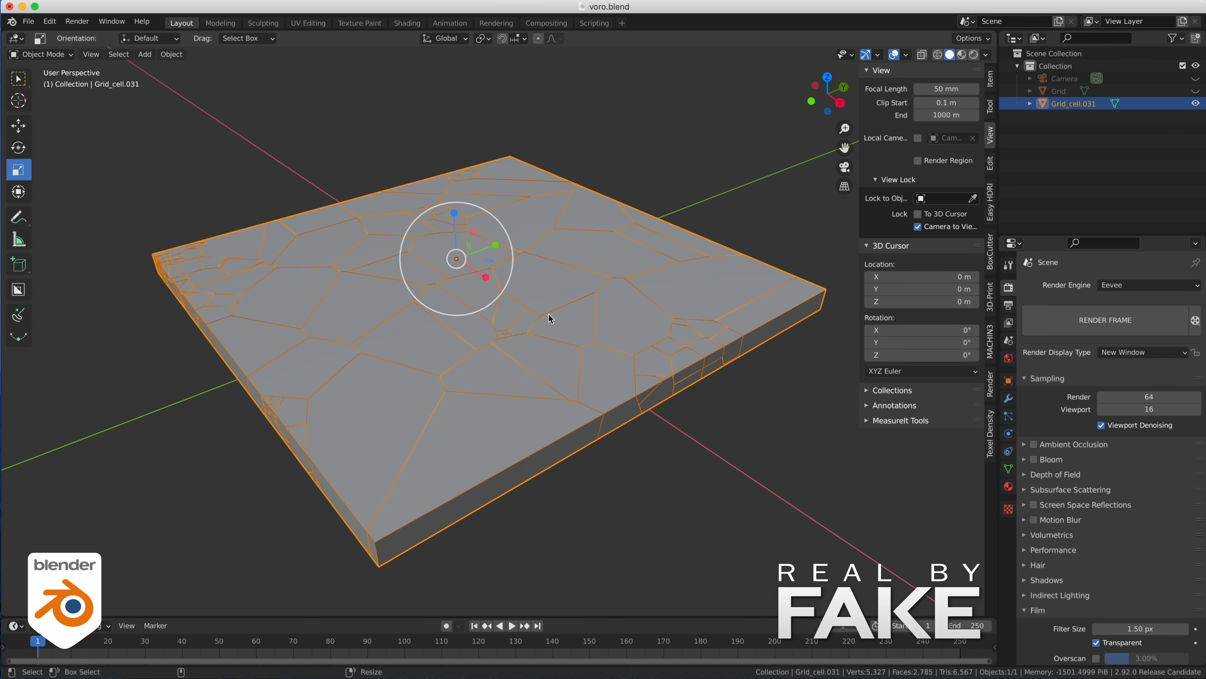
left_click(691, 484)
left_click(649, 418)
left_click(1009, 398)
left_click(1094, 285)
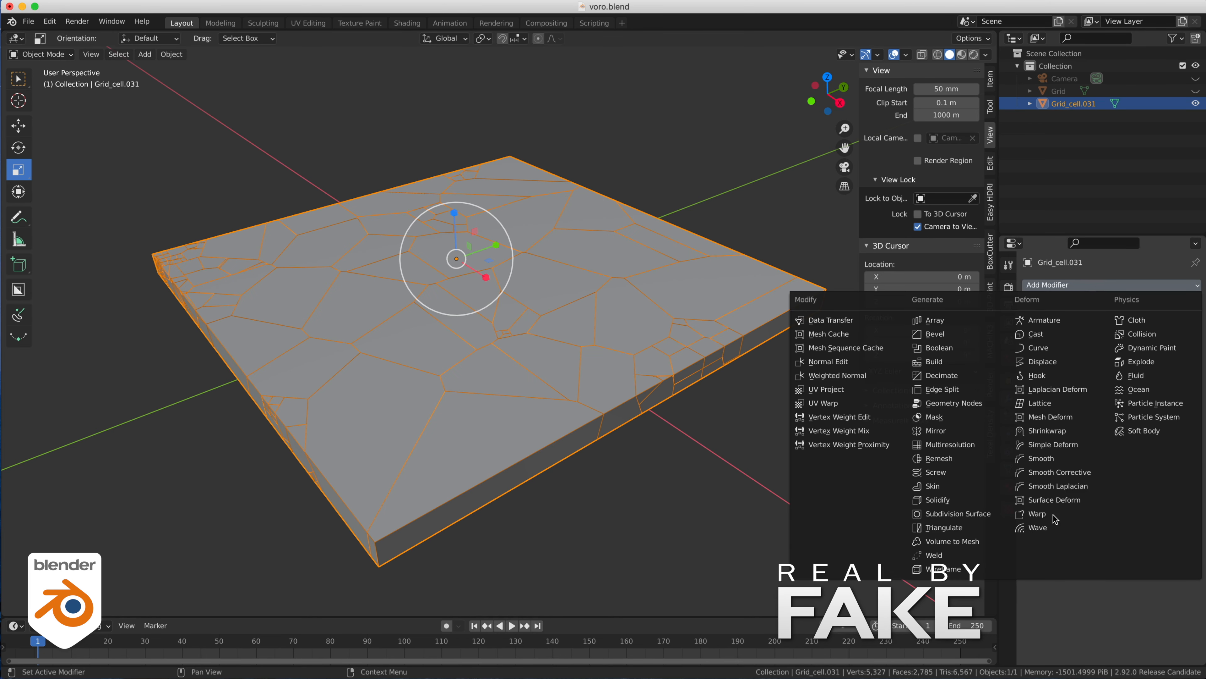
left_click(1042, 458)
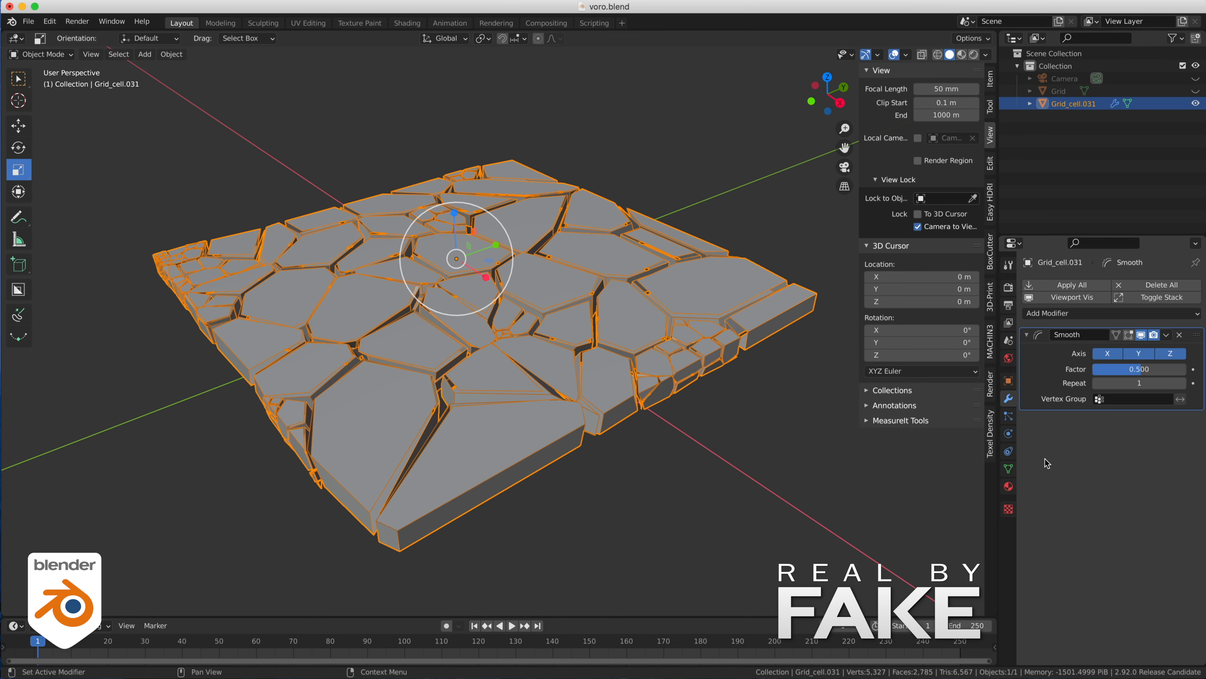
- Examine the gaps and piece edges of the smoothed slab from several angles
left_click(742, 538)
left_click_drag(174, 376, 261, 359, "alt")
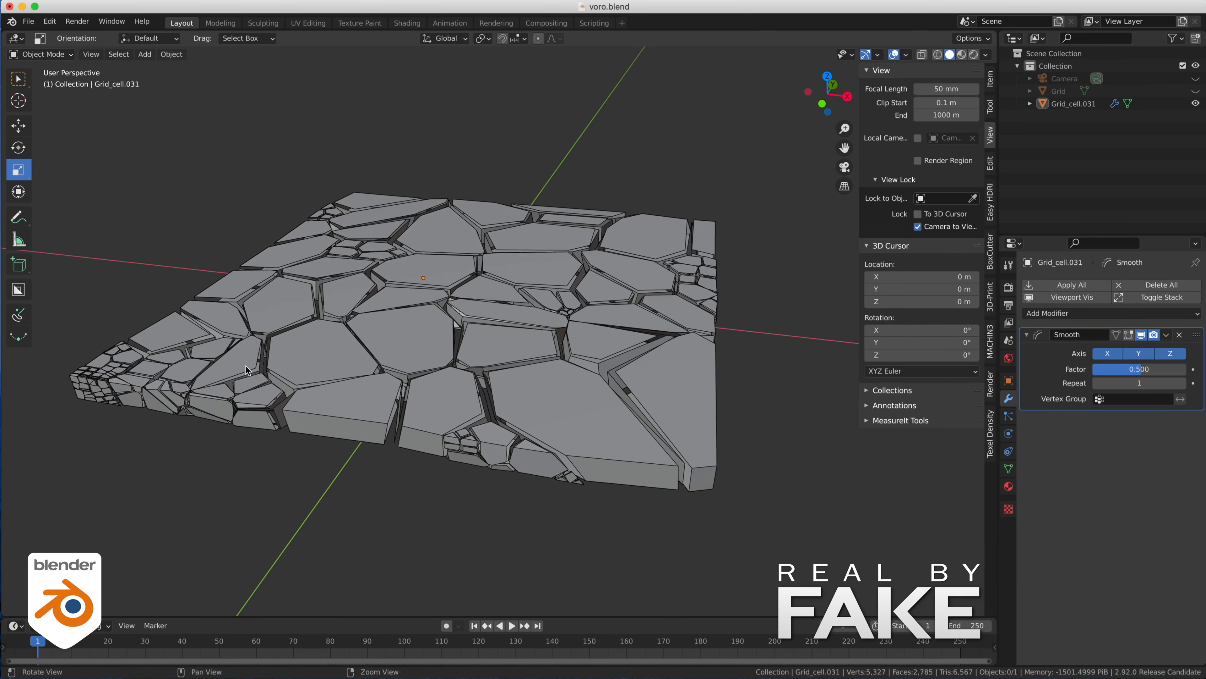
right_click_drag(261, 359, 426, 419, "alt")
middle_click_drag(465, 435, 433, 442)
middle_click_drag(345, 434, 361, 406)
scroll(532, 374, "down", 8)
middle_click_drag(417, 351, 379, 352)
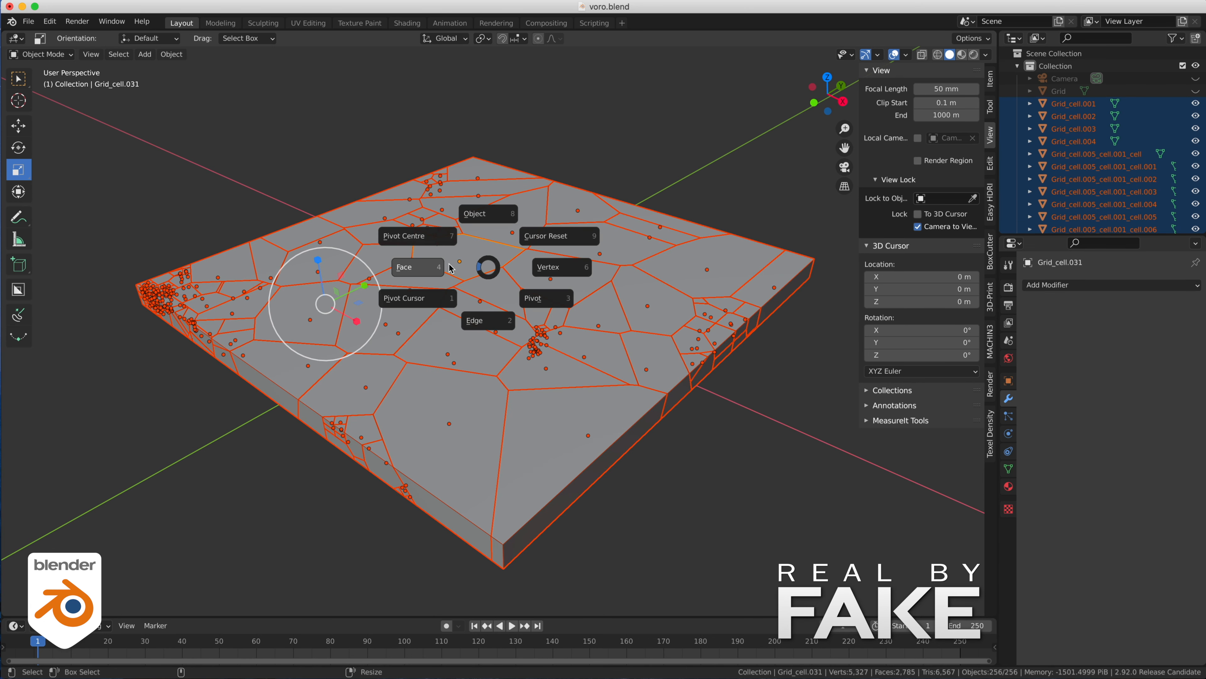
- Edit all the fracture pieces together in wireframe and select every vertex
left_click(612, 270)
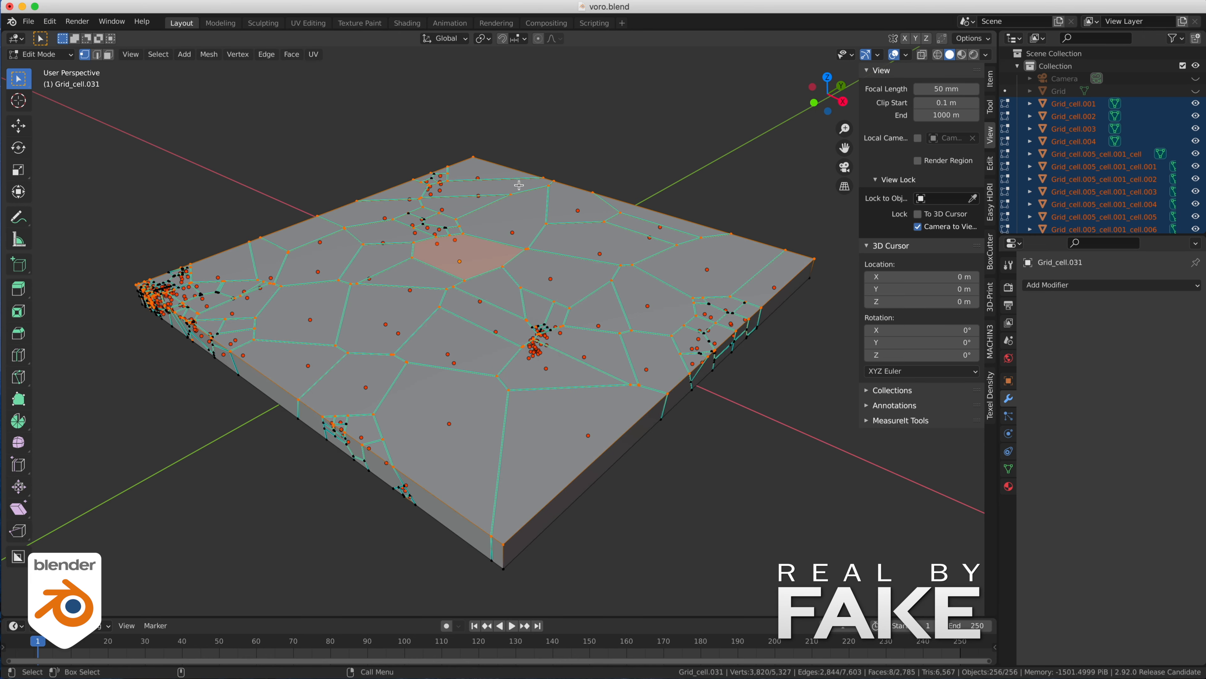
key("shift+z")
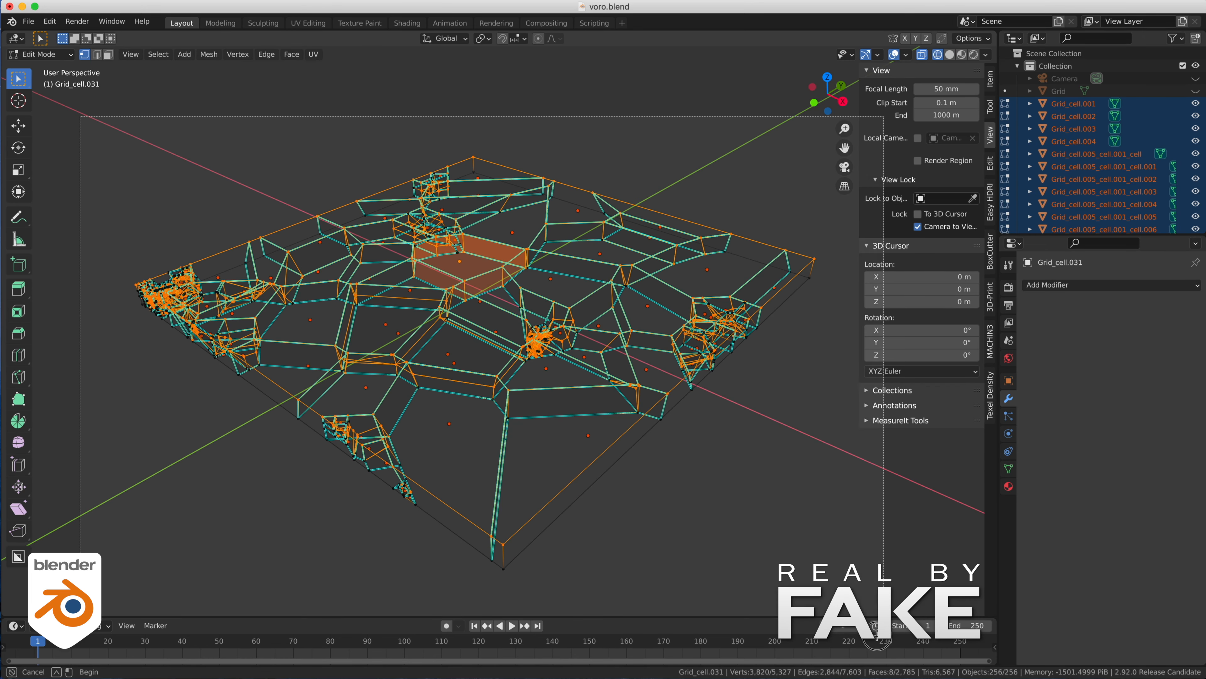
key("a")
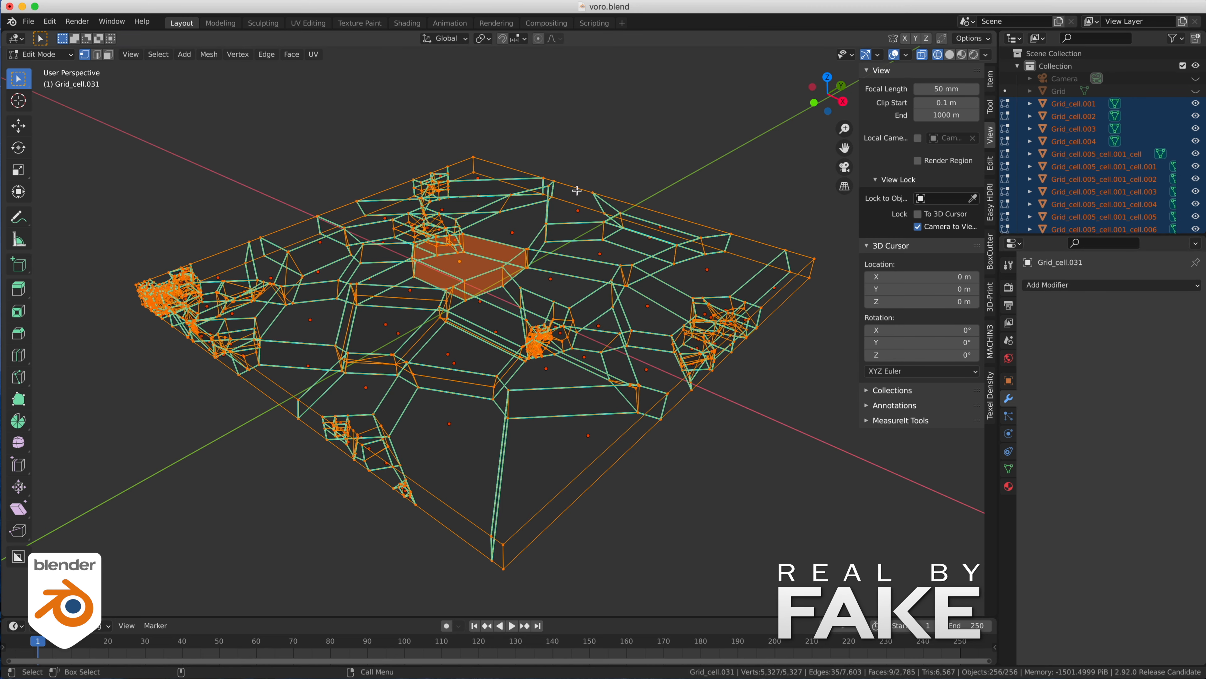
- Merge the selected vertices of all the pieces by distance, using 0.0001 m
key("ctrl+m")
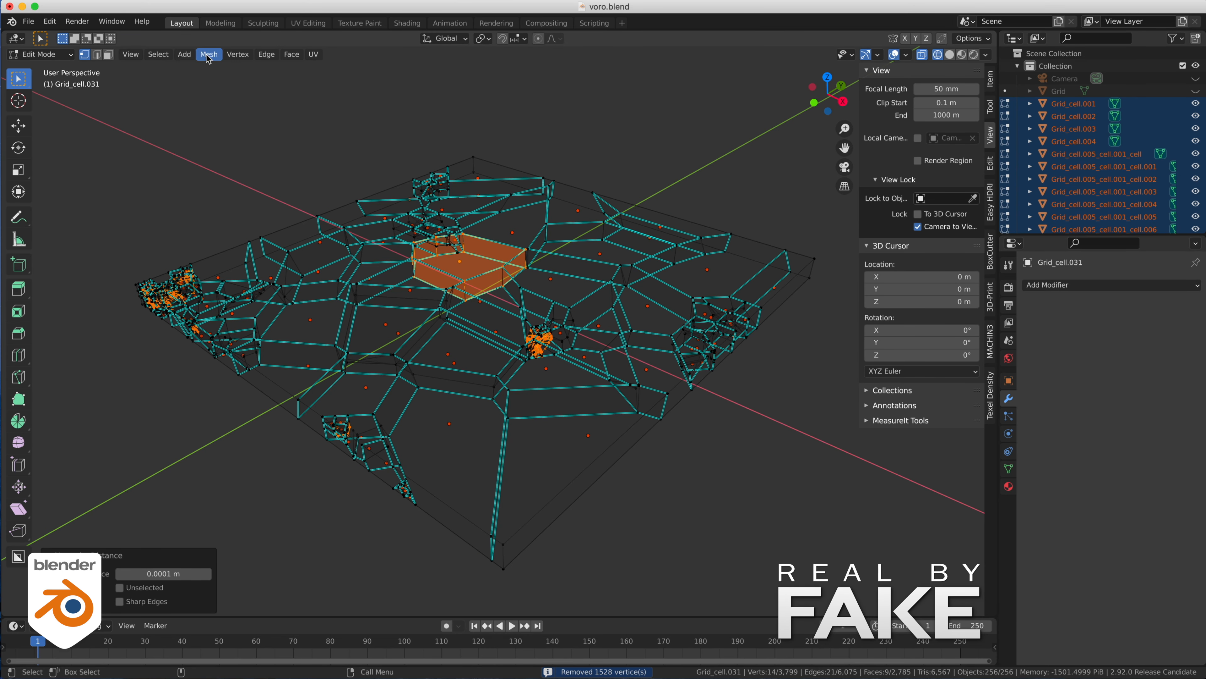
key("ctrl+z")
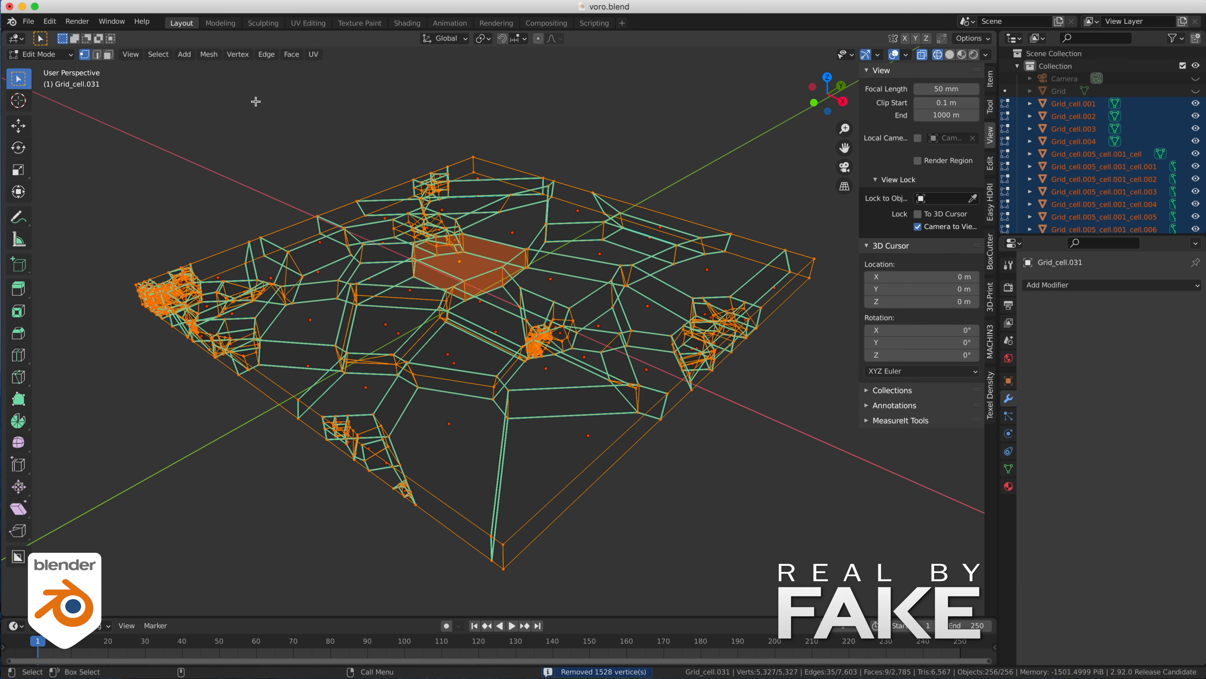
left_click(209, 54)
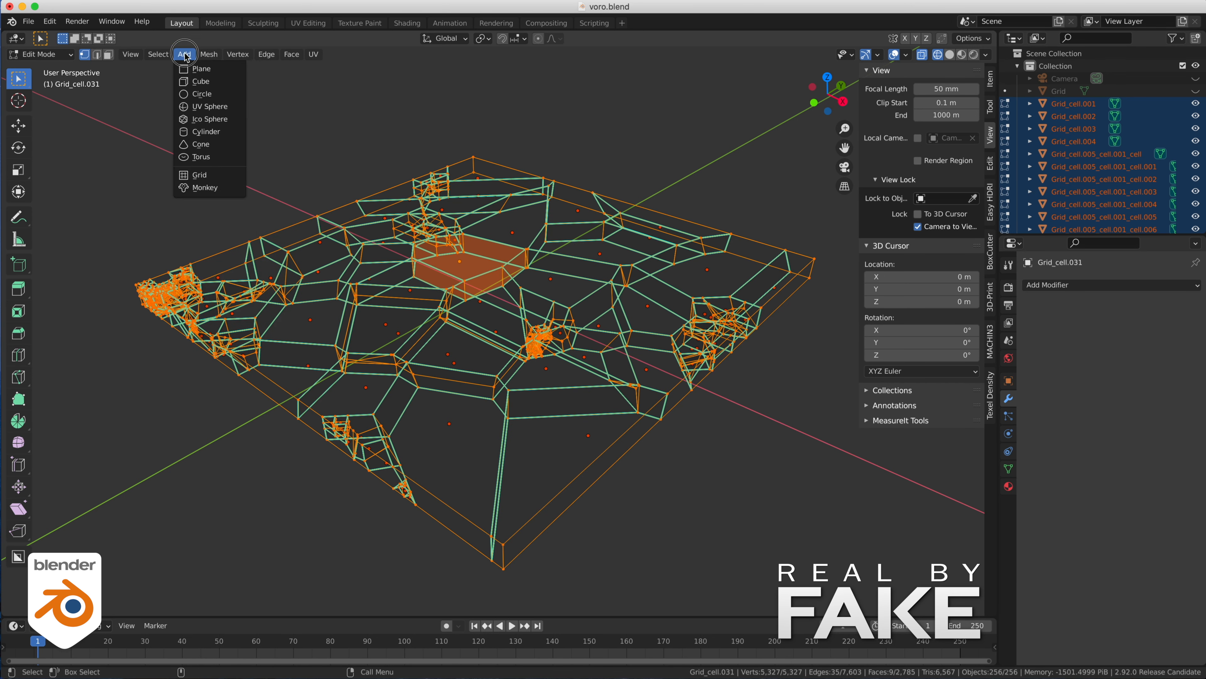
left_click(236, 54)
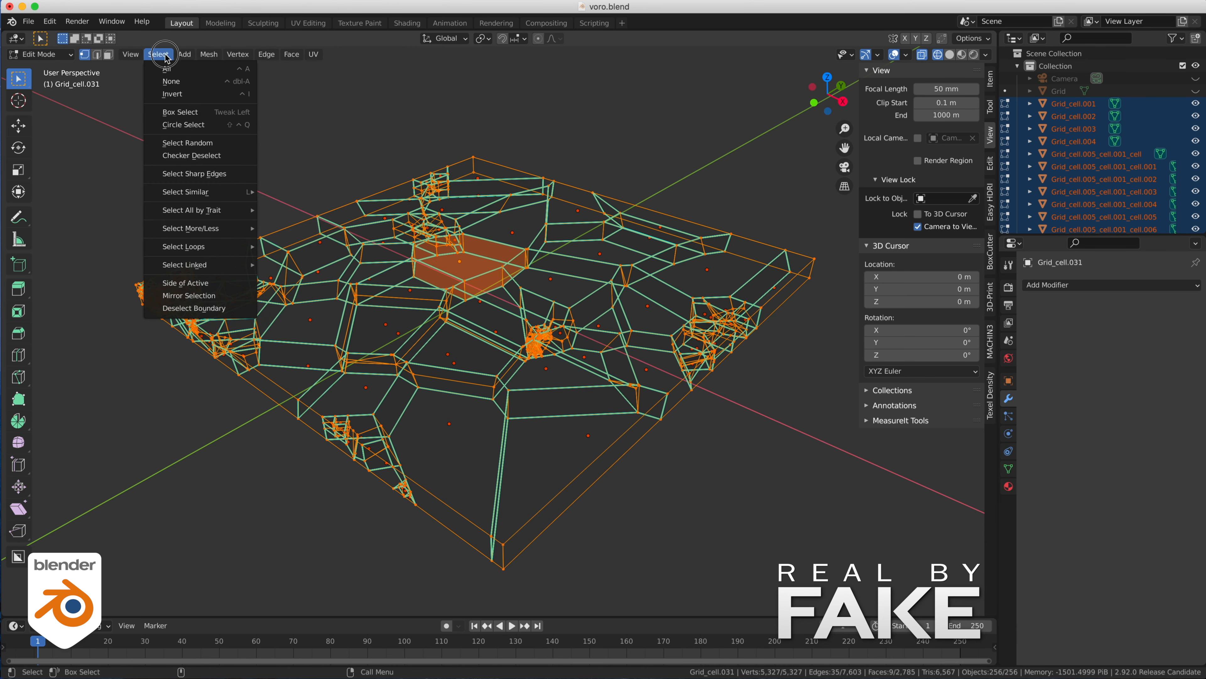
mouse_move(209, 54)
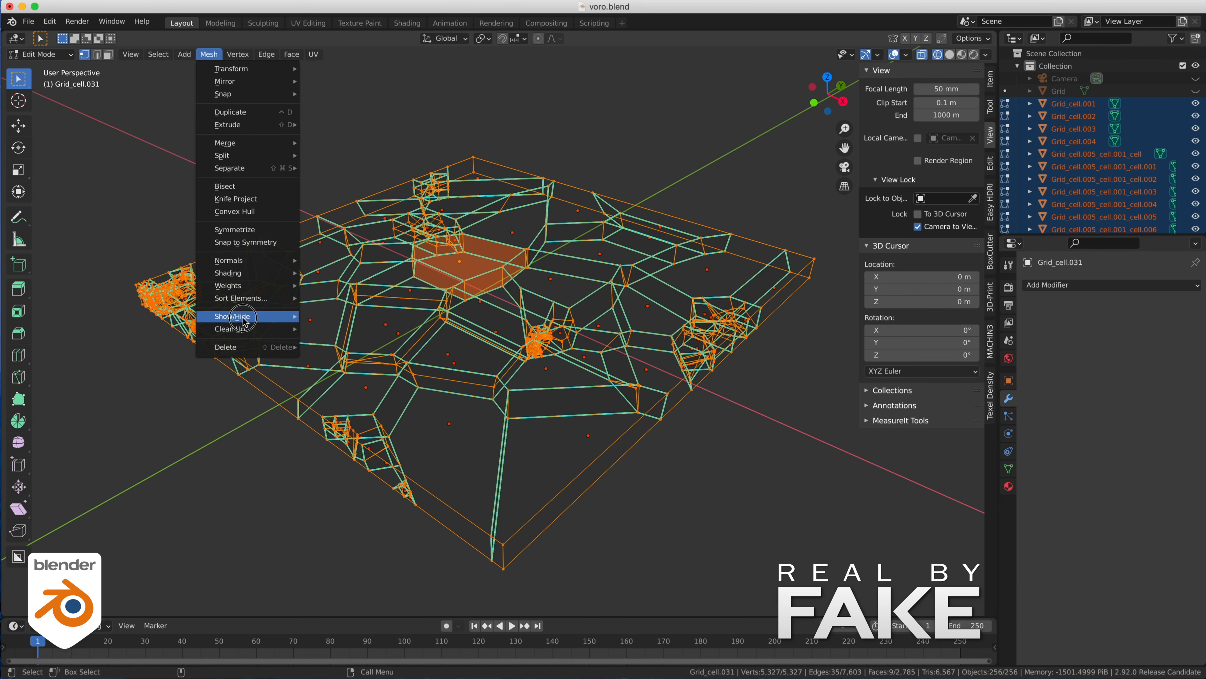
mouse_move(247, 329)
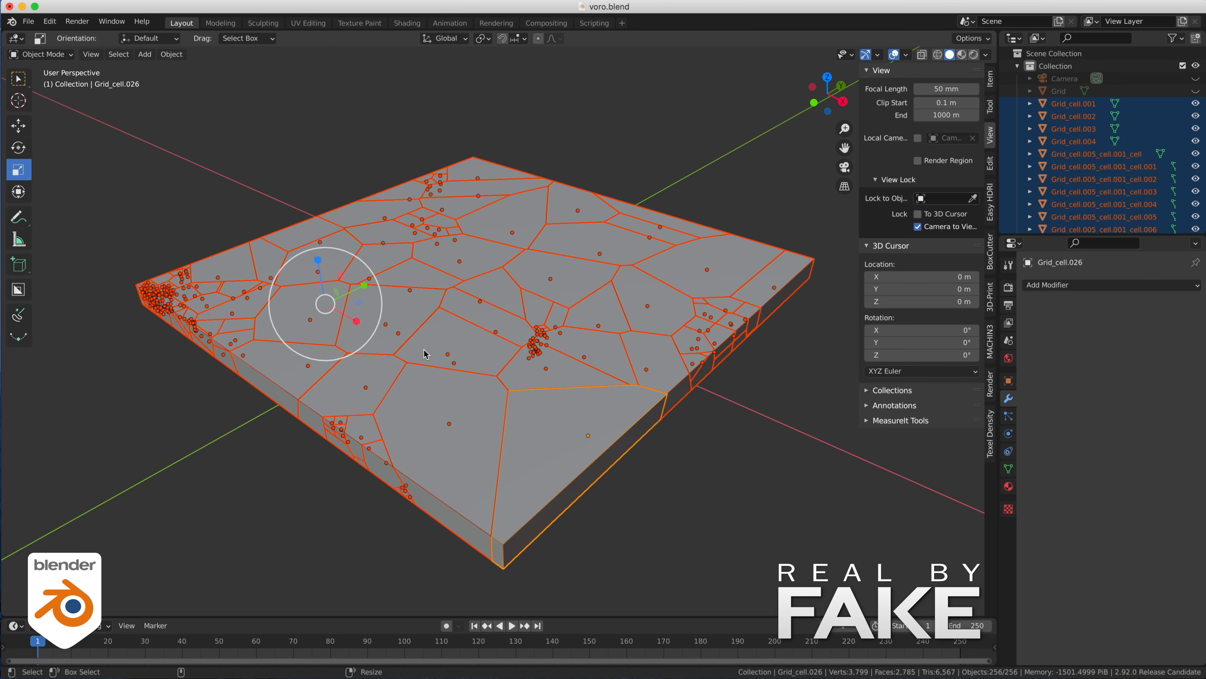
- Join the merged pieces into one object and apply a Smooth modifier so the cracks open
key("ctrl+j")
left_click(684, 492)
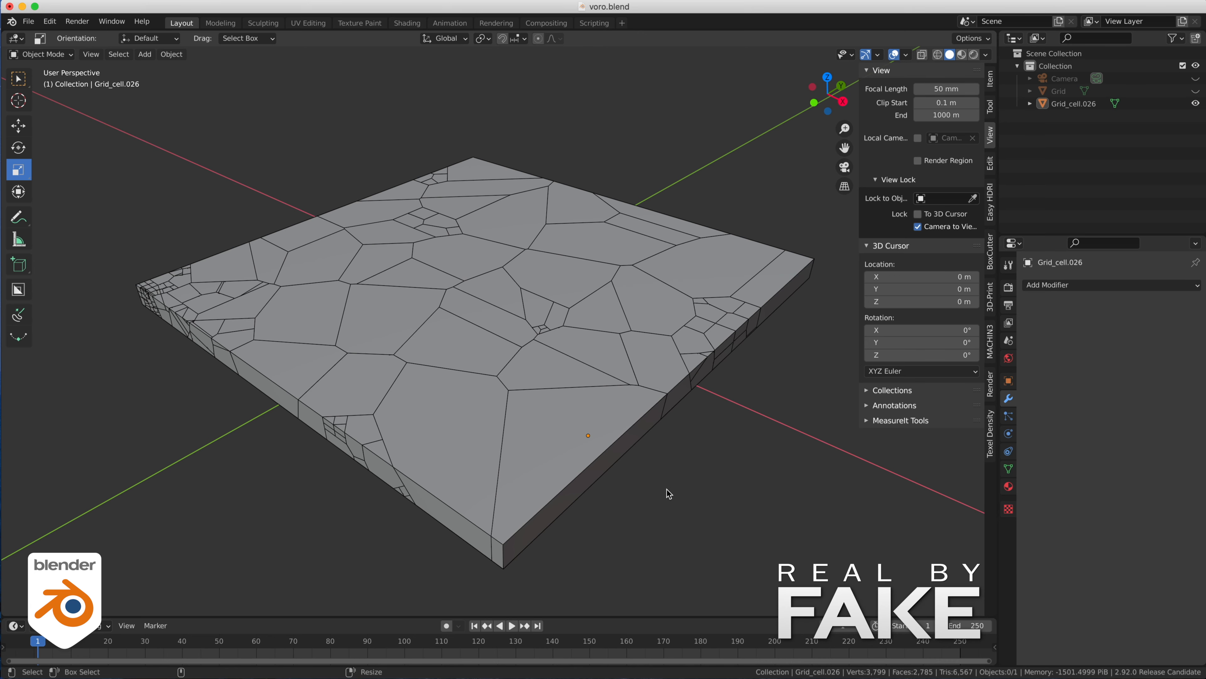
key("a")
left_click(1097, 285)
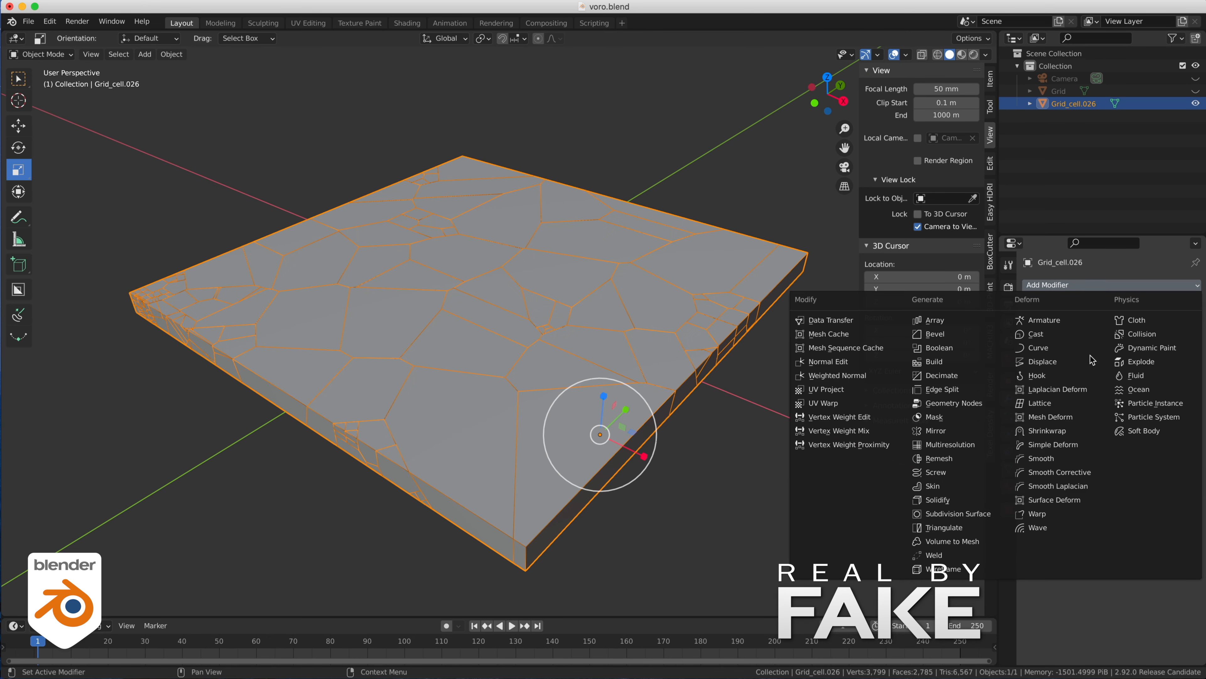
left_click(1044, 458)
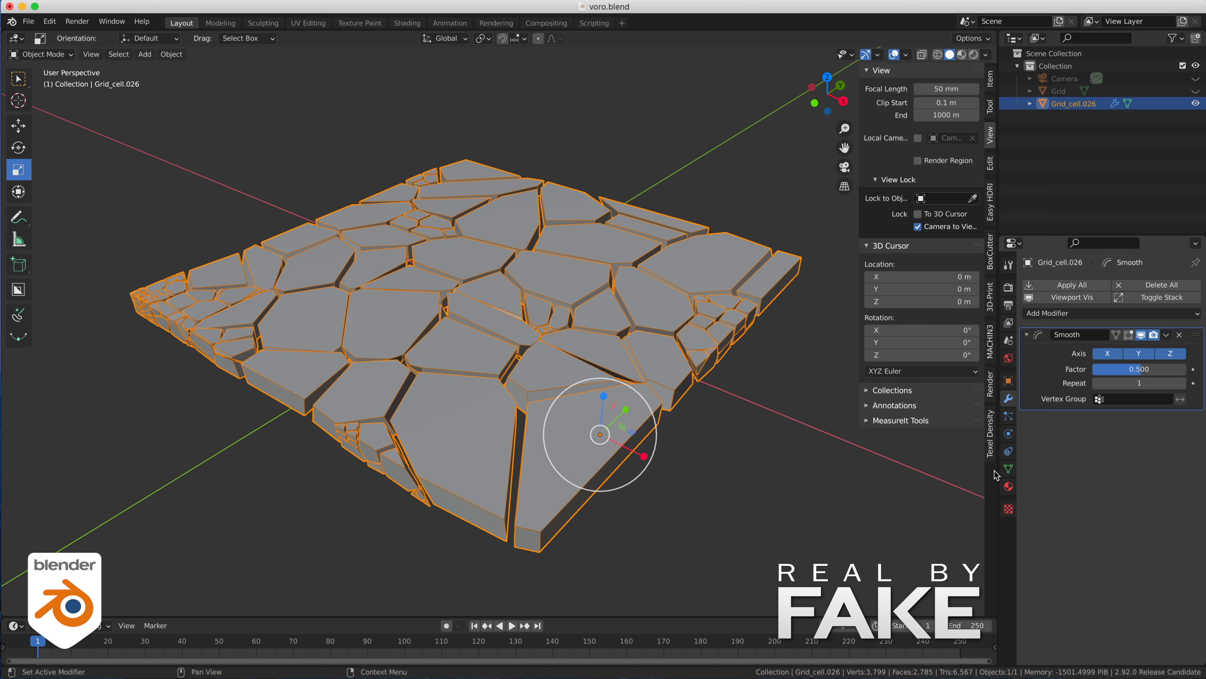
left_click(254, 467)
- Enter Edit Mode on the joined slab and select all its vertices in wireframe
scroll(513, 408, "up", 5)
middle_click_drag(518, 404, 639, 482)
scroll(589, 386, "down", 5)
key("shift+s")
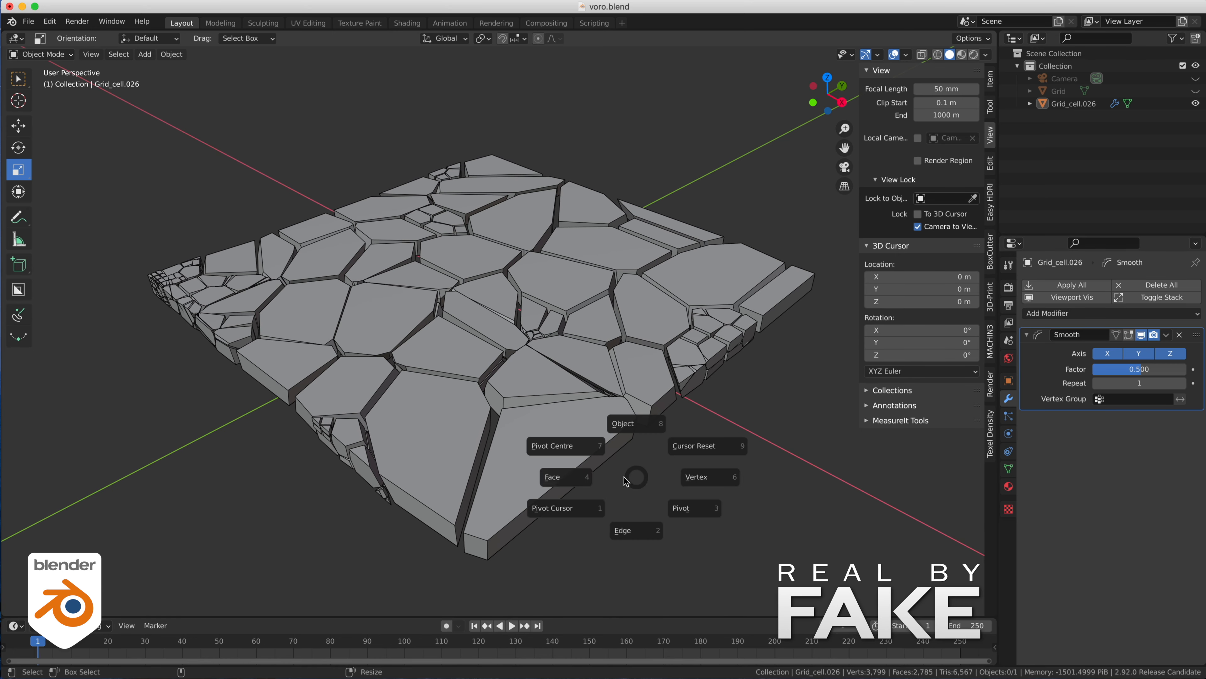
left_click(637, 477)
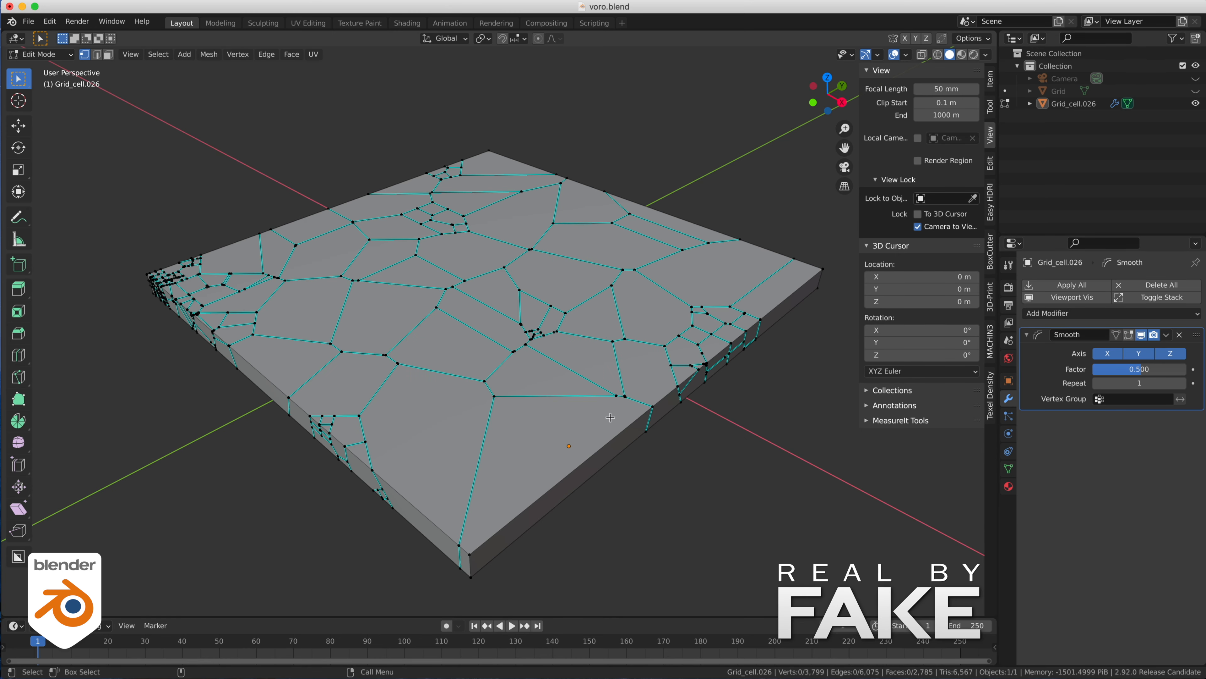
key("shift+z")
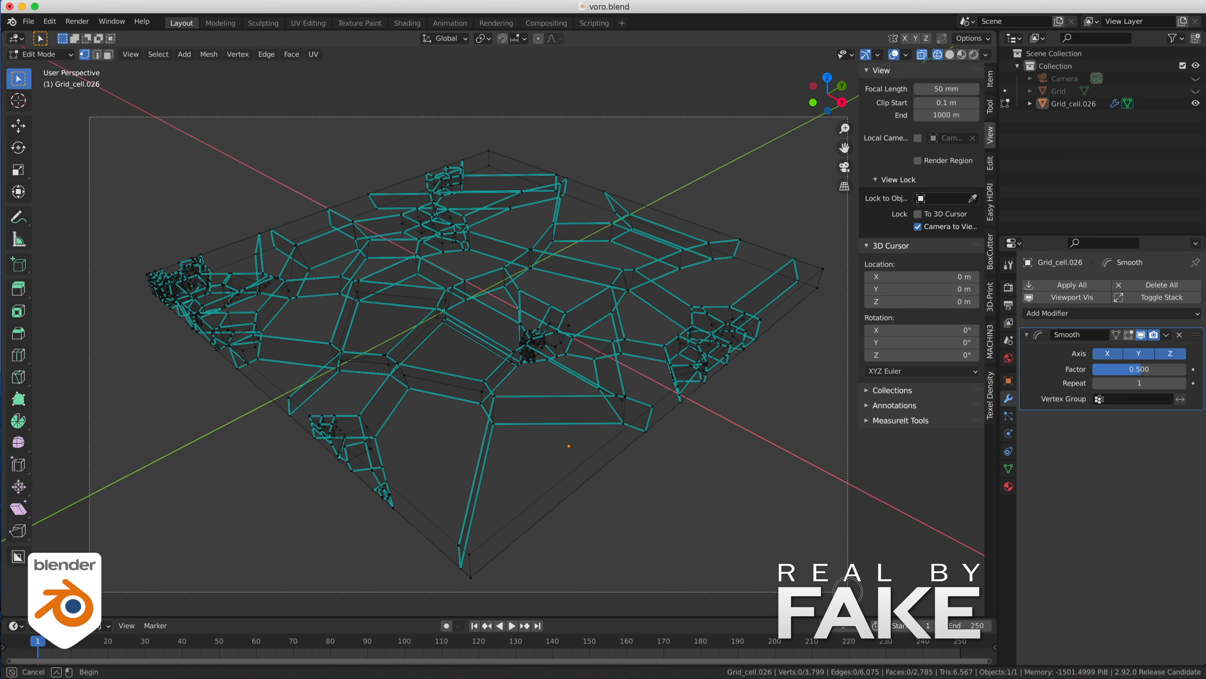
key("a")
- Create a new vertex group on the slab and assign all selected vertices with a weight of 1.000
left_click(1009, 469)
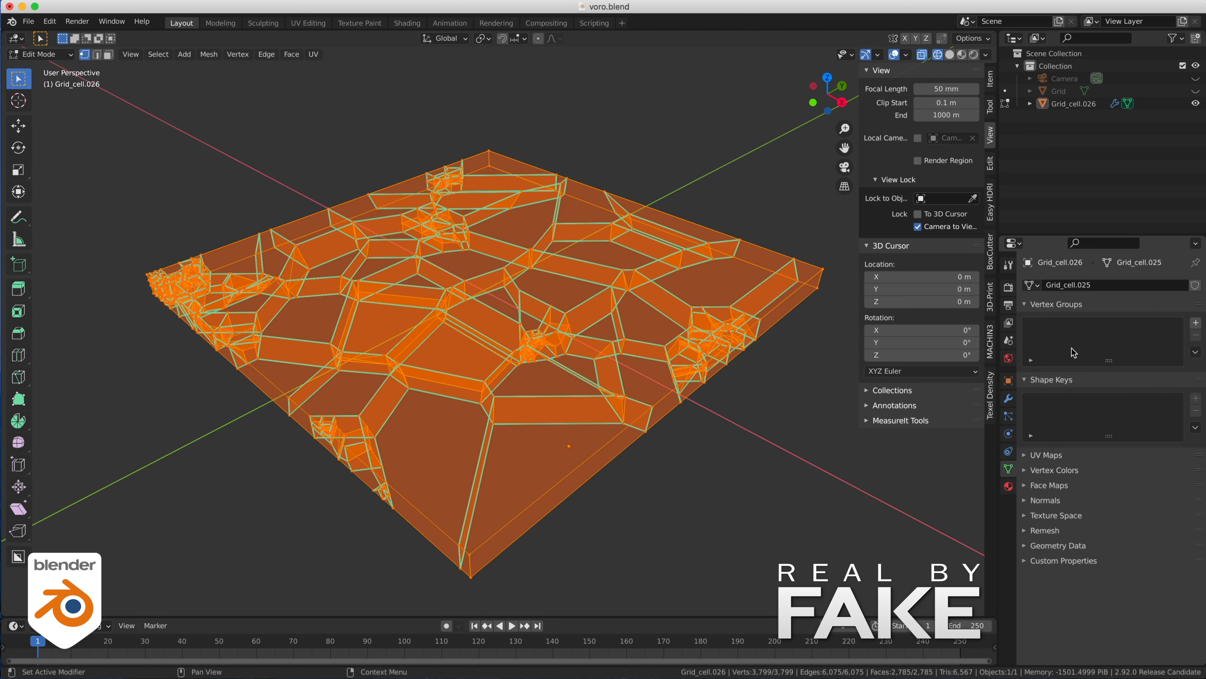
left_click(1196, 322)
left_click(1043, 400)
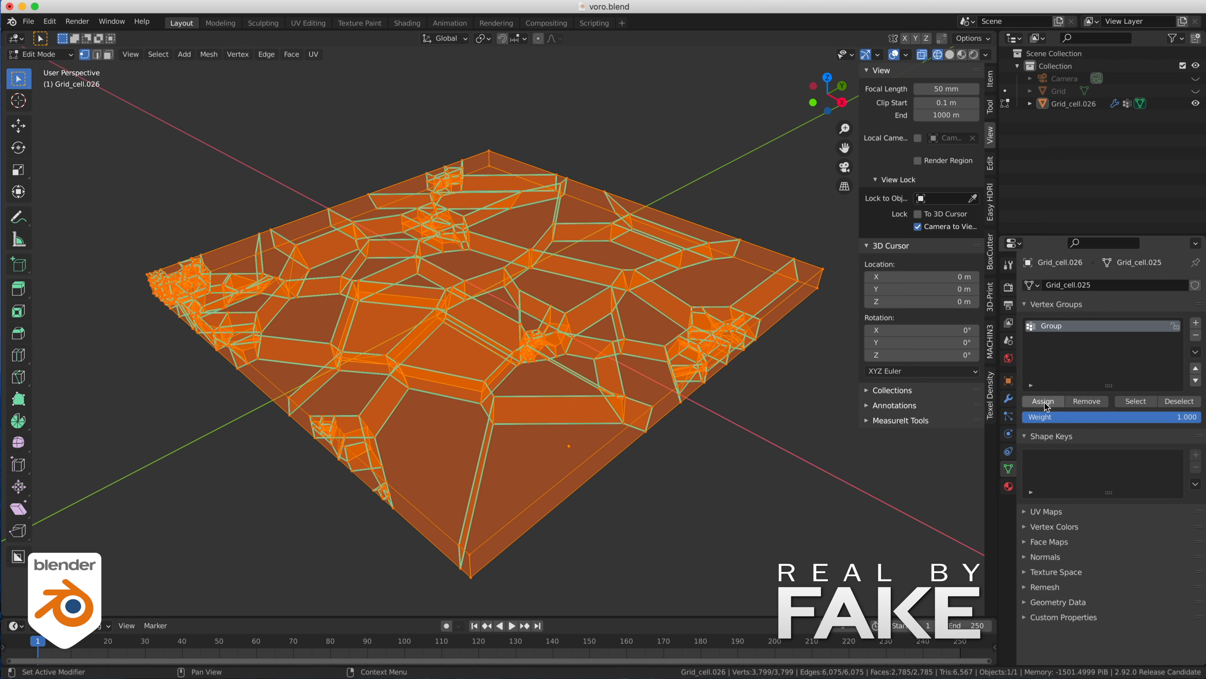
- Return the slab to Object Mode with solid shading and select it
left_click(748, 428)
key("Tab")
left_click(759, 345)
left_click(743, 474)
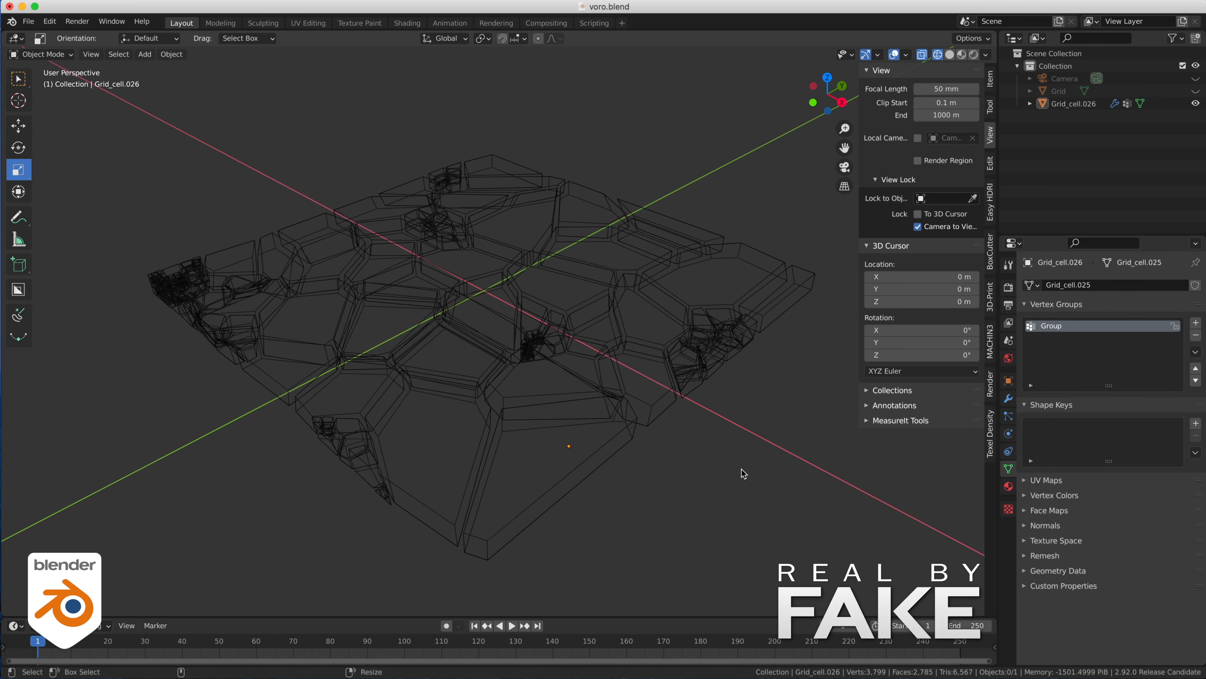
key("shift+z")
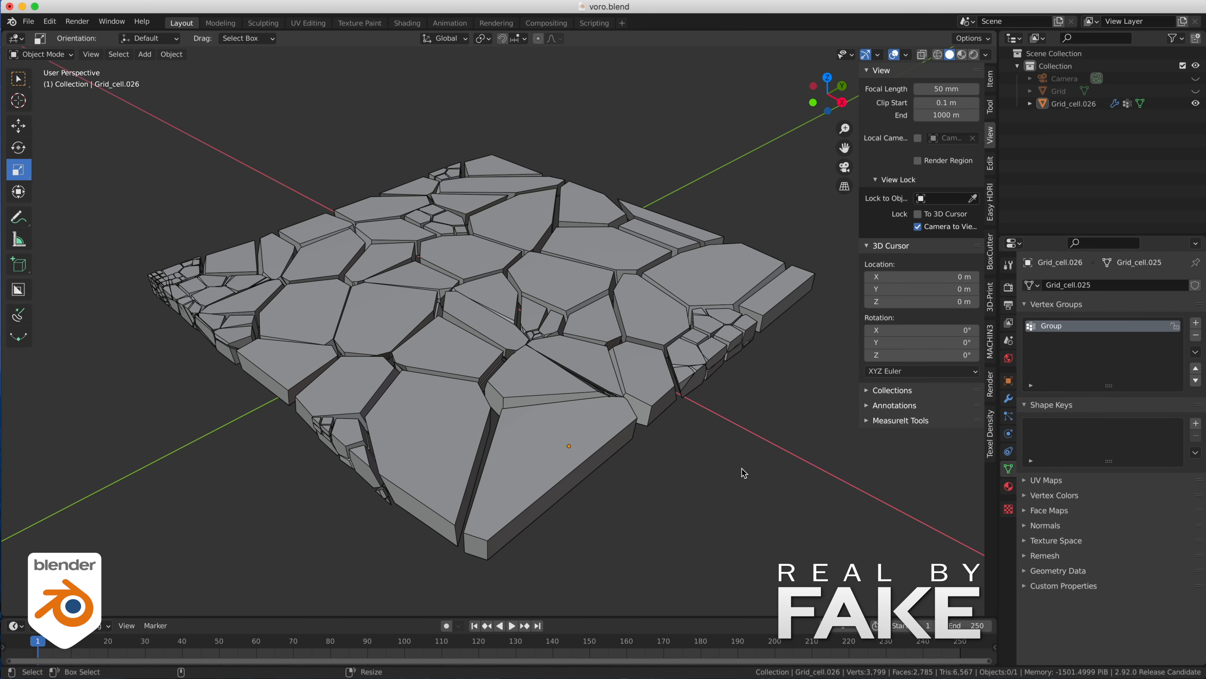
left_click(645, 354)
- Restrict the slab's Smooth modifier to the vertex group "Group" and invert the group's influence
left_click(1008, 398)
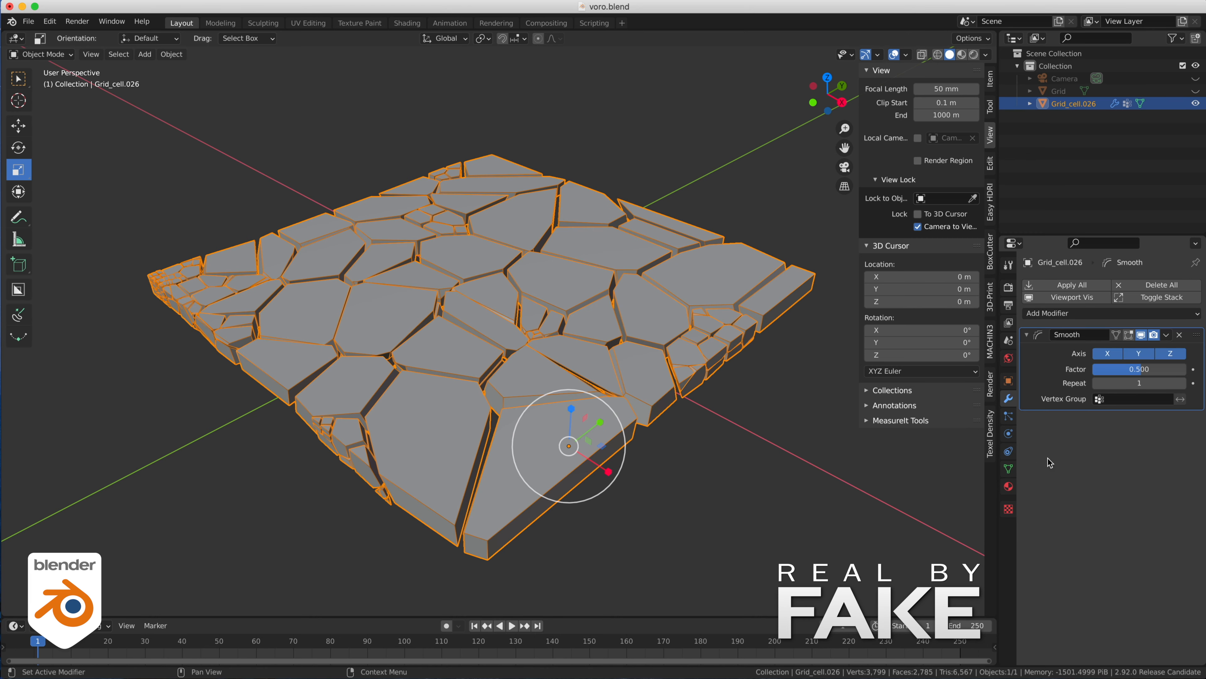
left_click(1127, 403)
left_click(1091, 418)
left_click(1181, 398)
left_click(1181, 399)
left_click(1182, 400)
left_click(1182, 399)
left_click(1182, 400)
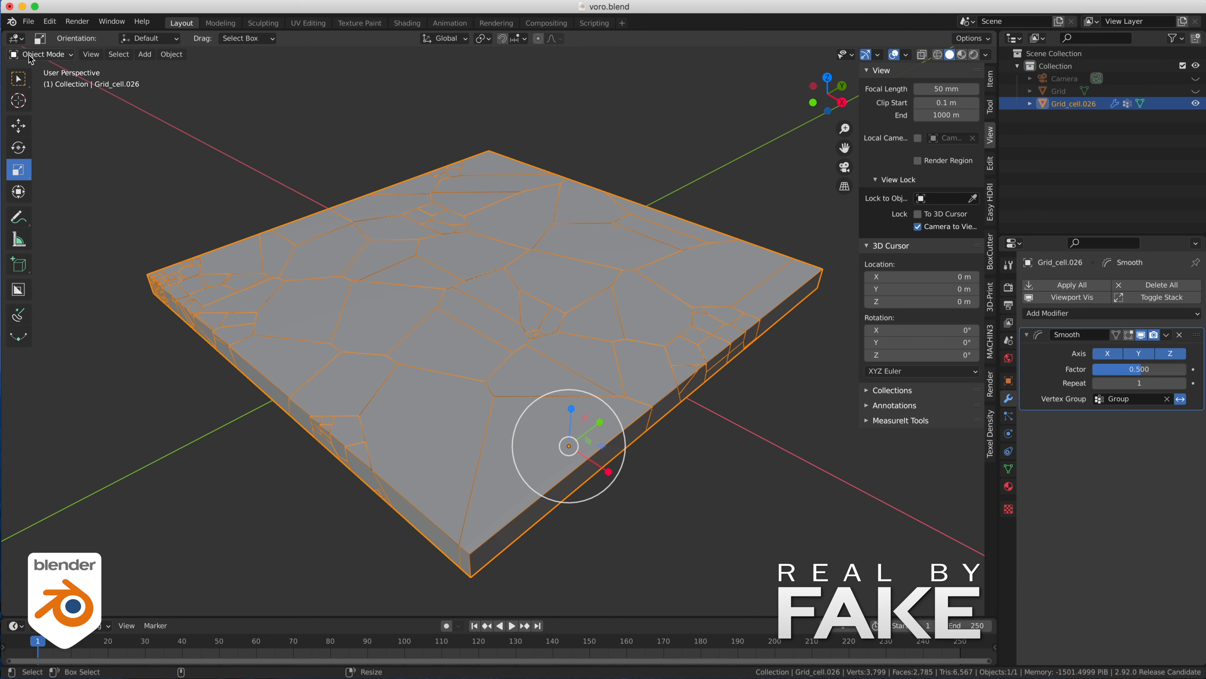
- Switch the slab to Weight Paint mode and set the Draw brush to weight 0.000 and radius 178 px
left_click(40, 55)
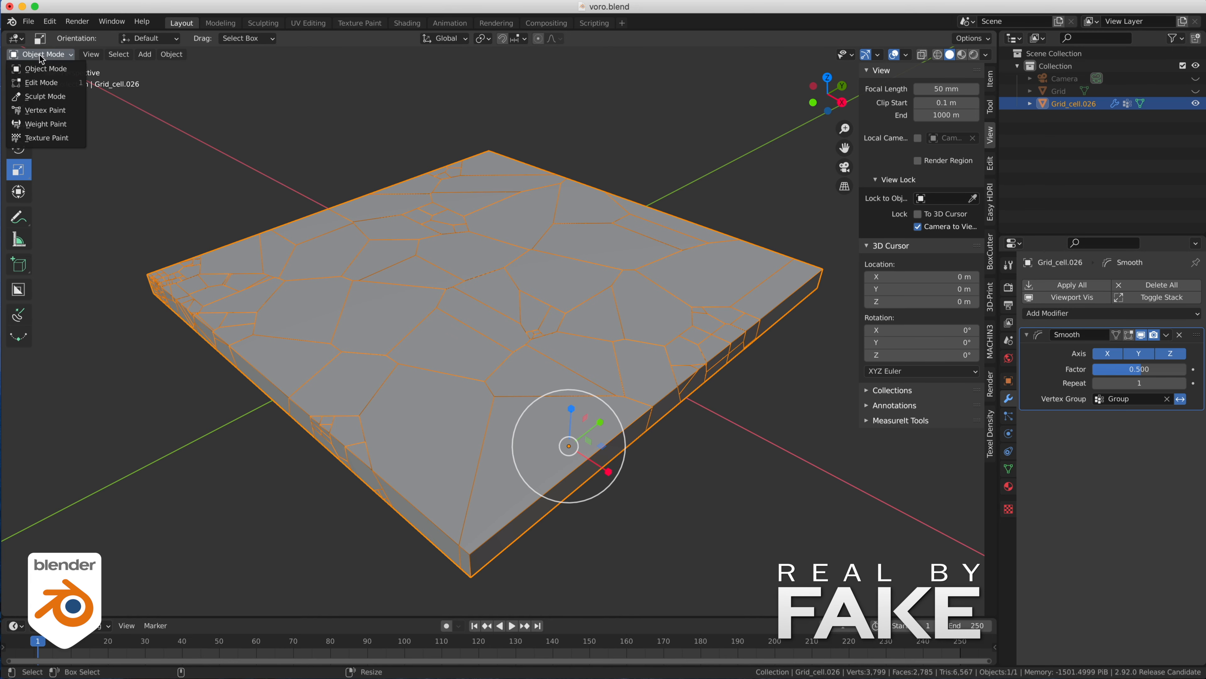
left_click(51, 123)
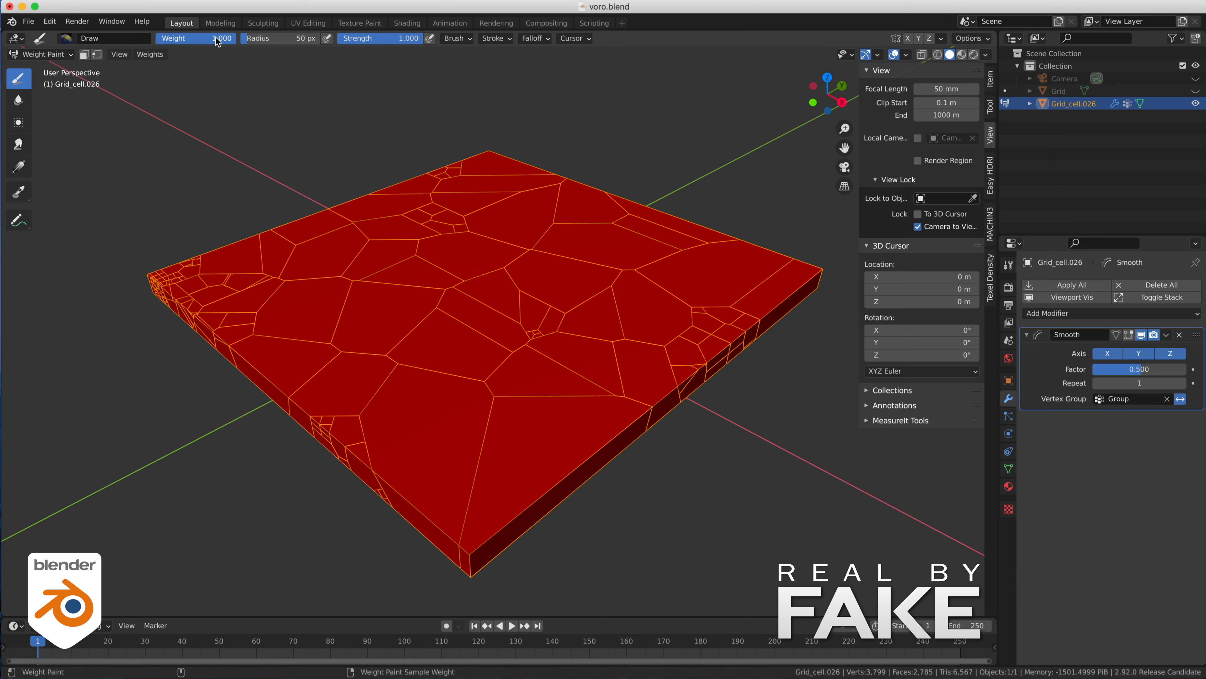
left_click_drag(209, 39, 157, 38)
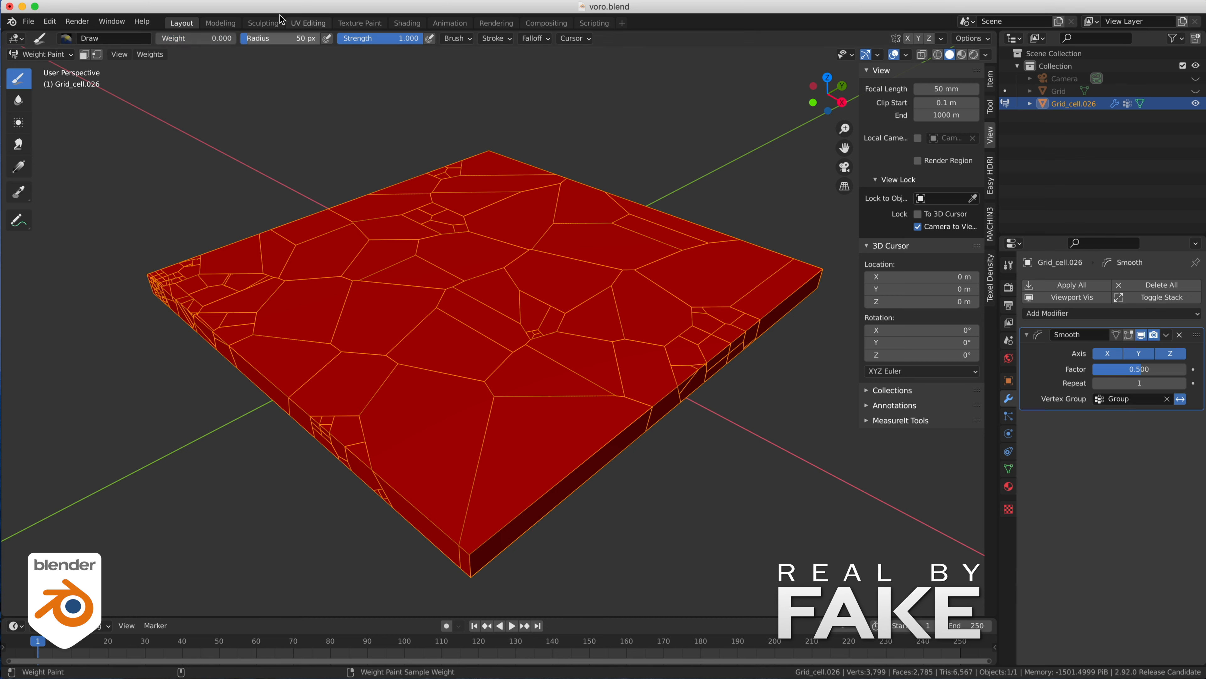
left_click_drag(279, 39, 287, 38)
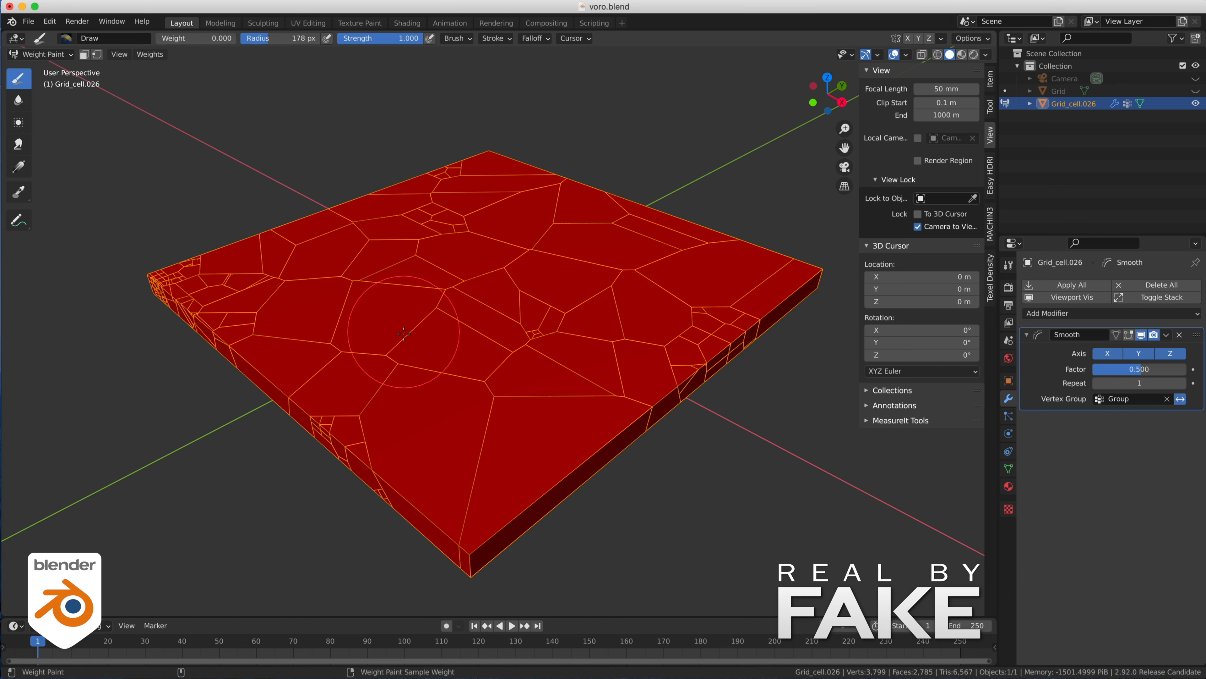
- Paint zero weight across the slab's front and middle to open cracks there, and return to Object Mode
mouse_move(385, 342)
left_mouse_down()
mouse_move(404, 351)
mouse_move(421, 299)
mouse_move(493, 361)
mouse_move(546, 328)
mouse_move(594, 266)
mouse_move(475, 261)
mouse_move(335, 390)
mouse_move(363, 421)
mouse_move(354, 475)
mouse_move(323, 418)
mouse_move(428, 333)
mouse_move(508, 397)
left_mouse_up()
key("Tab")
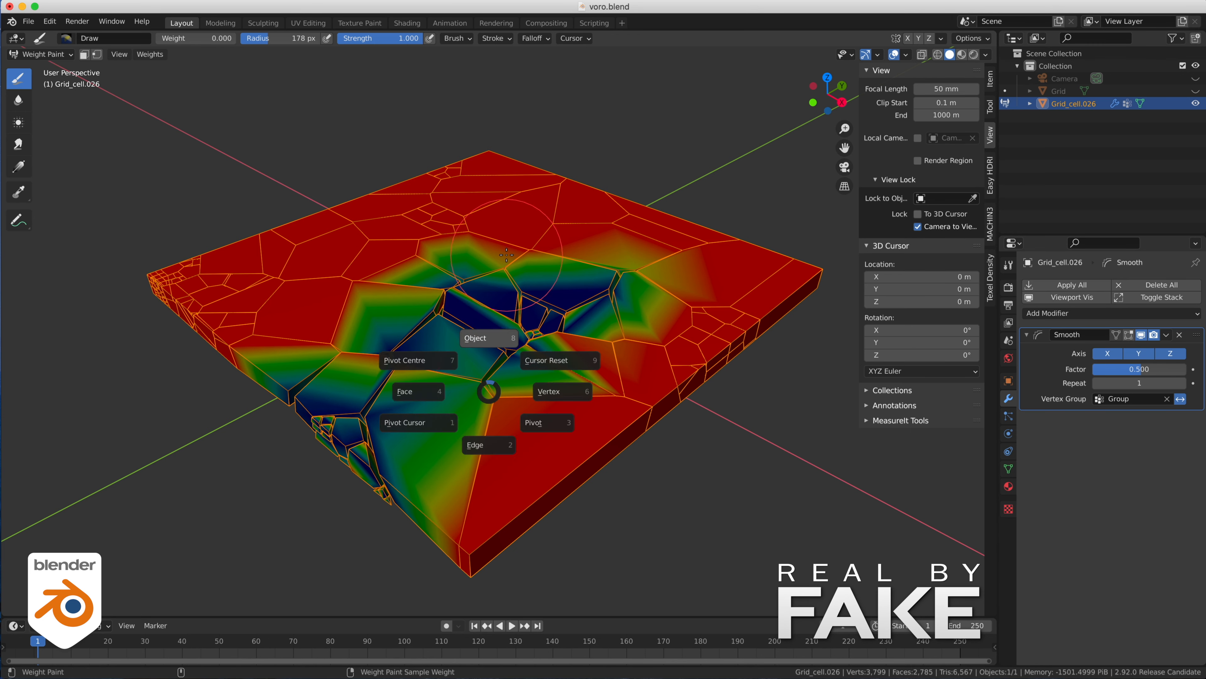
left_click(487, 340)
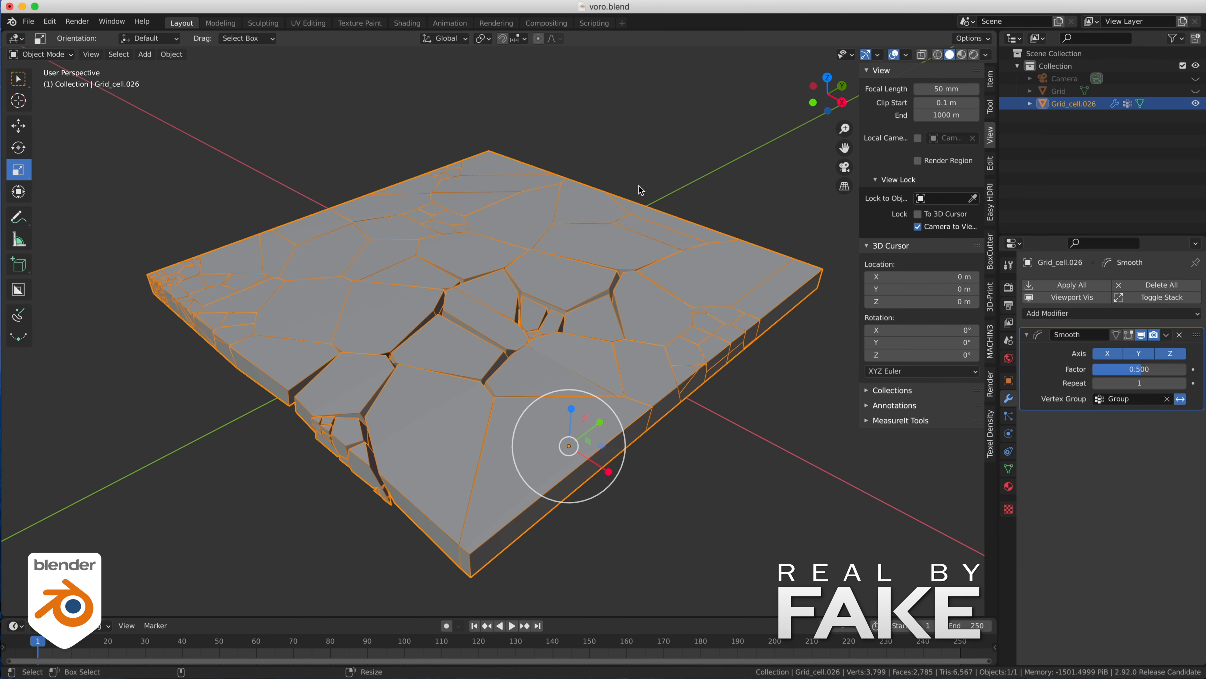
- Undo the weight painting on the slab and keep the slab selected in Object Mode
key("super+z")
key("super+z")
key("Tab")
left_click(678, 167)
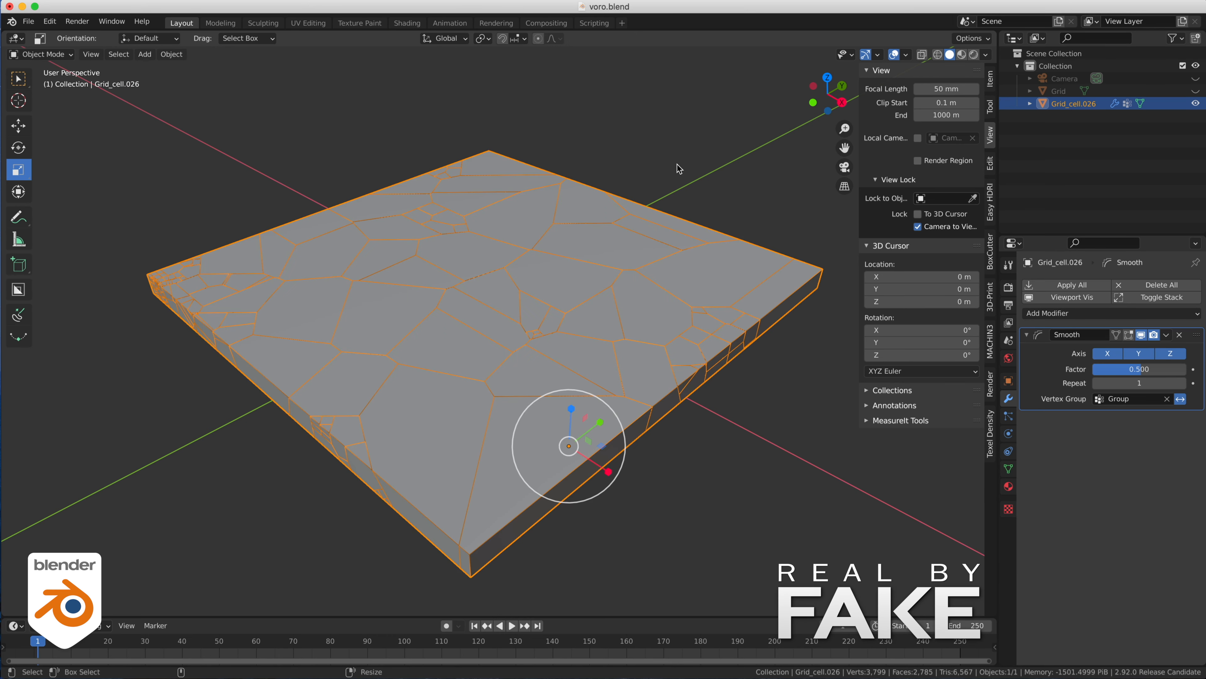
left_click(677, 166)
left_click(532, 222)
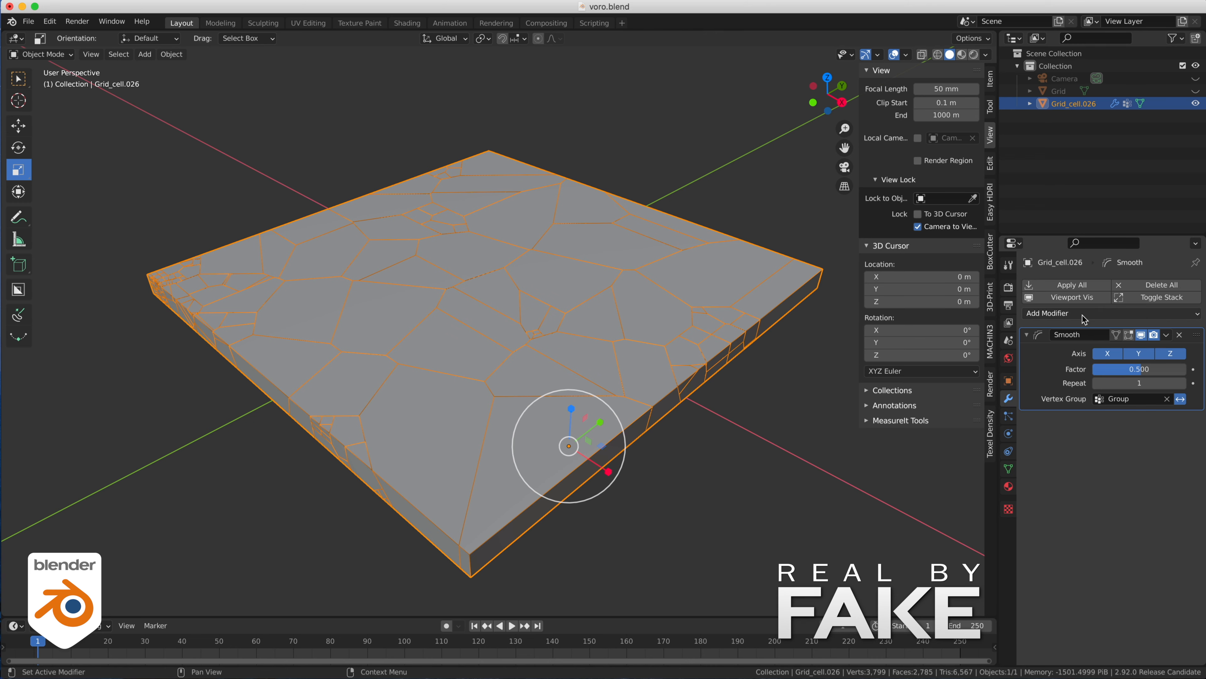
- Add a Dynamic Paint modifier to the slab and place it above the Smooth modifier in the stack
left_click(1050, 313)
left_click(1152, 375)
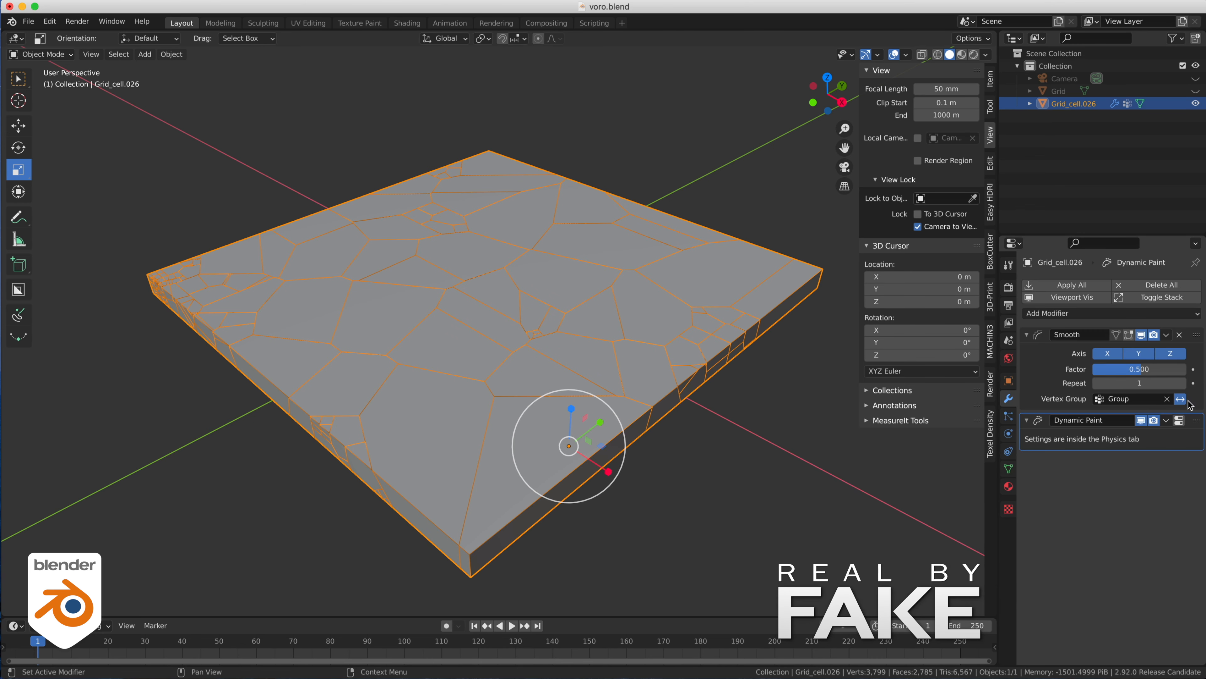
left_click_drag(1196, 424, 1196, 335)
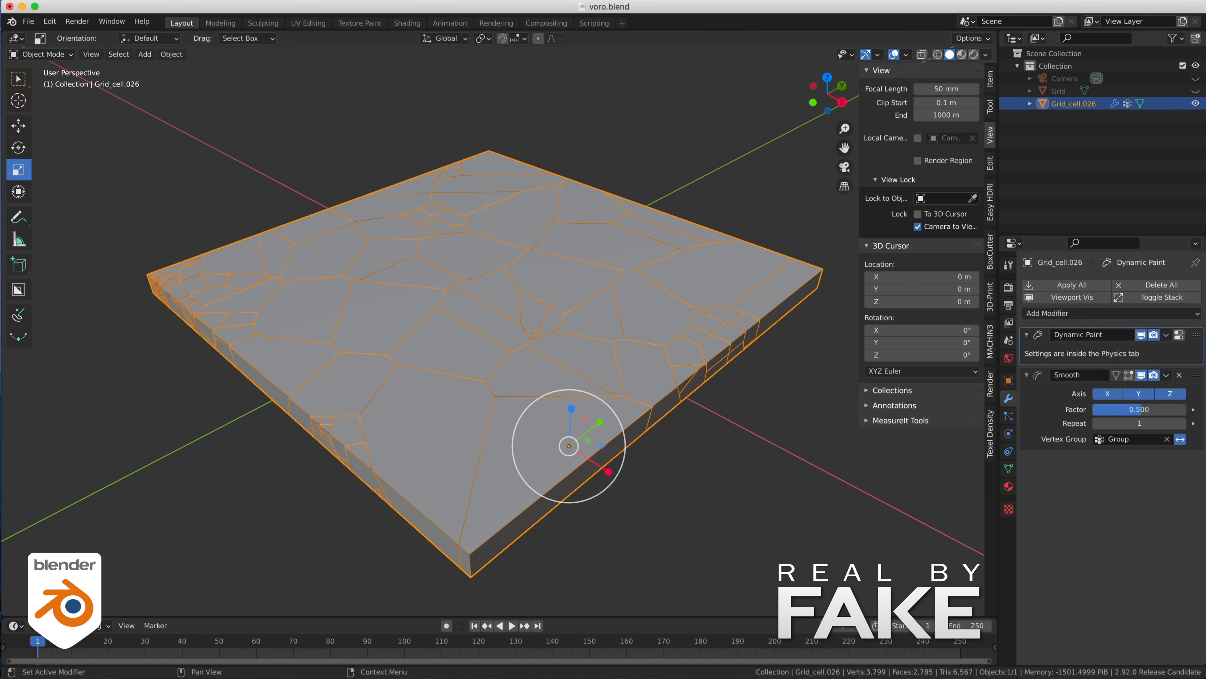
- Make the slab a Dynamic Paint canvas and set its surface type to Weight
left_click(1179, 335)
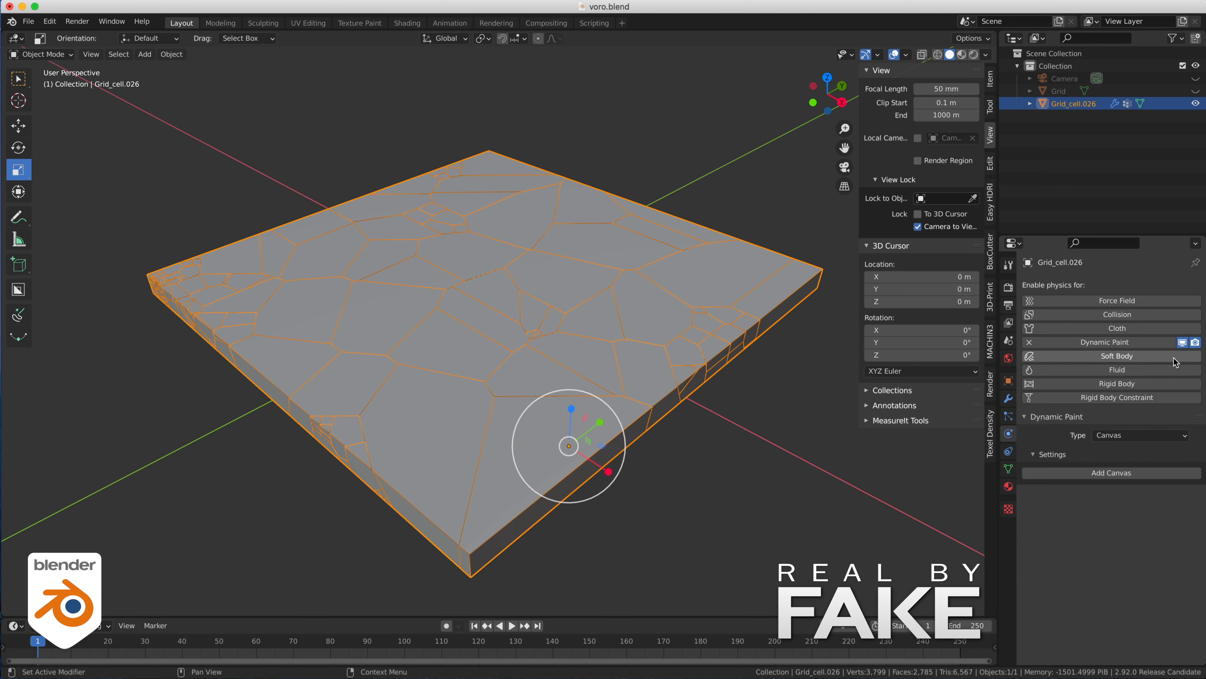
left_click(1105, 473)
scroll(1067, 480, "down", 5)
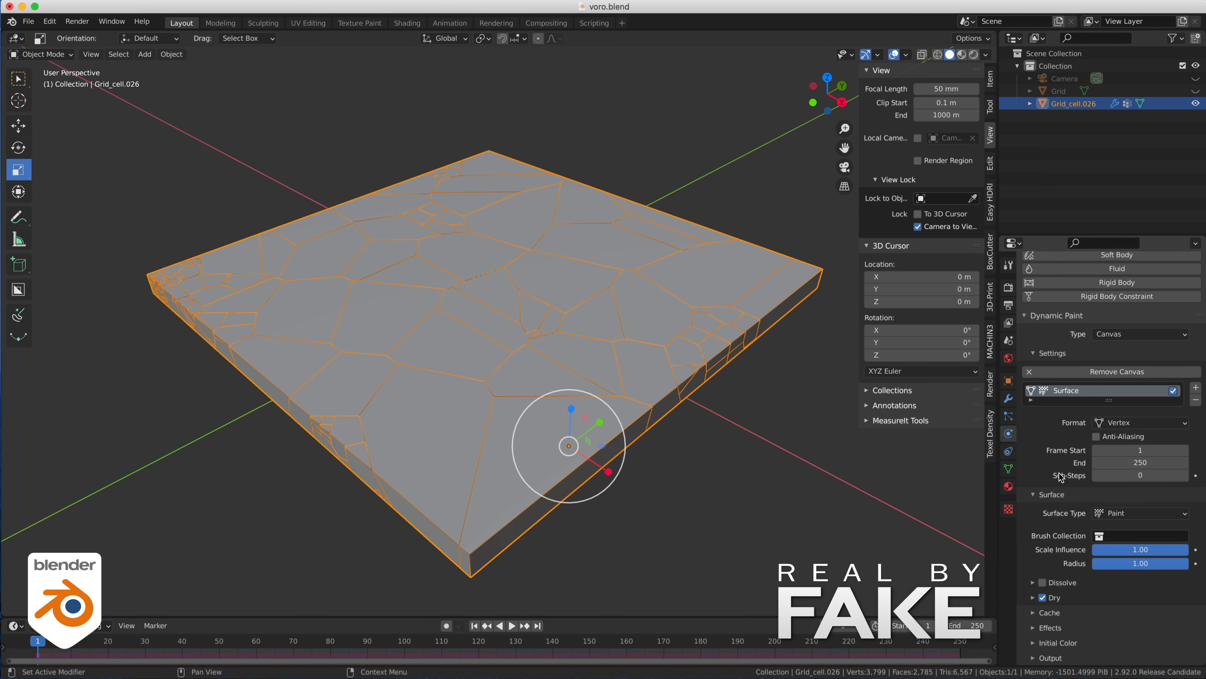
left_click(1123, 513)
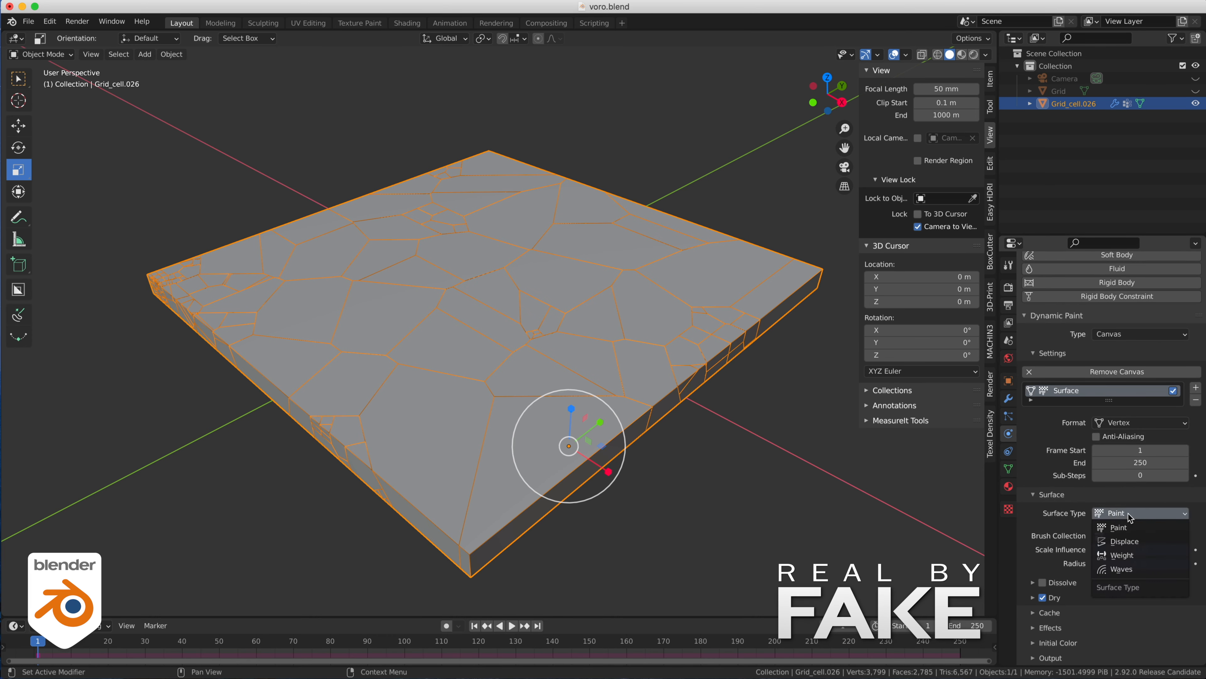
left_click(1135, 555)
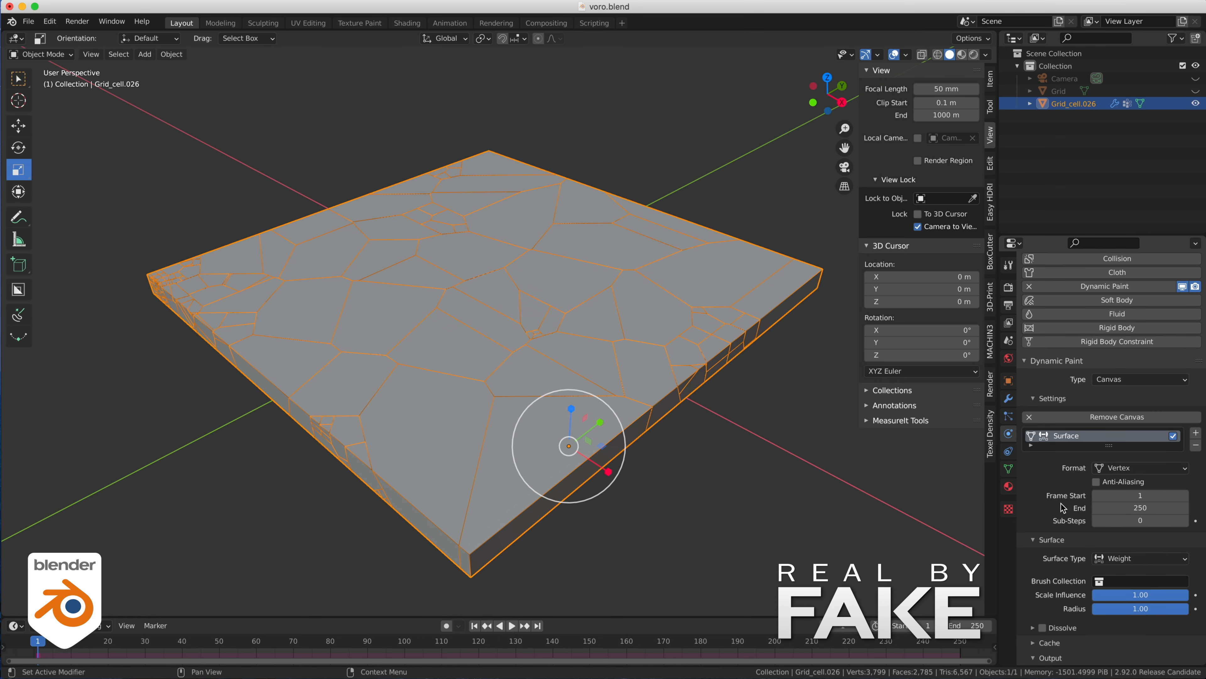
- Set the vertex group "Group" as the output of the canvas surface
scroll(1062, 508, "down", 2)
left_click(1146, 653)
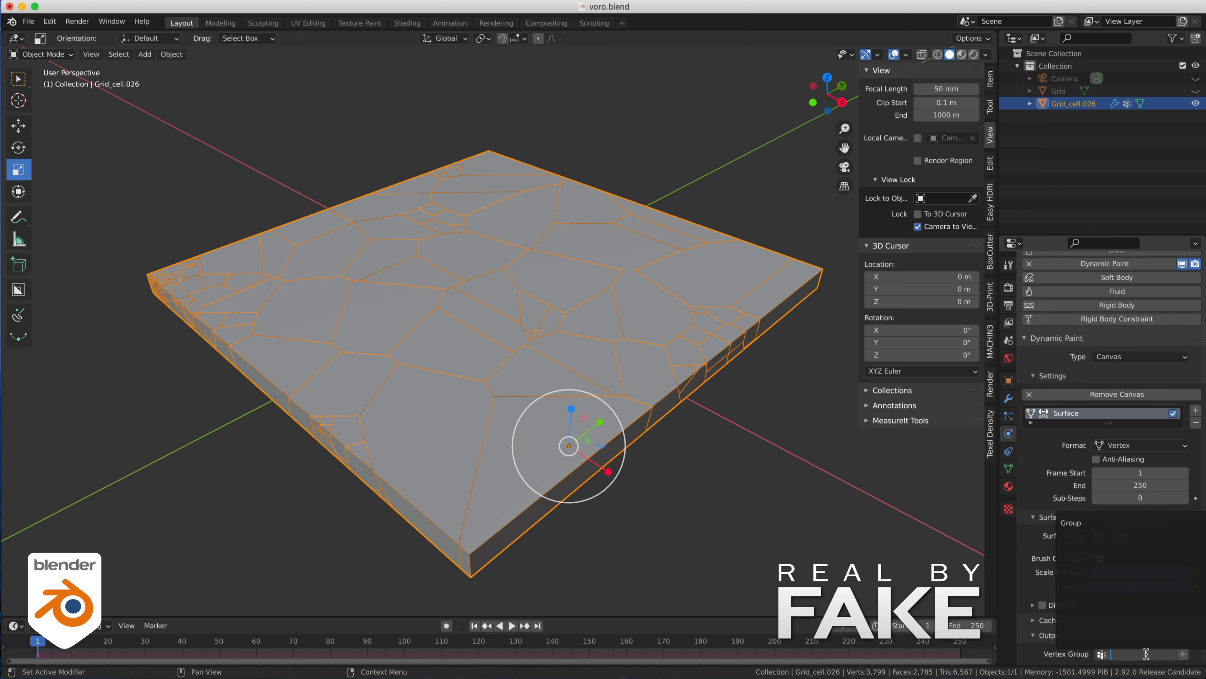
left_click(1071, 522)
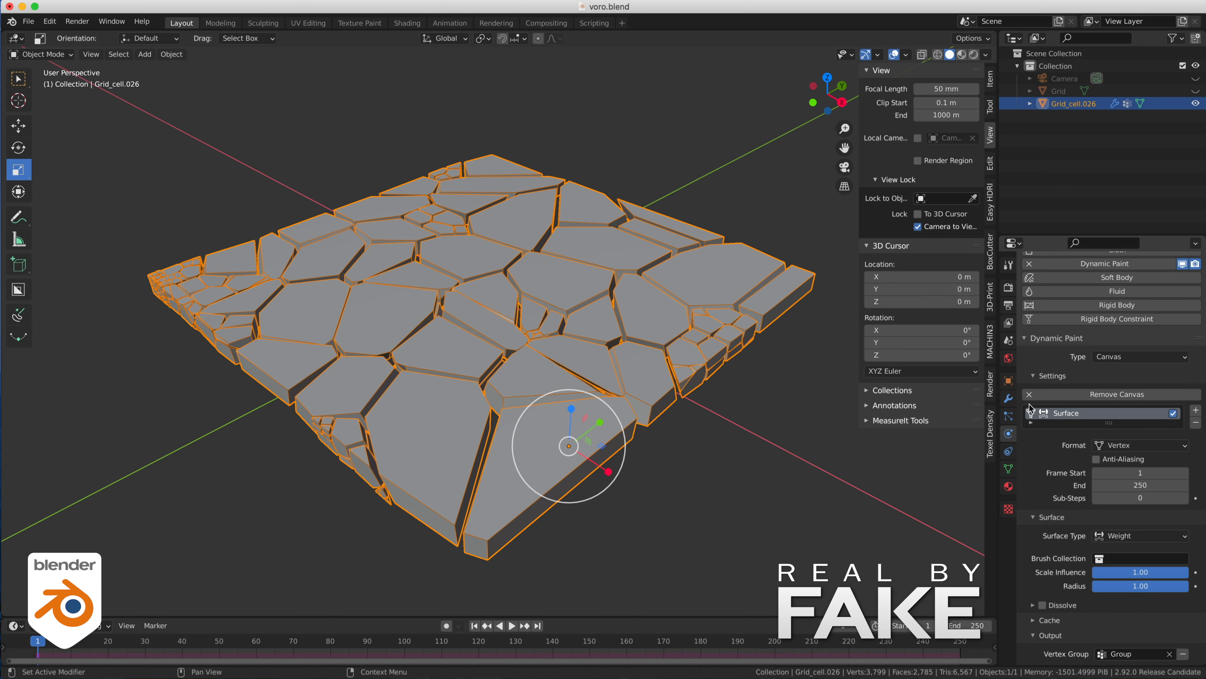
- Turn off the vertex group inversion in the Smooth modifier and deselect the slab
left_click(1009, 399)
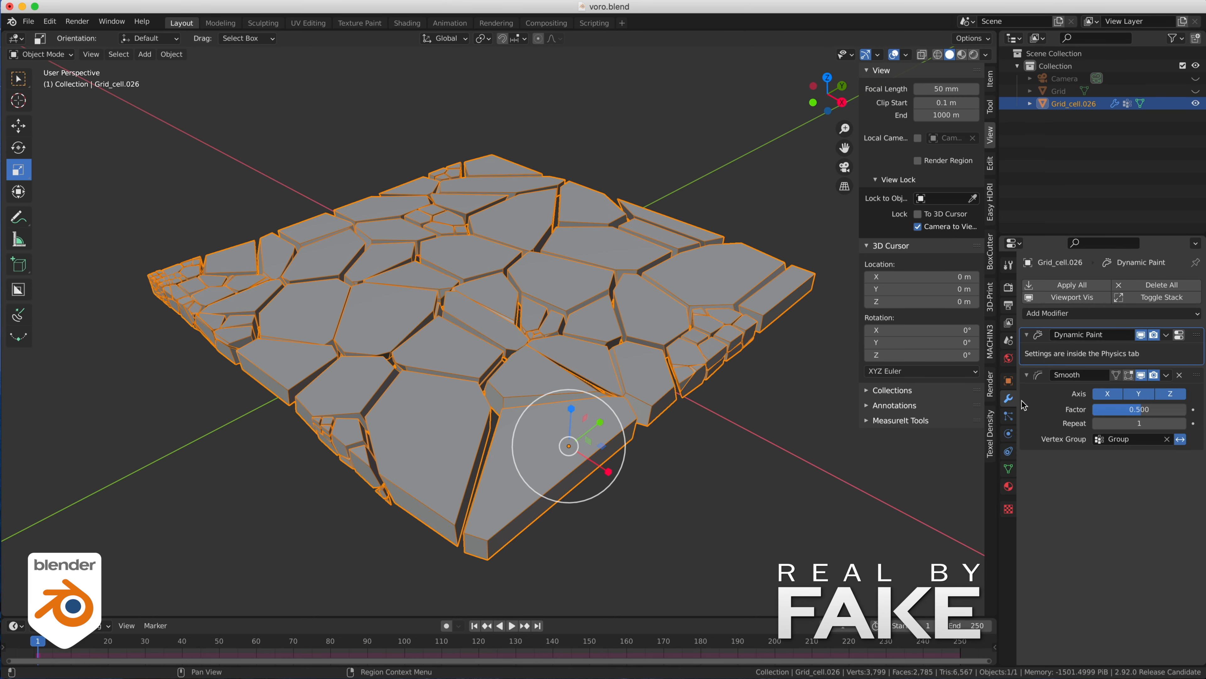
left_click(1181, 439)
left_click(861, 478)
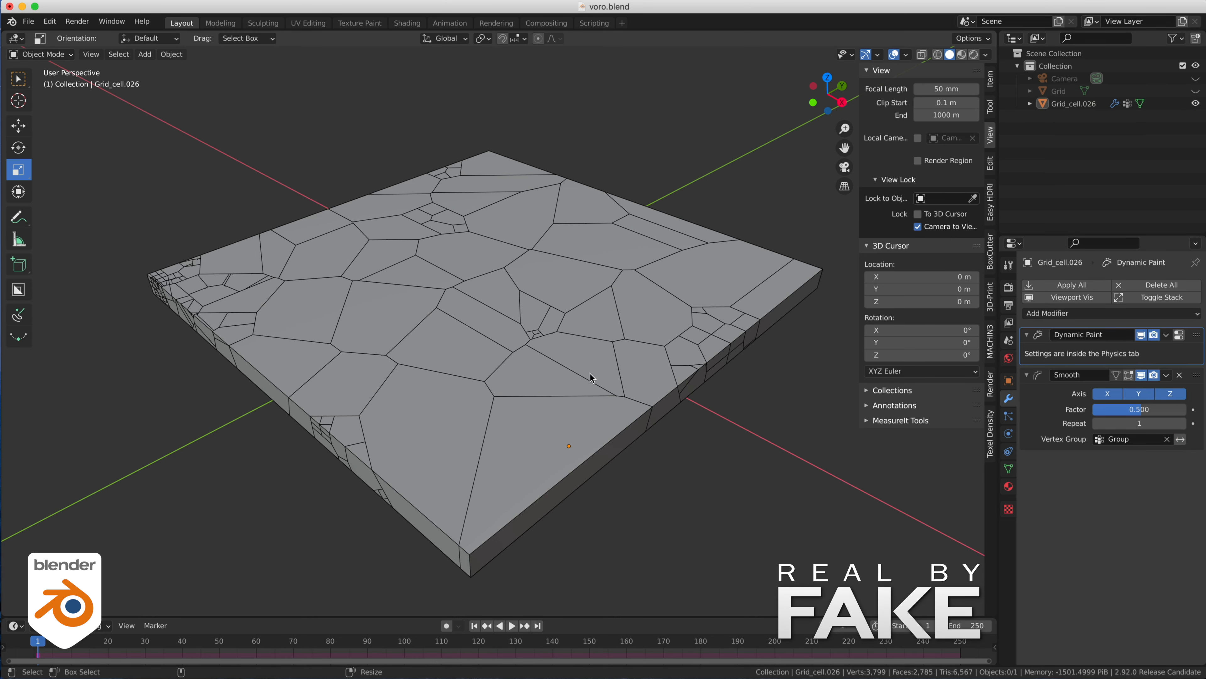
- Add a UV sphere with a 1 m radius at the slab's center and enlarge it until it protrudes from the surface
key("shift+a")
left_click(553, 310)
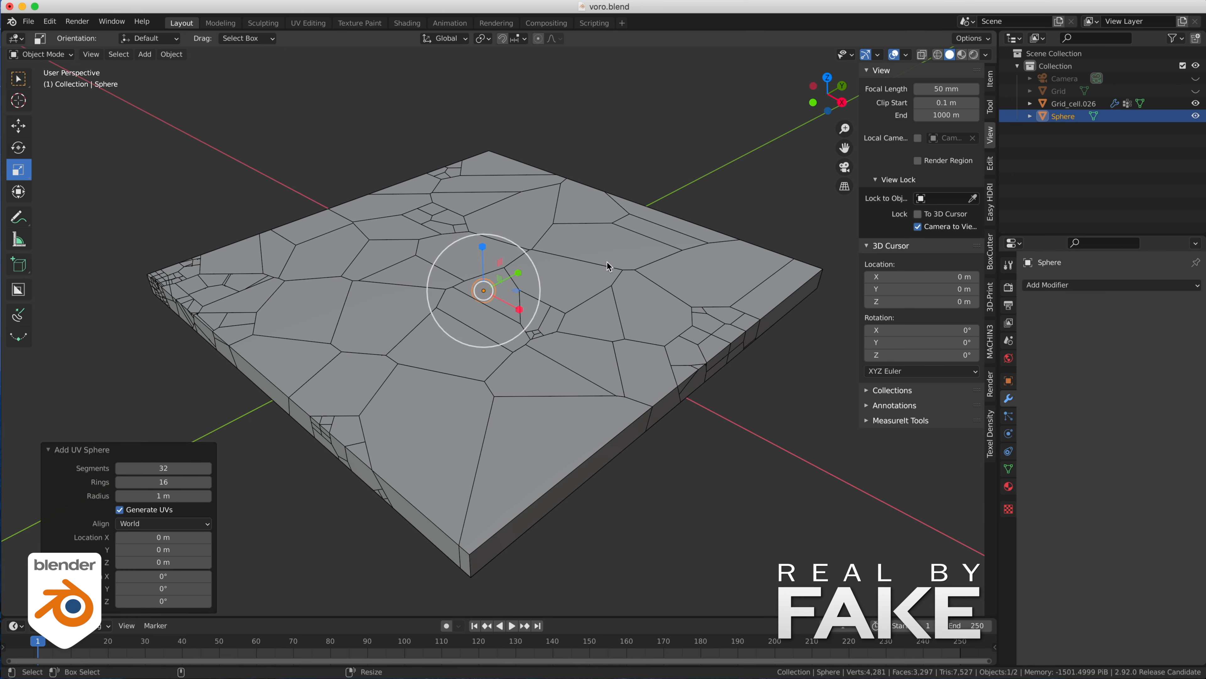
key("s")
left_click(721, 131)
key("s")
left_click(712, 121)
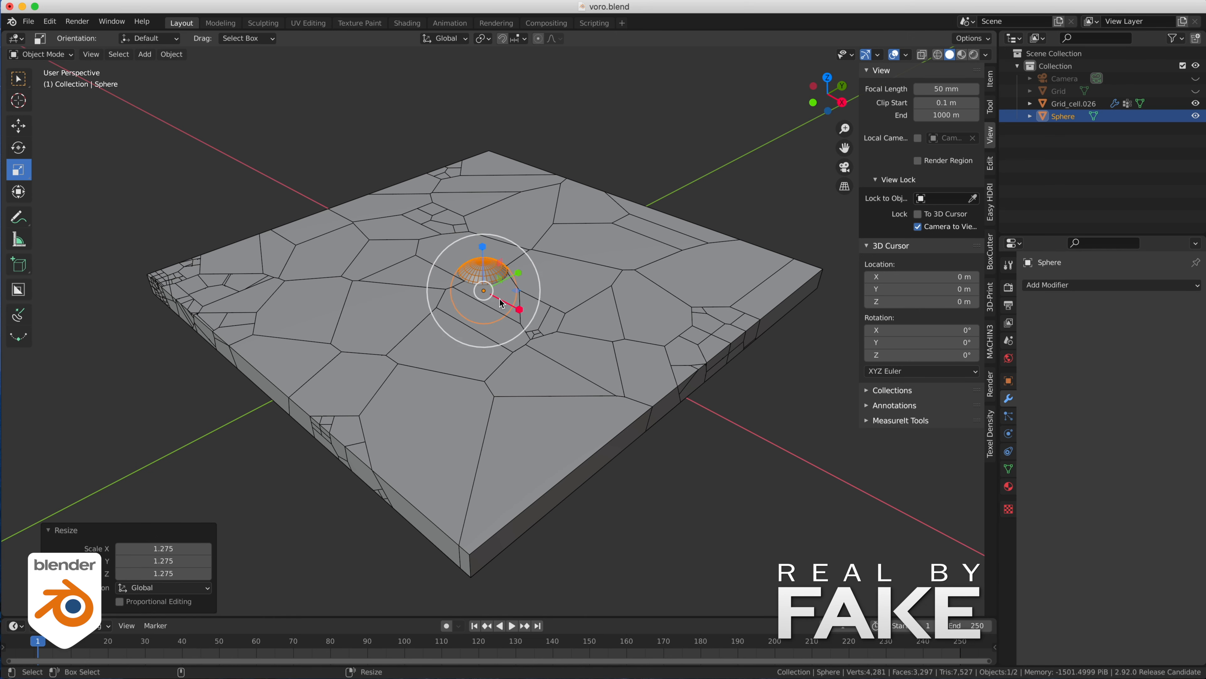
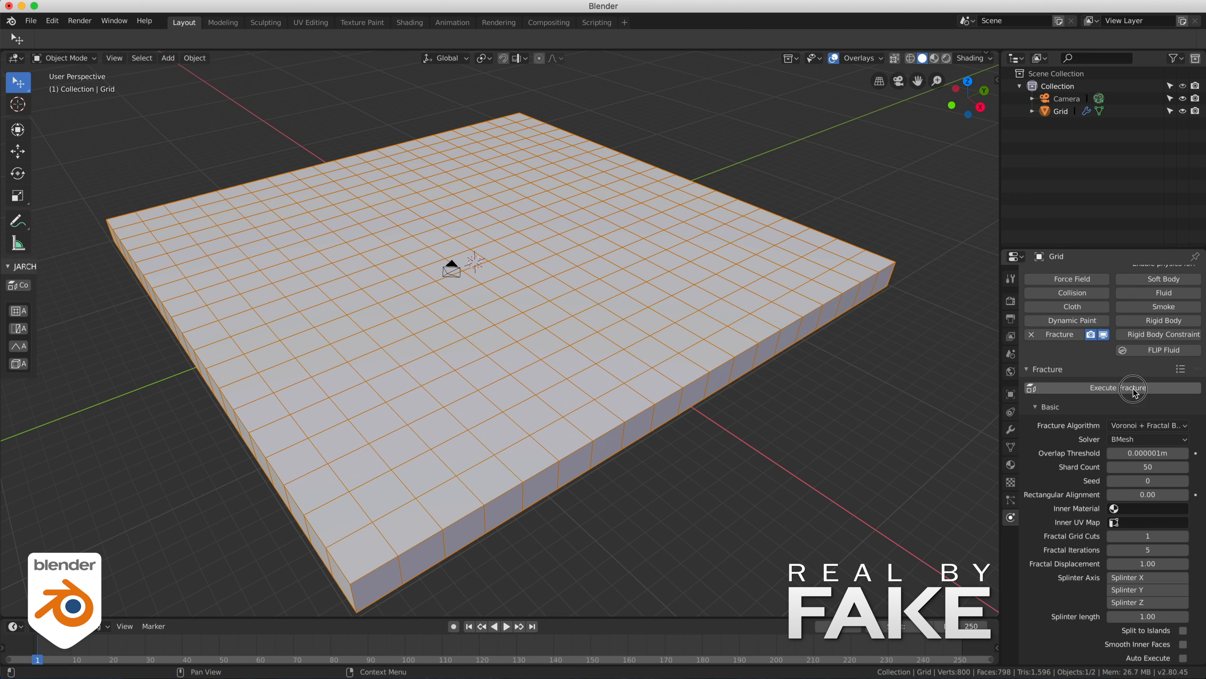
- Fracture the slab into 50 shards with the Voronoi + Fractal algorithm and inspect the crack lines across its surface
left_click(1133, 388)
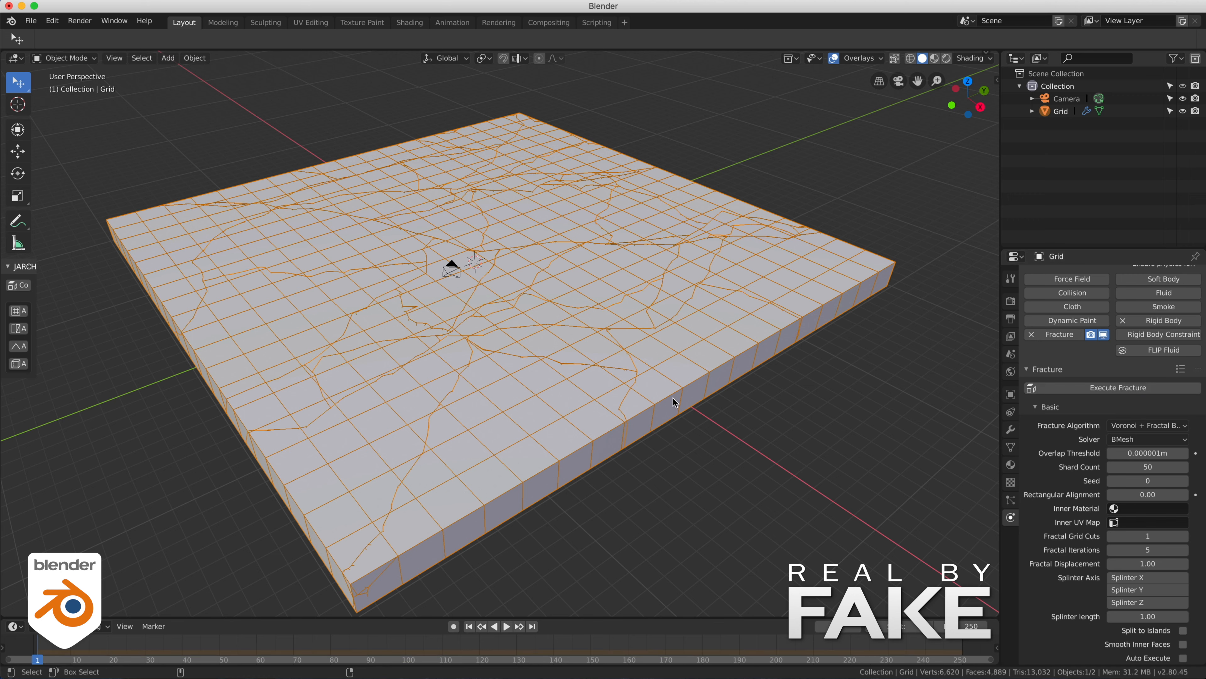
left_click(609, 384)
left_click(827, 382)
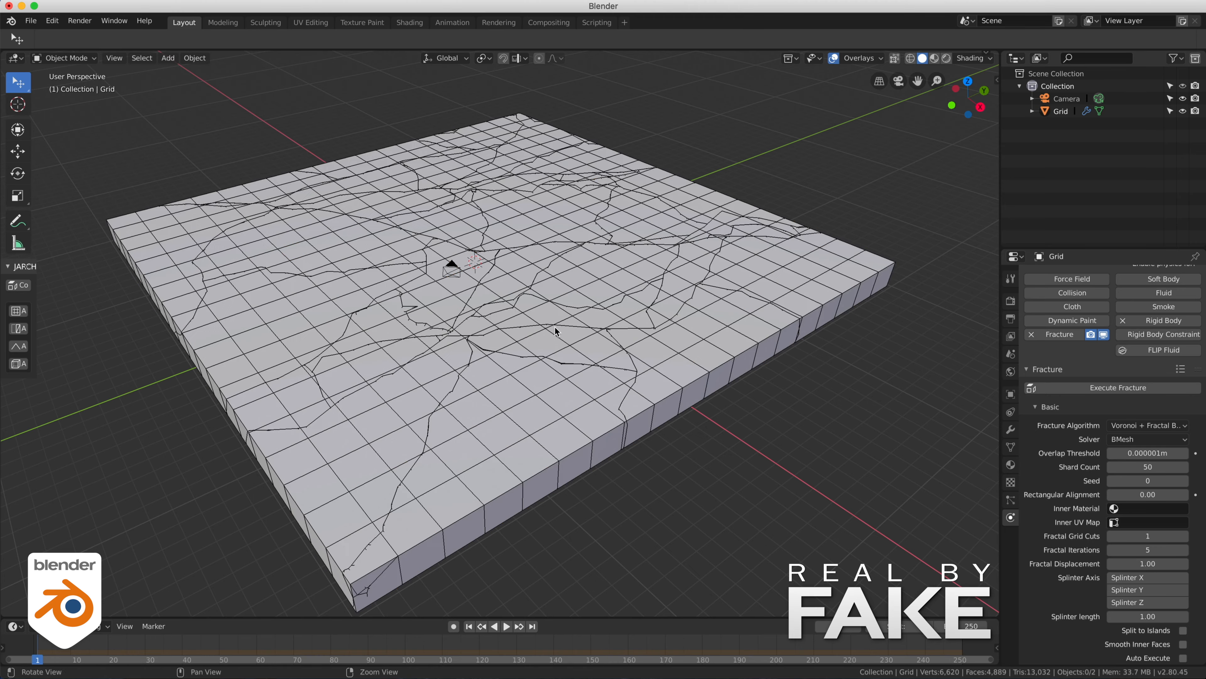
left_click_drag(558, 329, 616, 382, "alt")
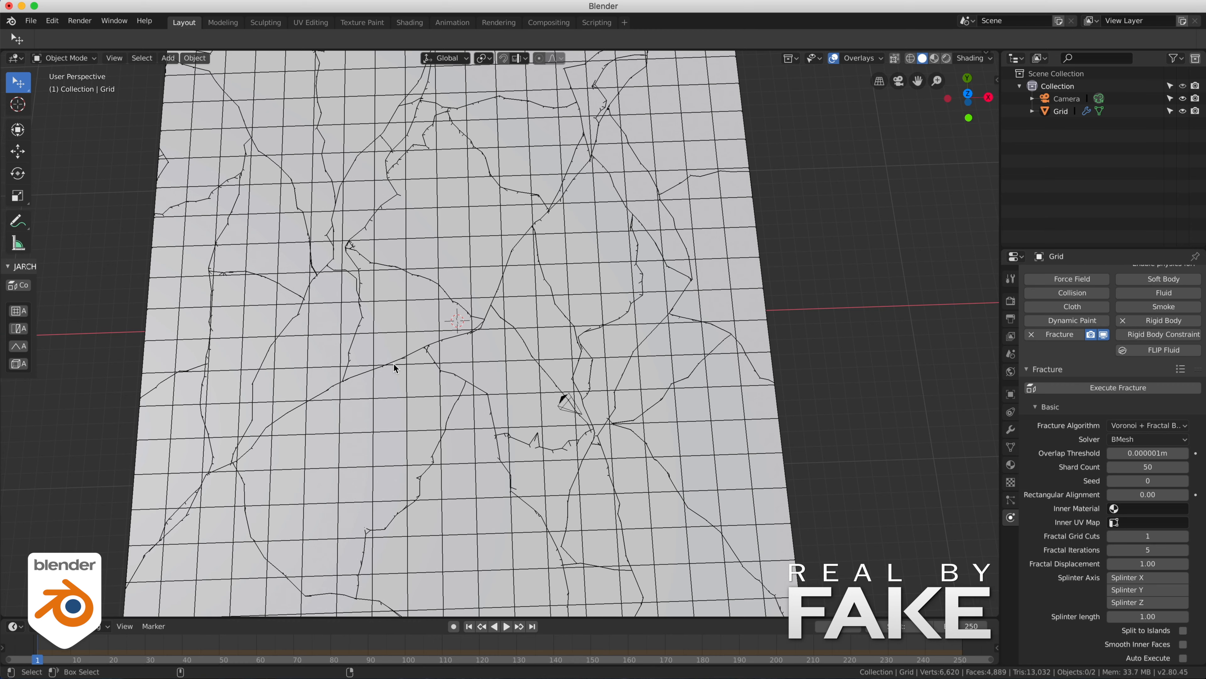
left_click_drag(338, 427, 350, 393, "alt")
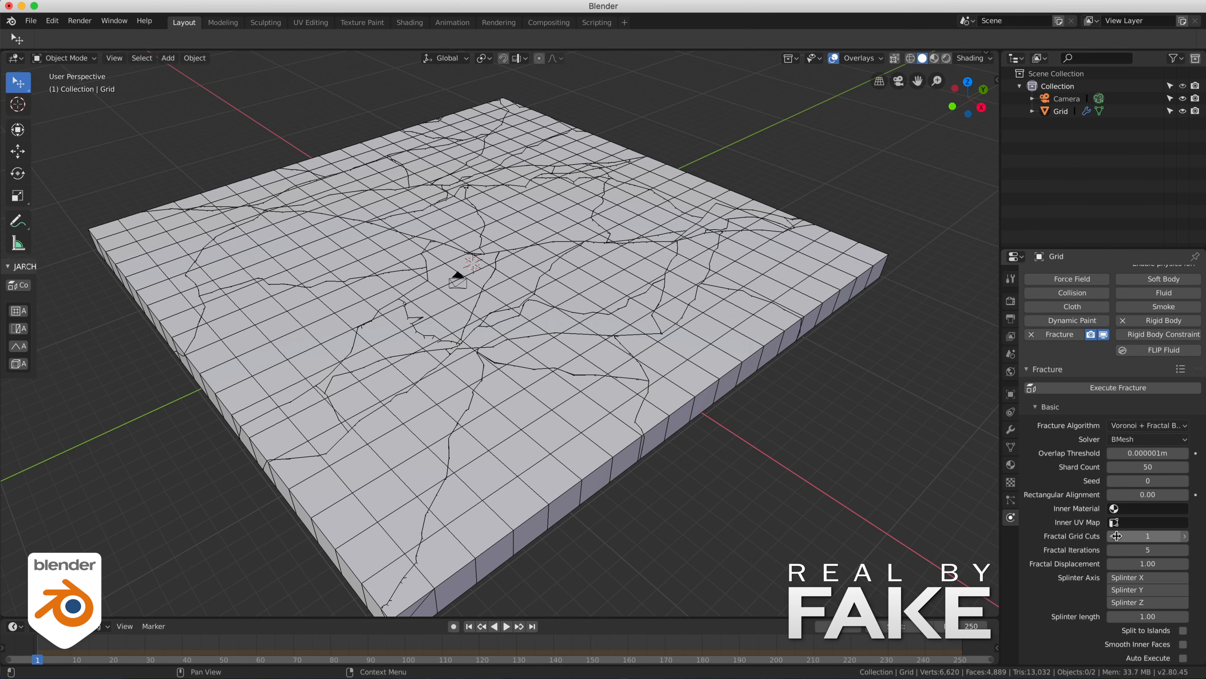
left_click_drag(741, 477, 671, 431, "alt")
- Set the slab's fracture shard count to 35 and execute the fracture again
left_click(671, 431)
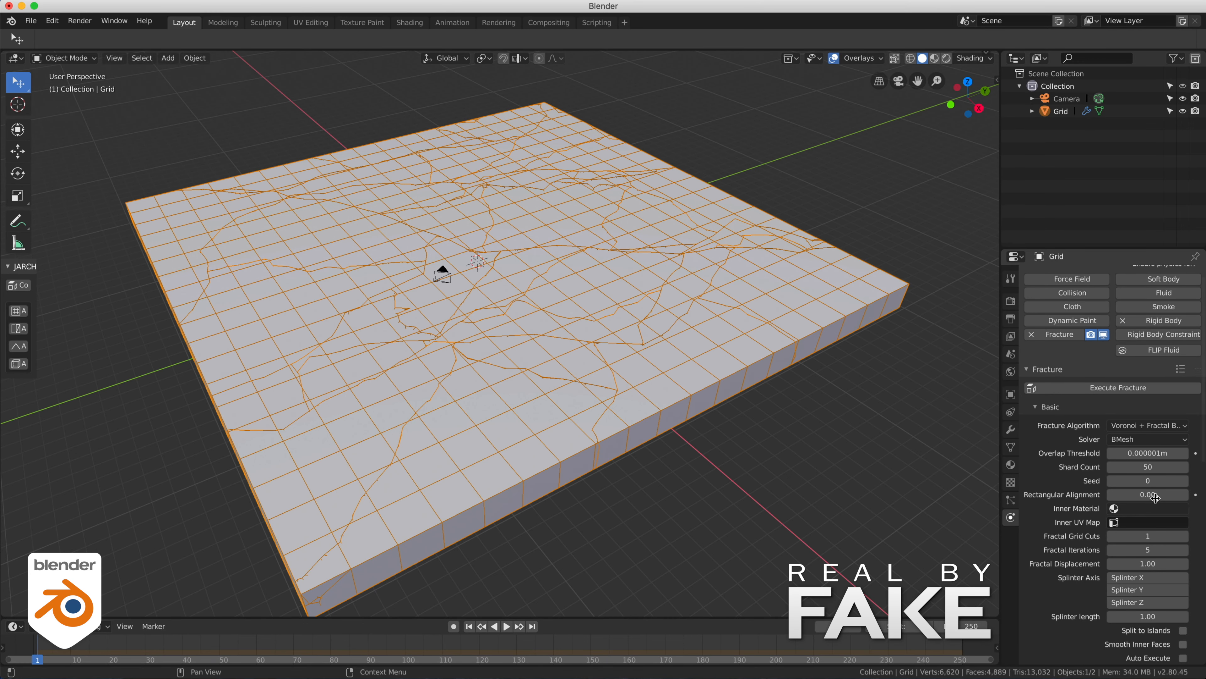
left_click(1159, 467)
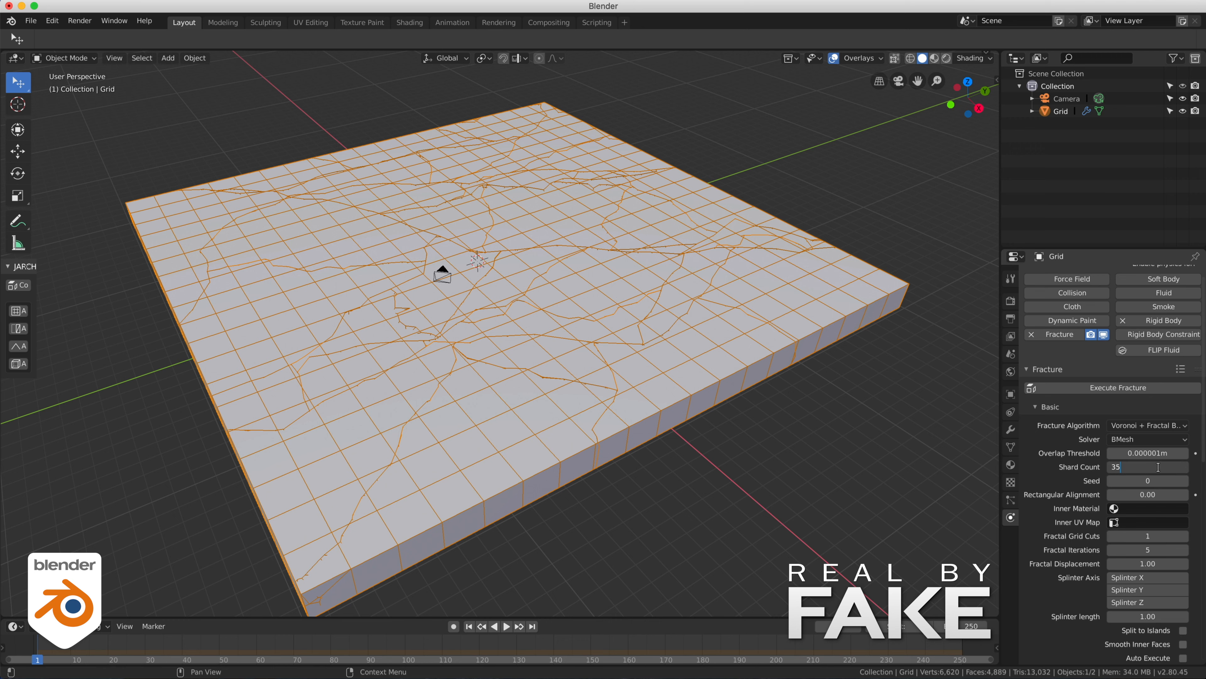
key("Return")
left_click(1104, 392)
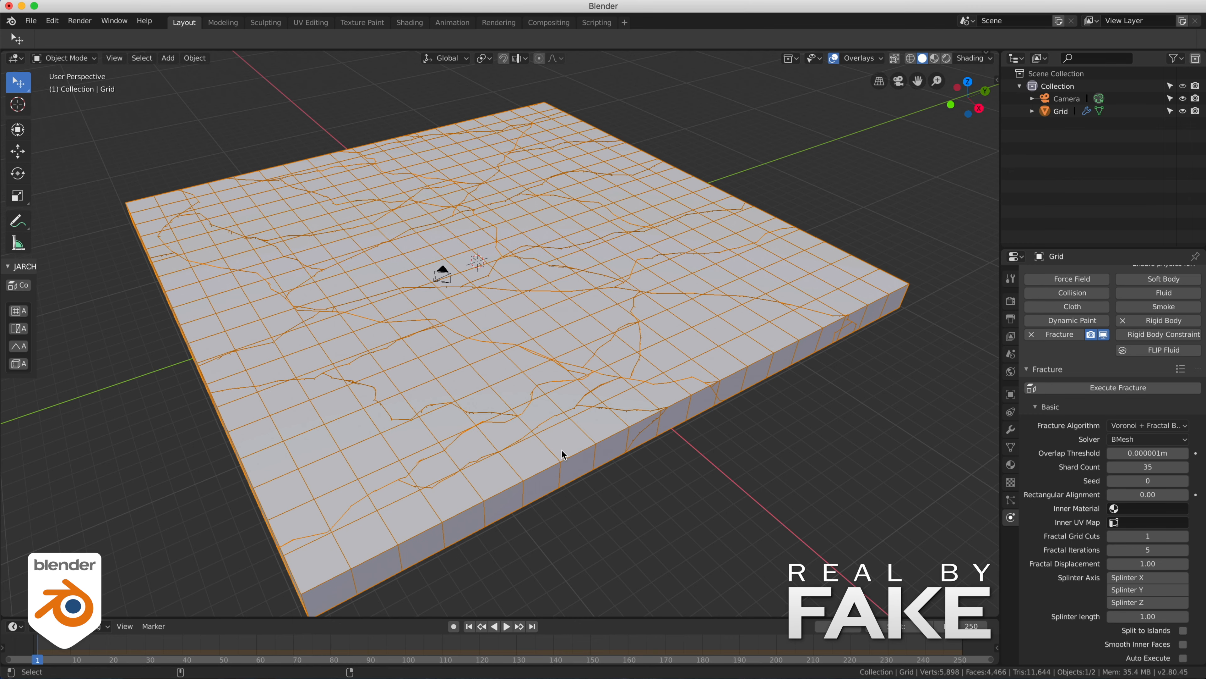
middle_click_drag(563, 458, 576, 433)
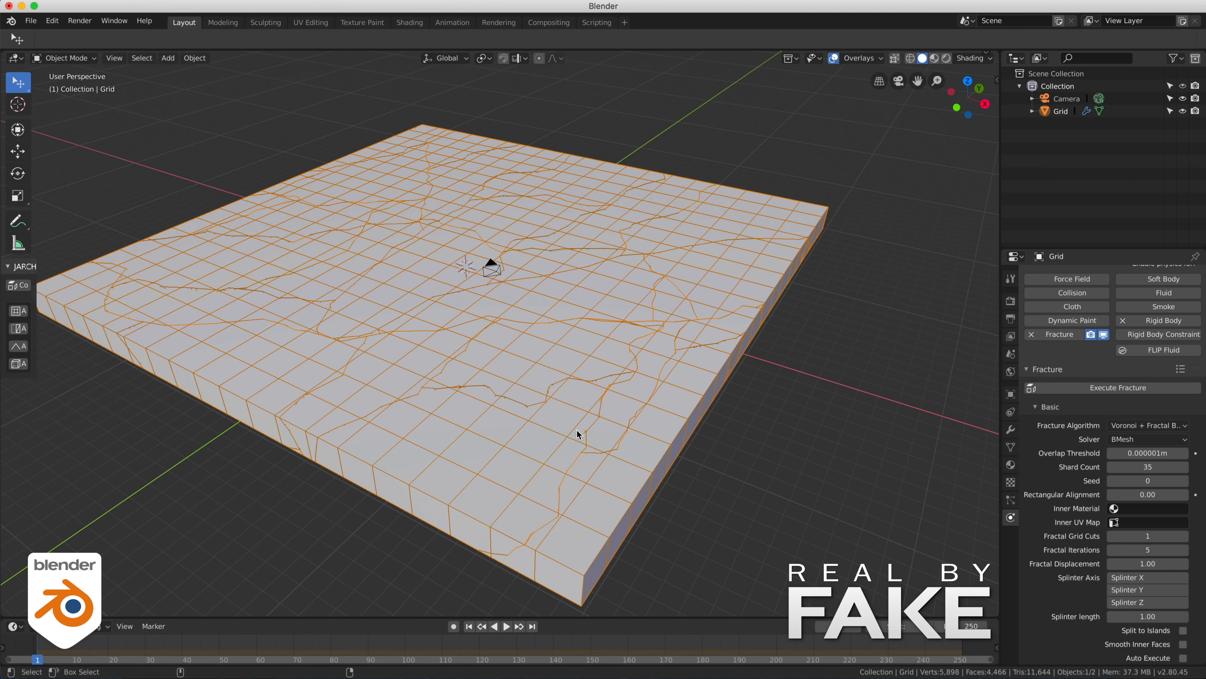
- Convert the fractured slab's shards to real objects and hide the original Grid
scroll(1089, 500, "down", 15)
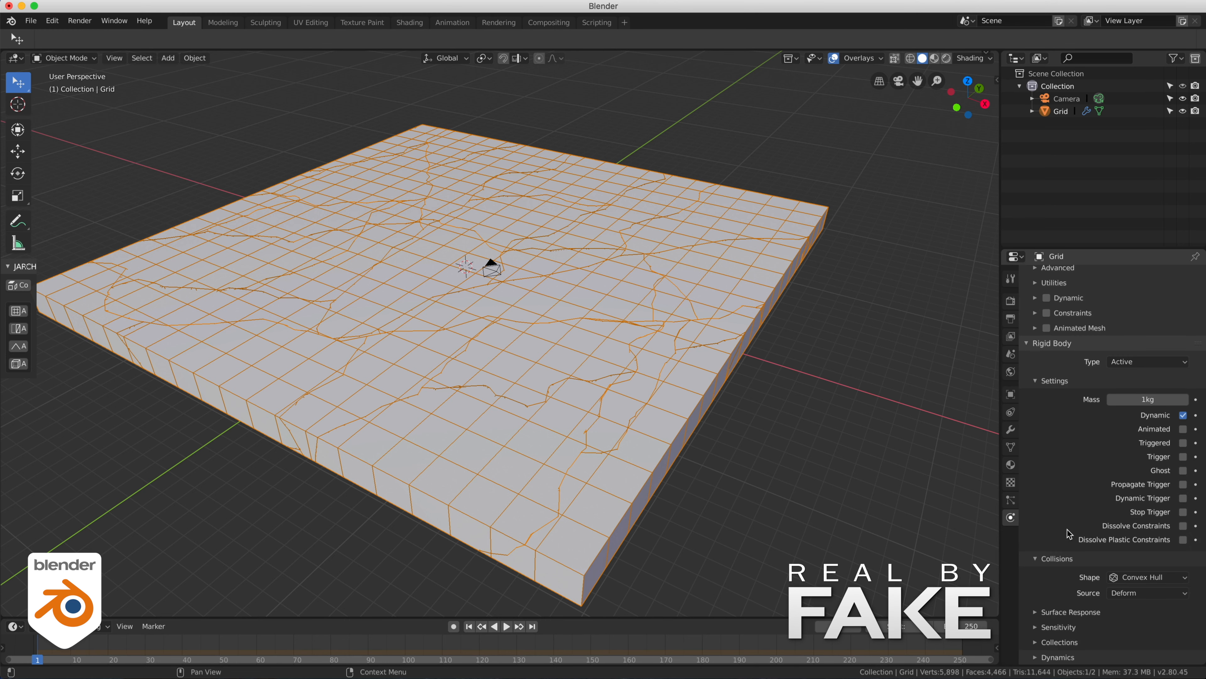
scroll(1059, 311, "up", 3)
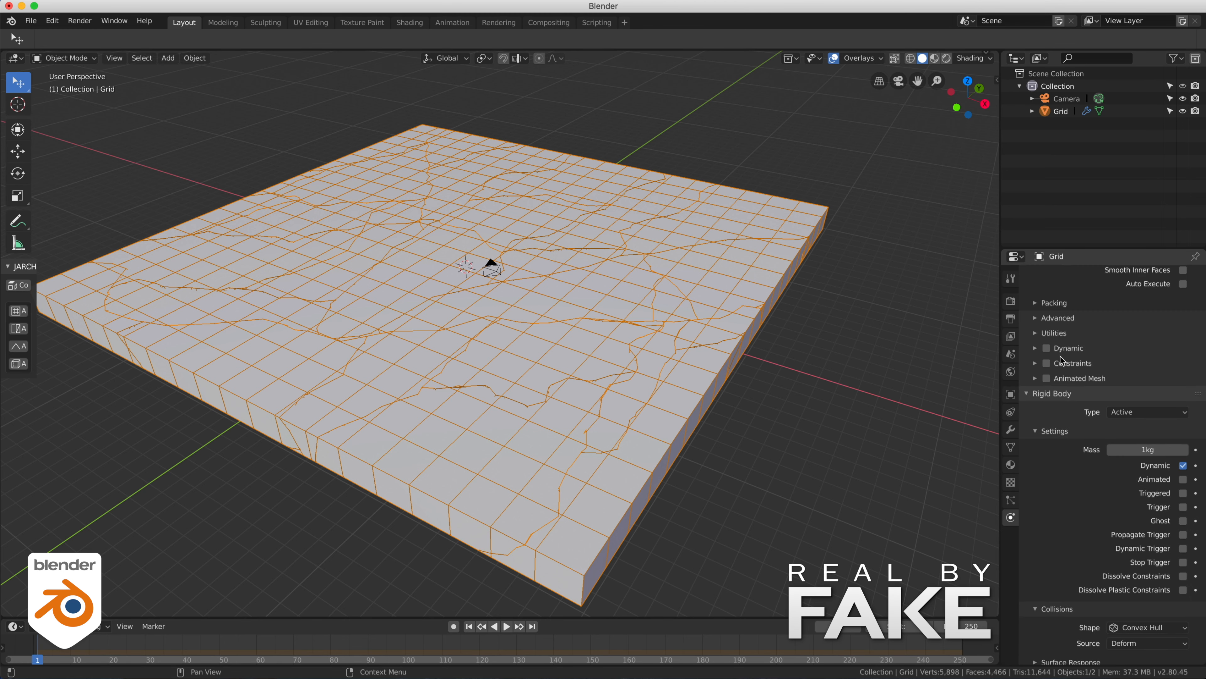
left_click(1033, 333)
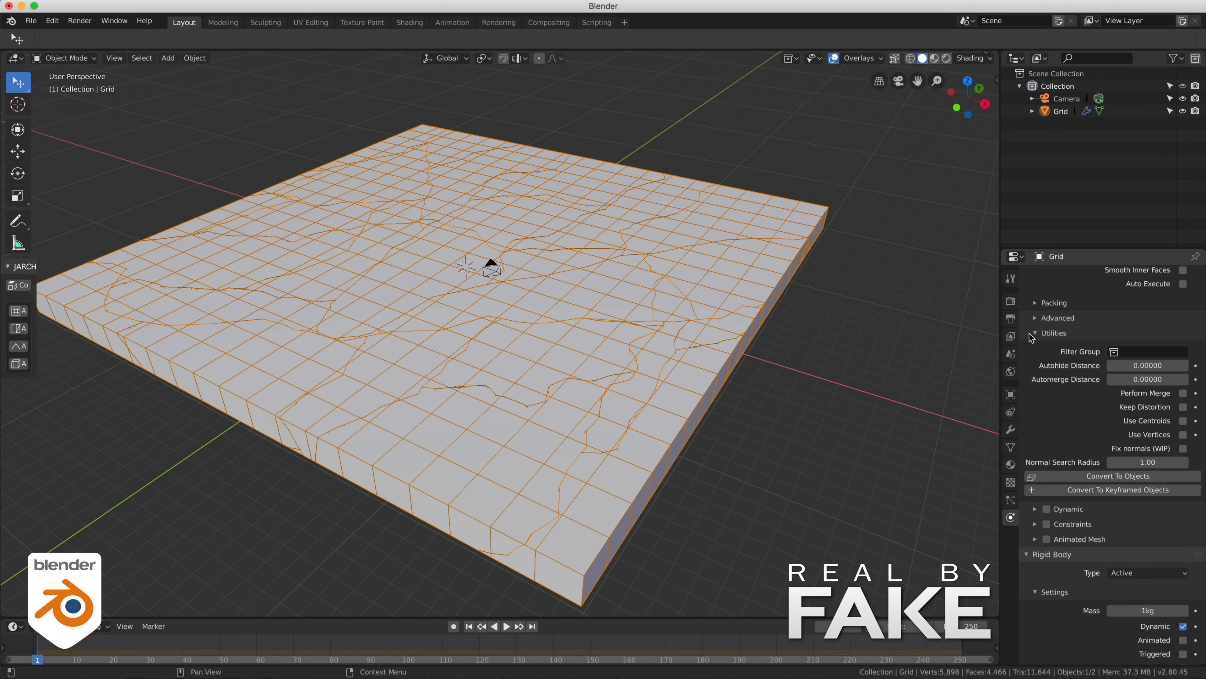
left_click(1086, 477)
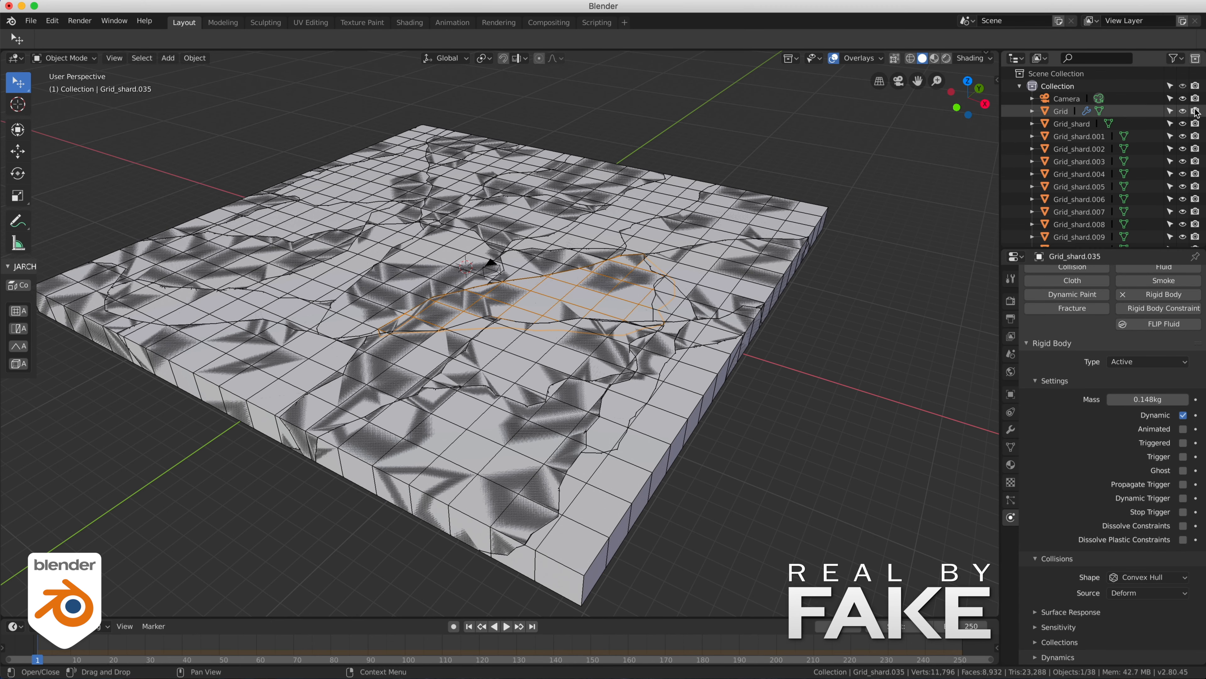
left_click(1183, 111)
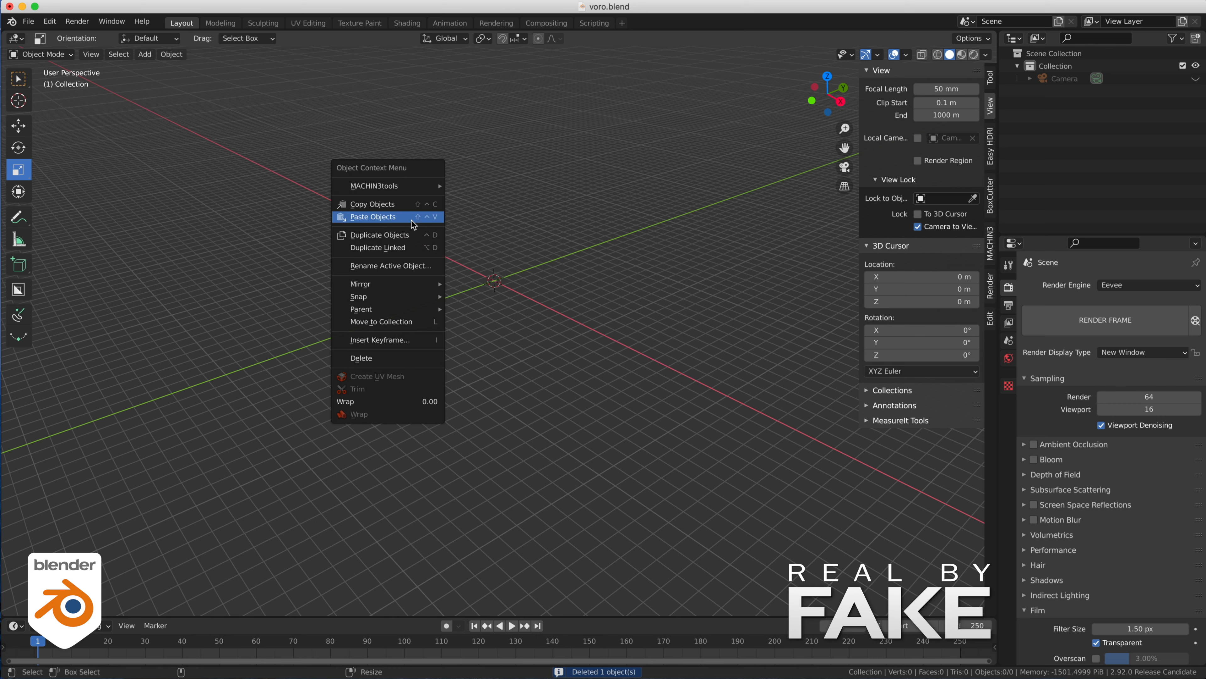
- Switch to the voro.blend scene in Blender 2.92 and paste the copied shard objects
left_click(411, 216)
left_click(524, 115)
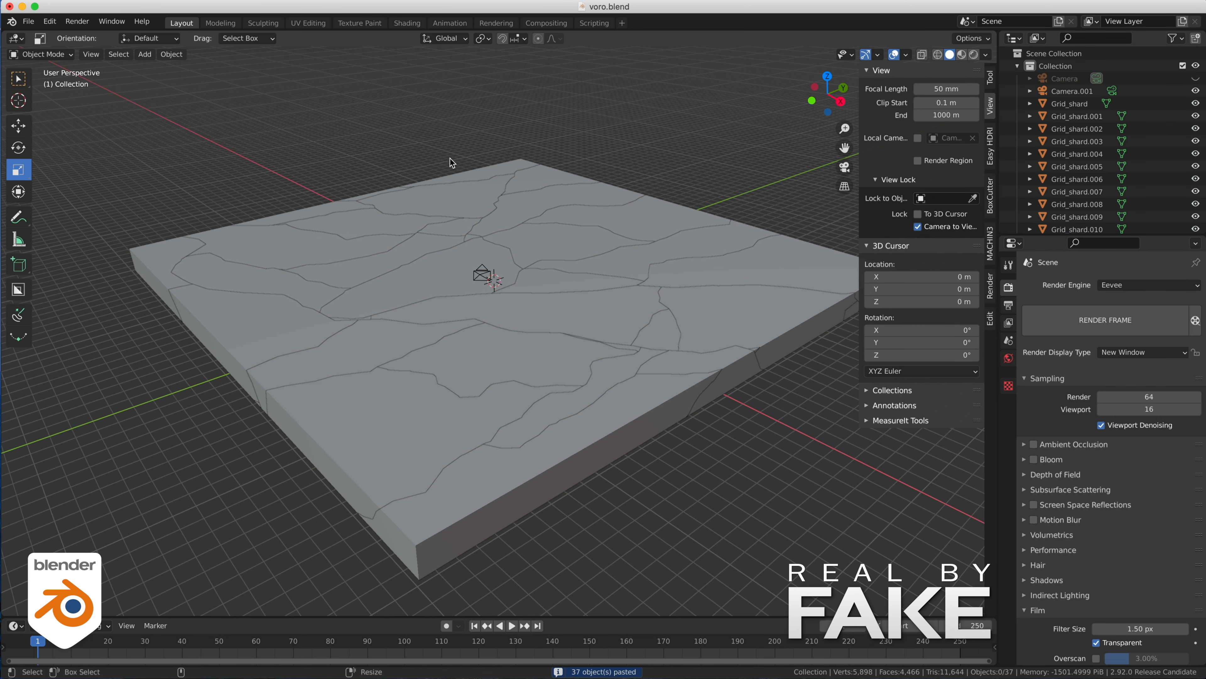
- Check the rigid body settings of Grid_shard.005 and play the simulation to see how the shards behave
left_click(1078, 166)
left_click(1009, 433)
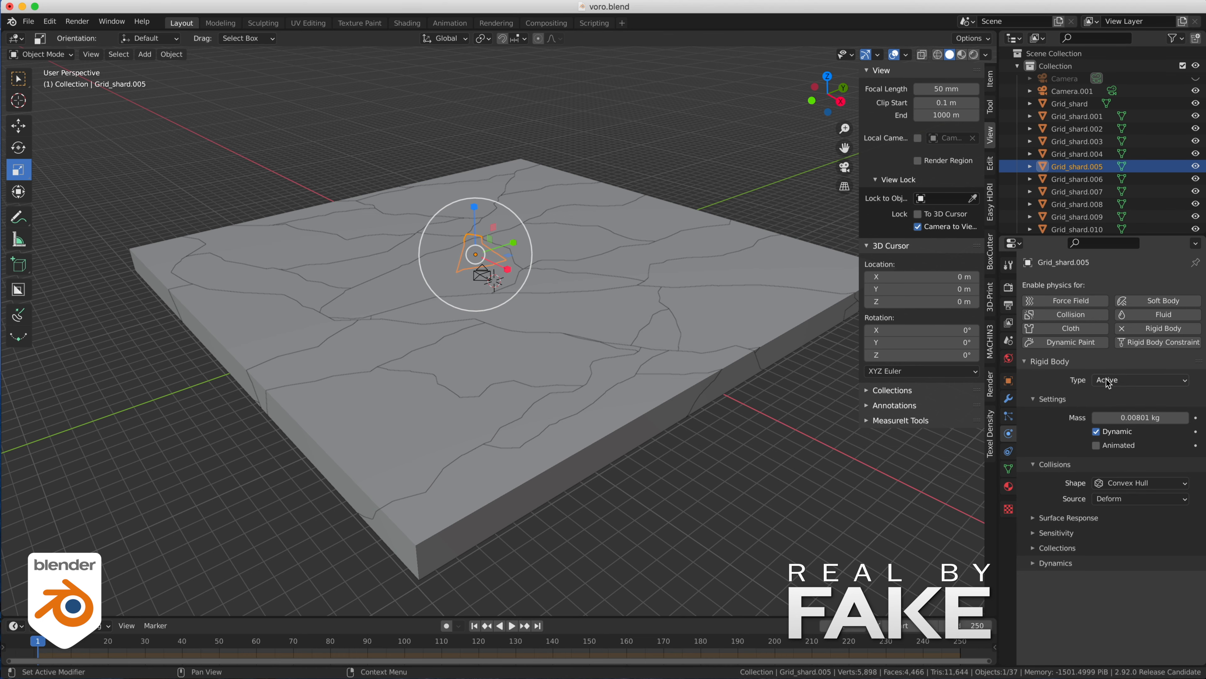
middle_click_drag(768, 444, 680, 409)
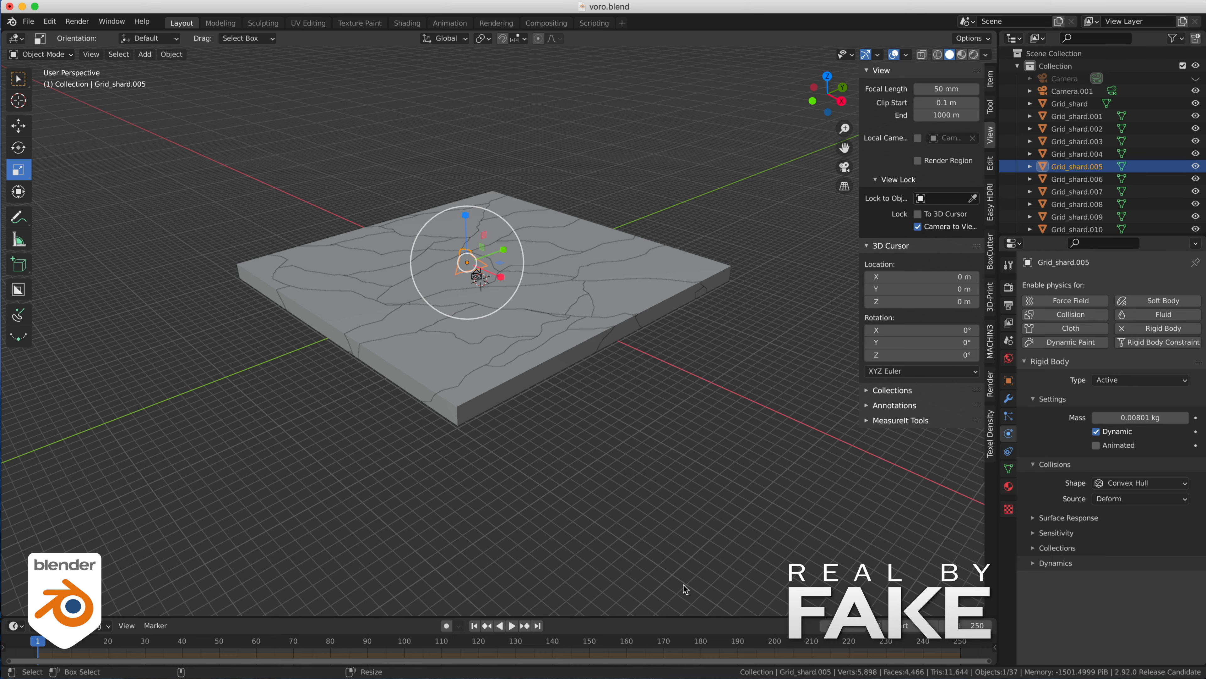
left_click(511, 626)
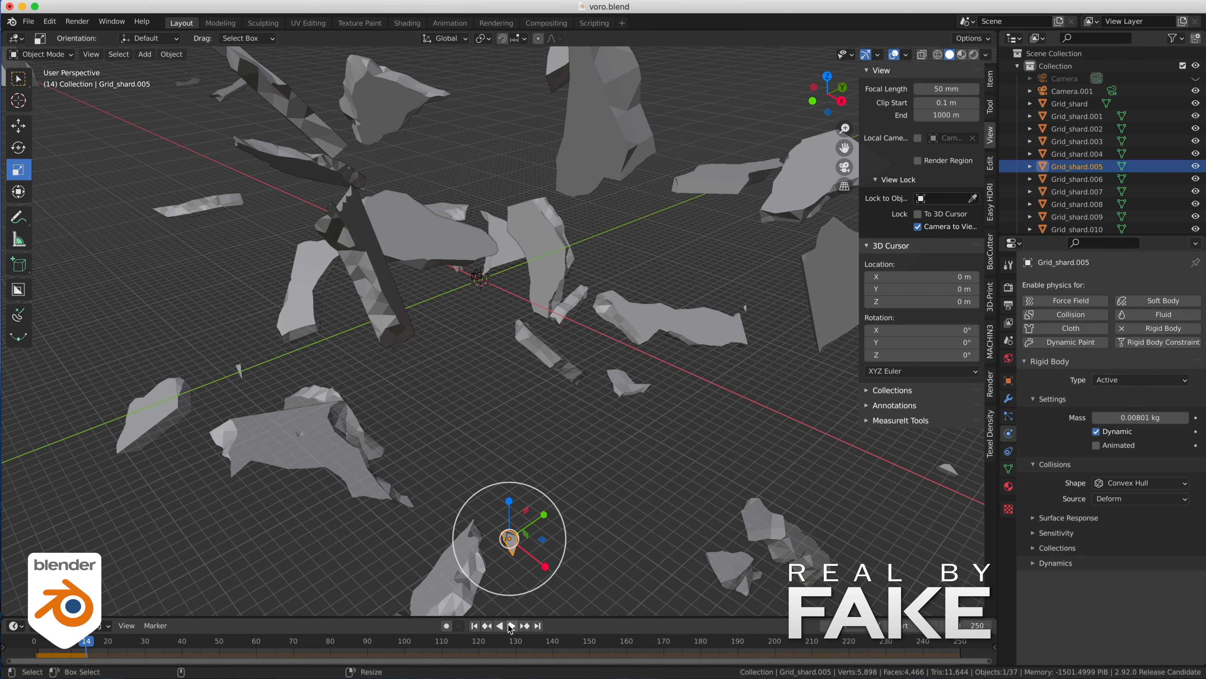
middle_click_drag(565, 414, 667, 413)
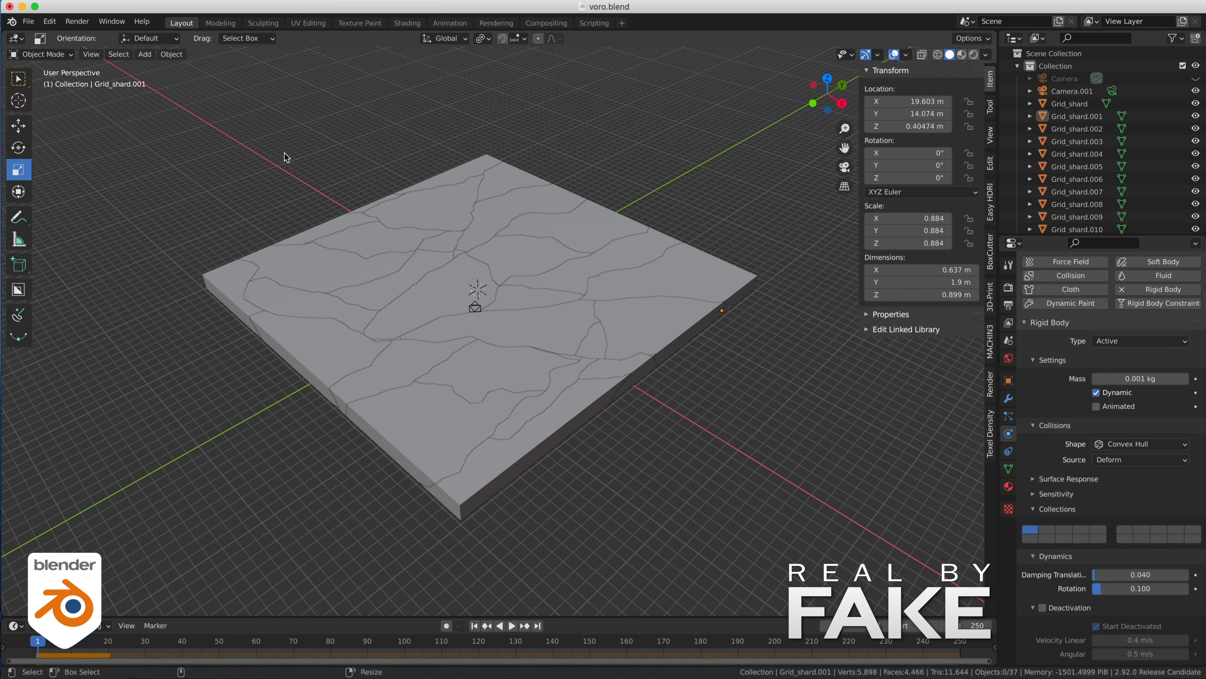
- Enable rigid body Deactivation on Grid_shard.001 and copy the setting to all selected shards
left_click_drag(217, 122, 827, 576)
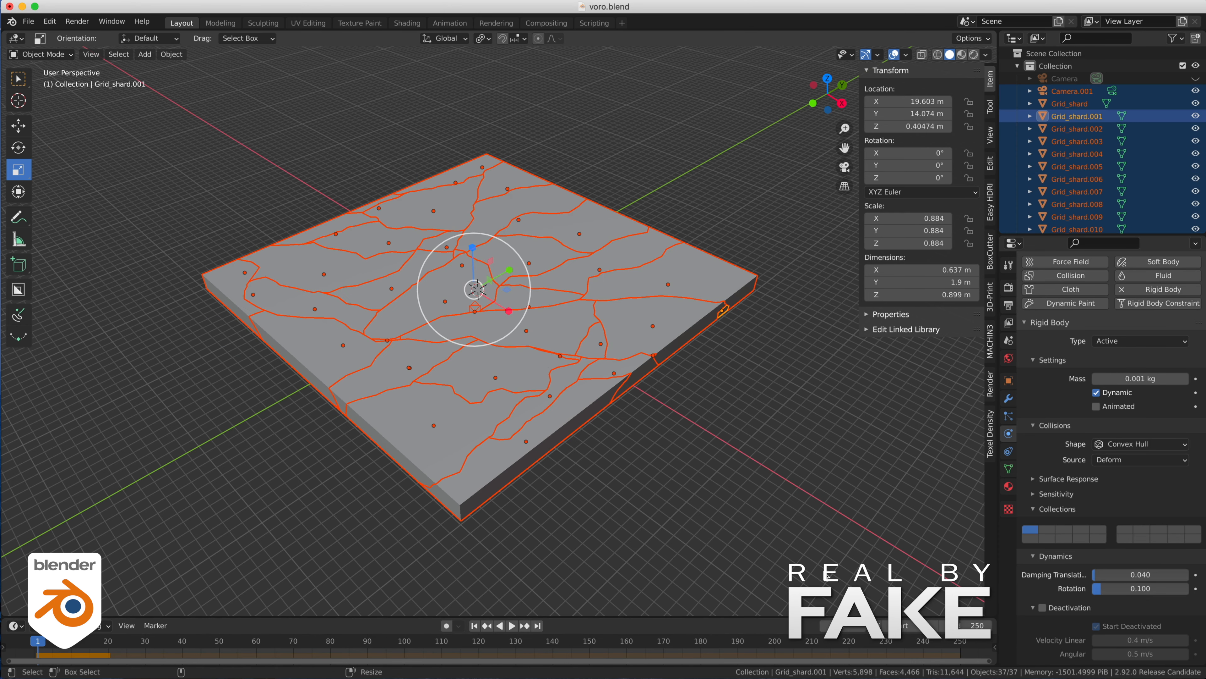
left_click(1044, 609)
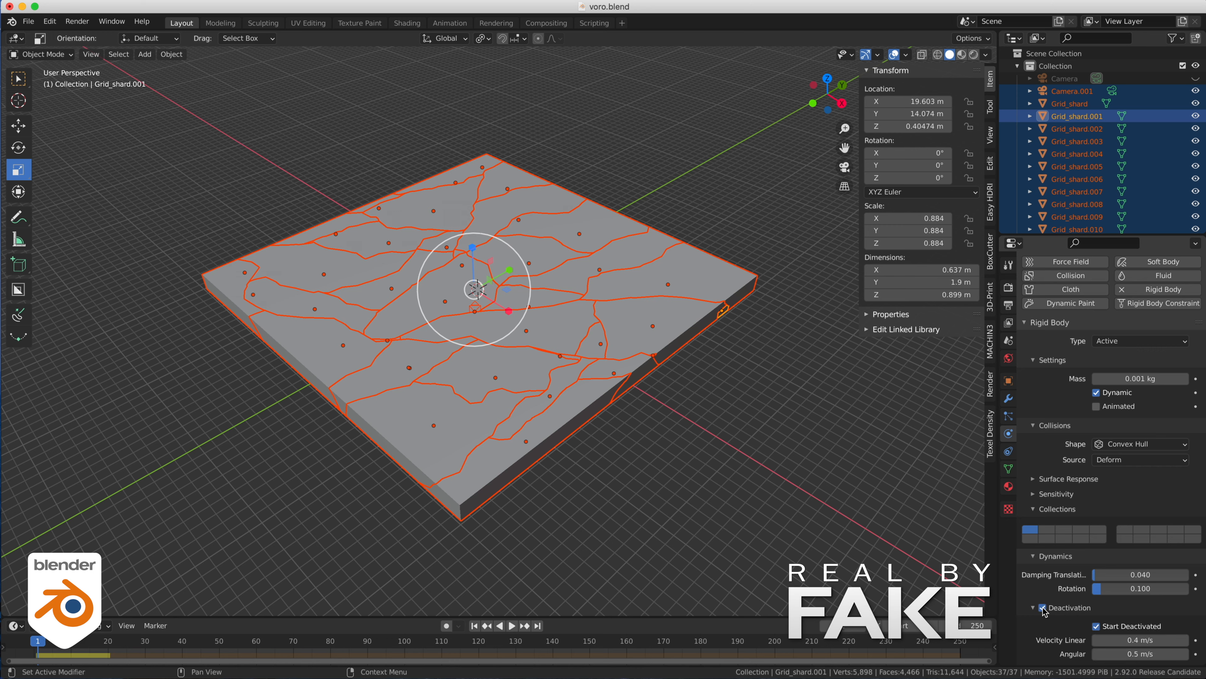
right_click(1044, 610)
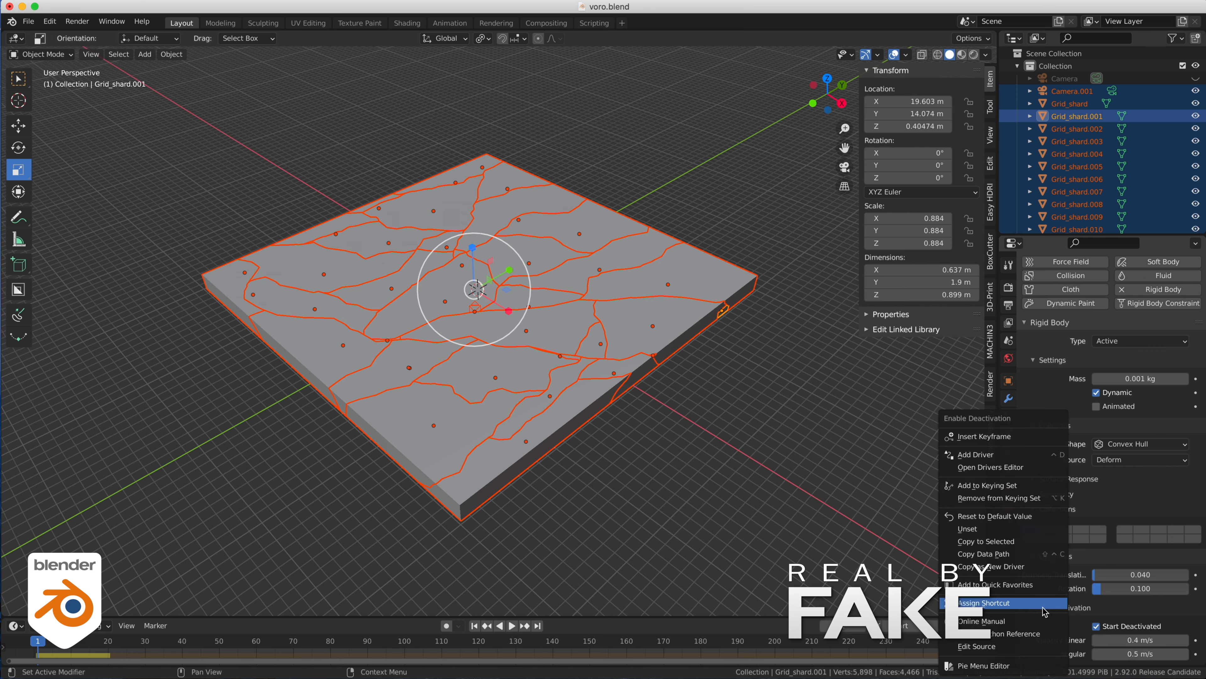
left_click(1024, 542)
- Enable Start Deactivated on all the selected shards, deselect them and play the simulation as a test
left_click(1101, 630)
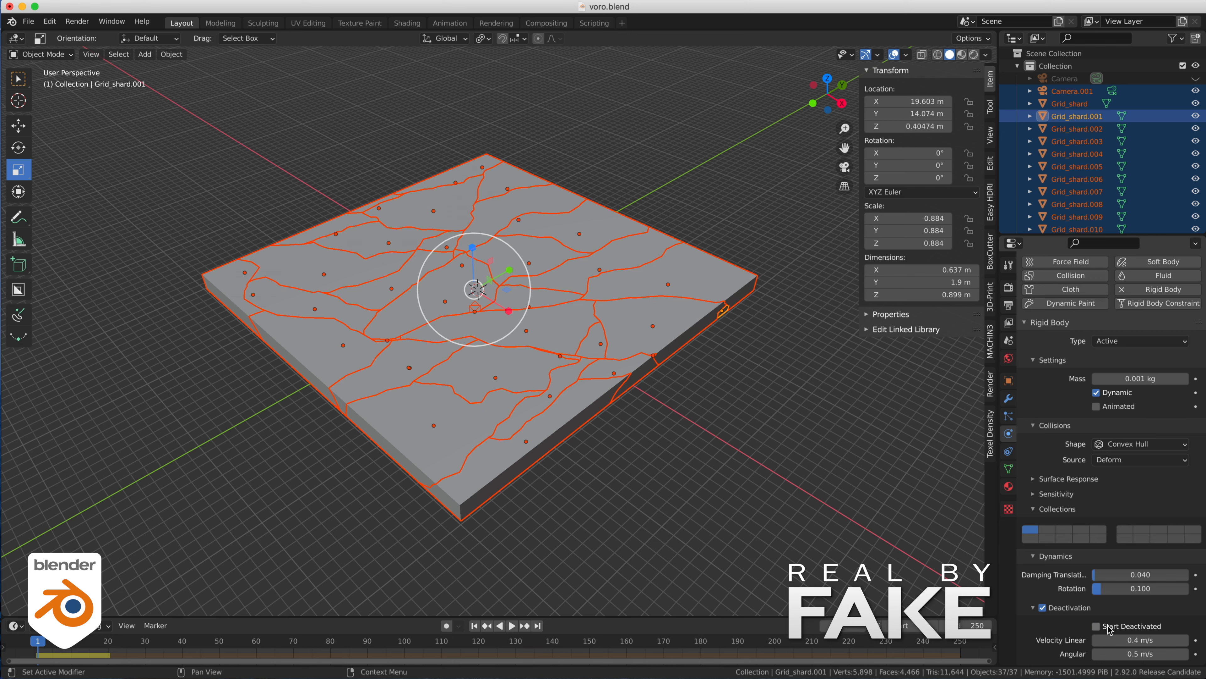
right_click(1097, 630)
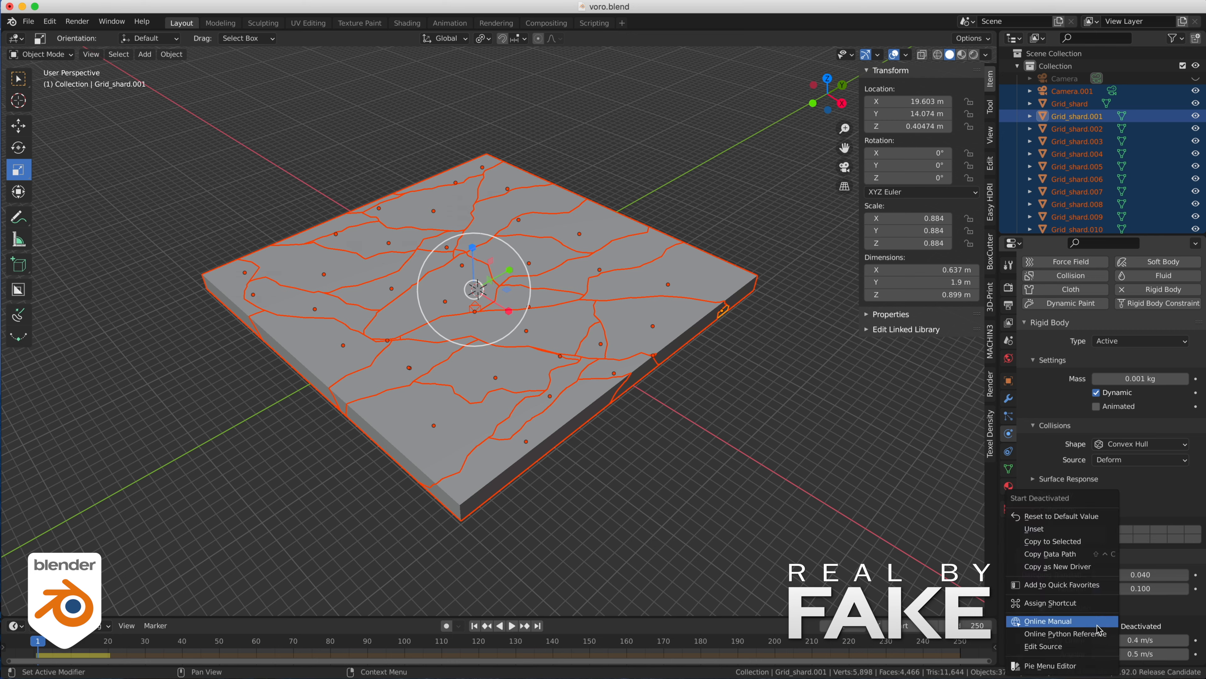
left_click(1071, 541)
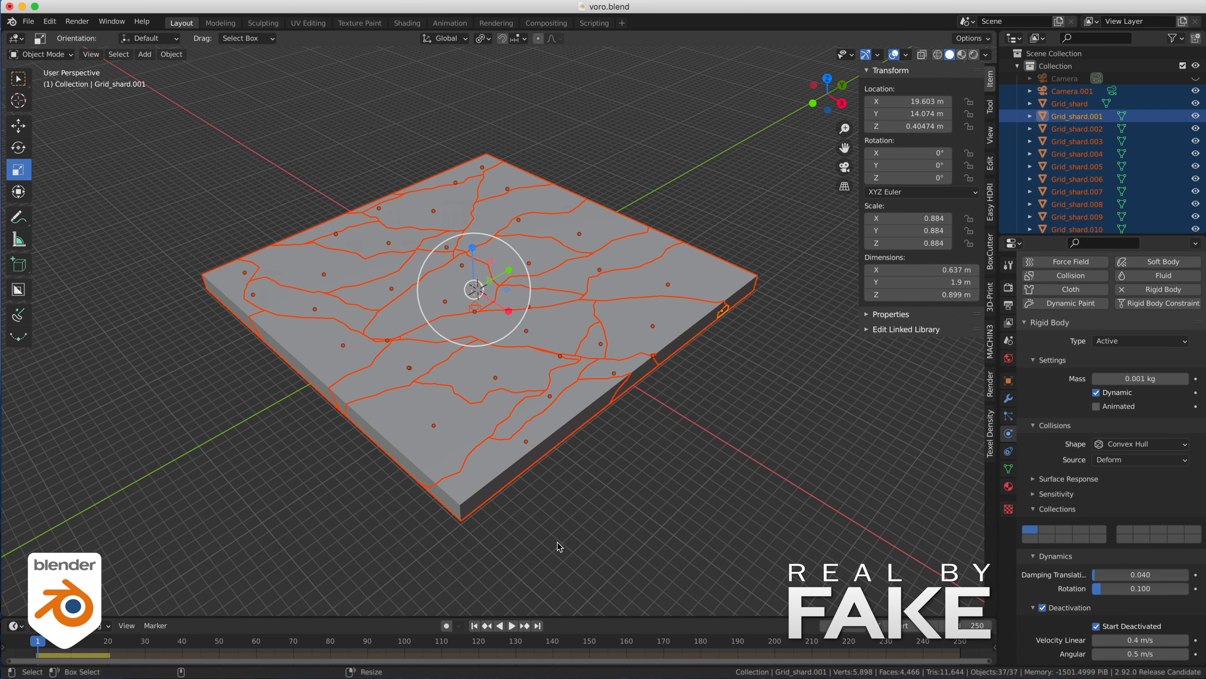
left_click(558, 547)
left_click(513, 627)
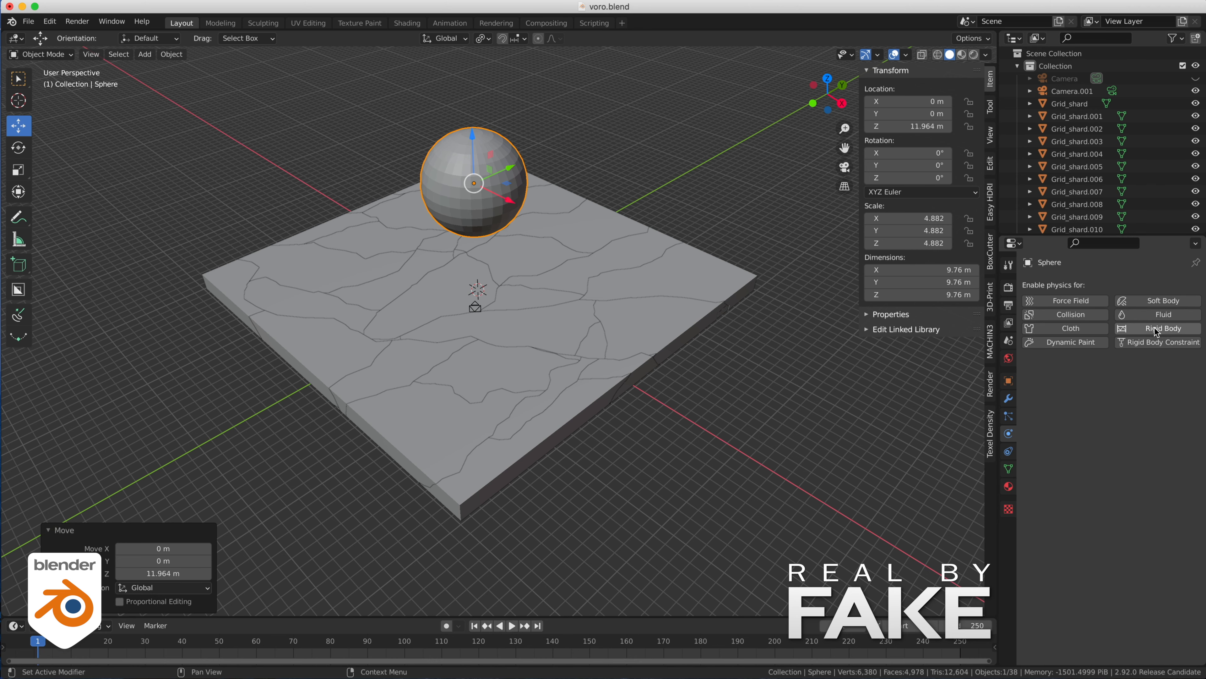
- Make the sphere above the slab an active, animated rigid body and keyframe its location at frame 1
left_click(1157, 329)
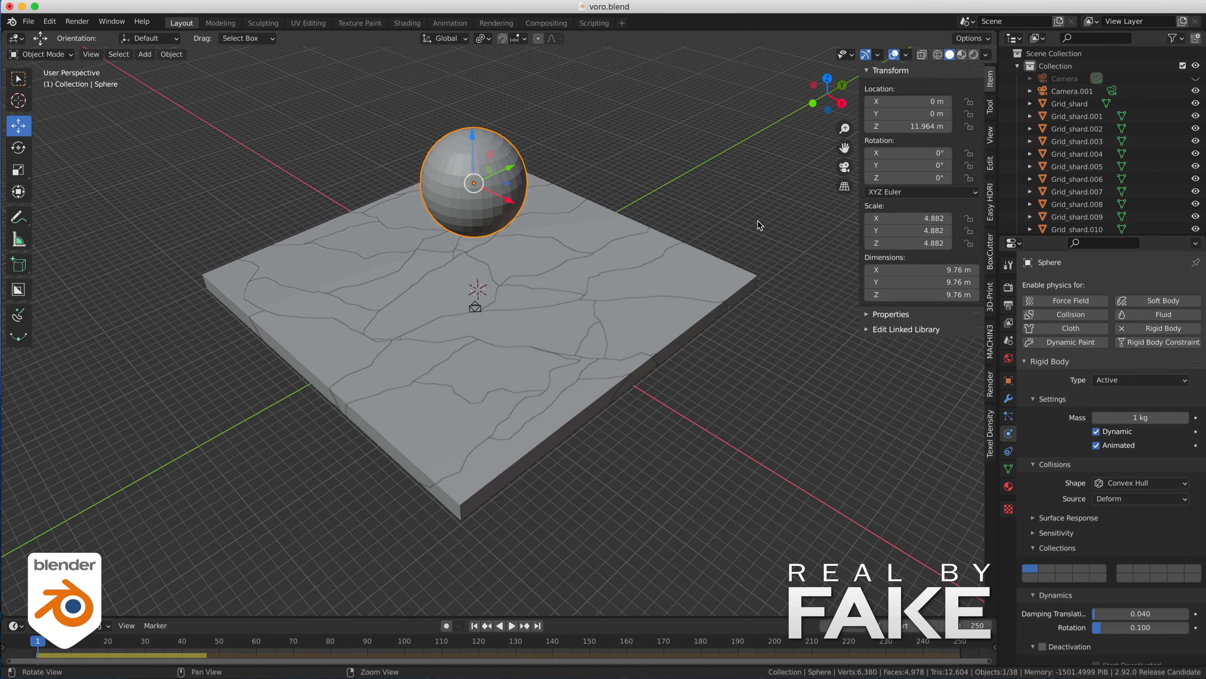
middle_click_drag(759, 224, 775, 185)
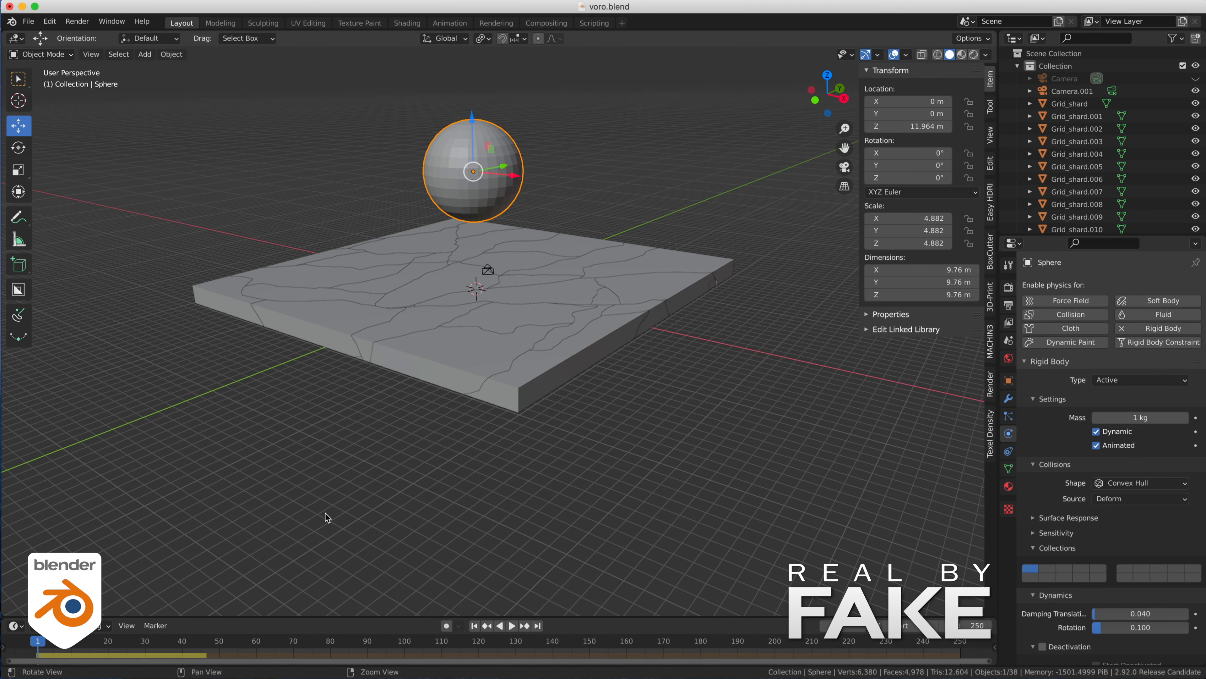
key("i")
left_click(548, 168)
key("space")
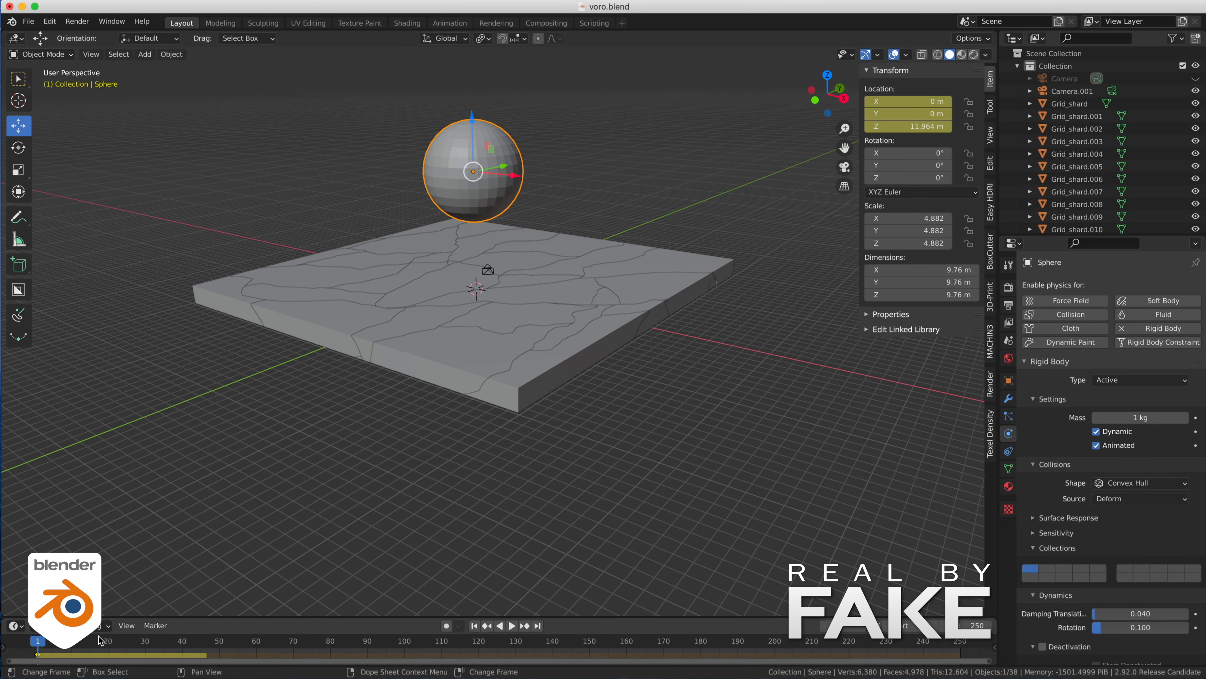
- At frame 18, lower the sphere about 13.54 m into the slab and keyframe its location
key("space")
left_click_drag(472, 119, 594, 239)
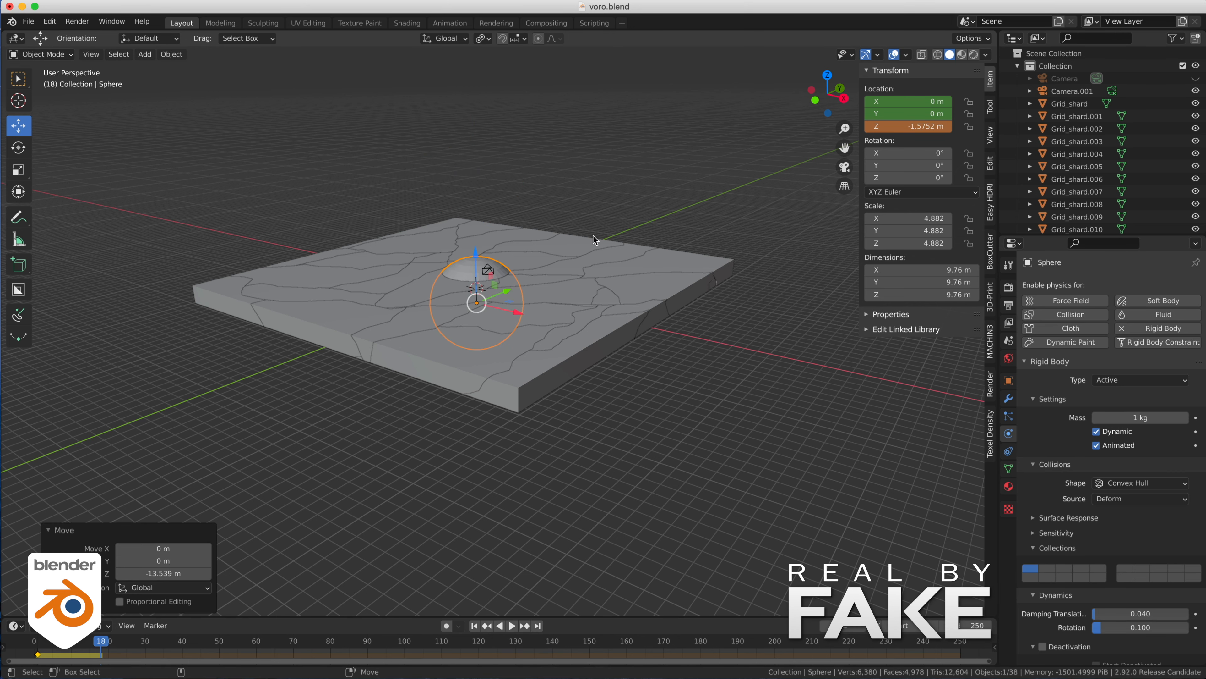
right_click(917, 126)
left_click(917, 125)
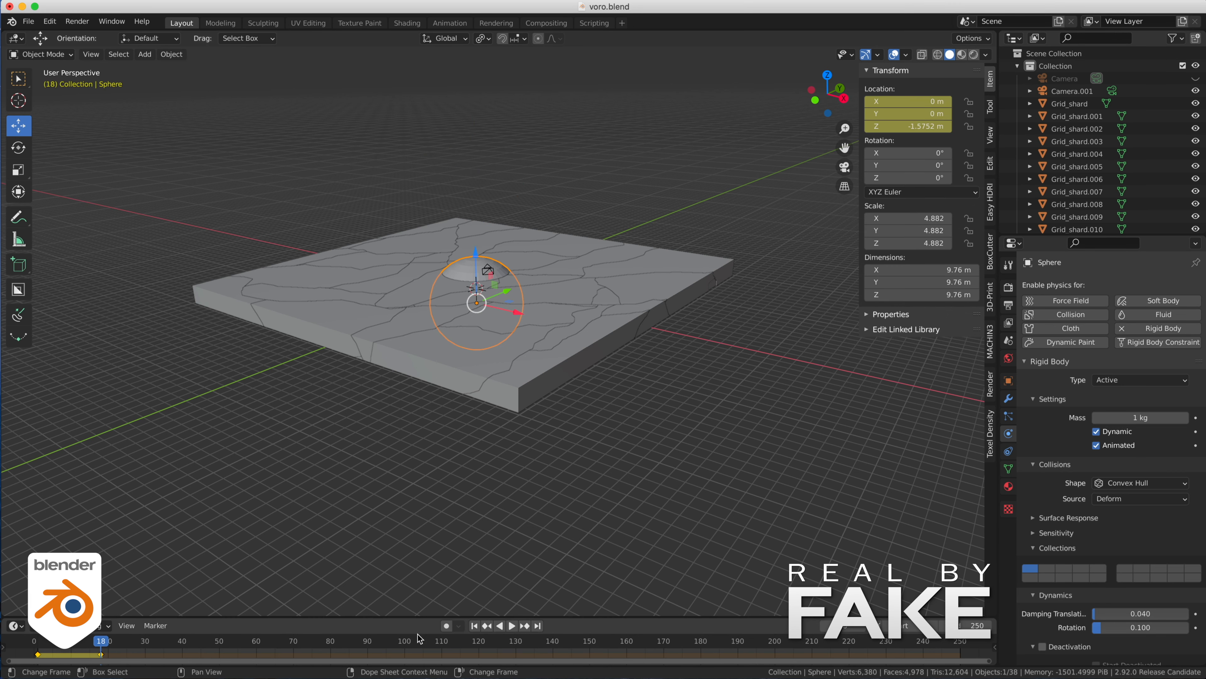
- Play the animation from the first frame to check how the falling sphere affects the slab, and return to frame 1
left_click(474, 625)
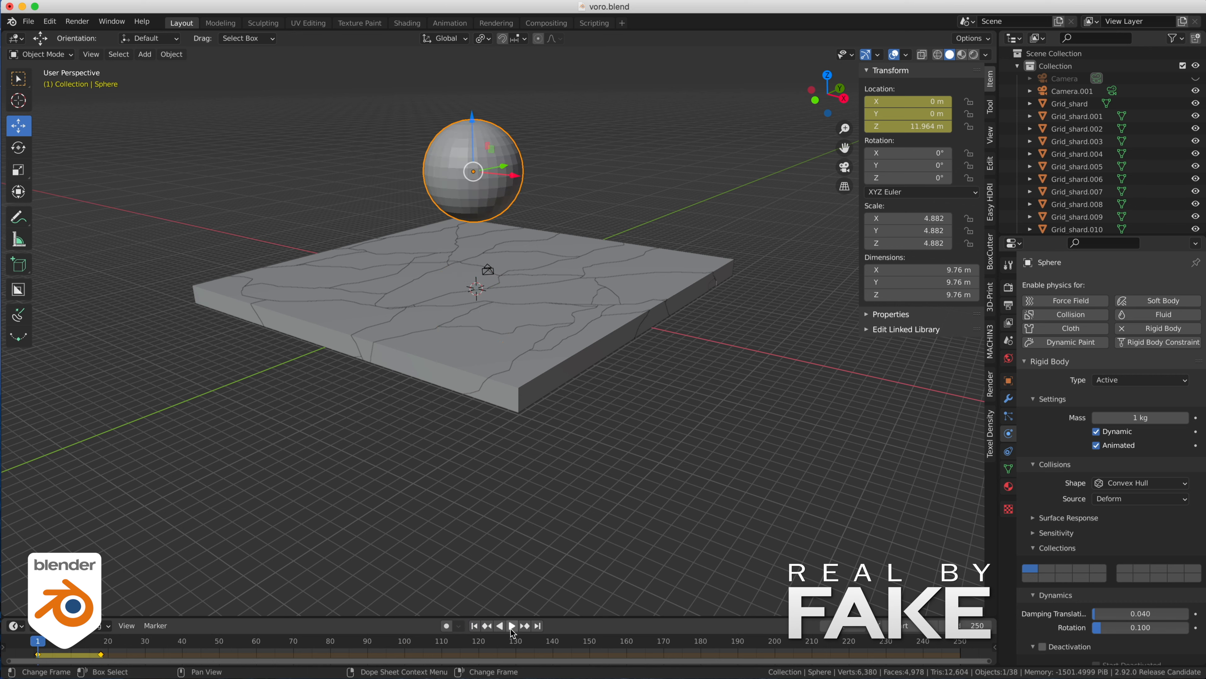
left_click(512, 626)
left_click(512, 626)
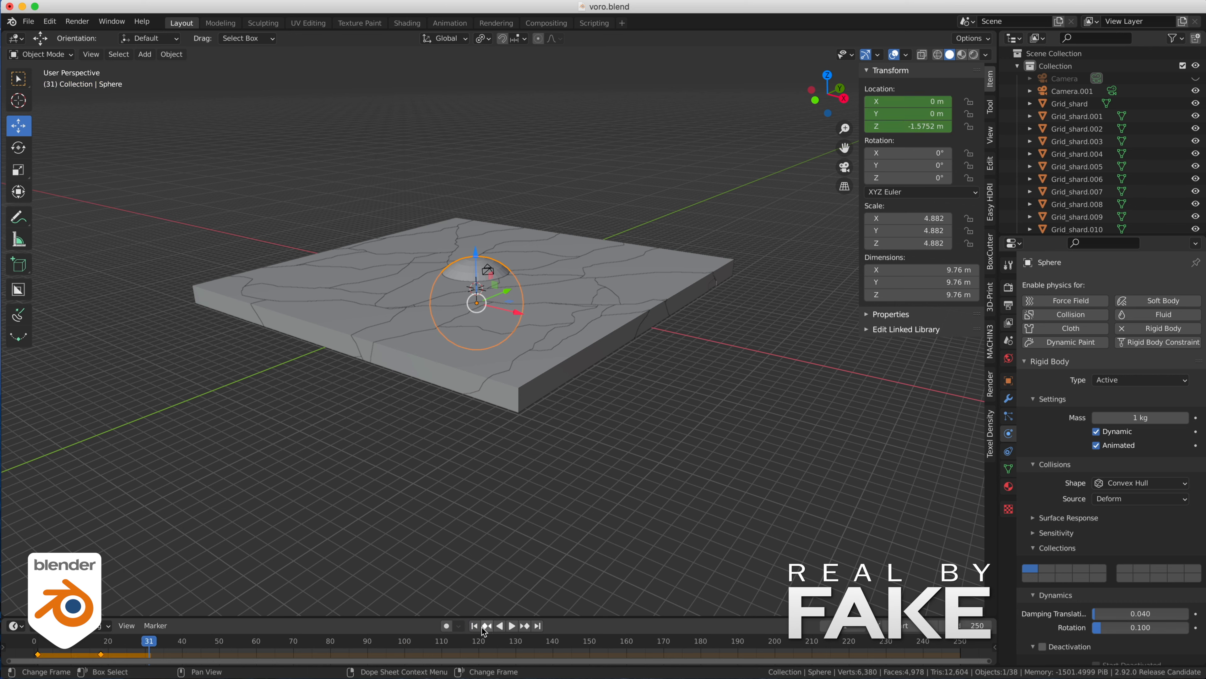
left_click(475, 625)
- Move the sphere to the second rigid body collision collection, matching the shards, and play the simulation to test the break
left_click(489, 270)
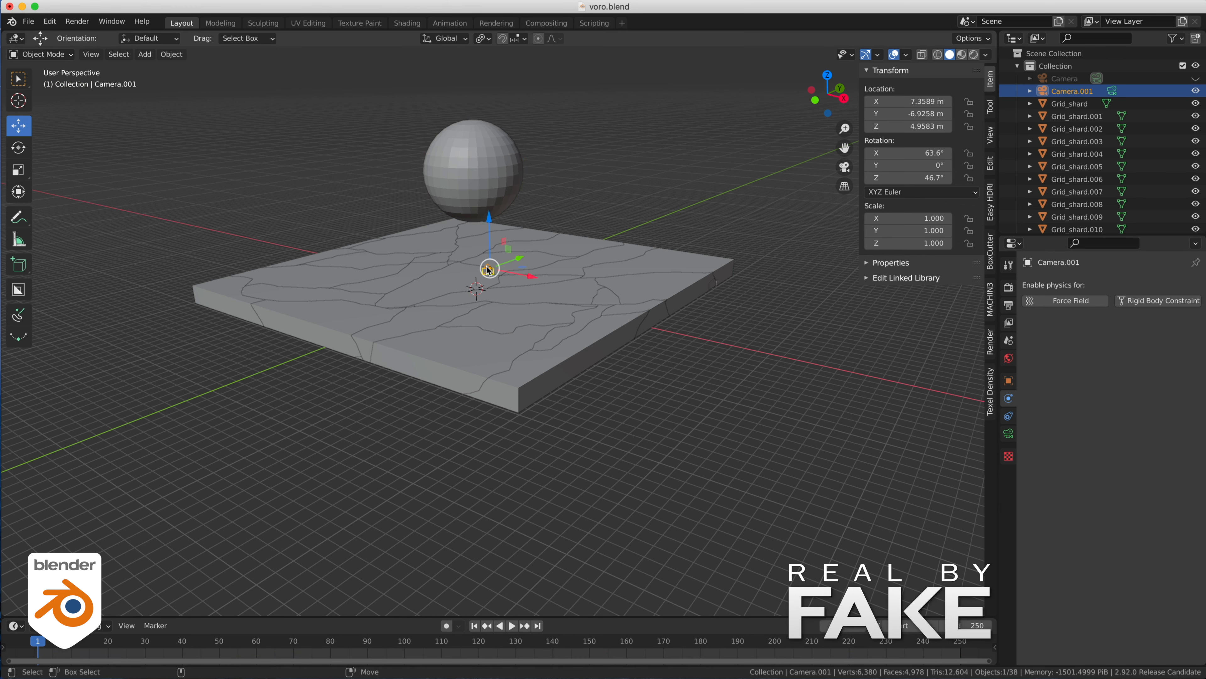
left_click(526, 299)
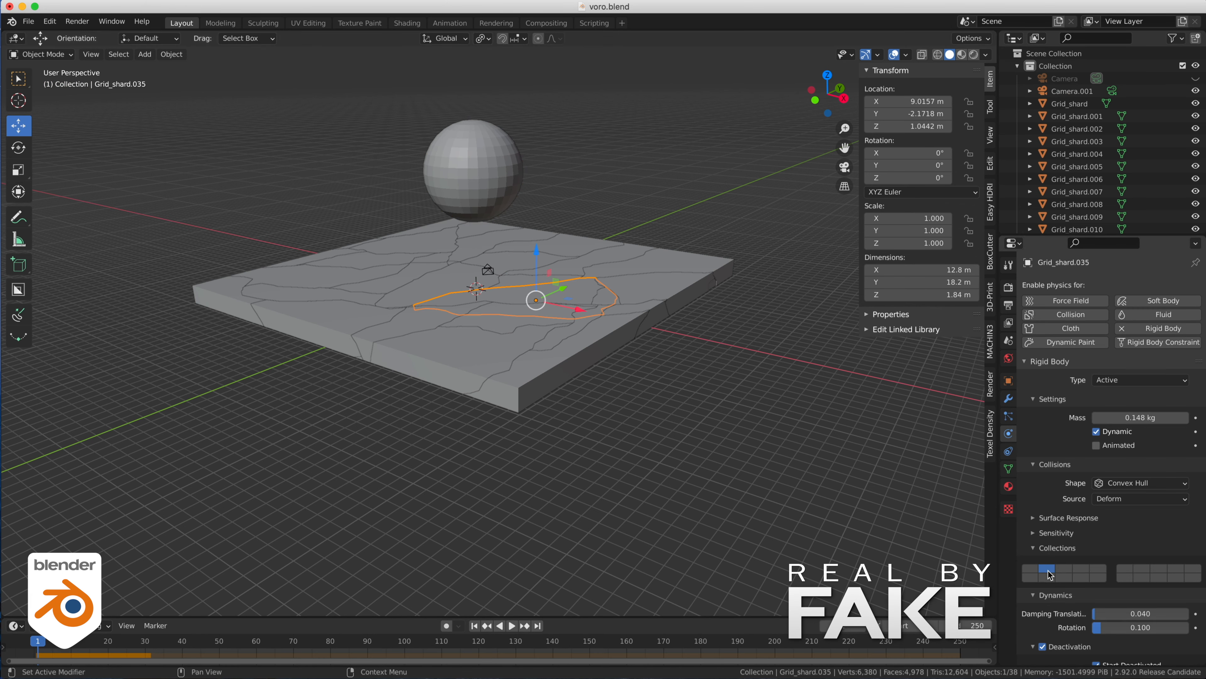
left_click(486, 142)
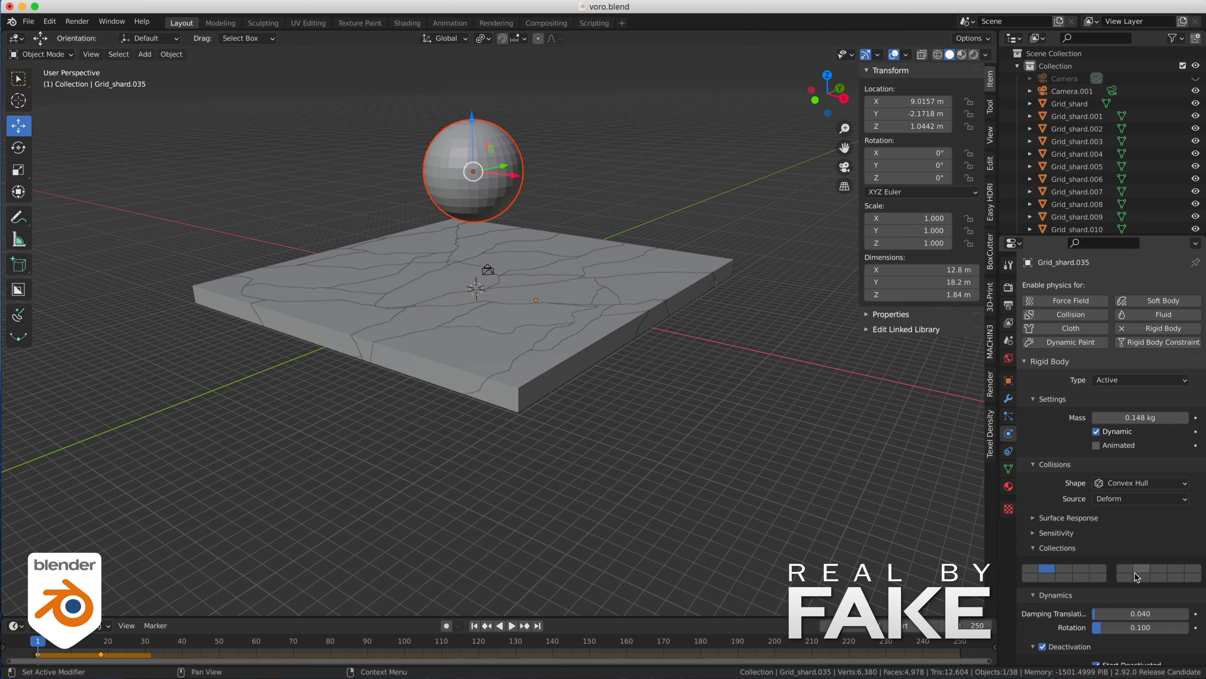
left_click(517, 163)
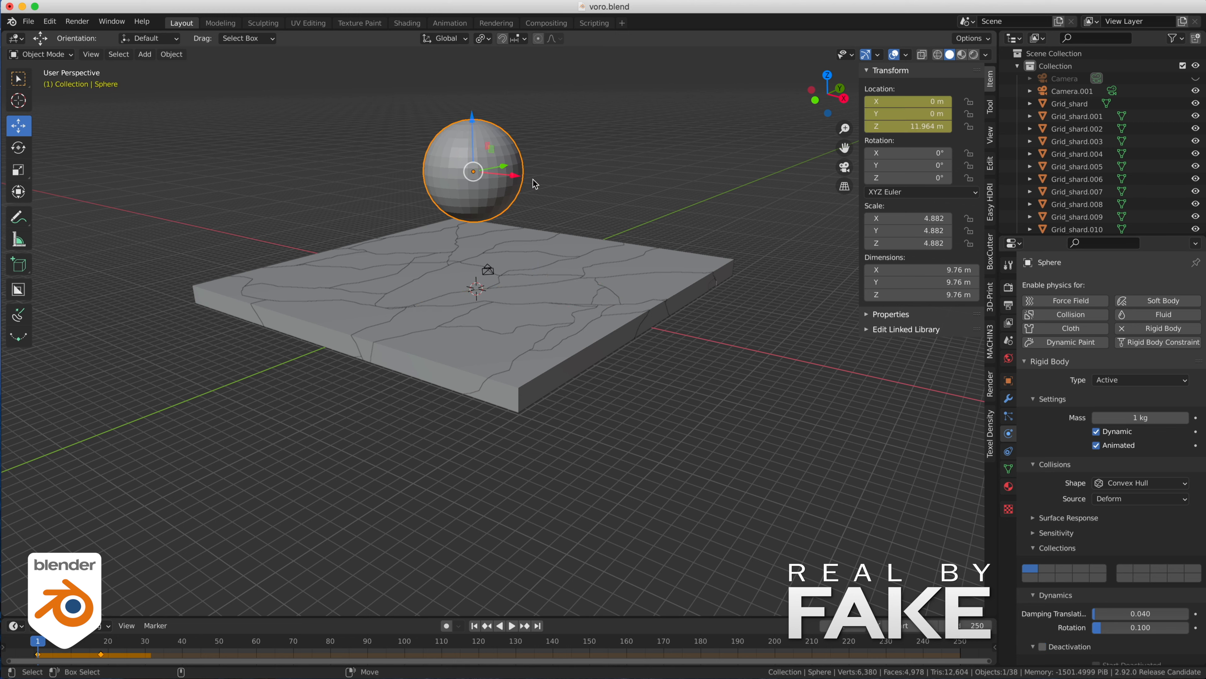
left_click(1047, 569)
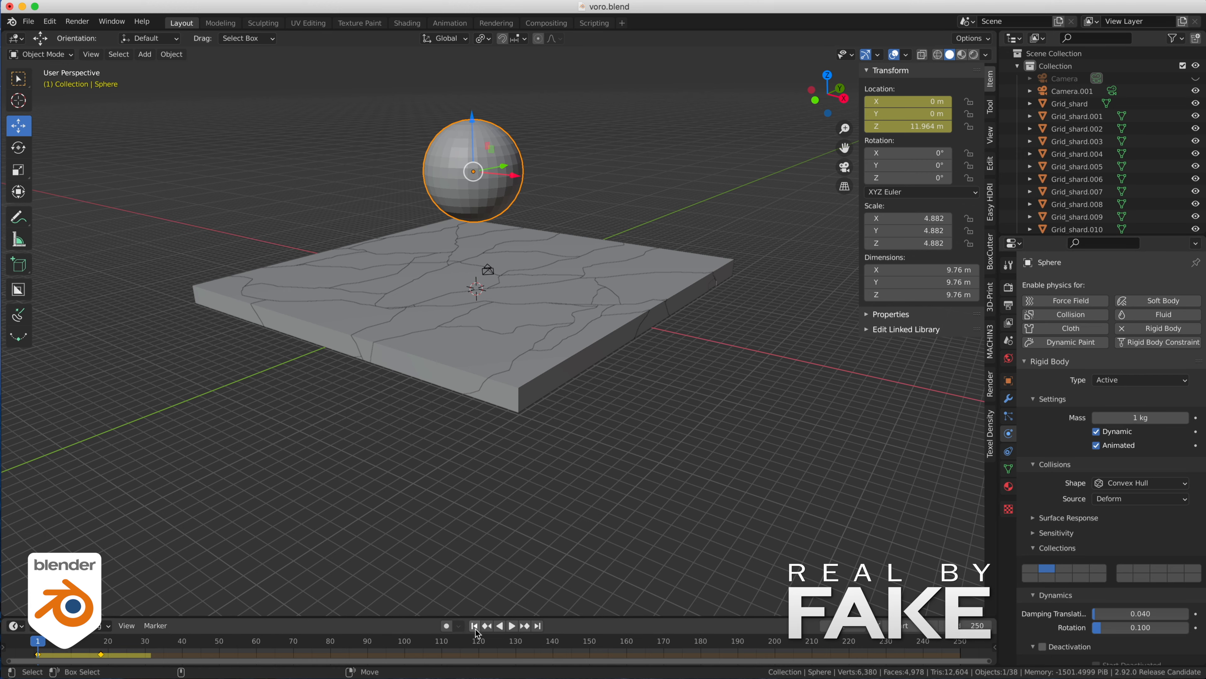
left_click(512, 626)
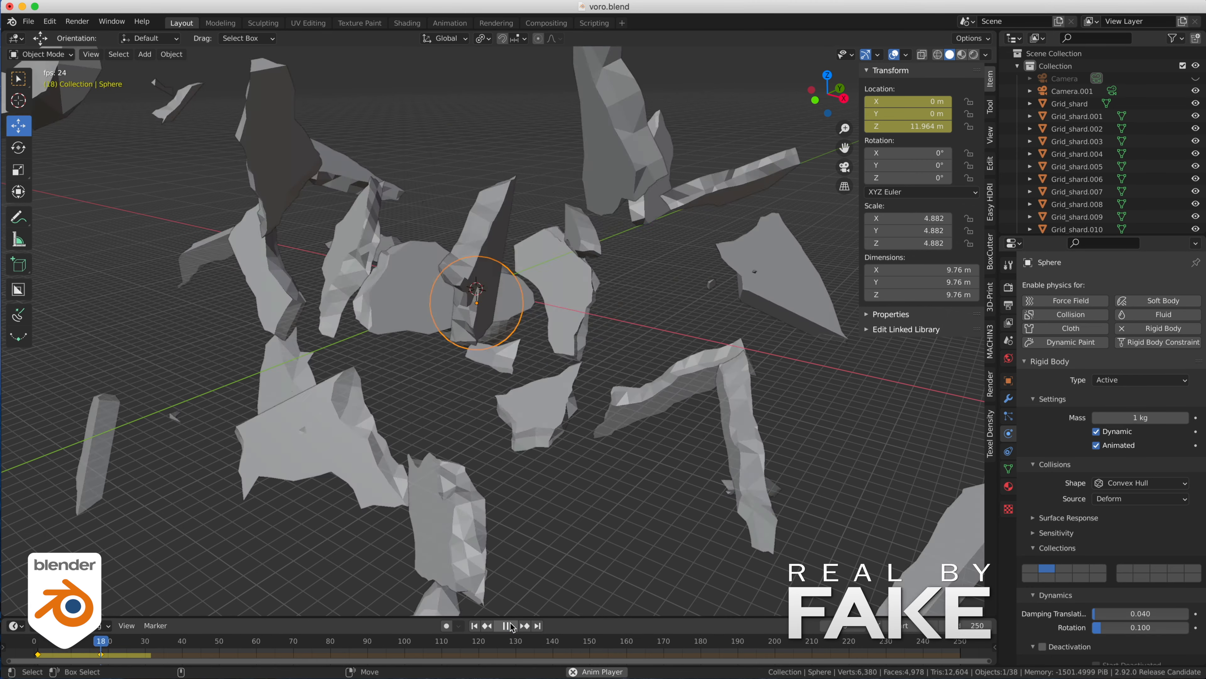
left_click(510, 626)
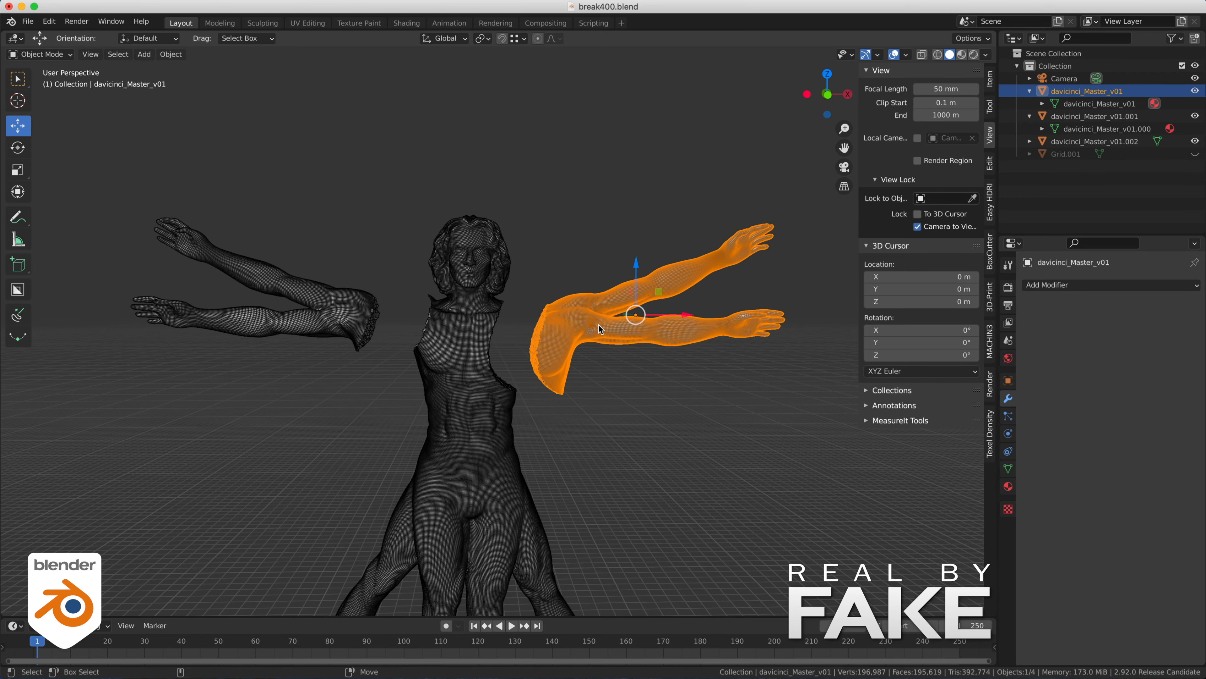
- Copy the statue's detached arms object from break400.blend and paste it into the separate Blender 2.80 session
right_click(599, 323)
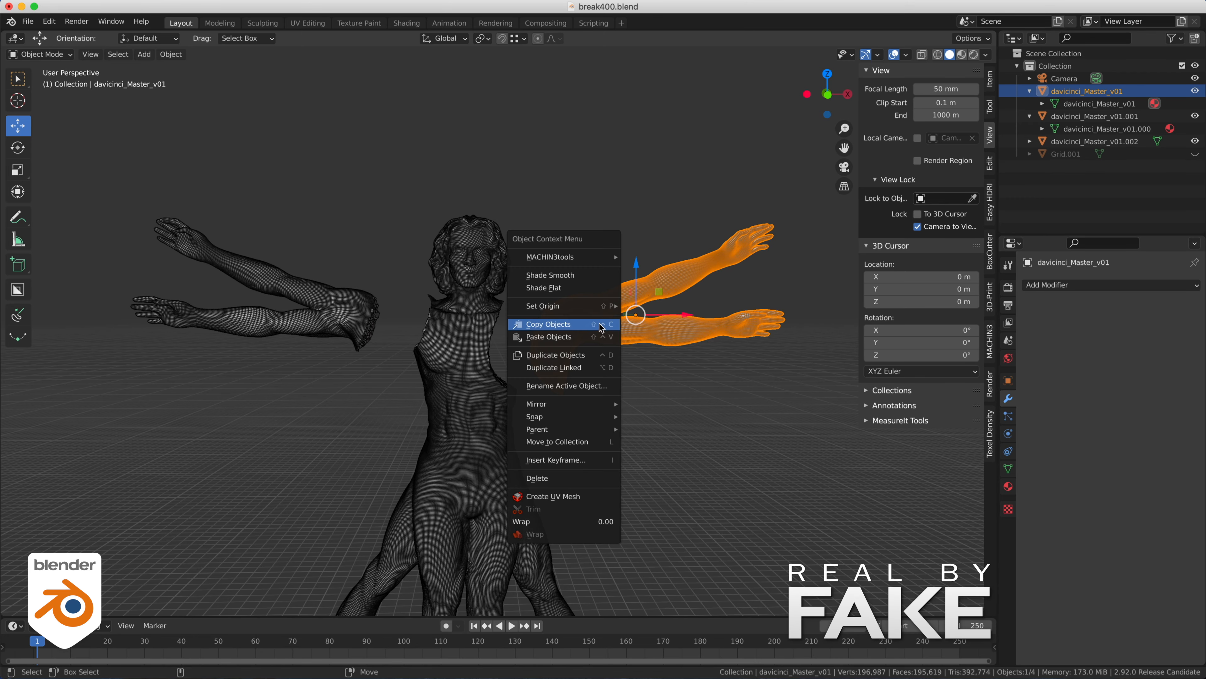
left_click(569, 323)
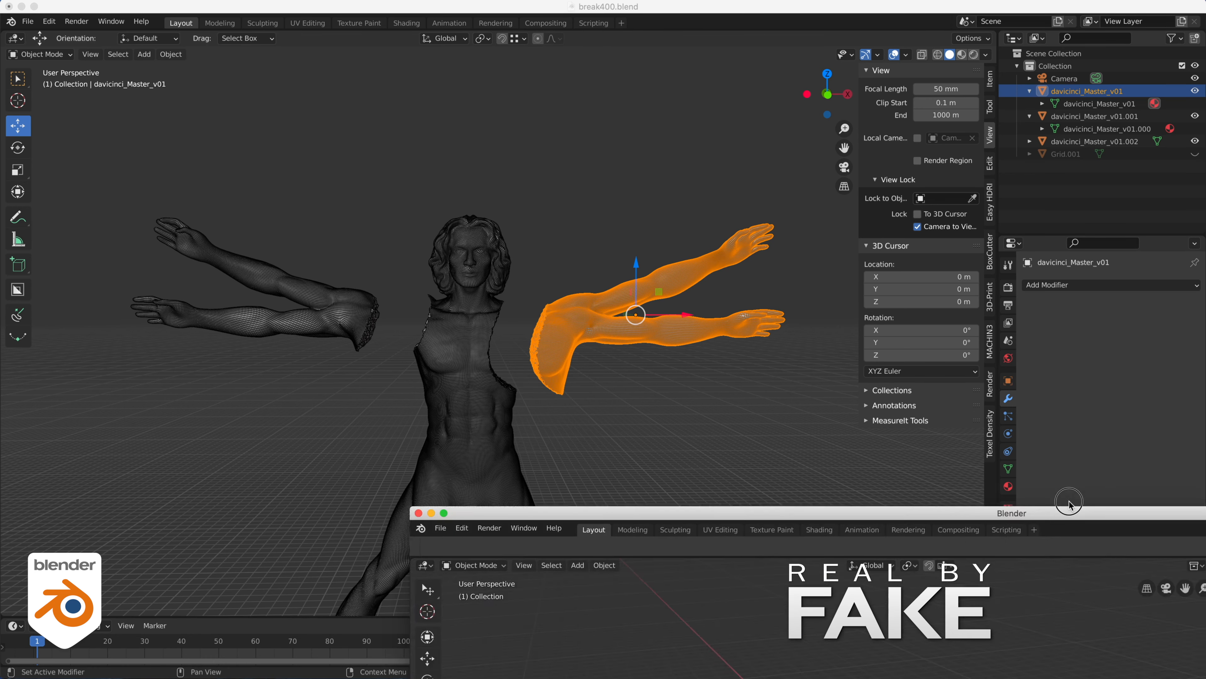
left_click_drag(1072, 500, 666, 7)
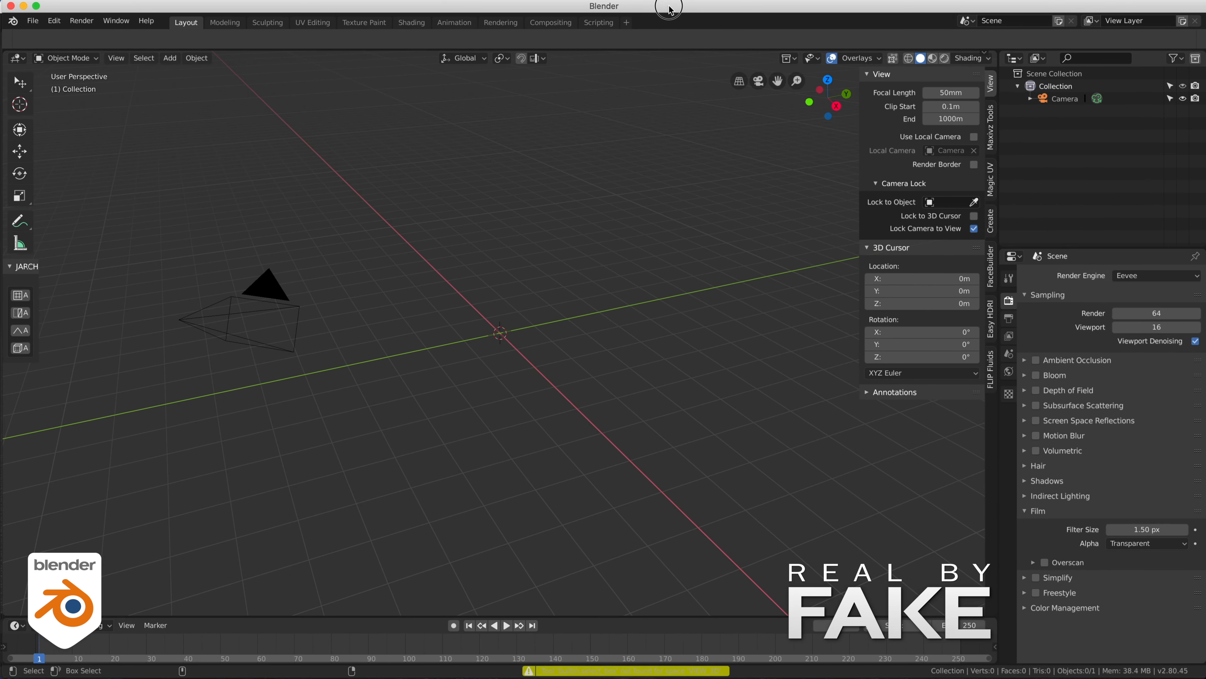
right_click(566, 267)
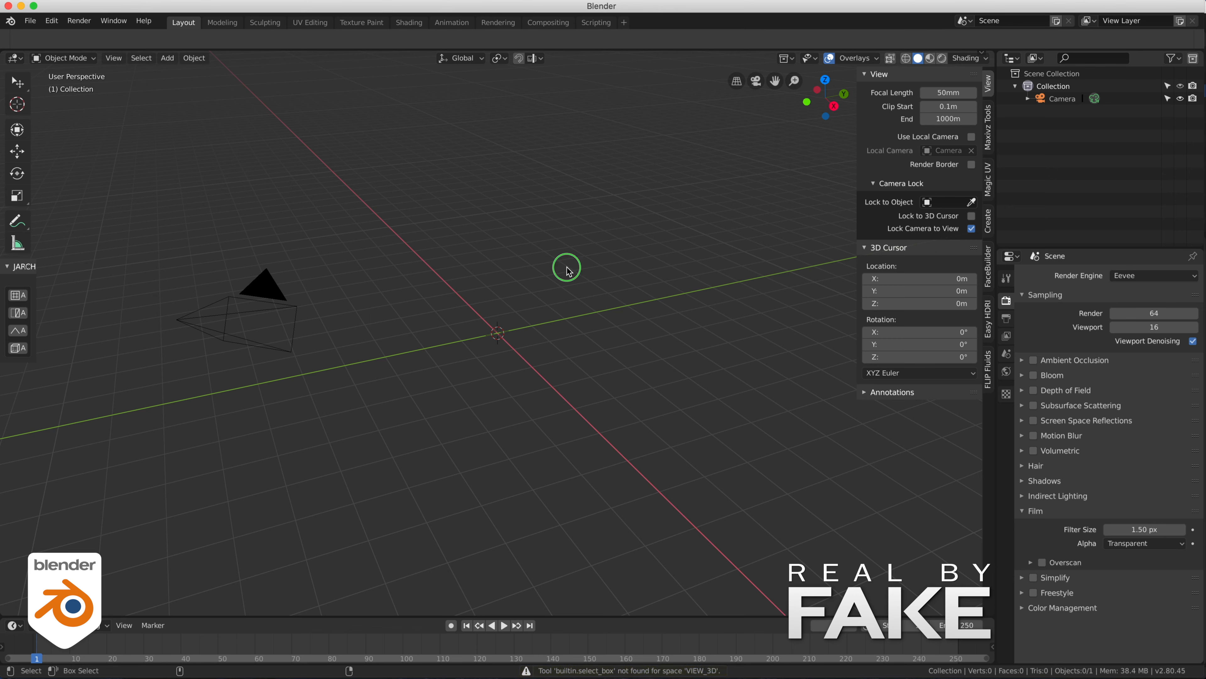
left_click(194, 58)
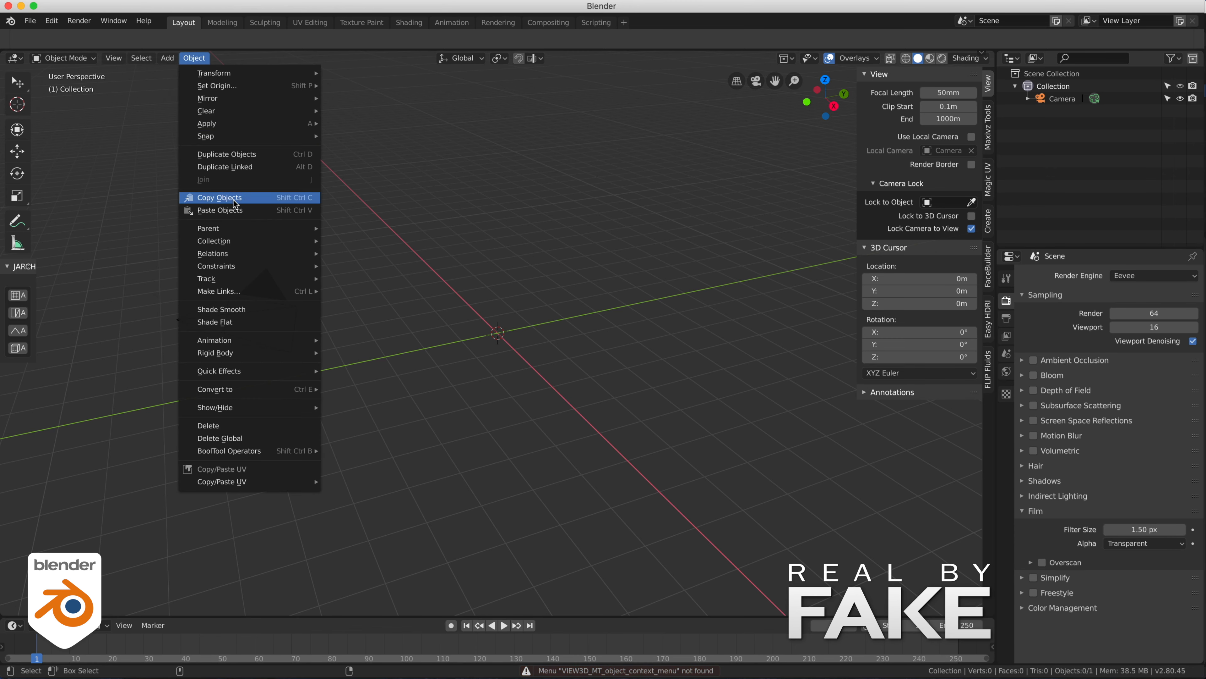
left_click(235, 211)
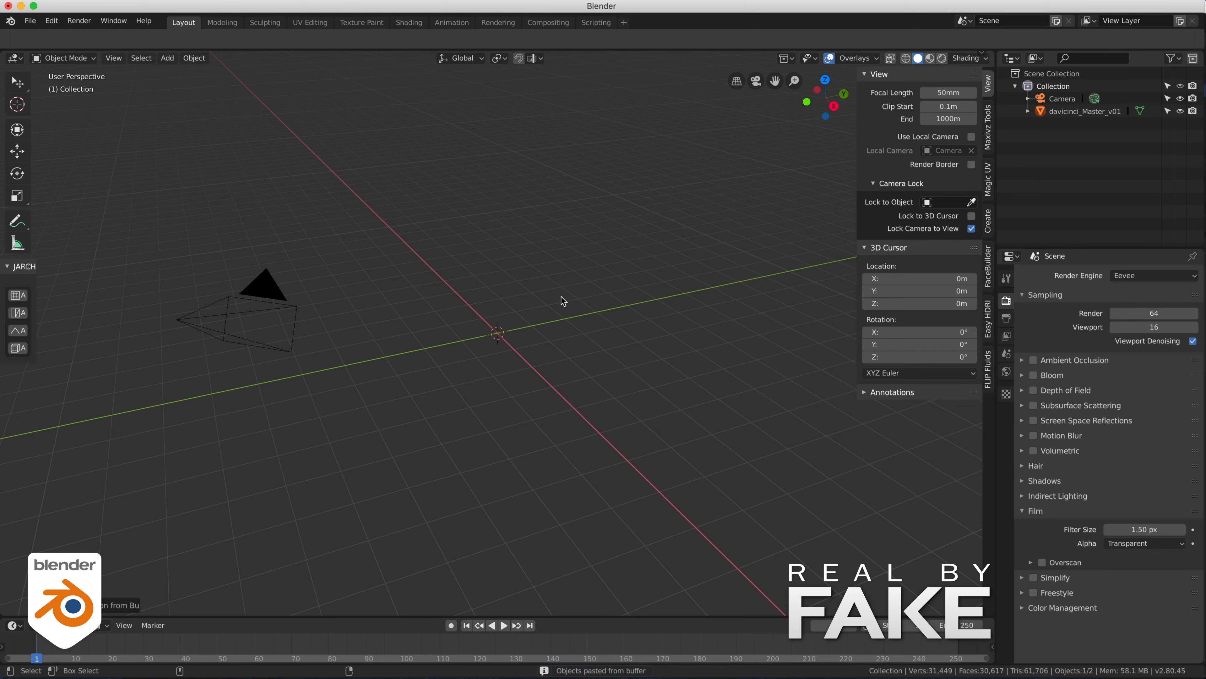
- Activate the selection tool and select the pasted arms object
key("KP_Decimal")
left_click(403, 170)
middle_click_drag(390, 236, 545, 292)
left_click(553, 293)
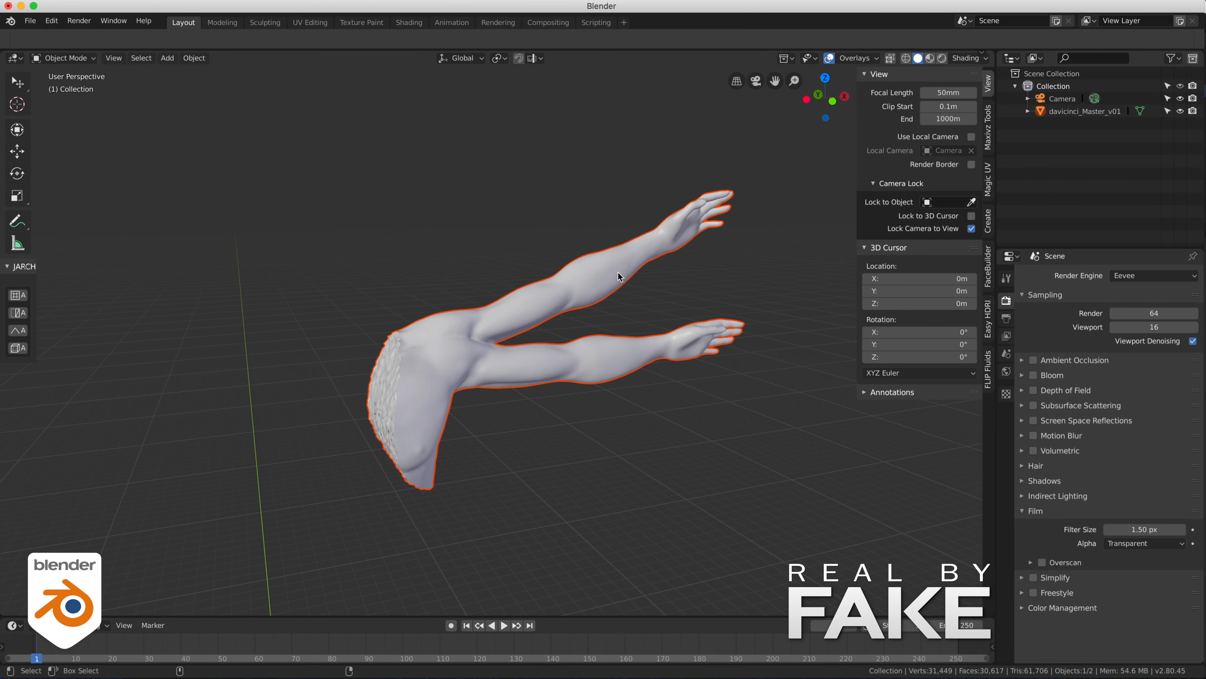
left_click(17, 82)
left_click(555, 285)
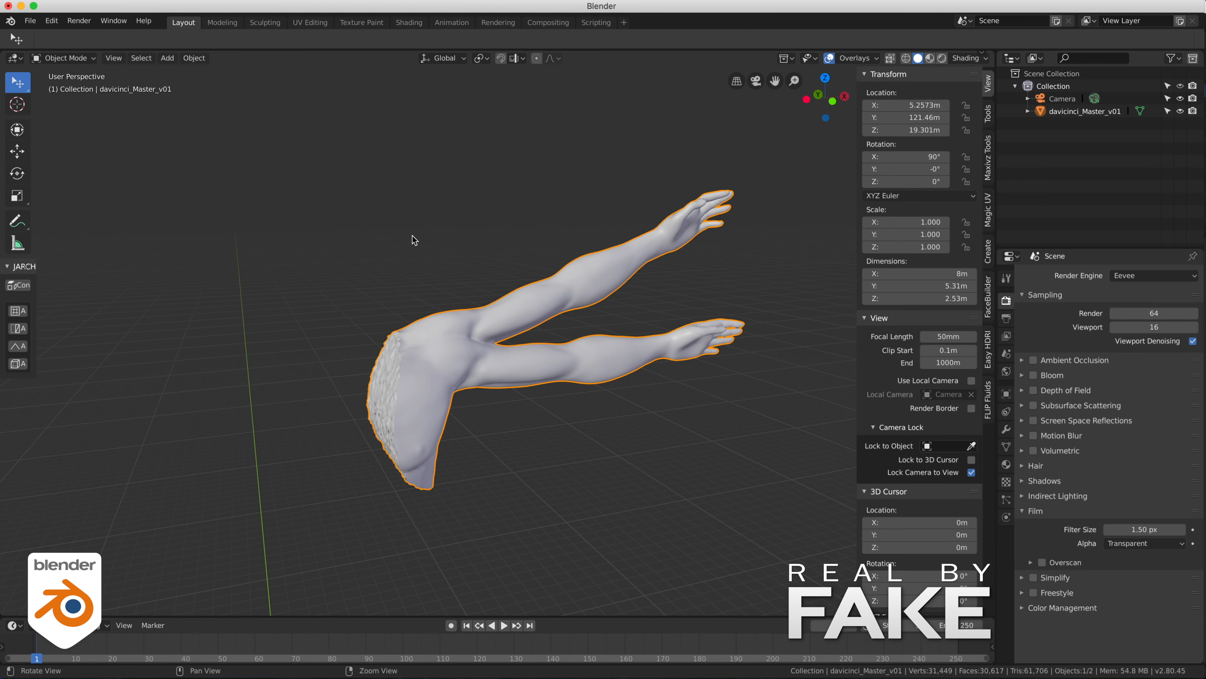
- Add a Fracture modifier to the arms object and open its physics settings
mouse_move(409, 237)
middle_mouse_down()
mouse_move(455, 223)
mouse_move(404, 238)
middle_mouse_up()
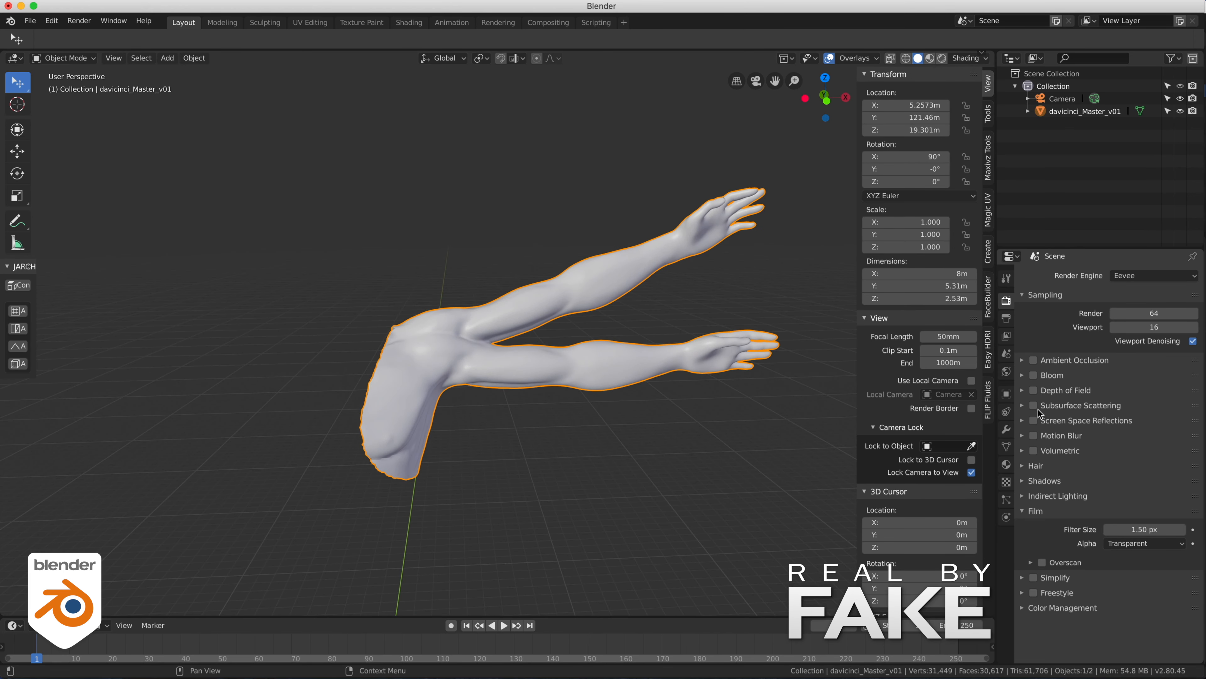
left_click(1006, 429)
left_click(1107, 275)
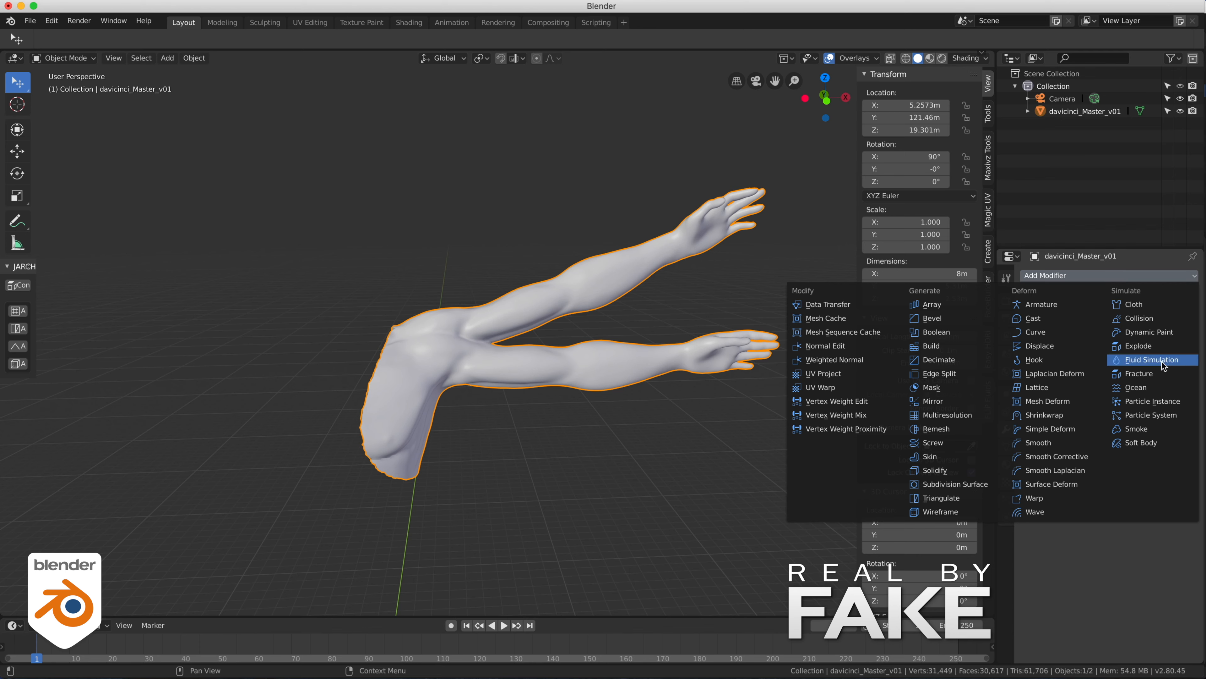
left_click(1157, 374)
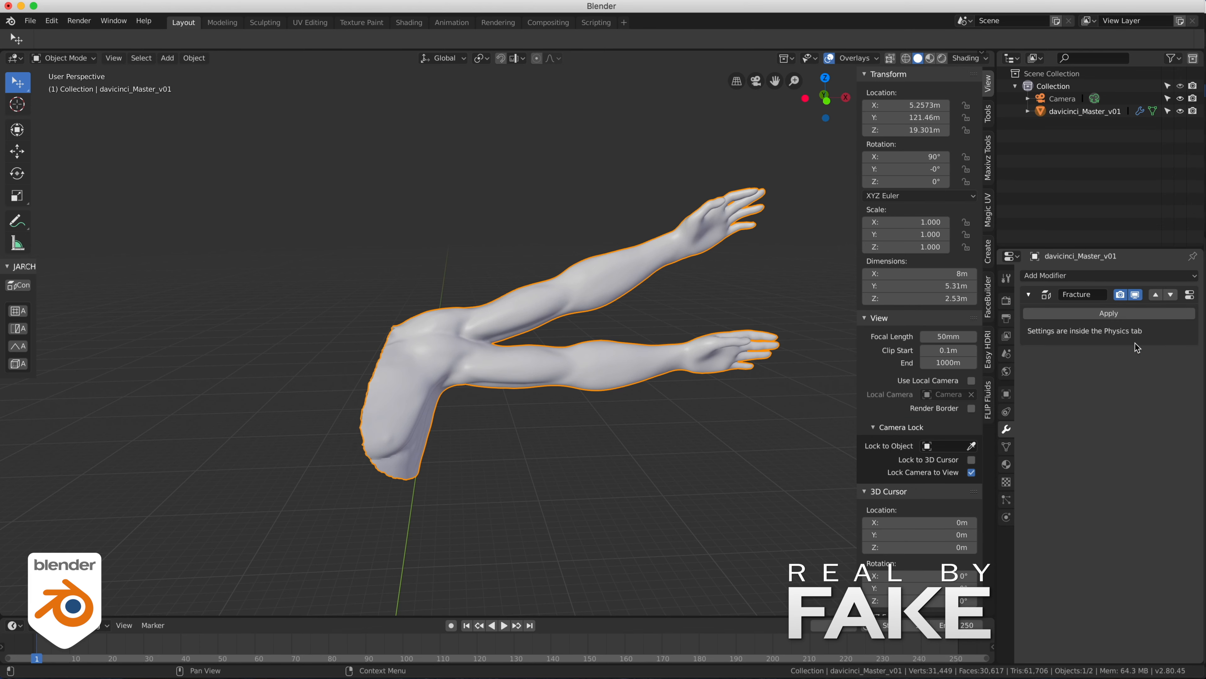
left_click(1192, 295)
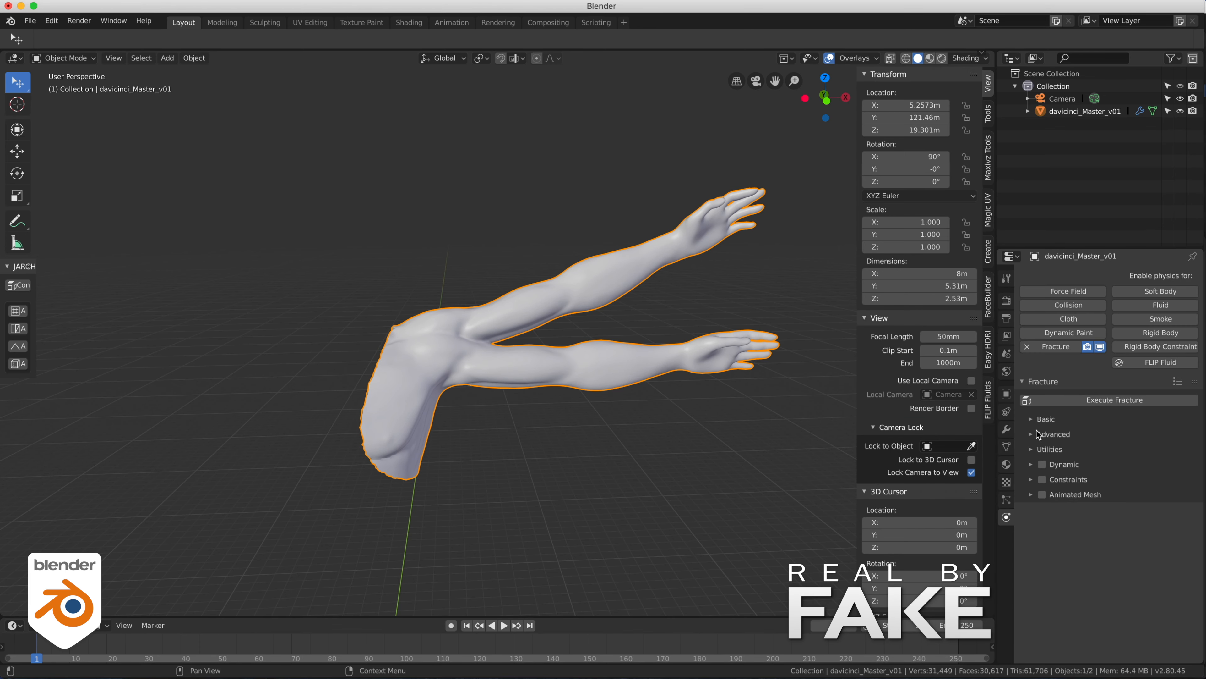
- Set the fracture algorithm to Voronoi + Fractal Boolean with the BMesh solver
left_click(1040, 419)
left_click(1142, 438)
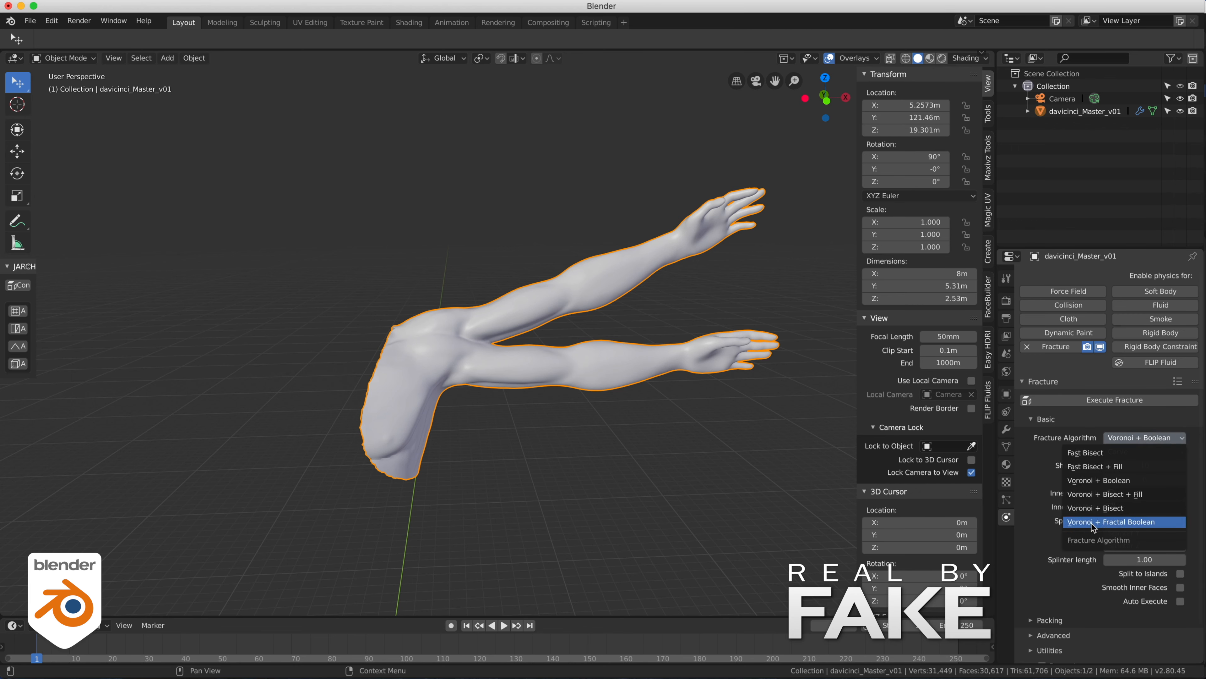
left_click(1131, 522)
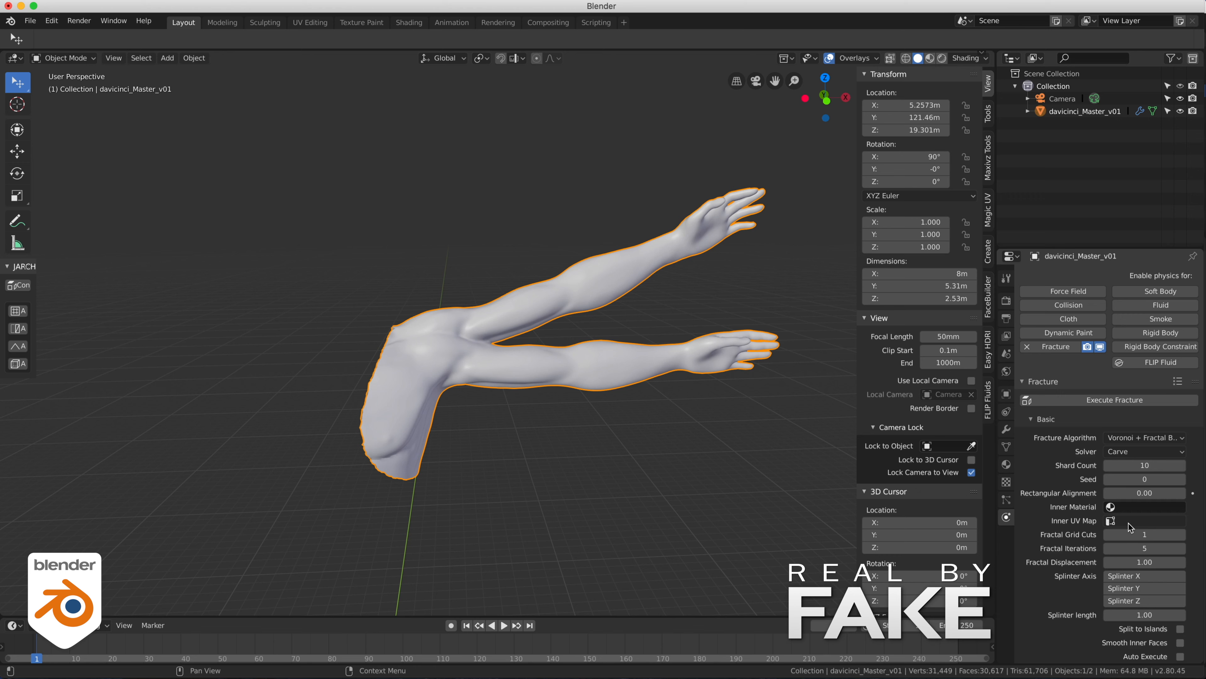
left_click(1135, 458)
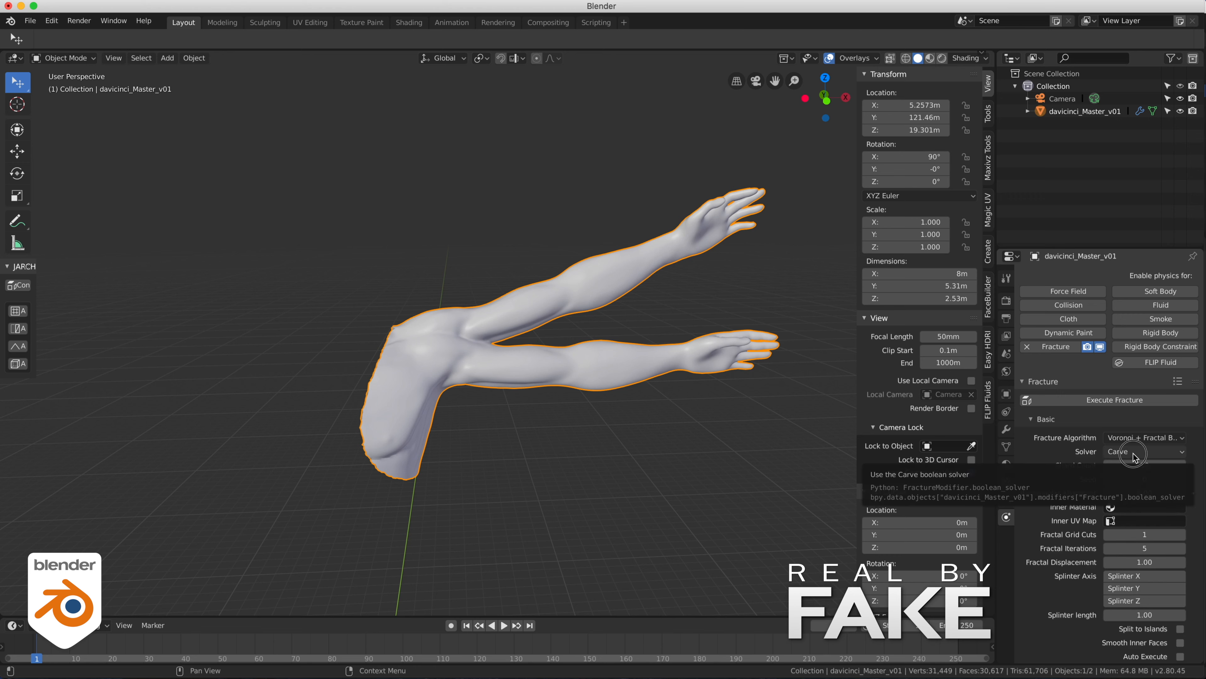
left_click(1132, 465)
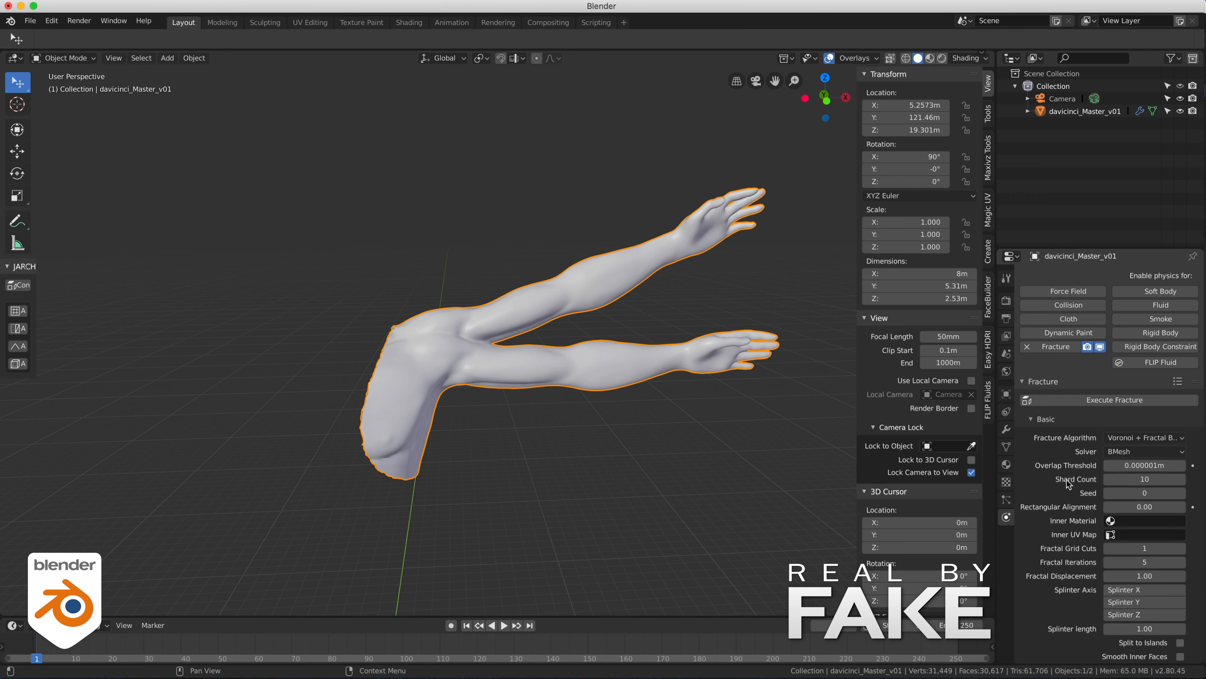
- Set the shard count to 30 and execute the fracture on the arms
left_click(1152, 479)
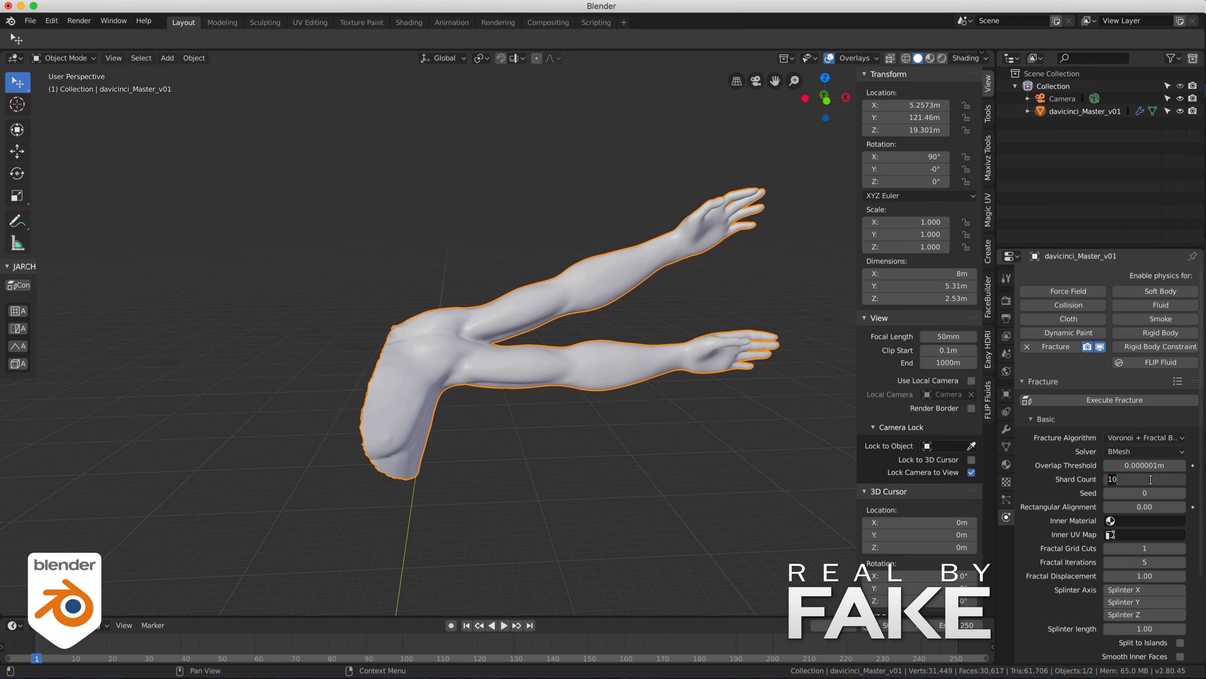
type("30")
key("Return")
scroll(1152, 479, "down", 3)
left_click(1115, 329)
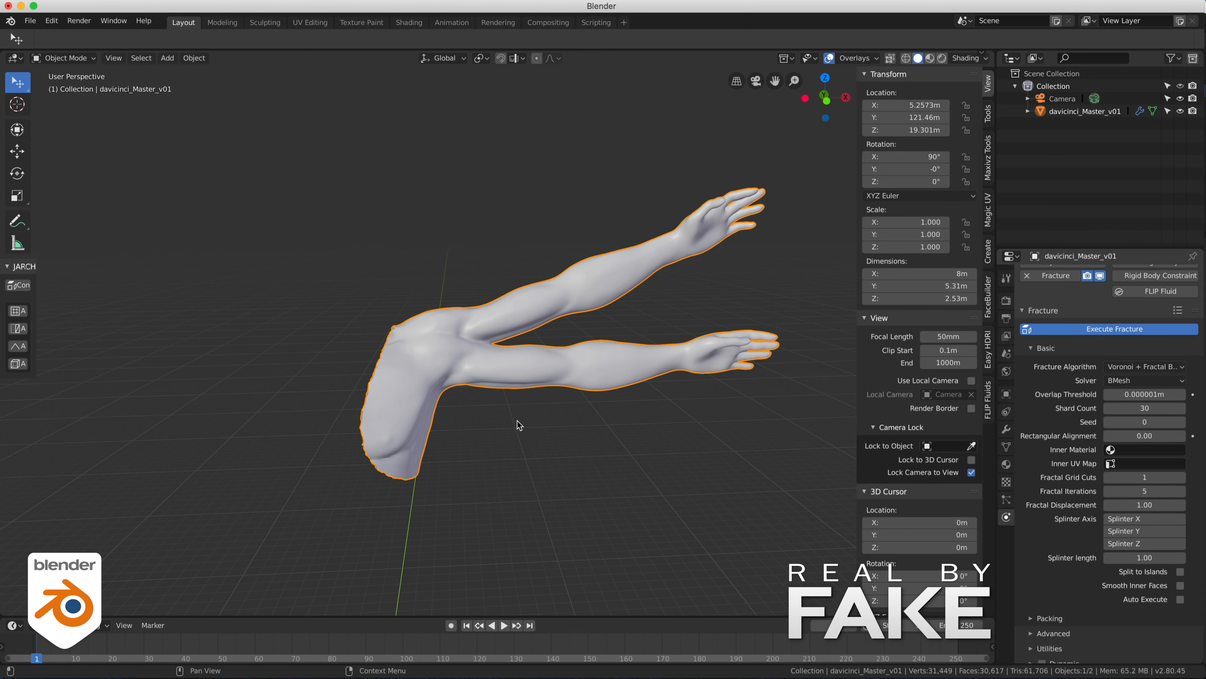
- Convert the fractured arms to separate shard objects and repeat the conversion on the reselected original
left_click(1031, 470)
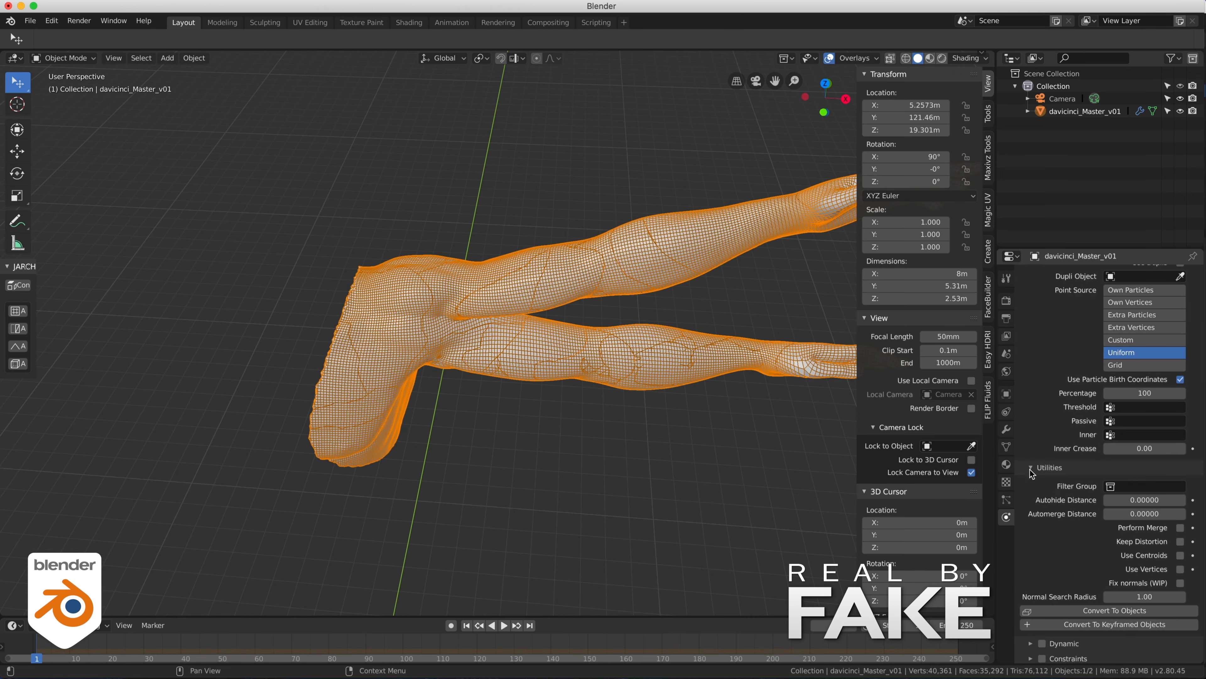
left_click(1115, 610)
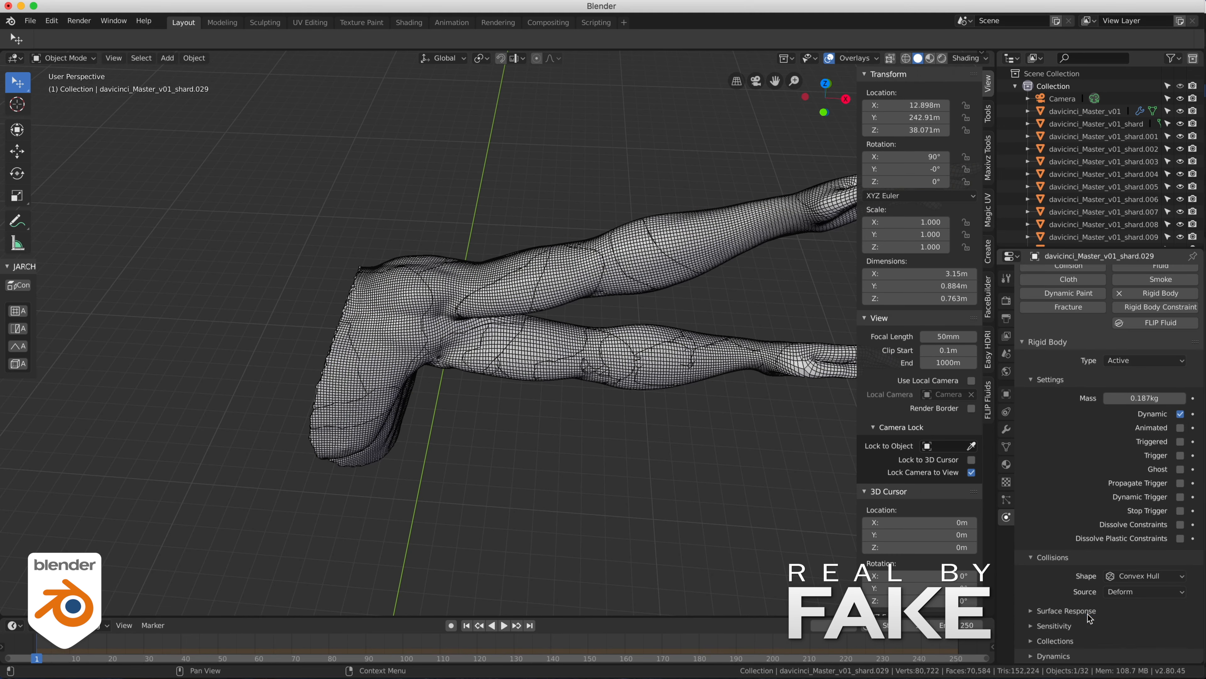
left_click(384, 305)
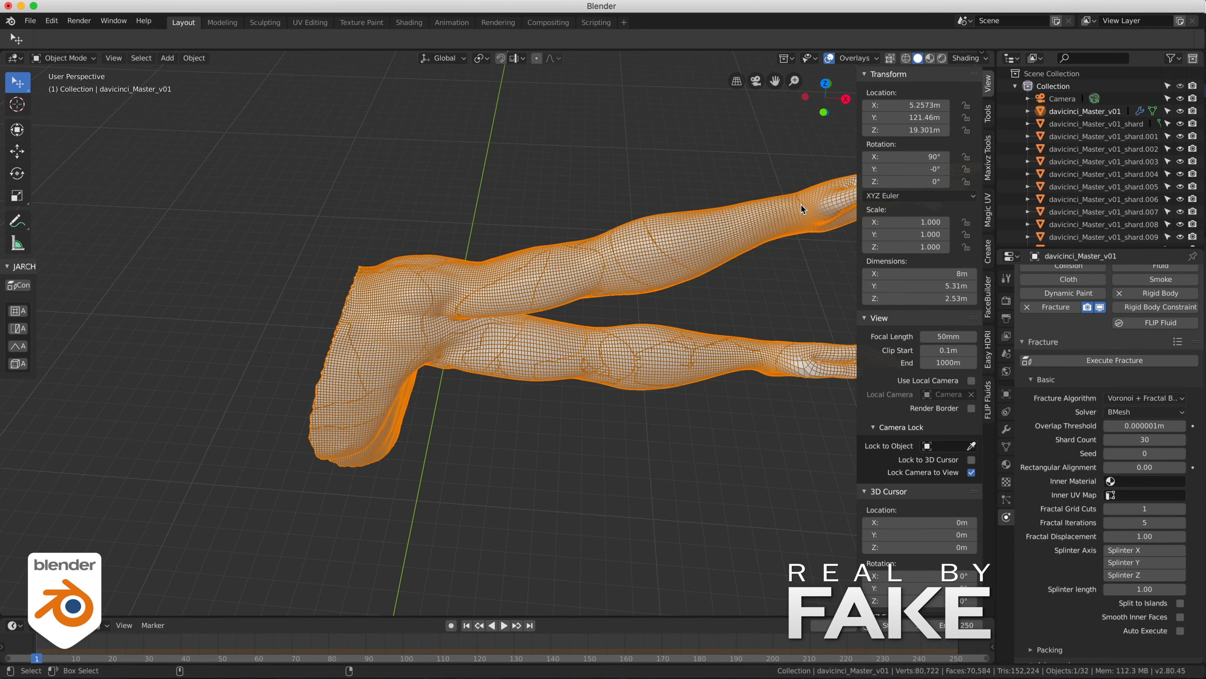
left_click(1028, 111)
scroll(1096, 602, "down", 12)
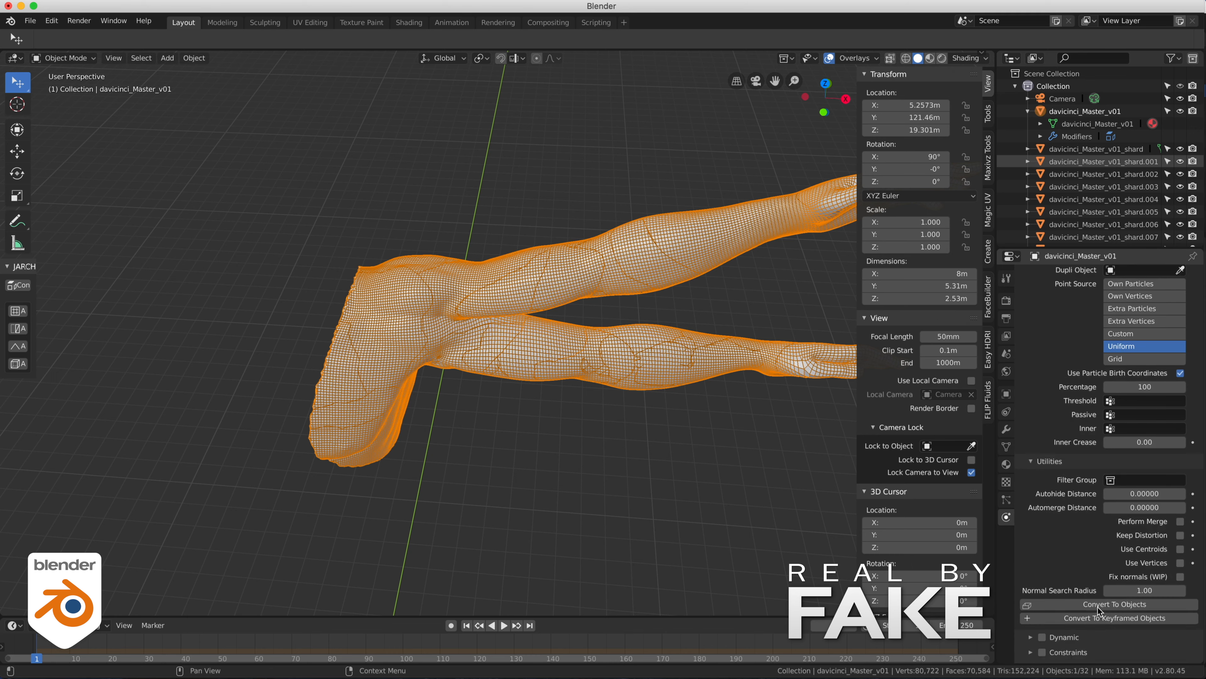
left_click(1083, 567)
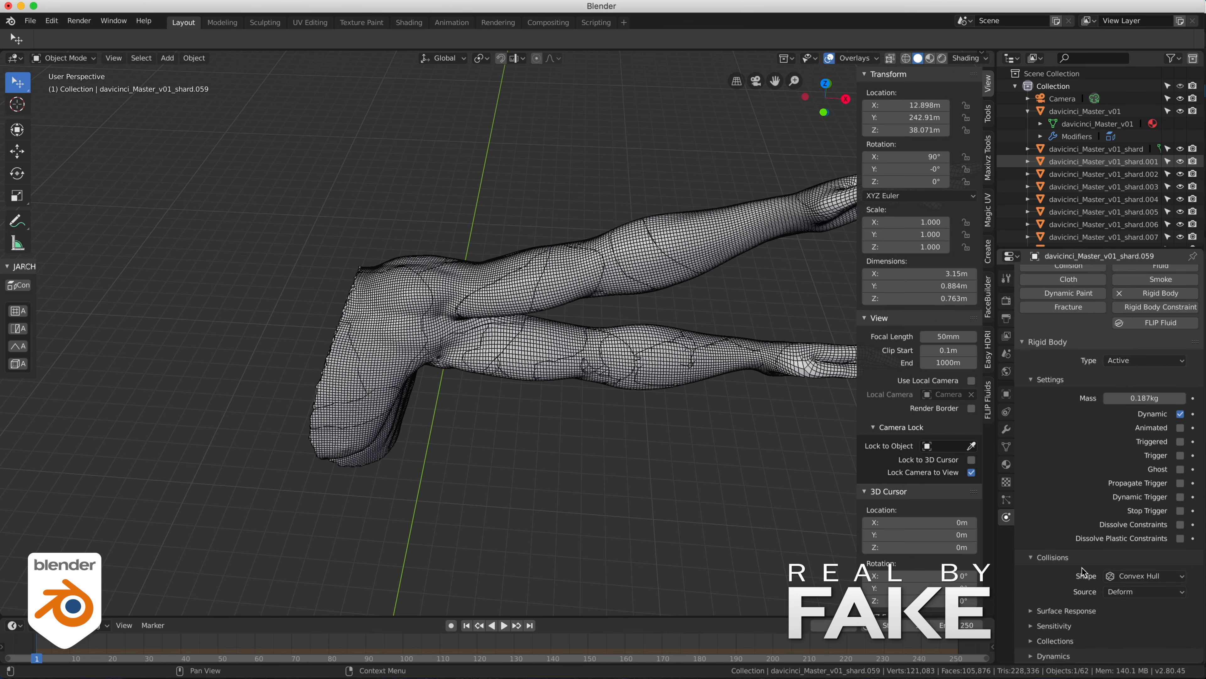
- Hide the original davicinci_Master_v01 arms object and bring its shards back into break400.blend, checking them around the shoulder
left_click(1028, 111)
left_click(1085, 111)
left_click(1180, 111)
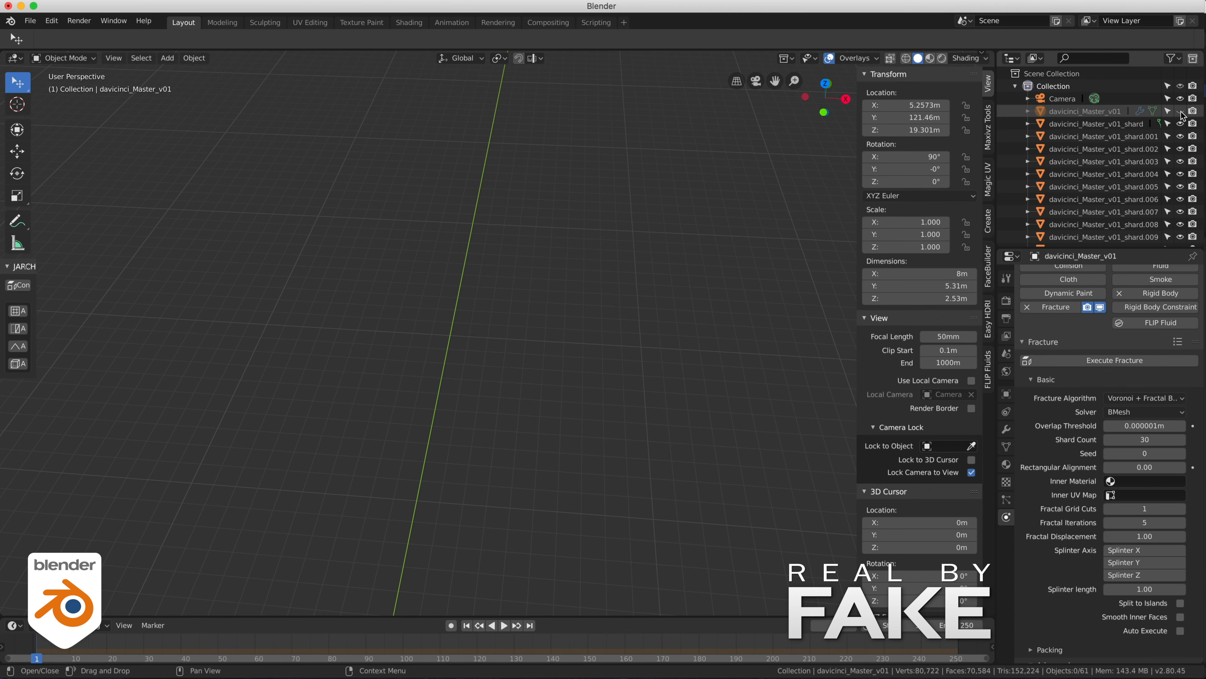
middle_click_drag(430, 215, 511, 175)
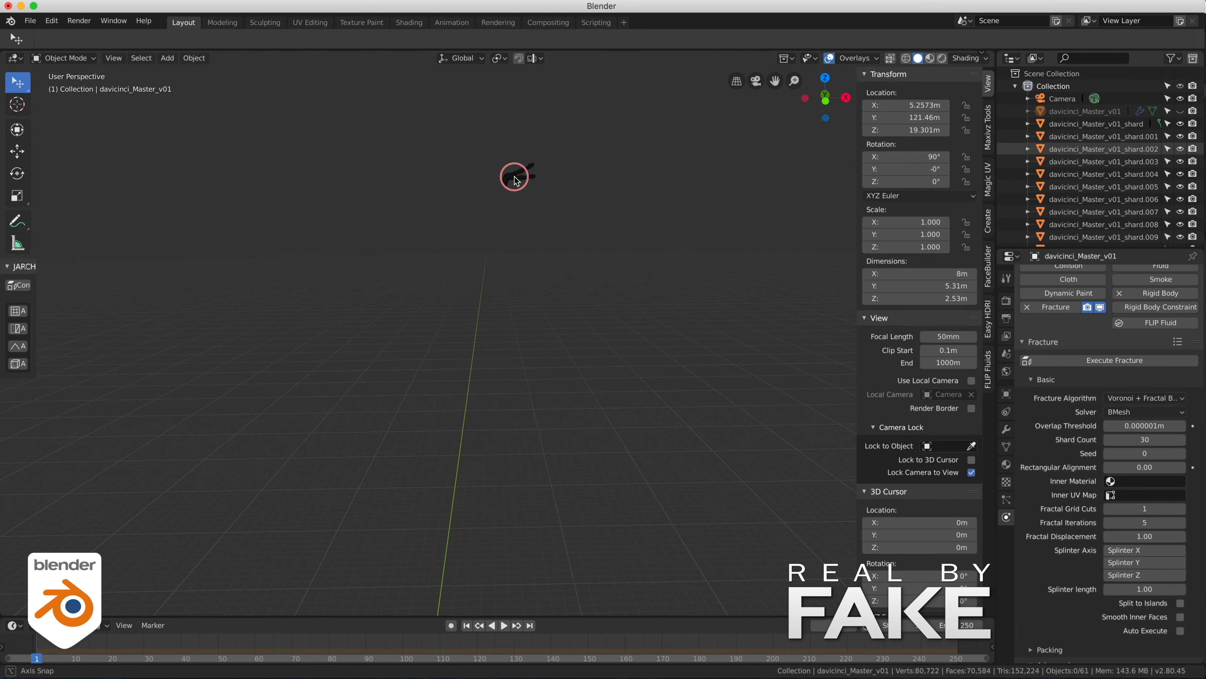
left_click_drag(490, 151, 542, 202)
left_click(1179, 111)
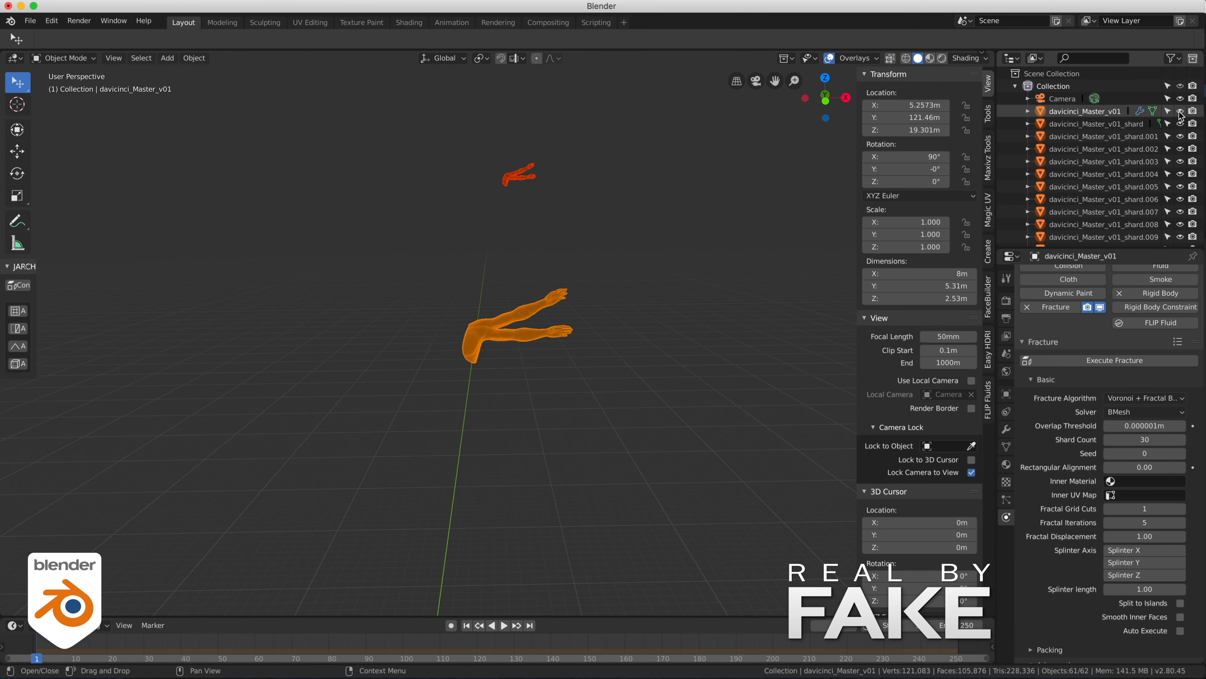
left_click(1179, 111)
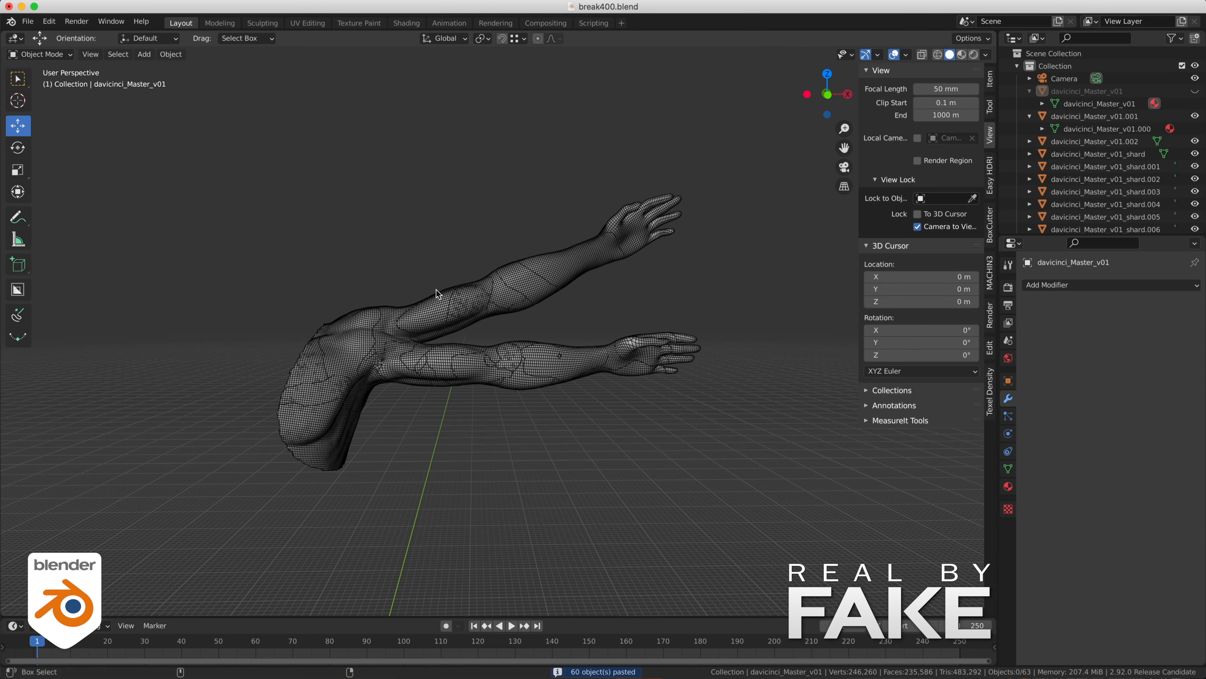
middle_click_drag(308, 286, 446, 273)
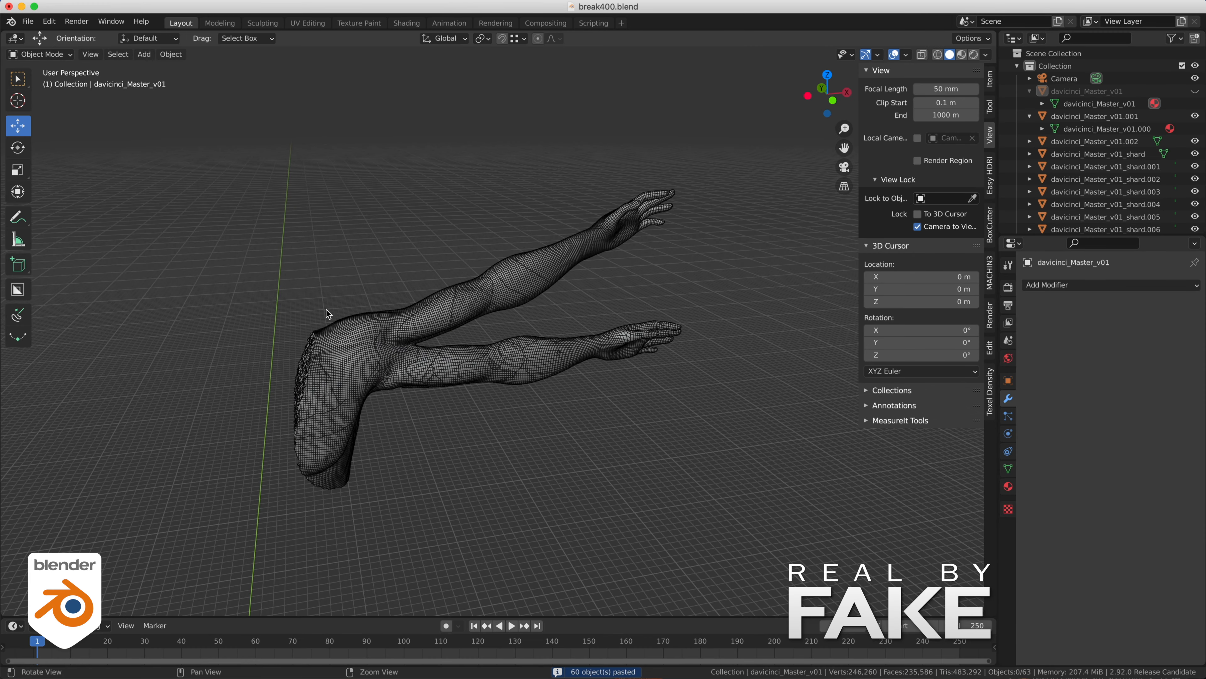
- Check the shards around the shoulder and select the large shoulder piece davicinci_Master_v01_shard.054
left_click(342, 351)
left_click(306, 414)
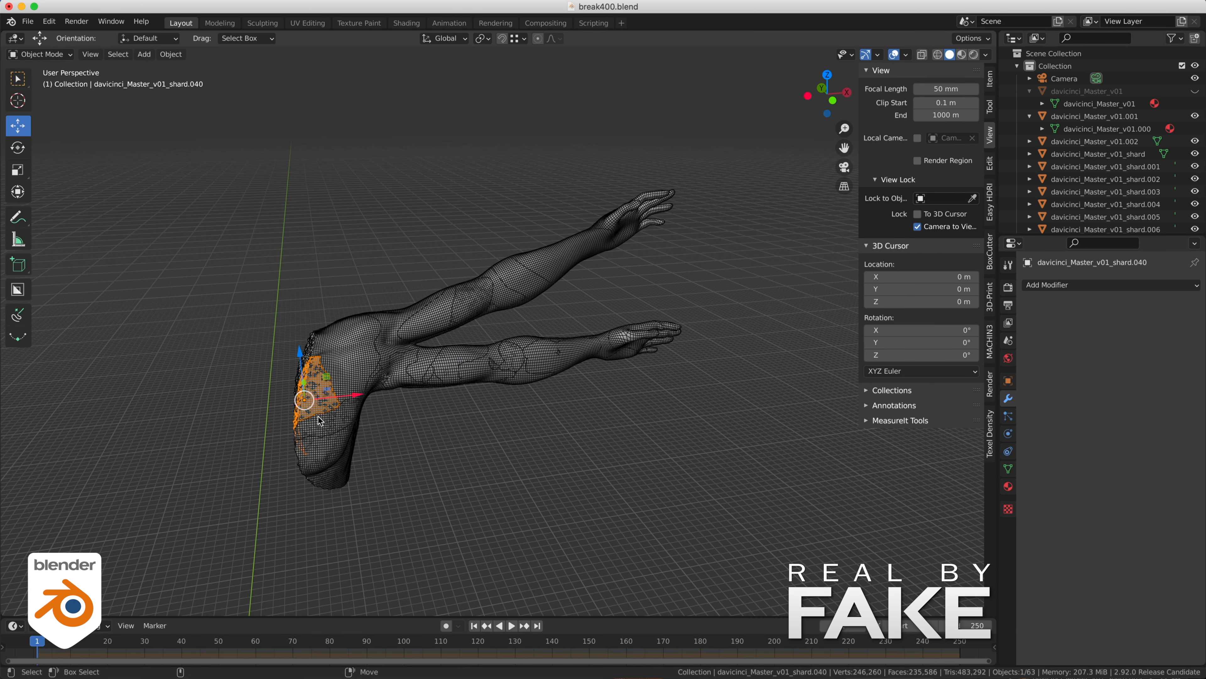
left_click(343, 411)
left_click(360, 363)
left_click(350, 327, "shift")
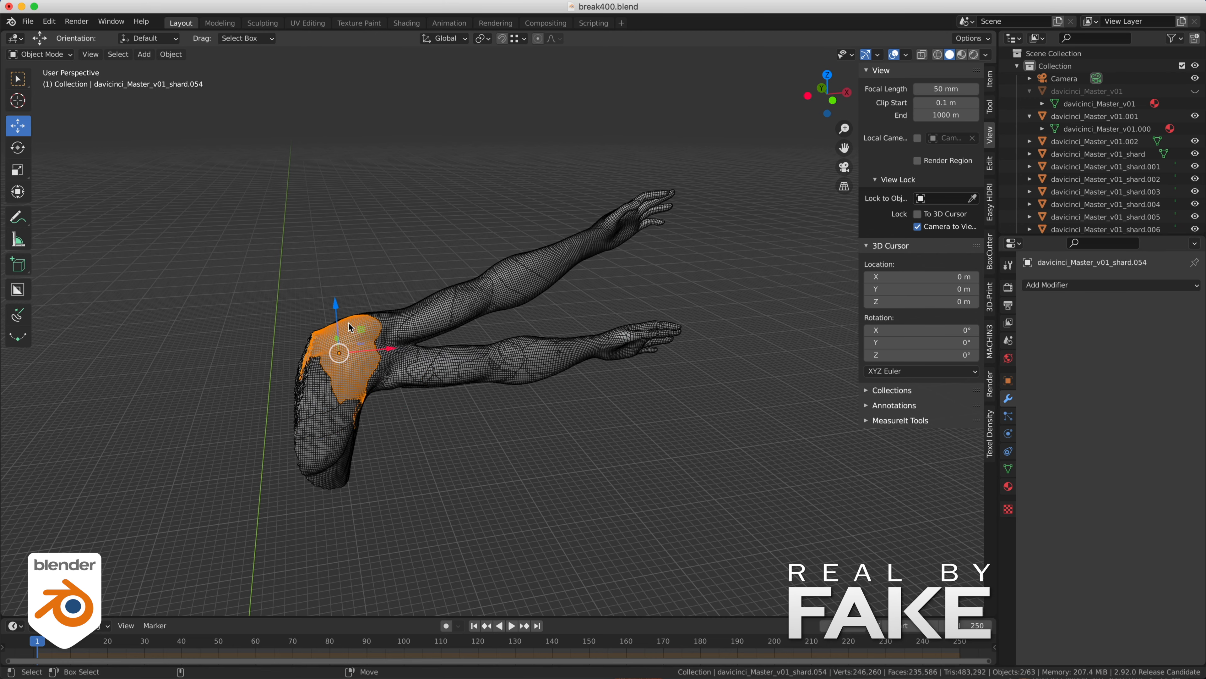
left_click(349, 327, "shift")
left_click(329, 334, "shift")
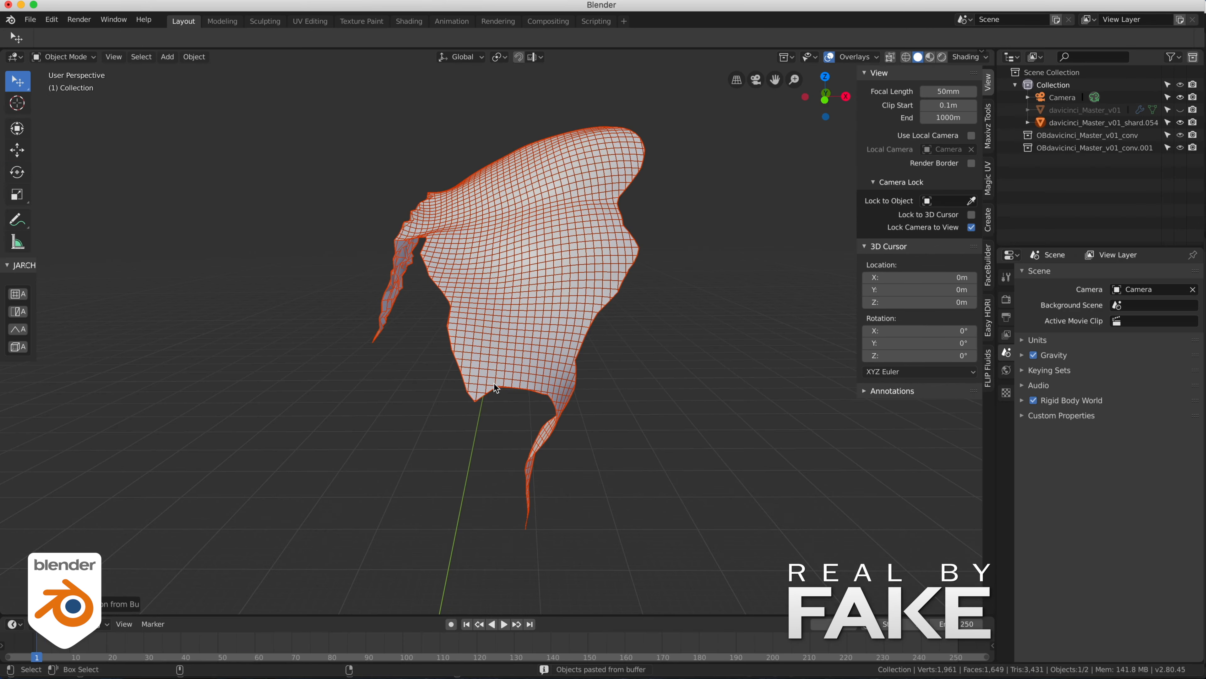
middle_click_drag(495, 388, 420, 320)
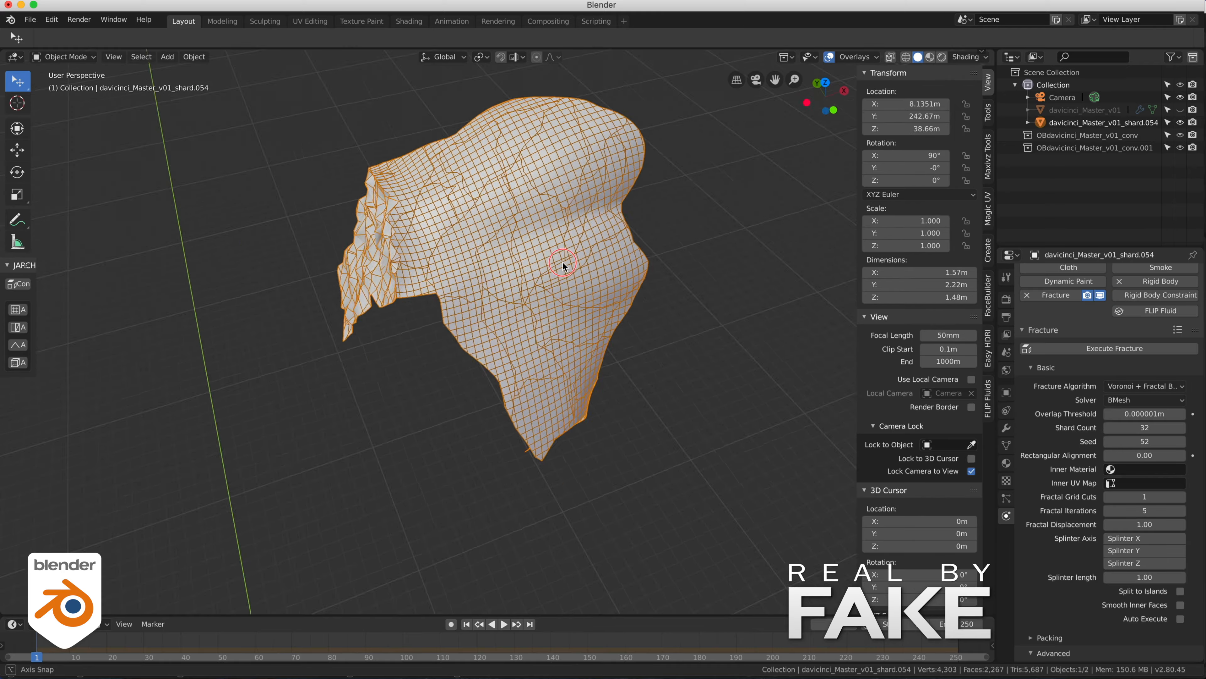
- Convert the fractured shoulder shard davicinci_Master_v01_shard.054 to separate objects in the fracture build
mouse_move(563, 267)
middle_mouse_down()
mouse_move(645, 187)
mouse_move(558, 214)
mouse_move(530, 261)
mouse_move(552, 262)
middle_mouse_up()
scroll(1070, 369, "down", 10)
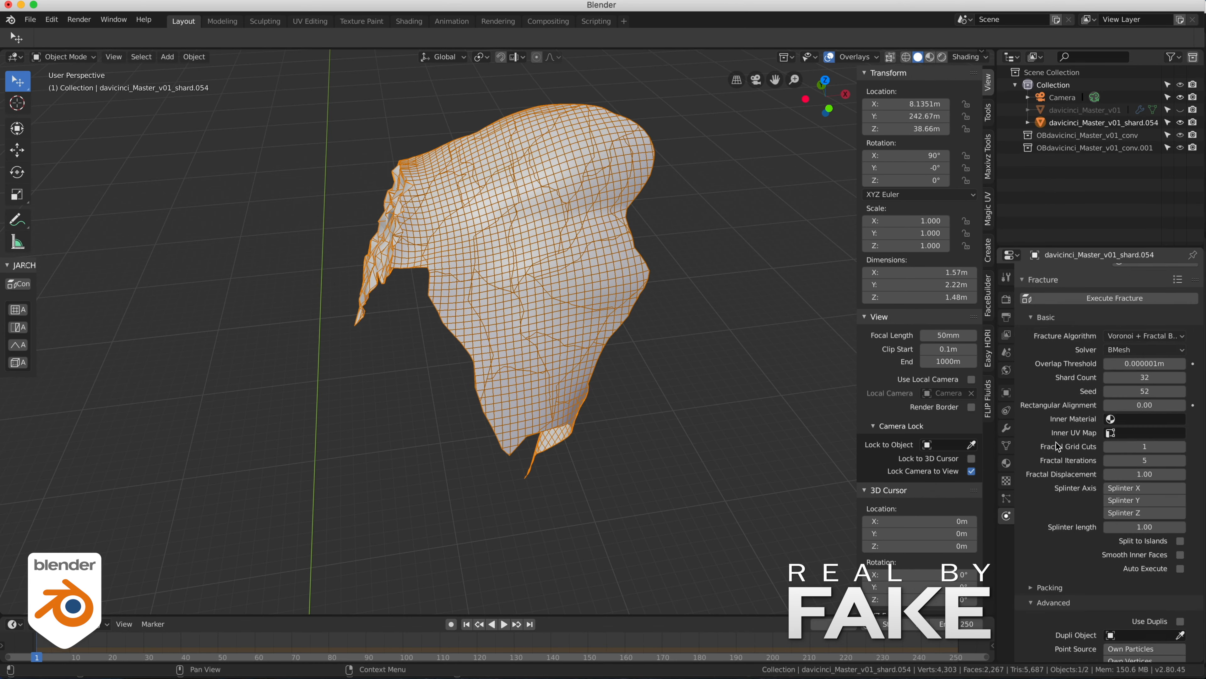
scroll(1058, 449, "down", 5)
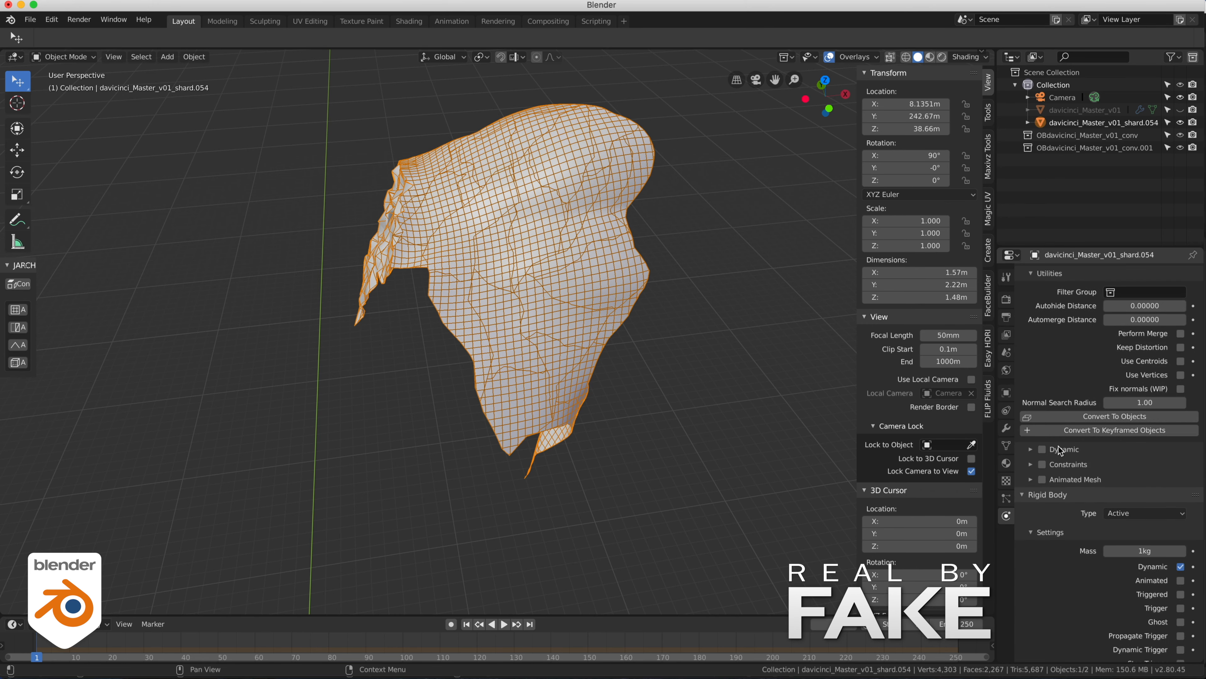
left_click(1090, 418)
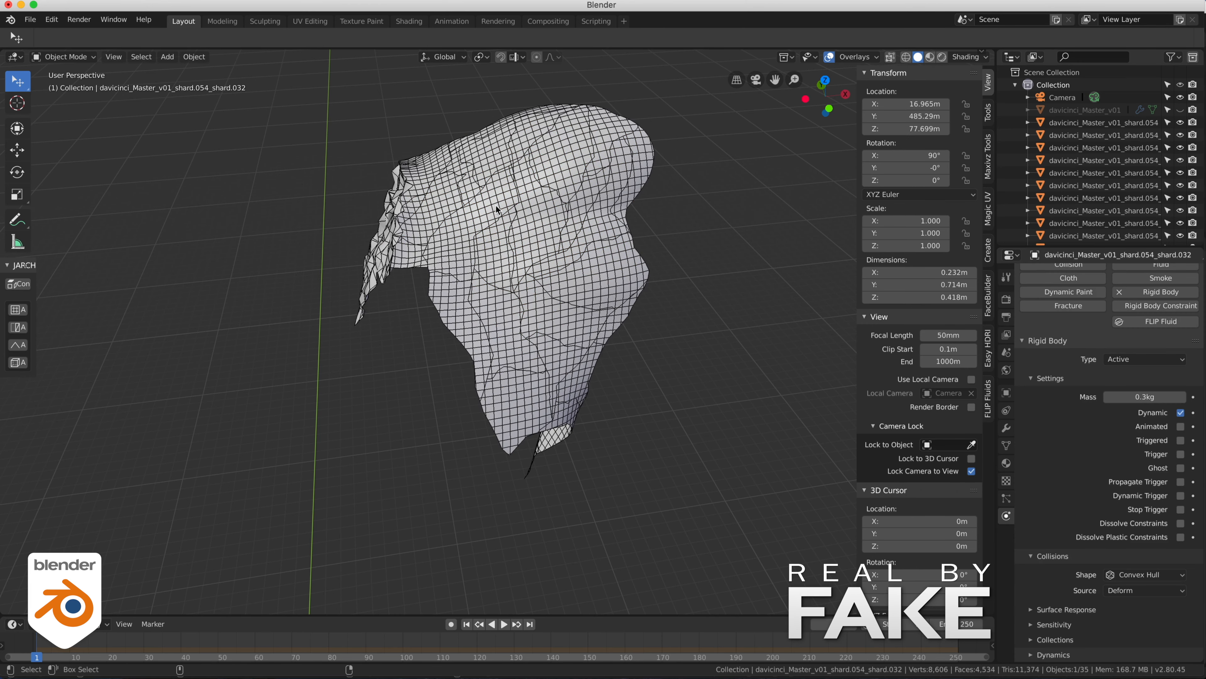
- Select all the converted shoulder pieces by inverting the selection and copy the objects
left_click(537, 203)
left_click_drag(608, 244, 595, 202, "alt")
middle_click_drag(595, 202, 666, 304, "alt")
left_click_drag(666, 304, 654, 323, "alt")
key("ctrl+i")
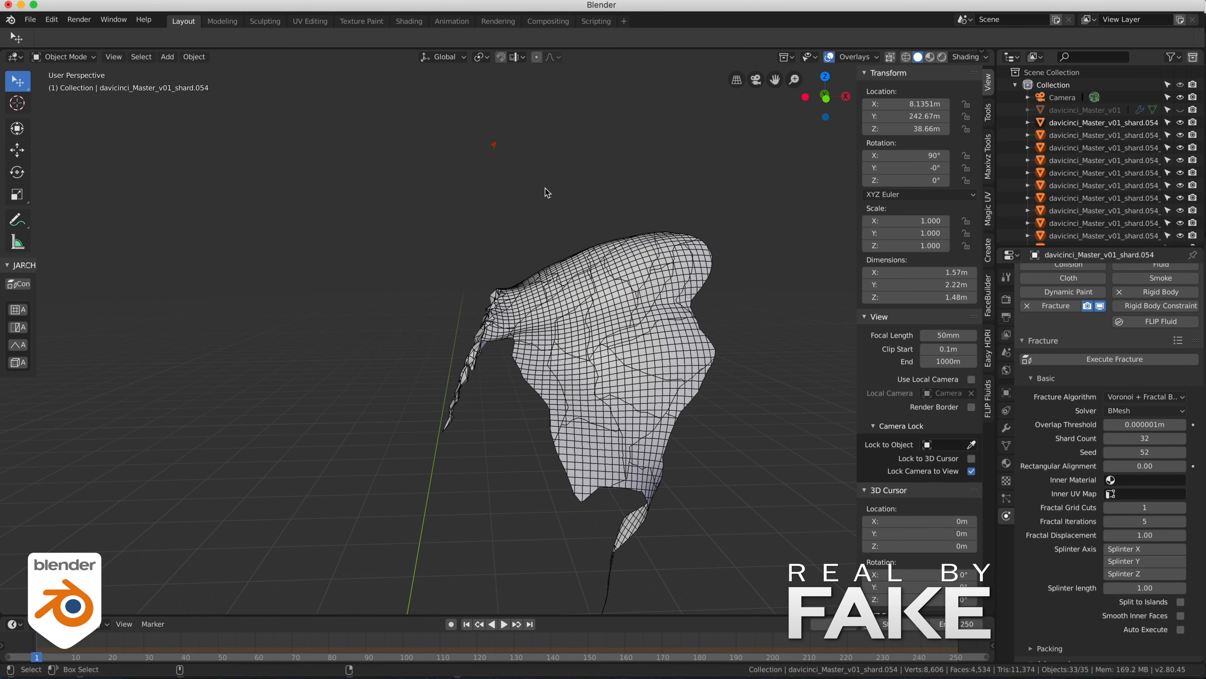
key("KP_Decimal")
left_click_drag(539, 190, 456, 167, "alt")
left_click(498, 222)
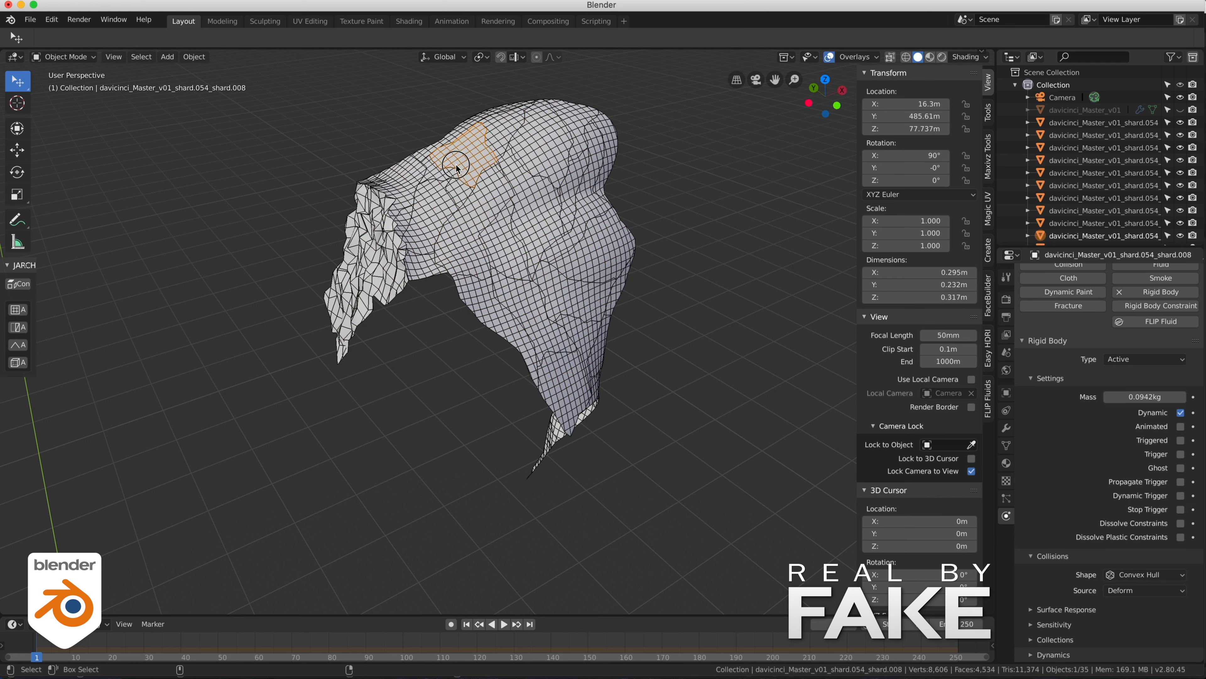
key("ctrl+i")
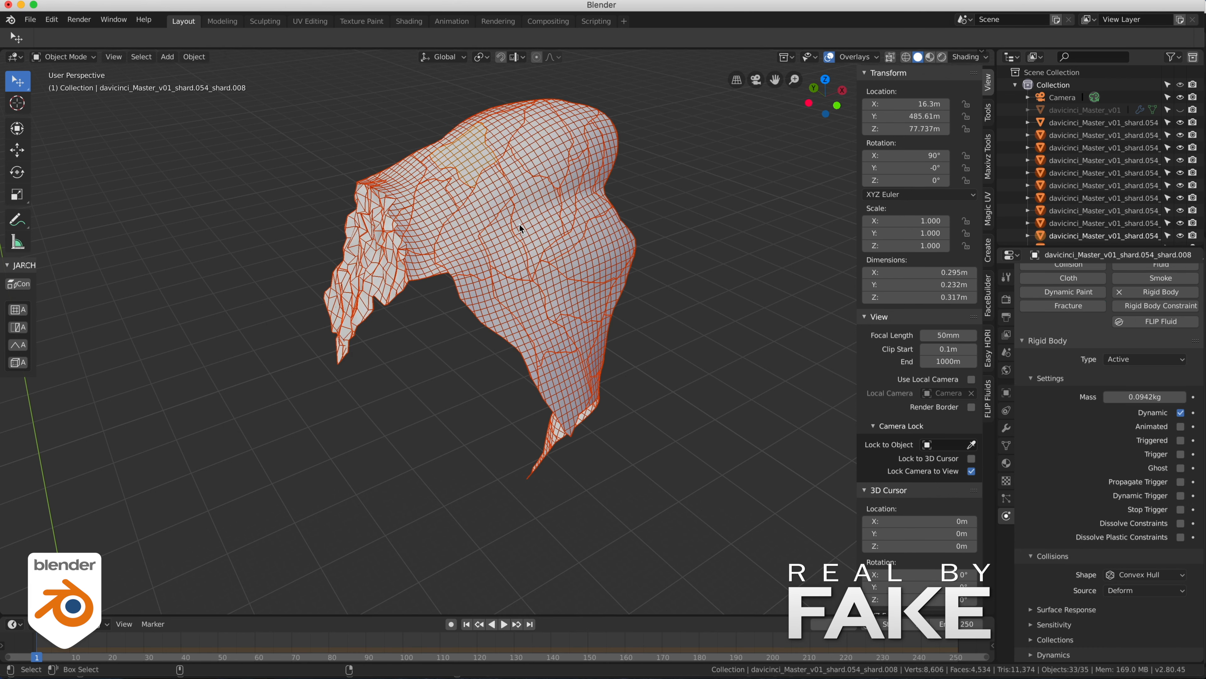
right_click(519, 228)
left_click(194, 56)
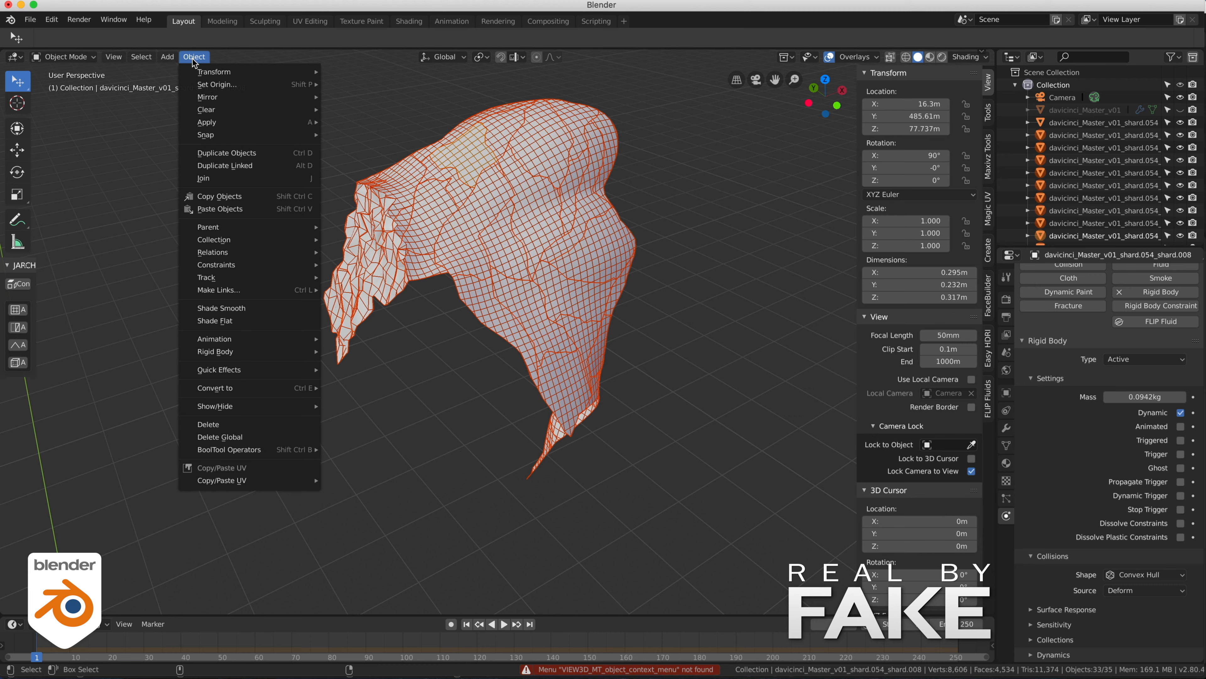
left_click(245, 197)
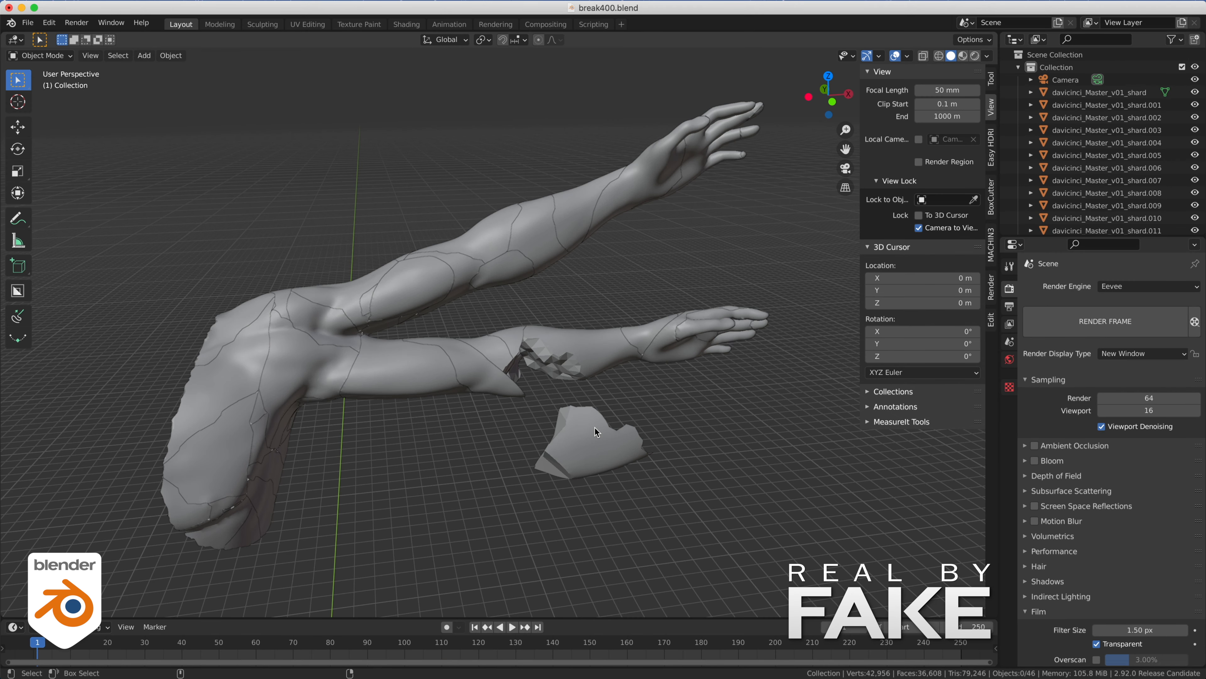
- Isolate the loose shard davicinci_Master_v01_shard.011 below the forearm in local view and open it in Edit Mode
left_click(641, 280)
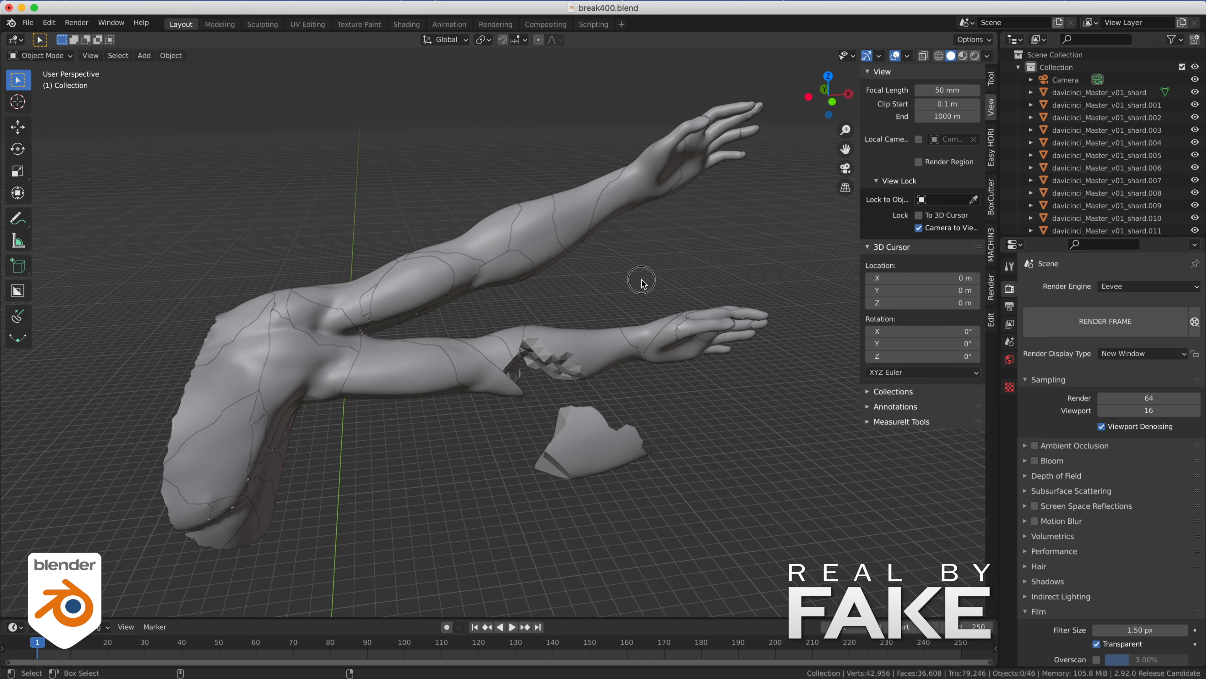
left_click(584, 417)
middle_click_drag(584, 416, 257, 379)
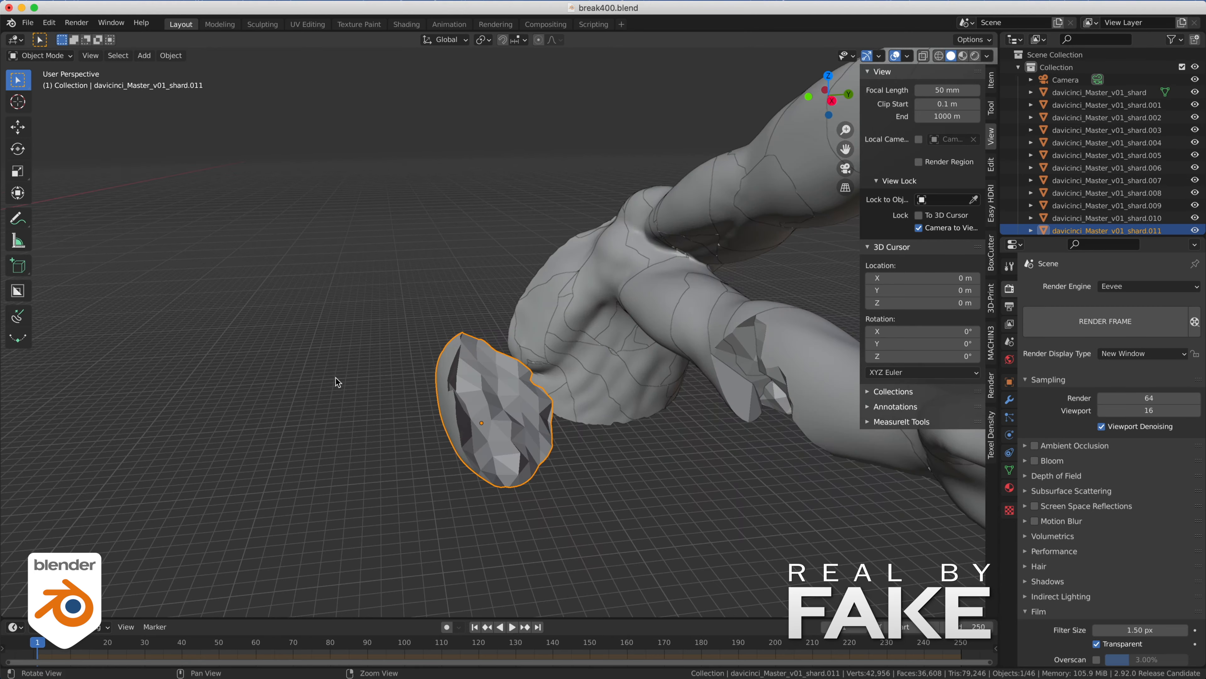
middle_click_drag(335, 381, 390, 248)
key("KP_Divide")
key("ctrl+Tab")
left_click(393, 361)
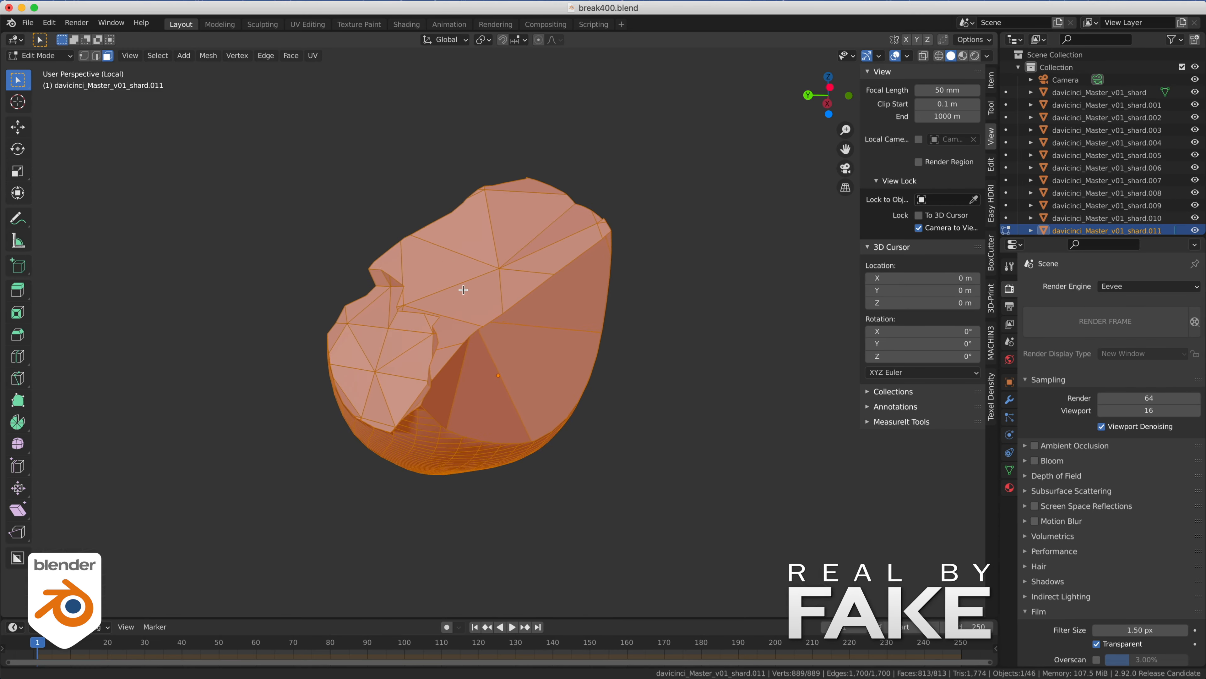
- Deselect all of the shard's geometry and set up circle selection with a radius of 69
key("alt+a")
left_click(17, 80)
left_click(48, 131)
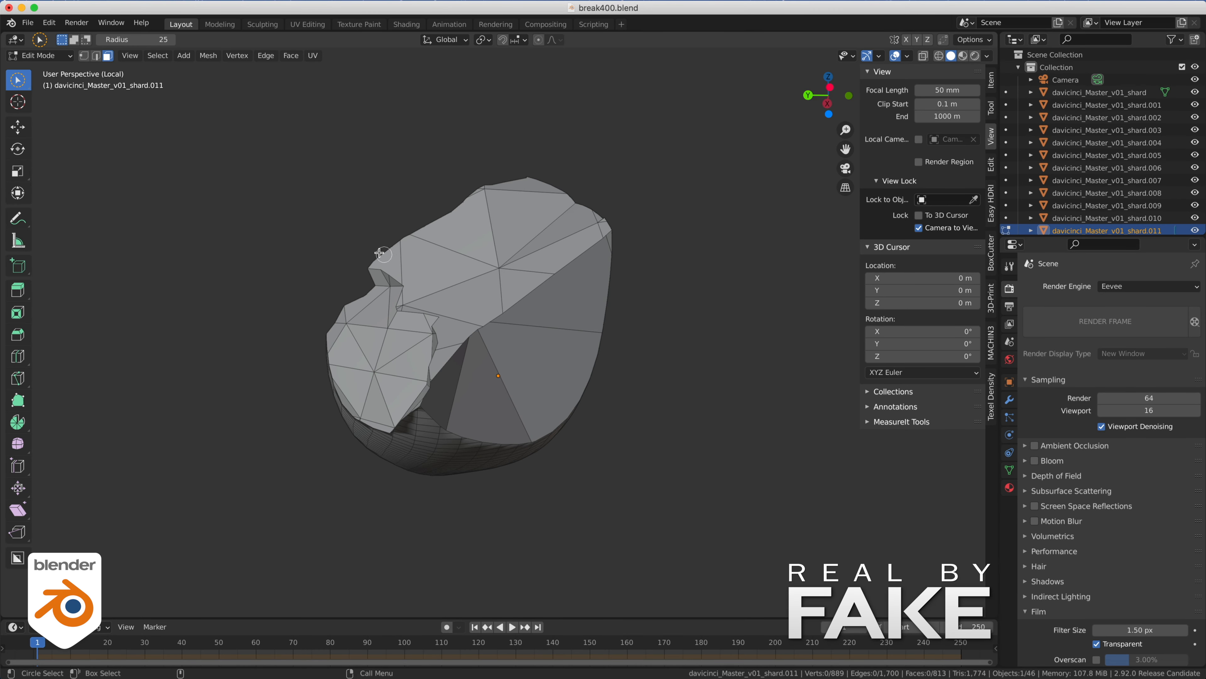
middle_click_drag(379, 253, 363, 248)
left_click_drag(164, 40, 157, 40)
- Circle-select the jagged inner fracture faces all around the shard and delete those faces
mouse_move(456, 279)
left_mouse_down()
mouse_move(556, 224)
mouse_move(381, 351)
left_mouse_up()
mouse_move(380, 350)
middle_mouse_down()
mouse_move(455, 310)
mouse_move(536, 333)
middle_mouse_up()
mouse_move(537, 332)
left_mouse_down()
mouse_move(605, 369)
mouse_move(519, 376)
mouse_move(464, 316)
left_mouse_up()
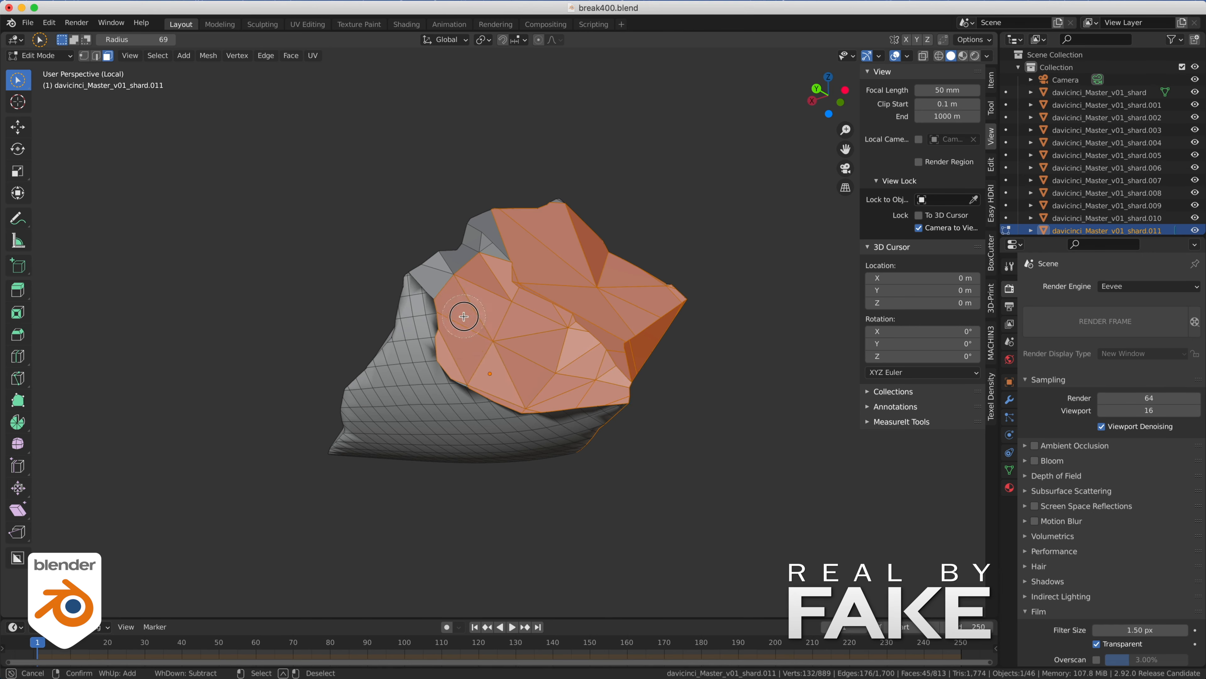
middle_click_drag(474, 364, 492, 341)
left_click_drag(492, 341, 554, 217)
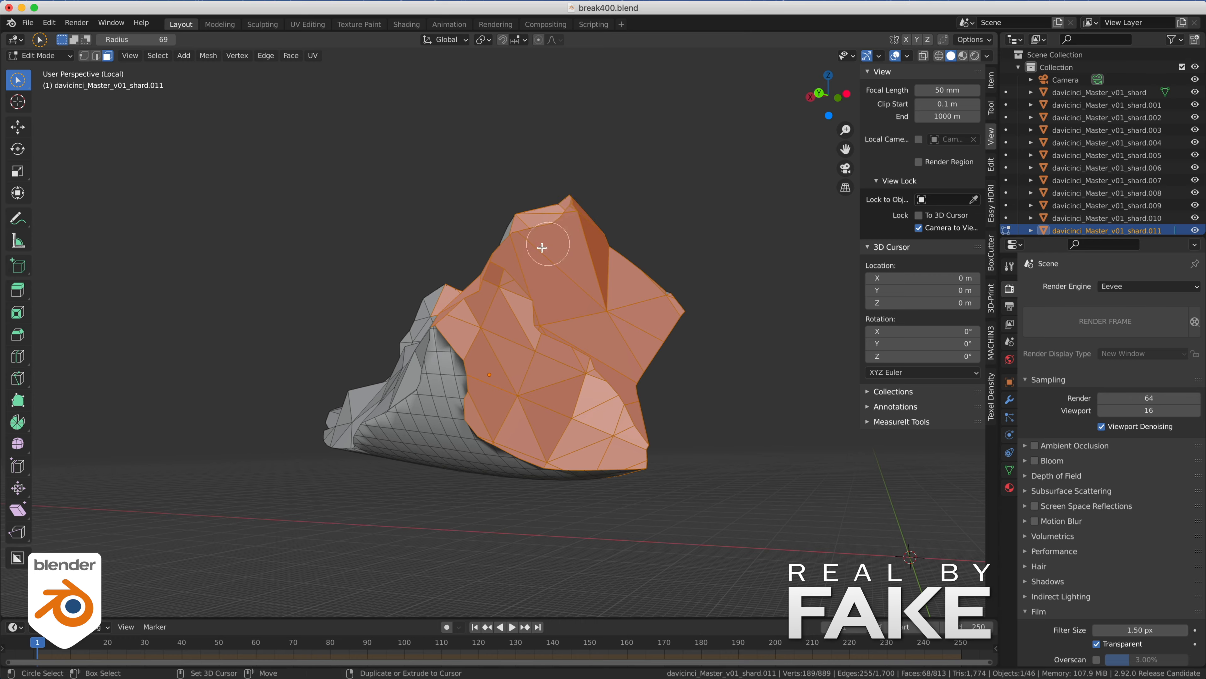
middle_click_drag(548, 244, 565, 298)
mouse_move(565, 298)
left_mouse_down()
mouse_move(574, 398)
mouse_move(511, 439)
mouse_move(546, 433)
left_mouse_up()
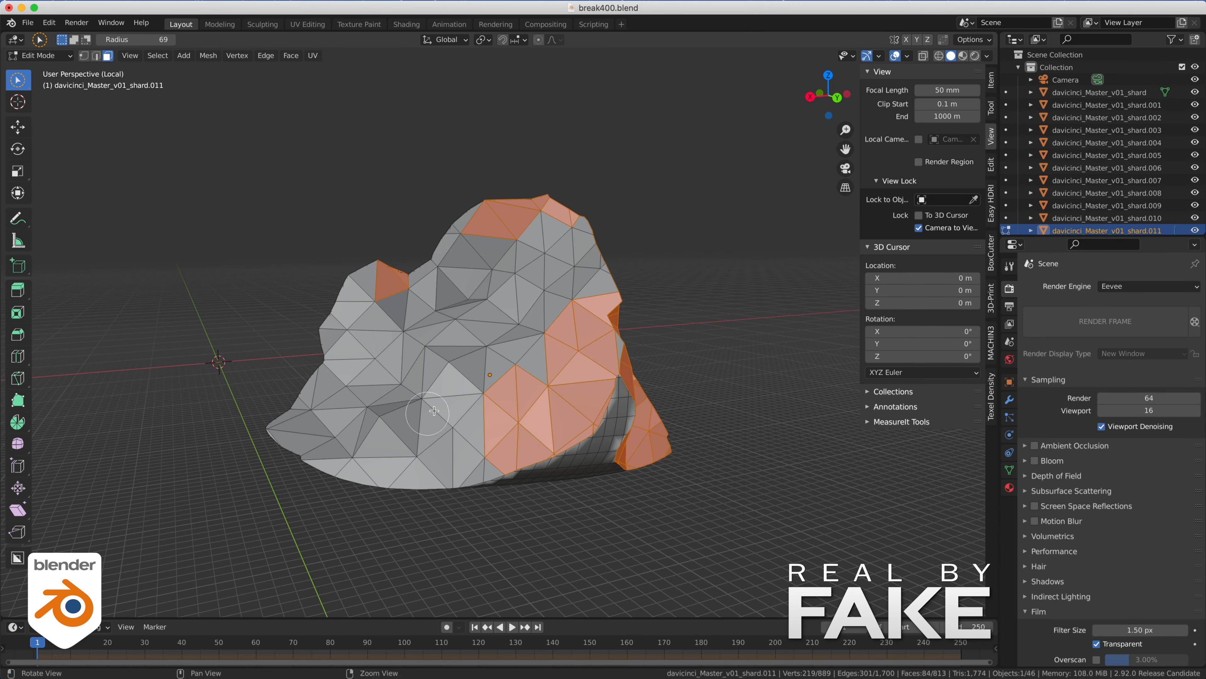
middle_click_drag(546, 432, 598, 481)
left_click_drag(599, 481, 356, 548)
mouse_move(435, 456)
middle_mouse_down()
mouse_move(471, 306)
mouse_move(449, 431)
mouse_move(410, 440)
middle_mouse_up()
mouse_move(380, 459)
left_mouse_down()
mouse_move(360, 296)
mouse_move(461, 247)
left_mouse_up()
mouse_move(470, 242)
middle_mouse_down()
mouse_move(339, 288)
mouse_move(655, 329)
mouse_move(350, 323)
middle_mouse_up()
key("x")
key("f")
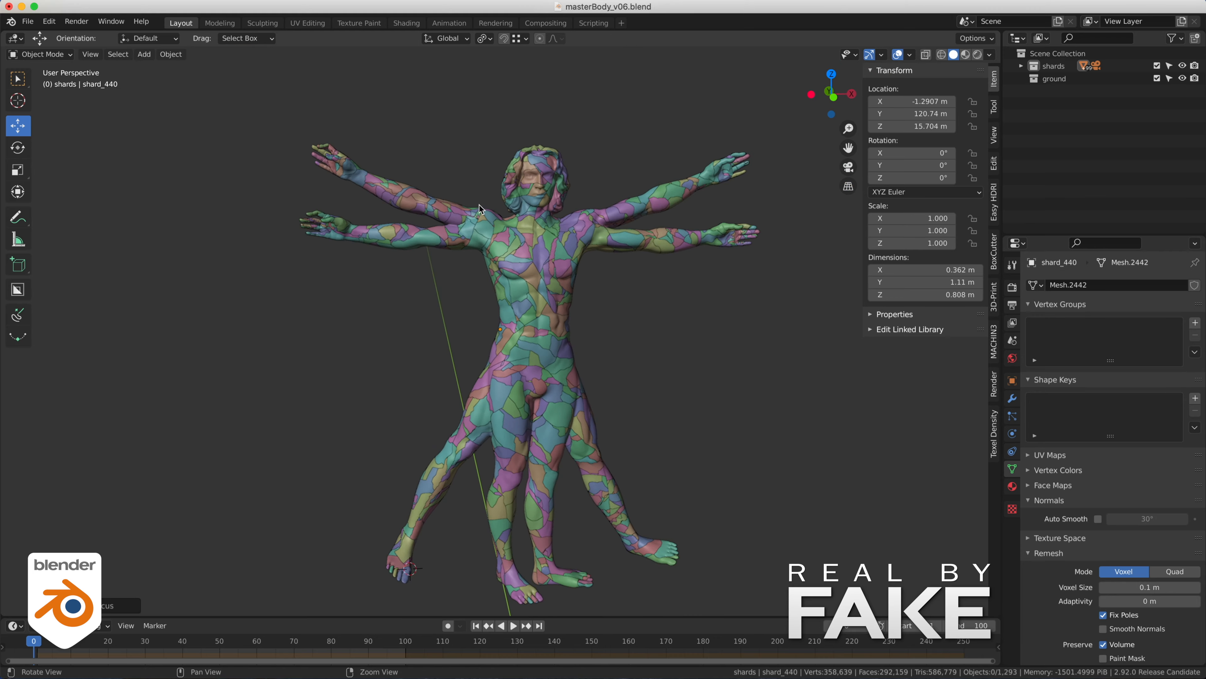
- Examine the fully fractured, color-coded body in masterBody_v06.blend from several angles
middle_click_drag(439, 223, 452, 220)
left_click_drag(452, 218, 435, 211, "alt")
middle_click_drag(445, 212, 433, 239, "alt")
right_click_drag(394, 215, 513, 209, "alt")
middle_click_drag(524, 230, 291, 237)
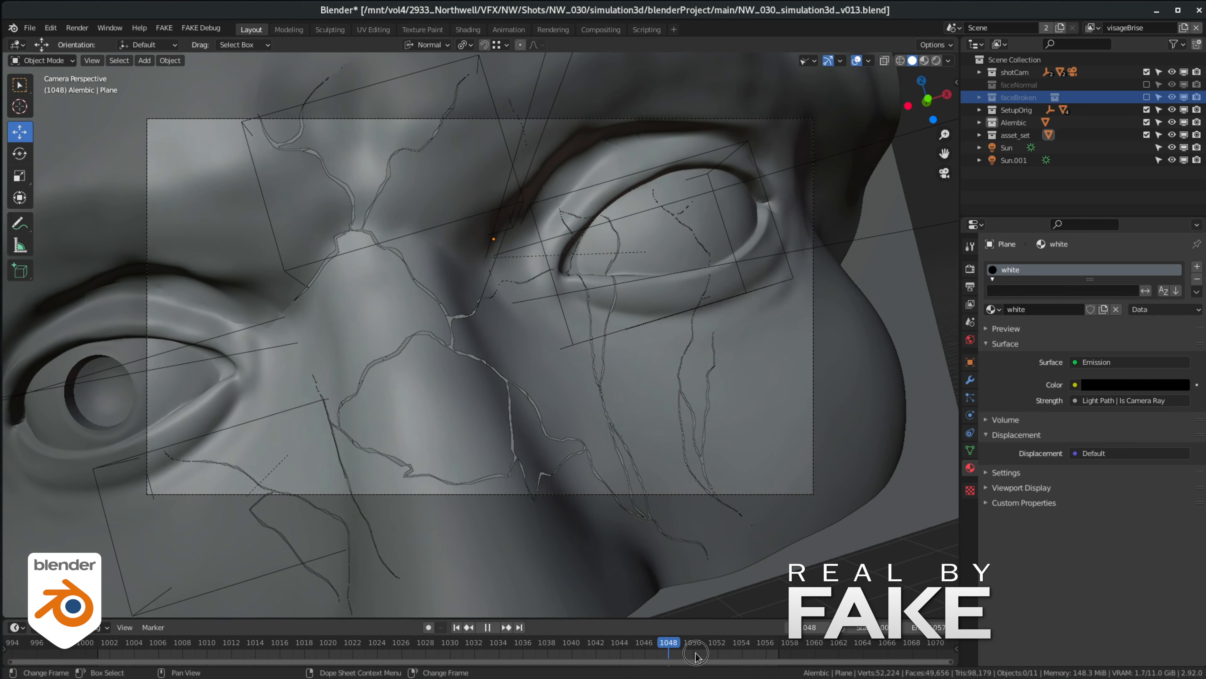
- In NW_030_simulation3d_v013.blend, go to frame 1043, display the Sphere.002 bounds below the eye as Wire, and play the animation
key("space")
left_click_drag(648, 652, 605, 647)
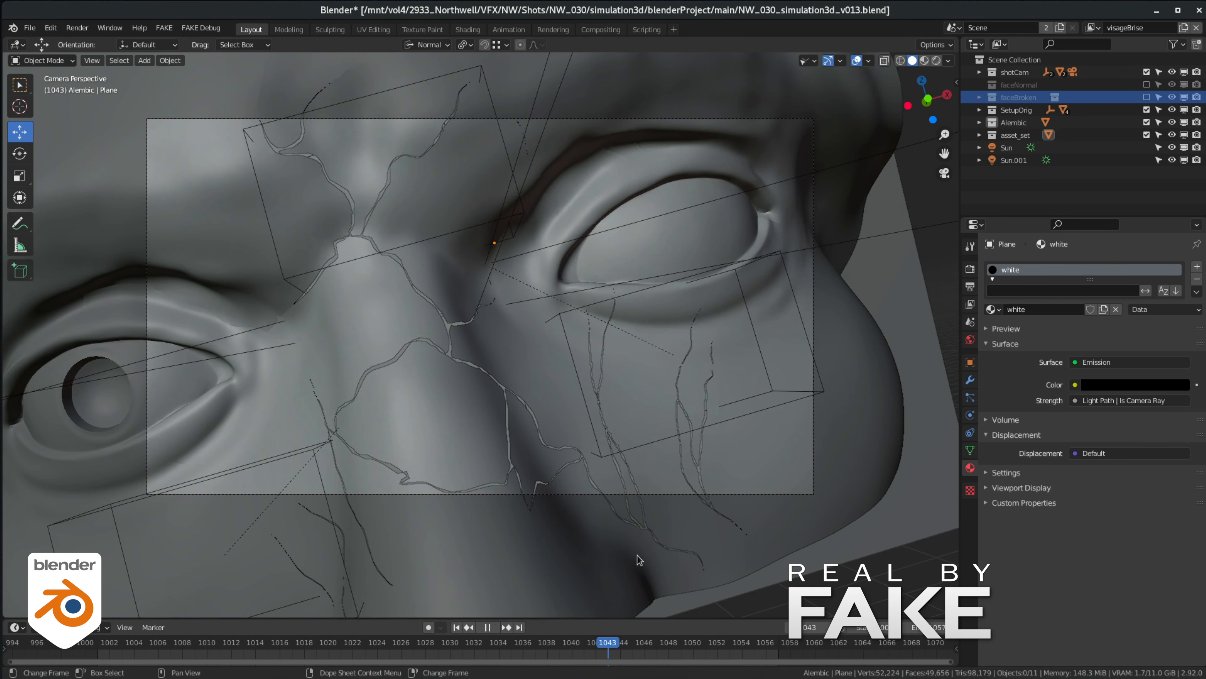
left_click(674, 354)
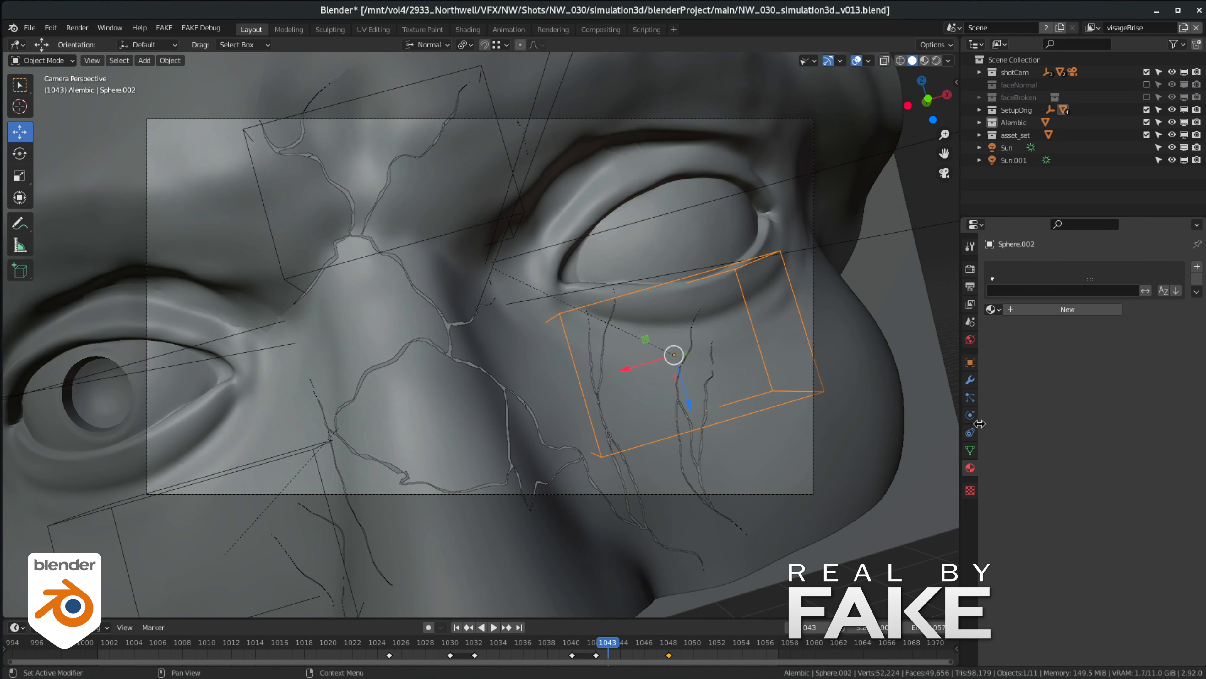
left_click(970, 362)
scroll(1031, 556, "down", 4)
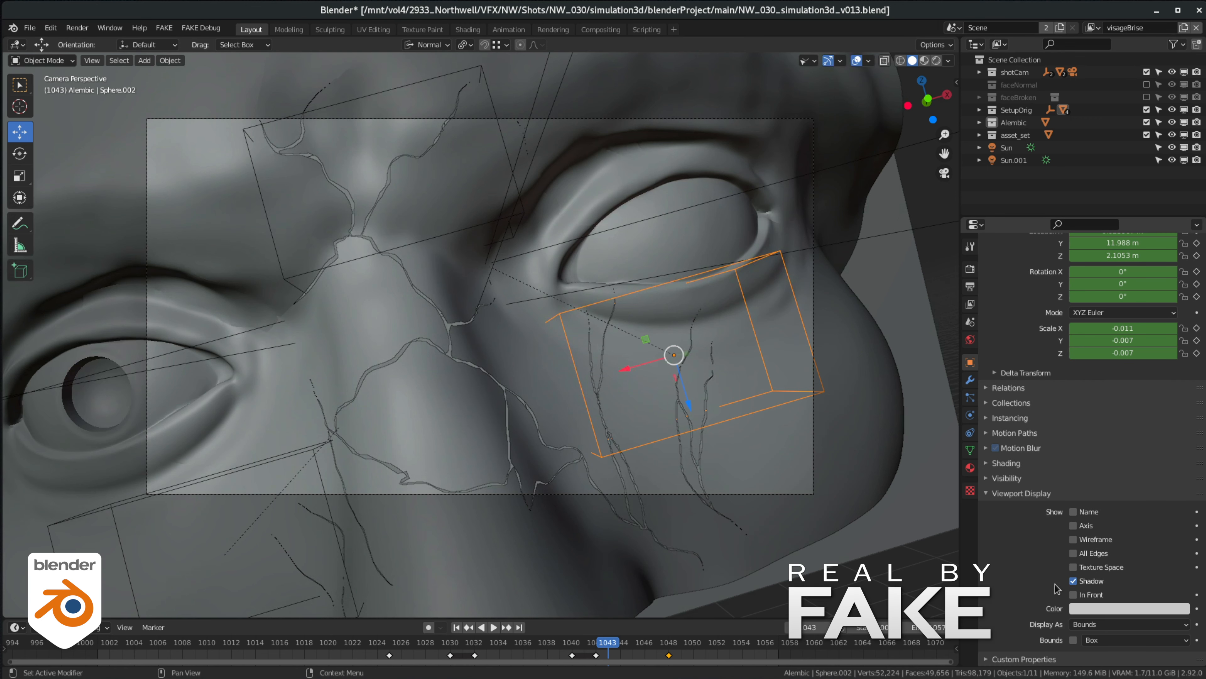
left_click(1101, 629)
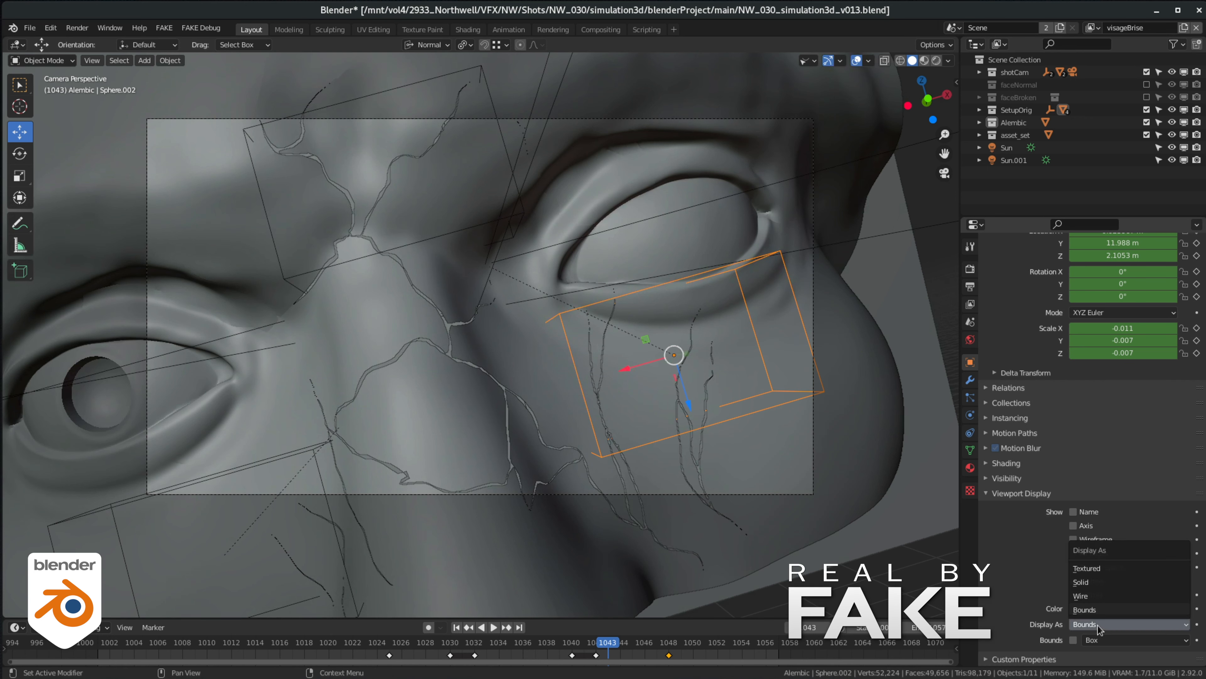
left_click(1098, 596)
key("space")
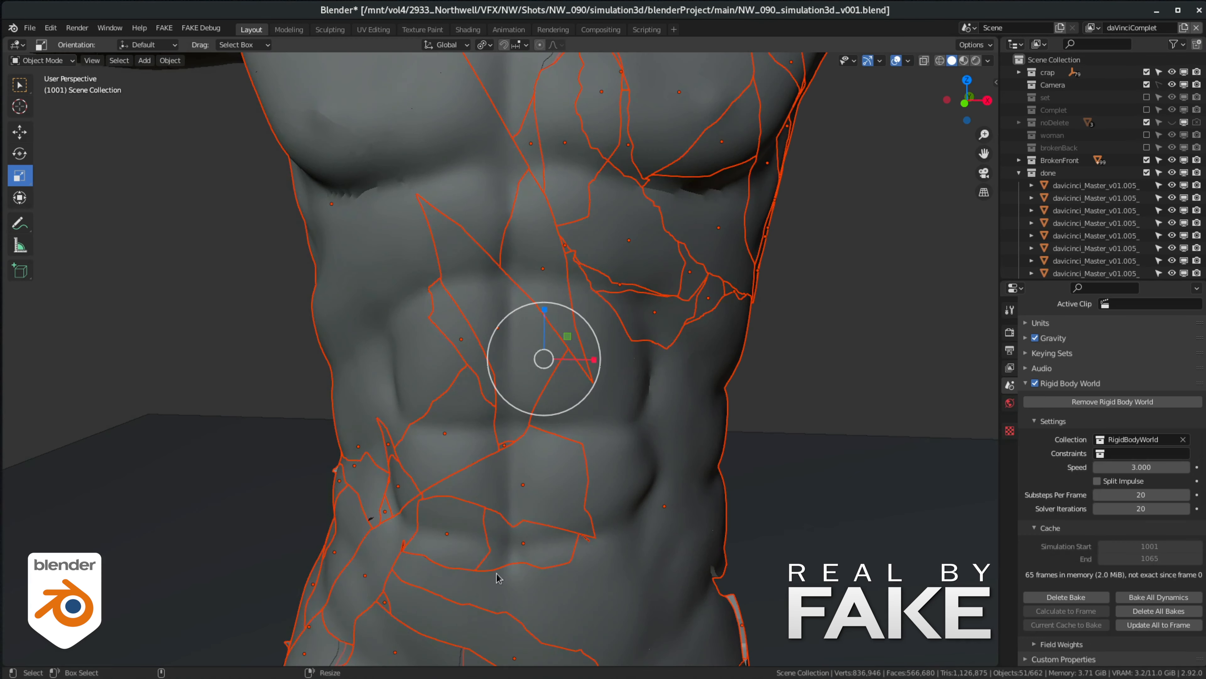
- Scale the selected torso shards to about 0.967 around their individual origins in NW_090_simulation3d_v001.blend
left_click(491, 49)
left_click(519, 120)
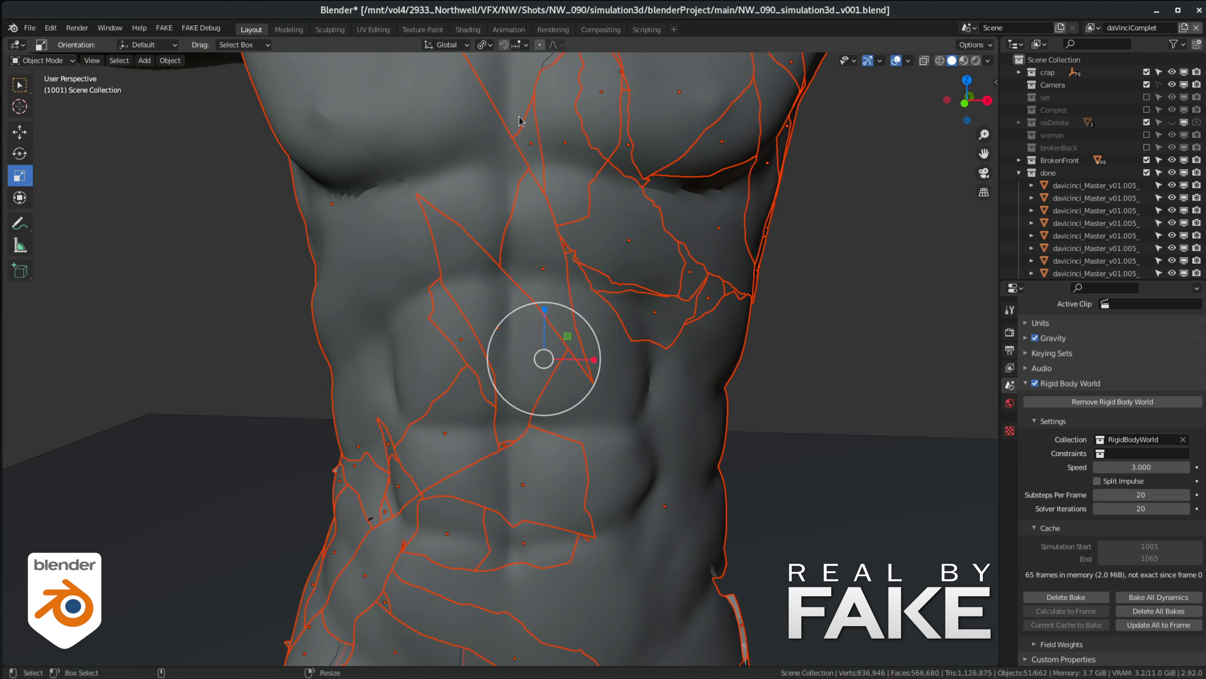
key("s")
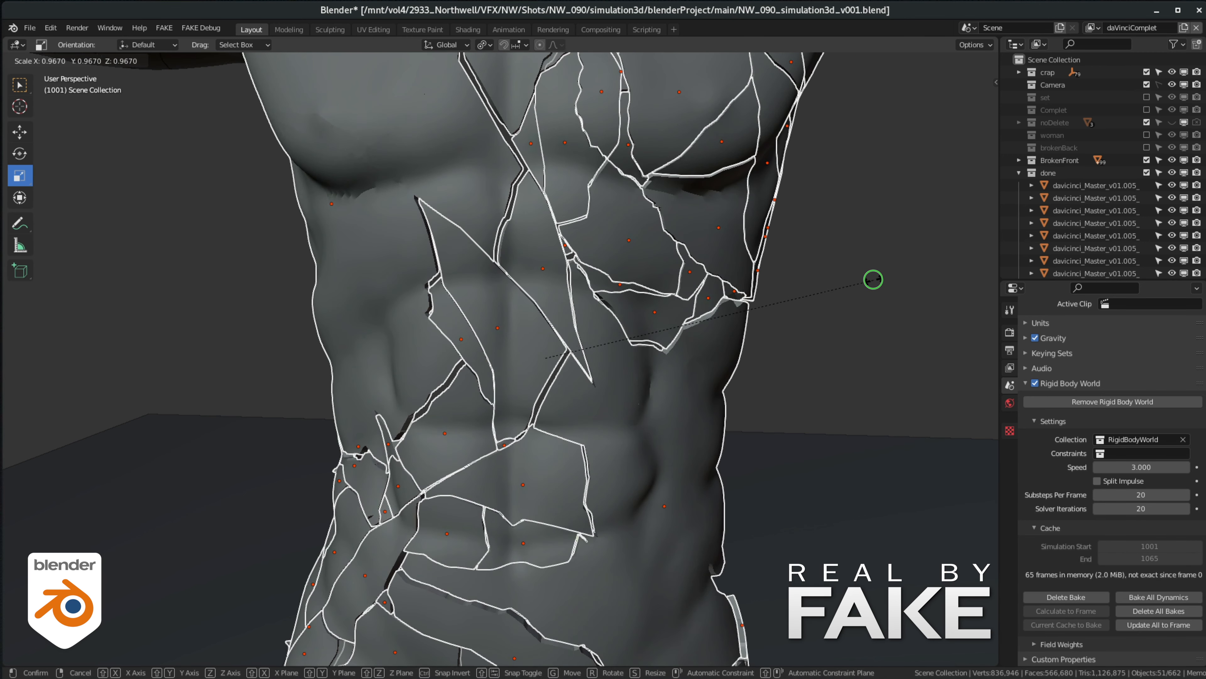
left_click(873, 279)
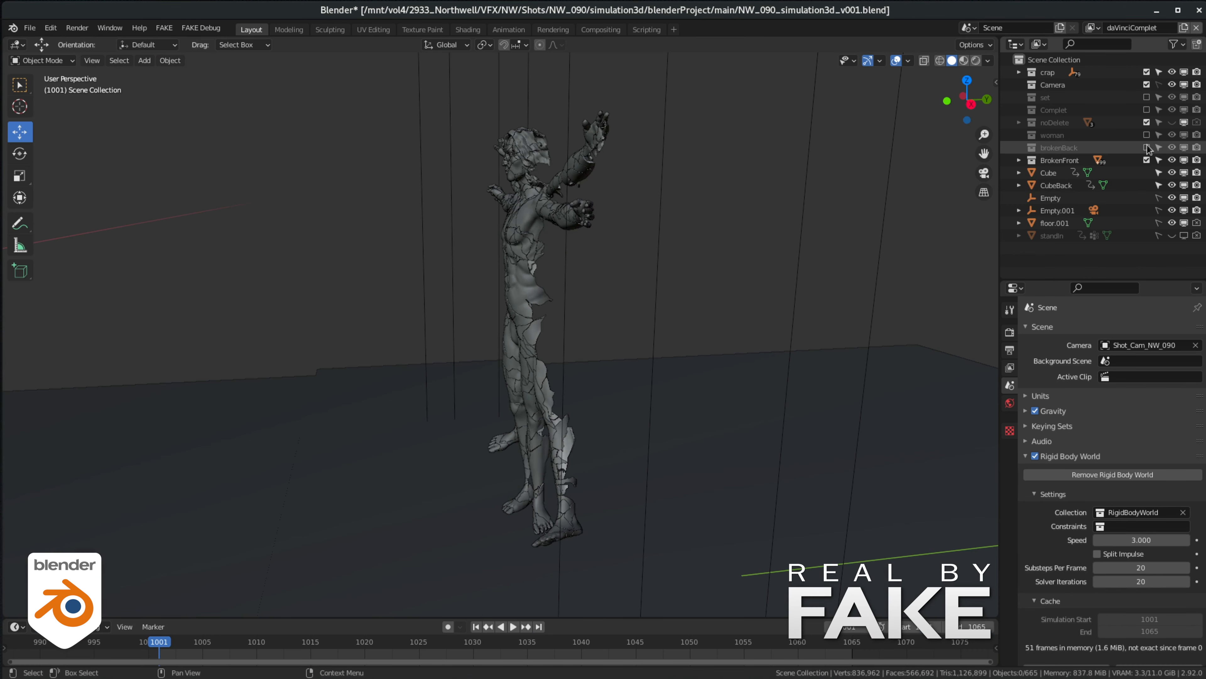
- Hide CubeBack, select the animated Cube beside the statue, and play the front shards' simulation from the side
left_click_drag(644, 202, 551, 210, "alt")
left_click(1172, 186)
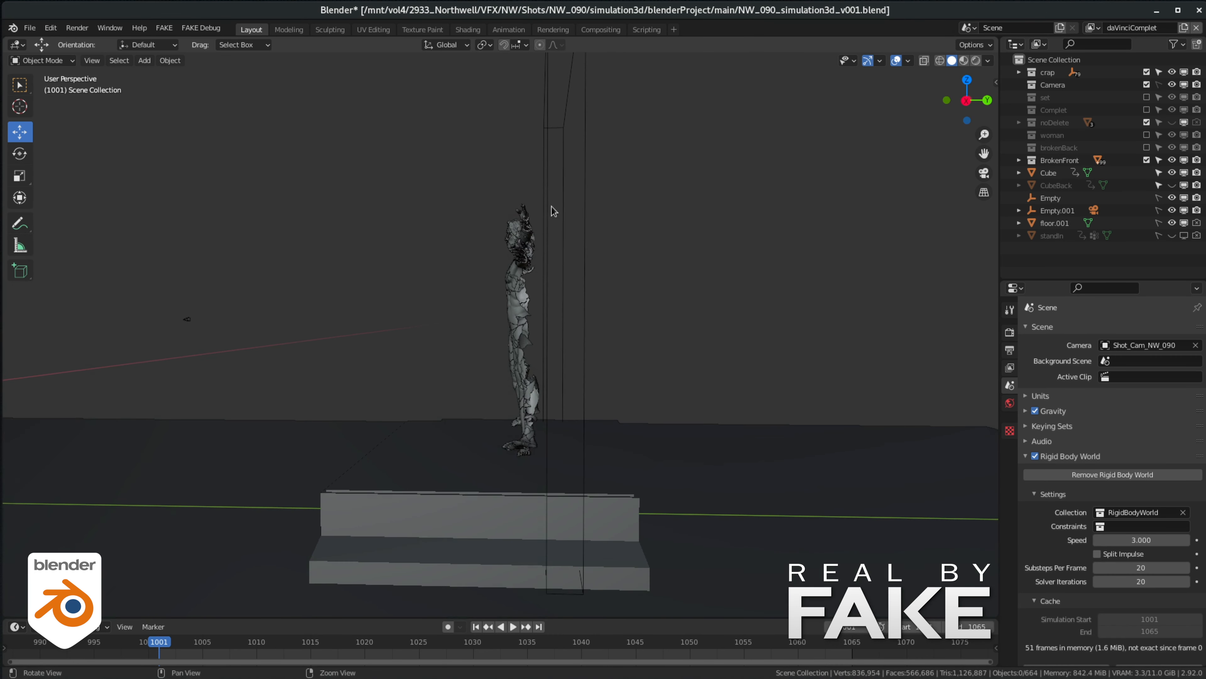
left_click(595, 364)
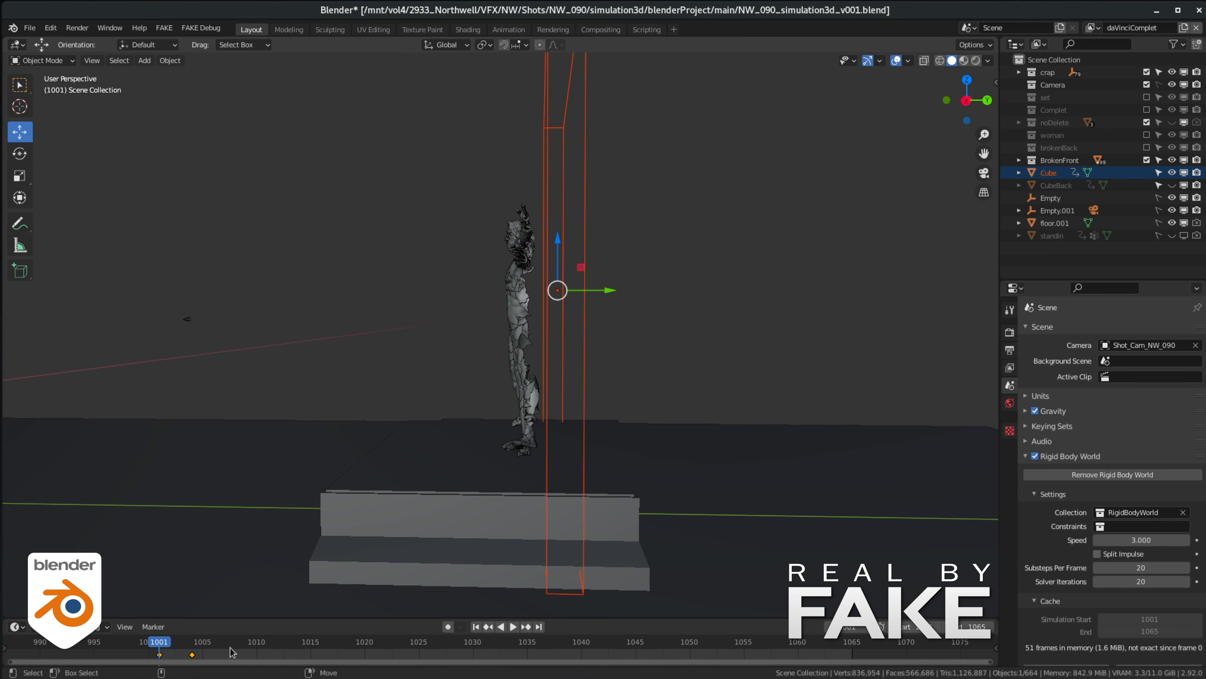
left_click(513, 627)
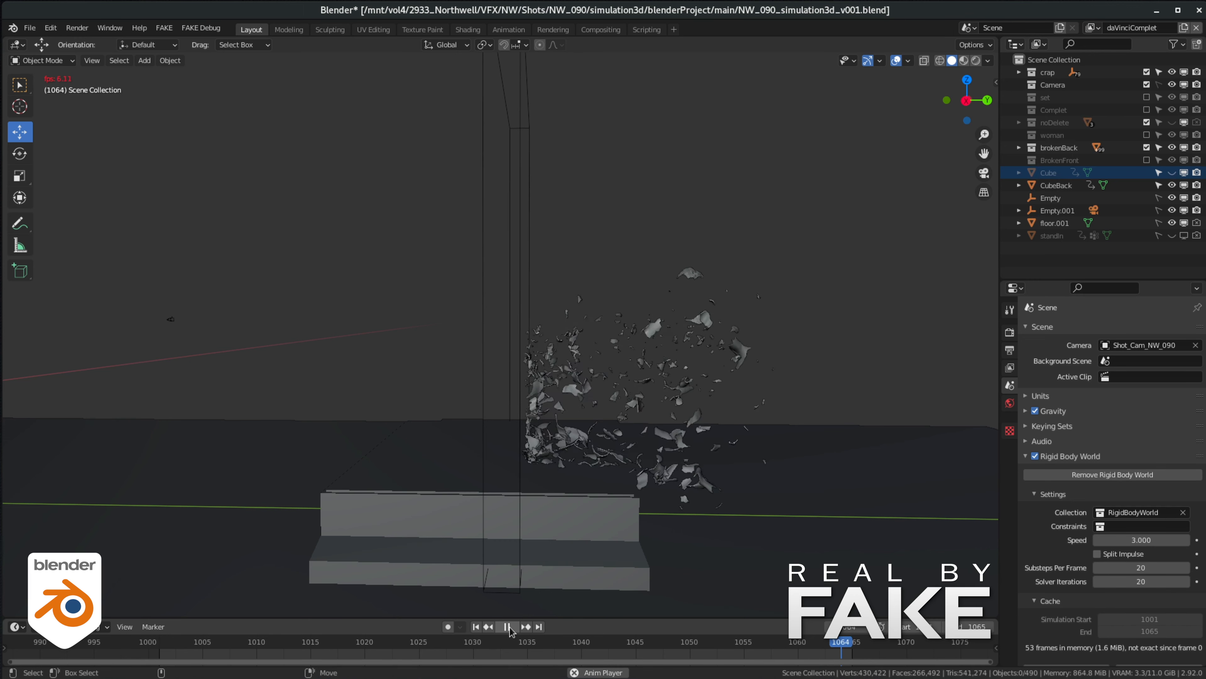
- Enable the BrokenFront collection alongside brokenBack, unhide Cube, and play the combined simulation from frame 1001
left_click(508, 626)
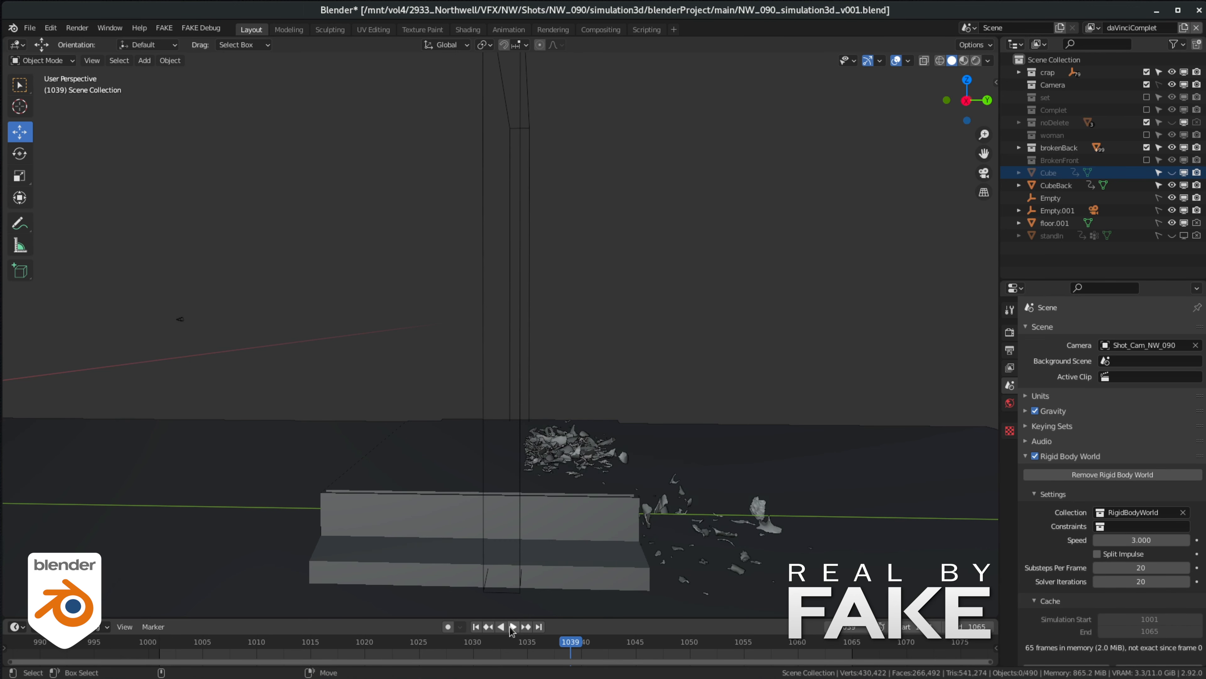
left_click(1147, 161)
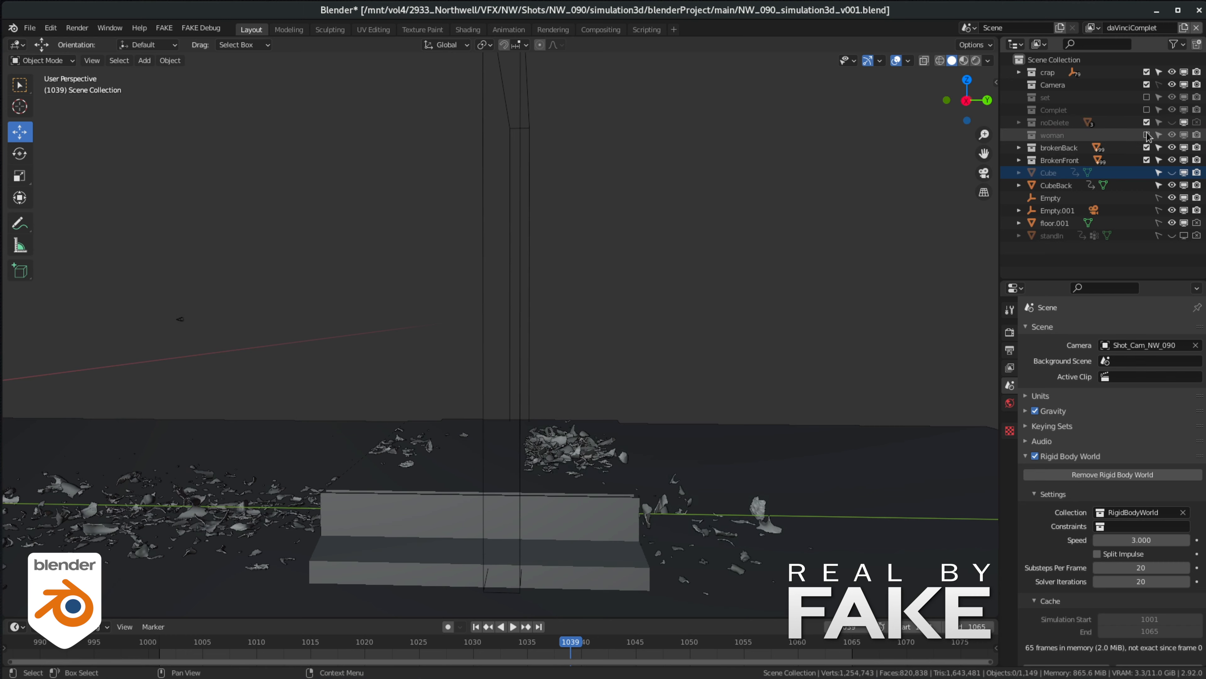
left_click(1147, 136)
left_click(1171, 173)
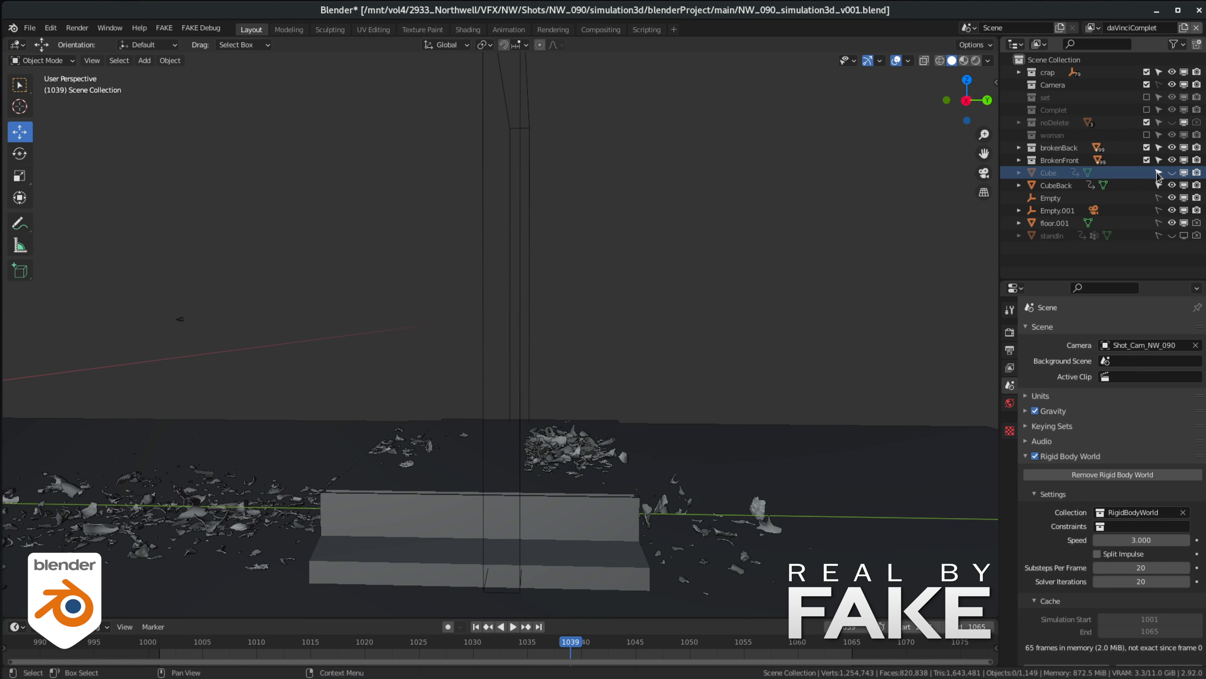
left_click(476, 627)
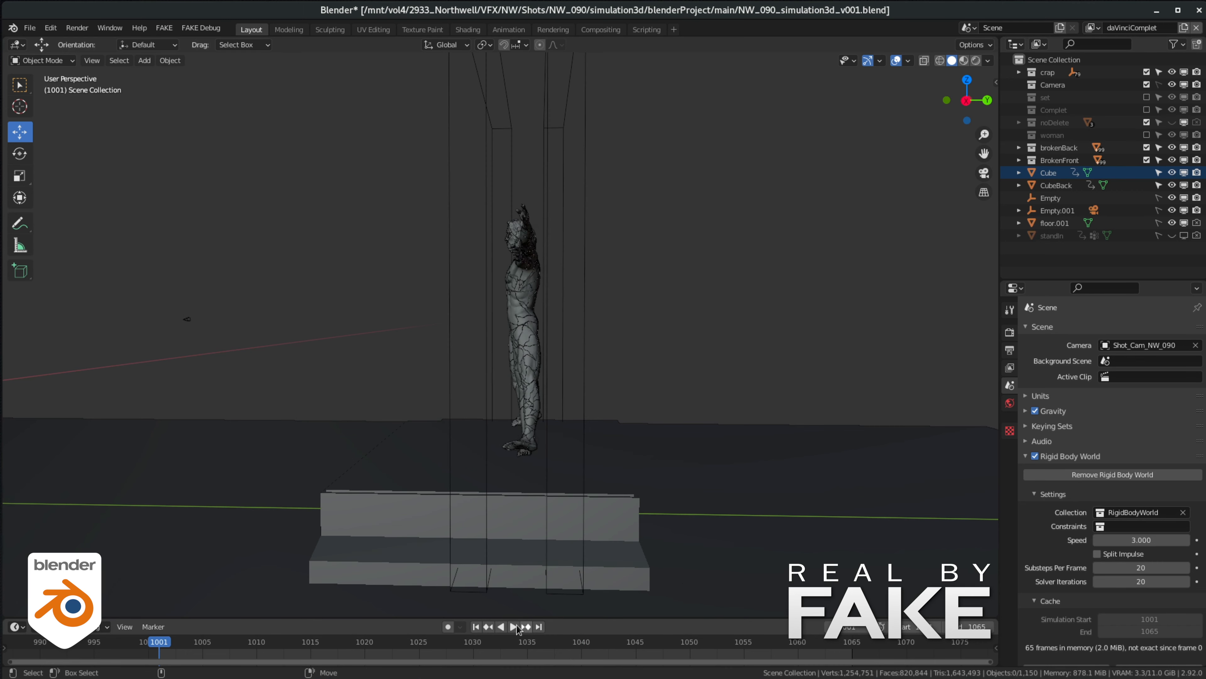
left_click(508, 627)
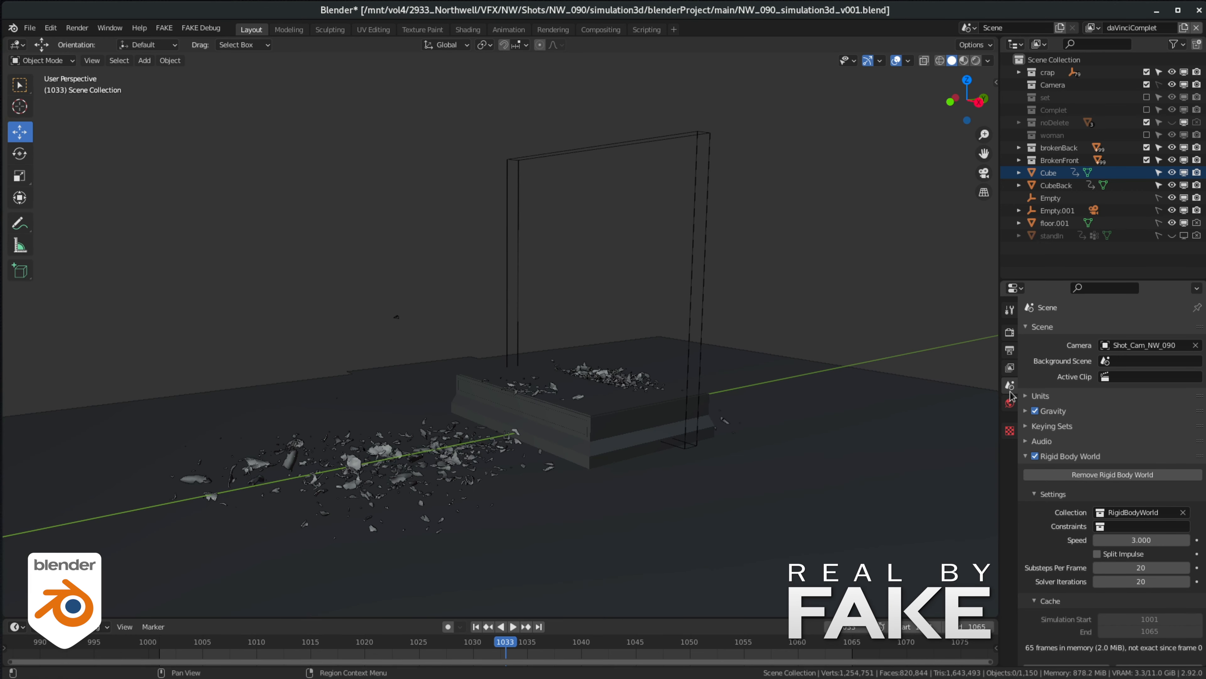
- Review the combined shard simulation from another angle around frame 1020 and return to its start
scroll(1087, 438, "down", 3)
left_click_drag(506, 643, 364, 642)
middle_click_drag(547, 350, 580, 402)
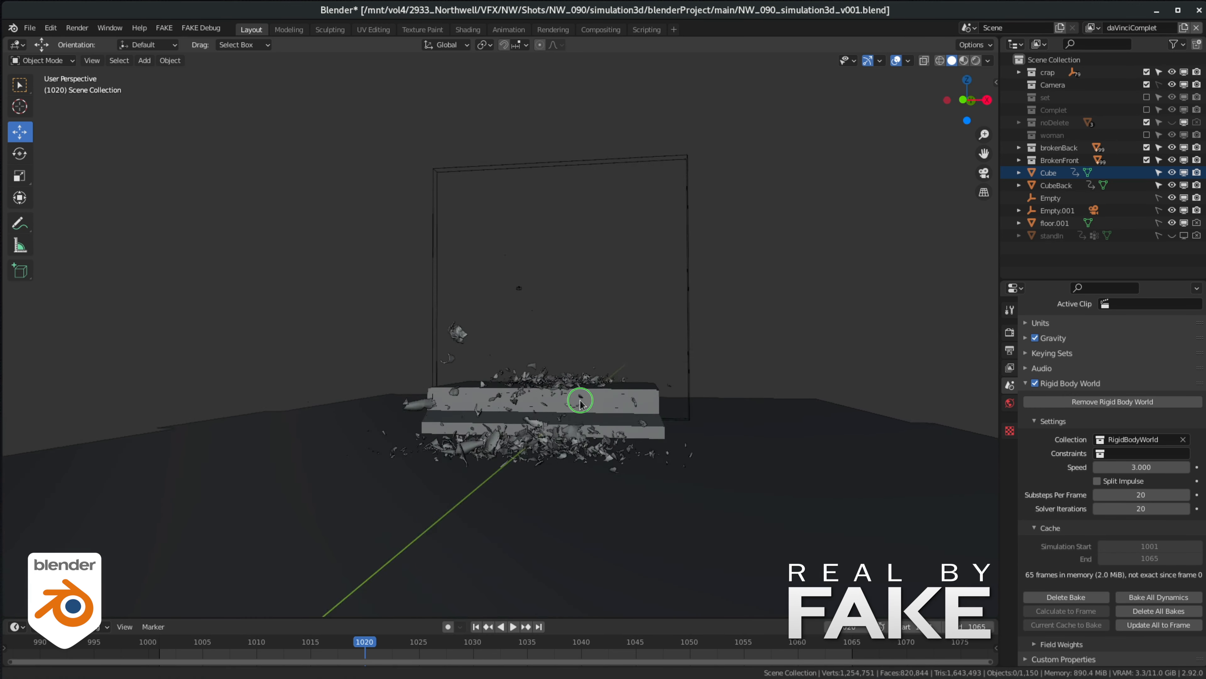
scroll(580, 402, "up", 2)
middle_click_drag(746, 427, 732, 429)
left_click(717, 417)
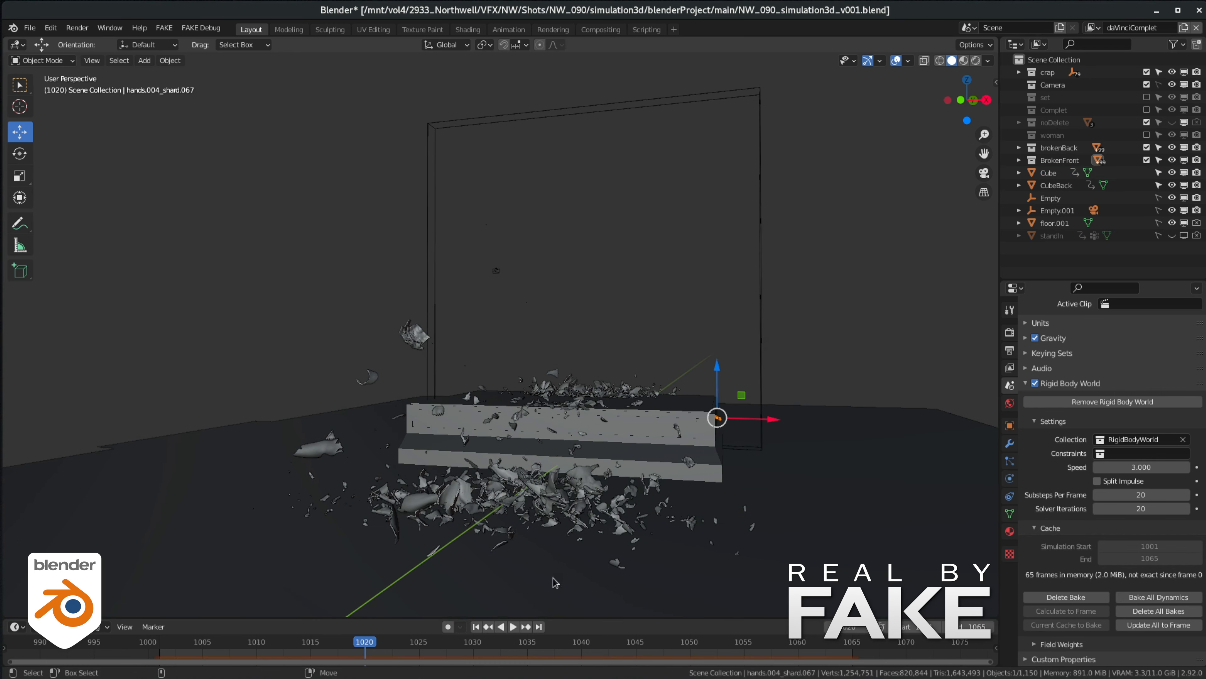
left_click_drag(373, 641, 169, 604)
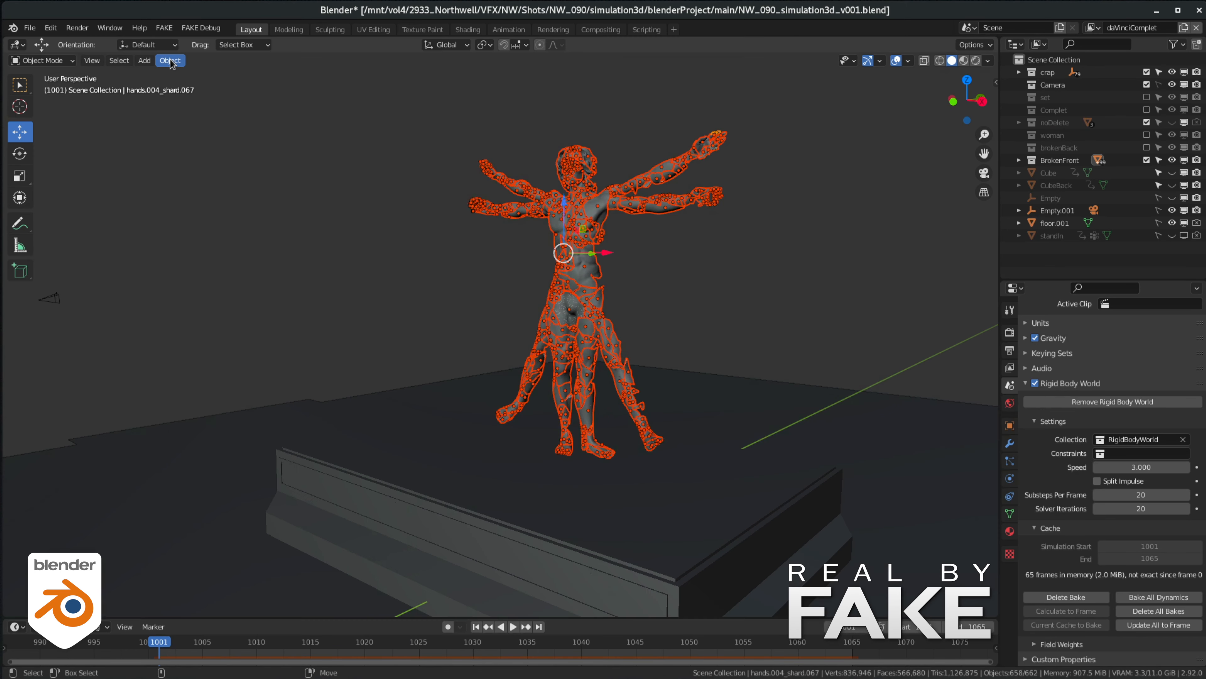
- Bake the front shards' motion to object keyframes for frames 1001 to 1065, with visual keying, cleared constraints and parents, and current action overwritten
left_click(170, 60)
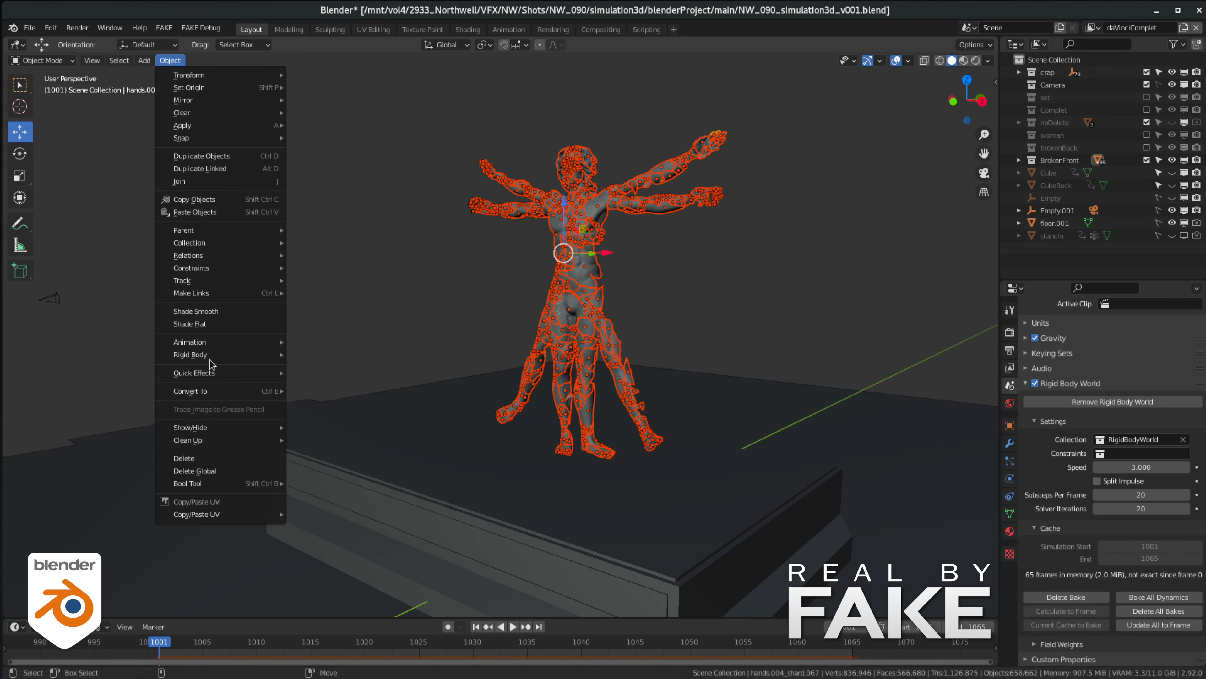
mouse_move(218, 345)
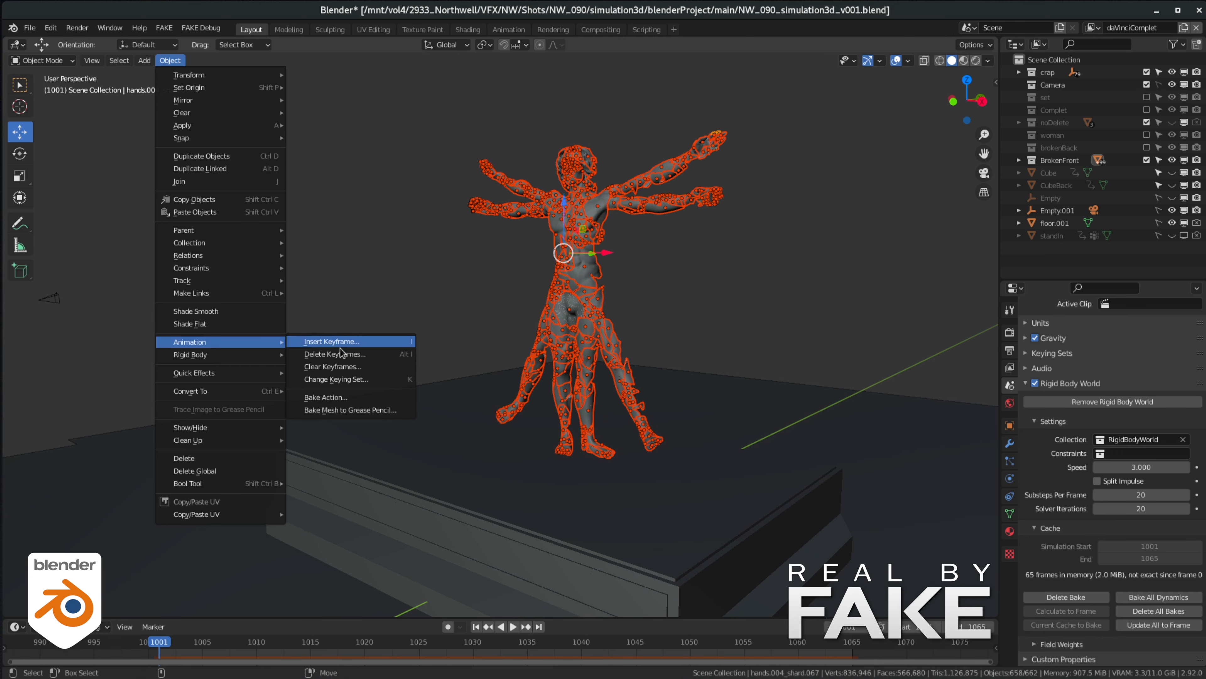
left_click(331, 402)
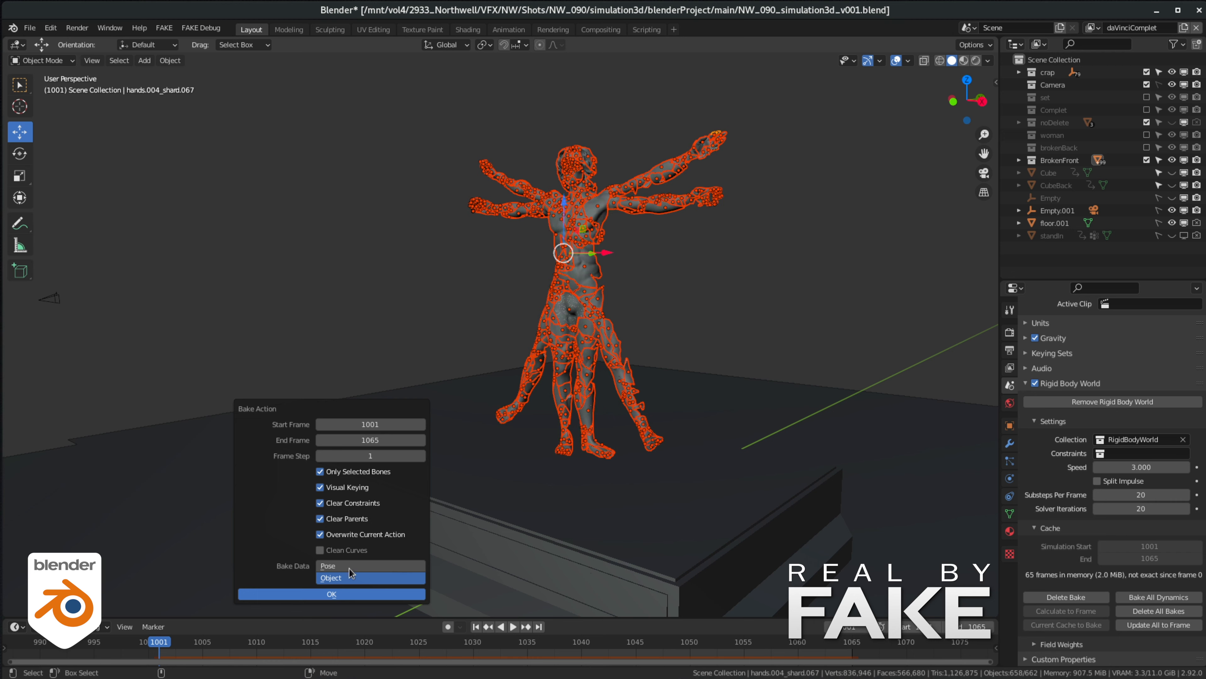
left_click(310, 594)
- Check the baked keyframes on individual torso shards and scrub the animation back to frame 1001
left_click(725, 299)
left_click(594, 301)
left_click(583, 270)
left_click(566, 250)
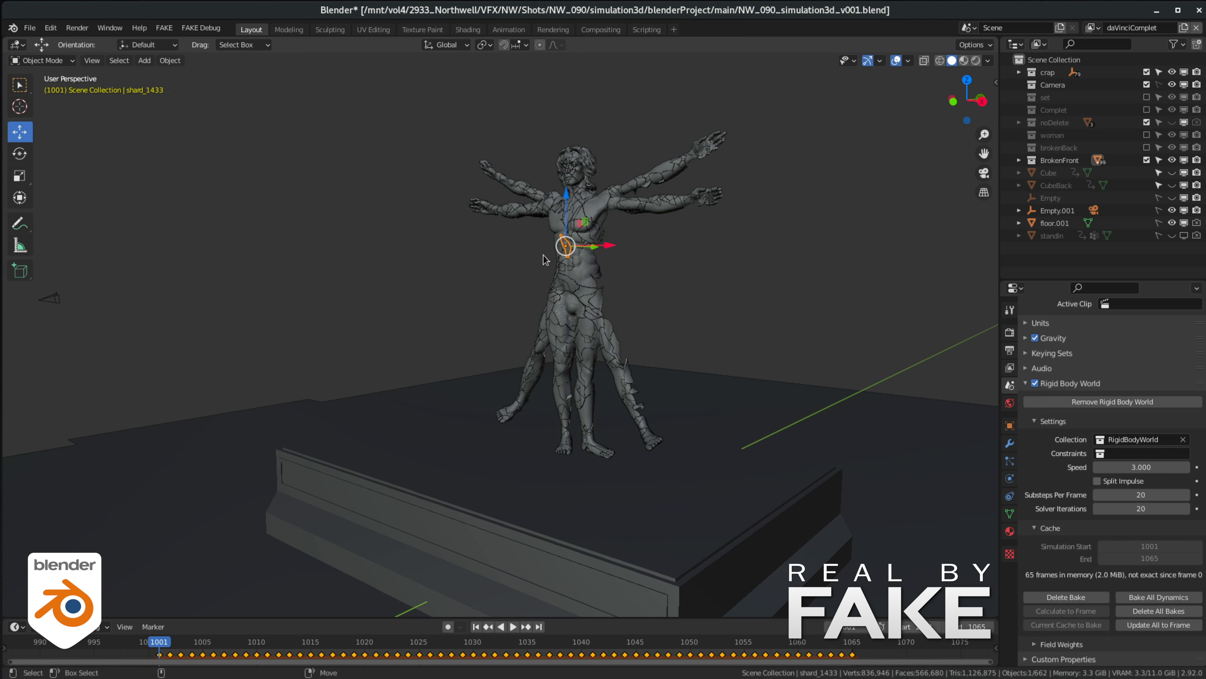
left_click(572, 285)
left_click(594, 274)
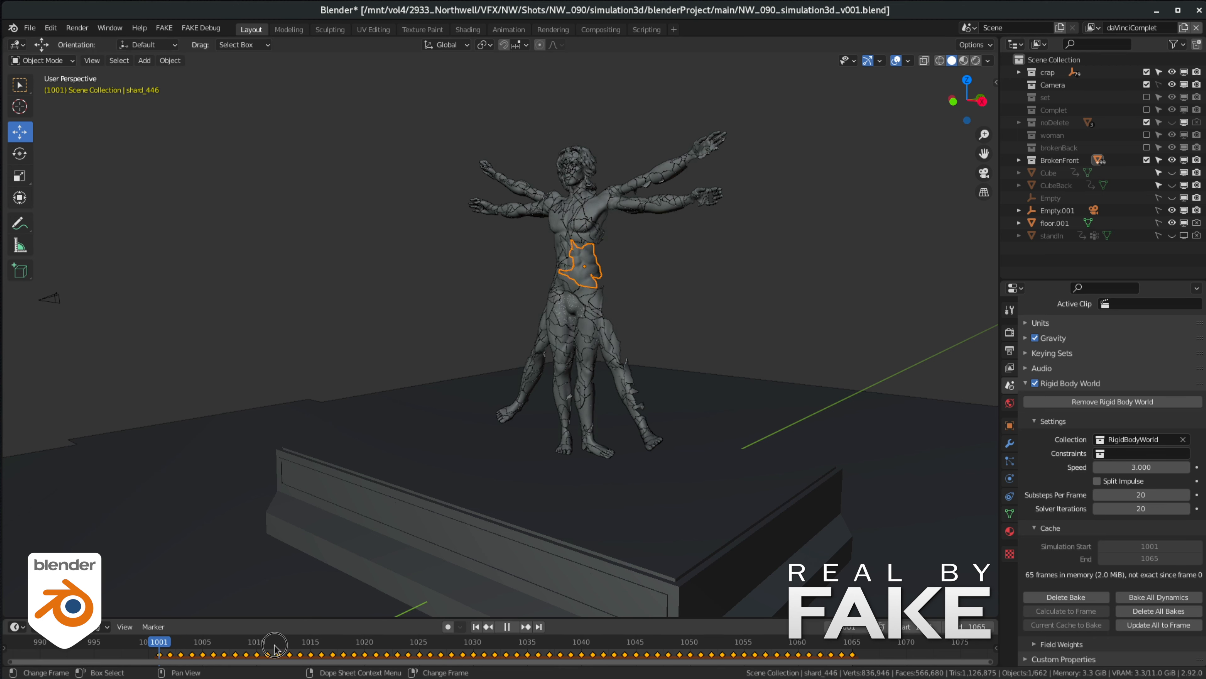
left_click_drag(275, 647, 160, 646)
- Remove the rigid body from all front shards and play the baked animation
left_click_drag(404, 79, 813, 483)
left_click(172, 60)
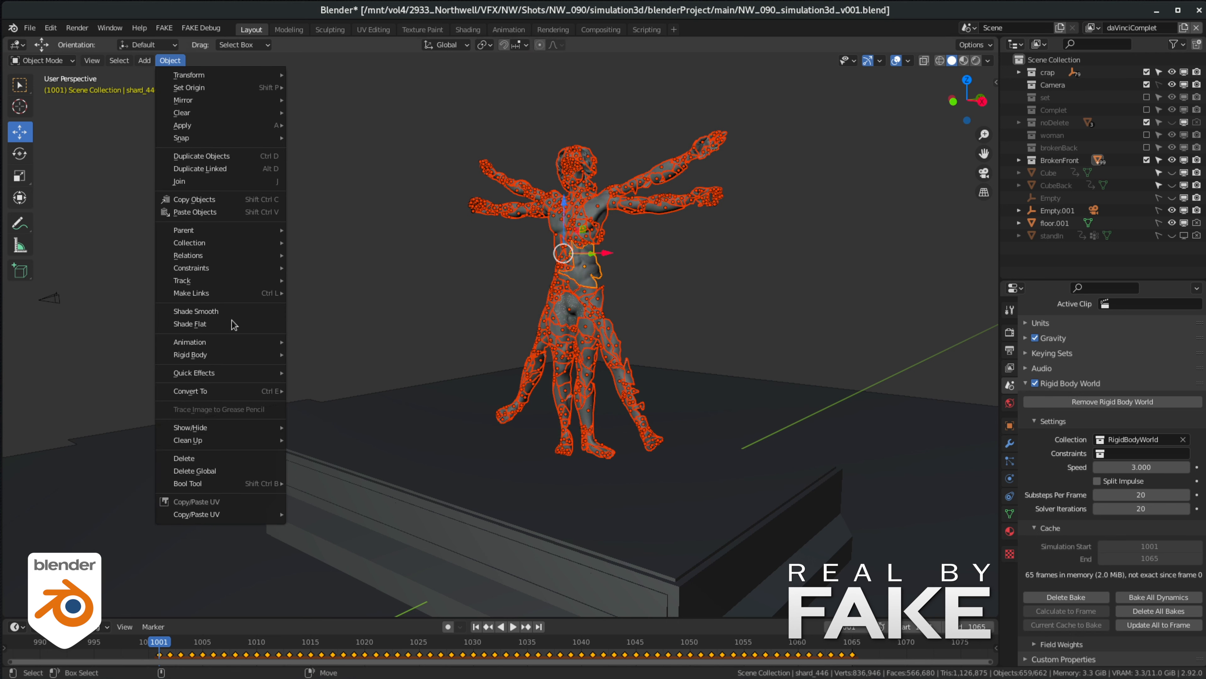
mouse_move(251, 354)
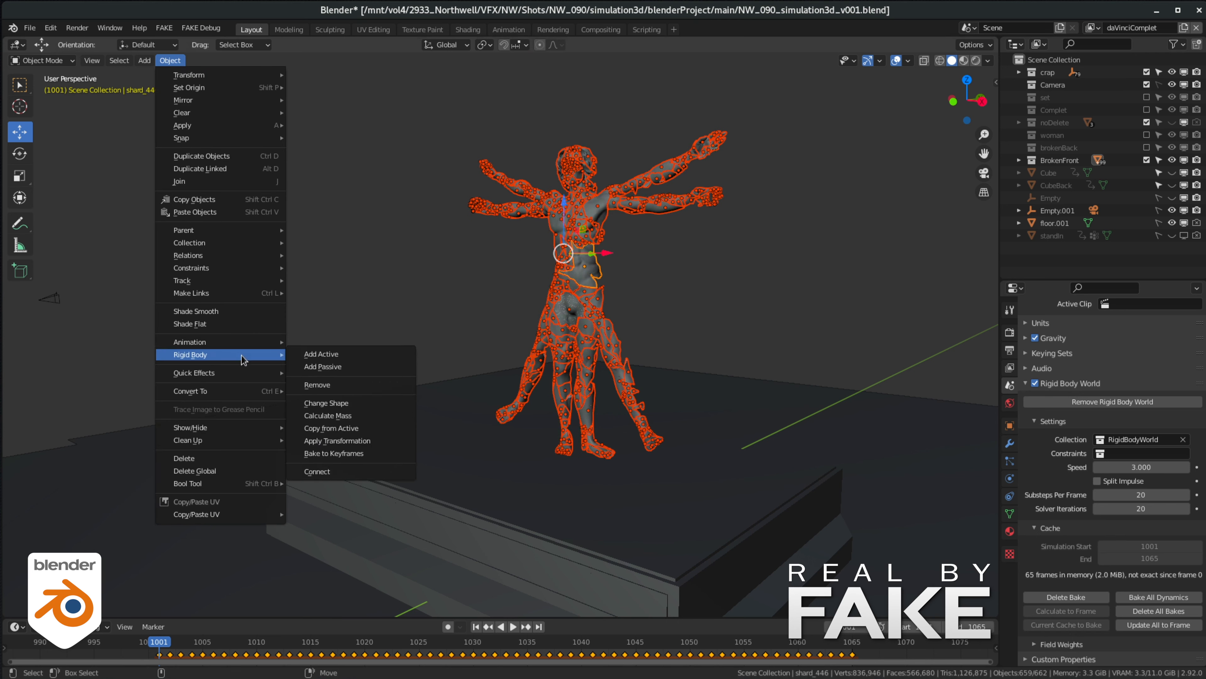
left_click(336, 388)
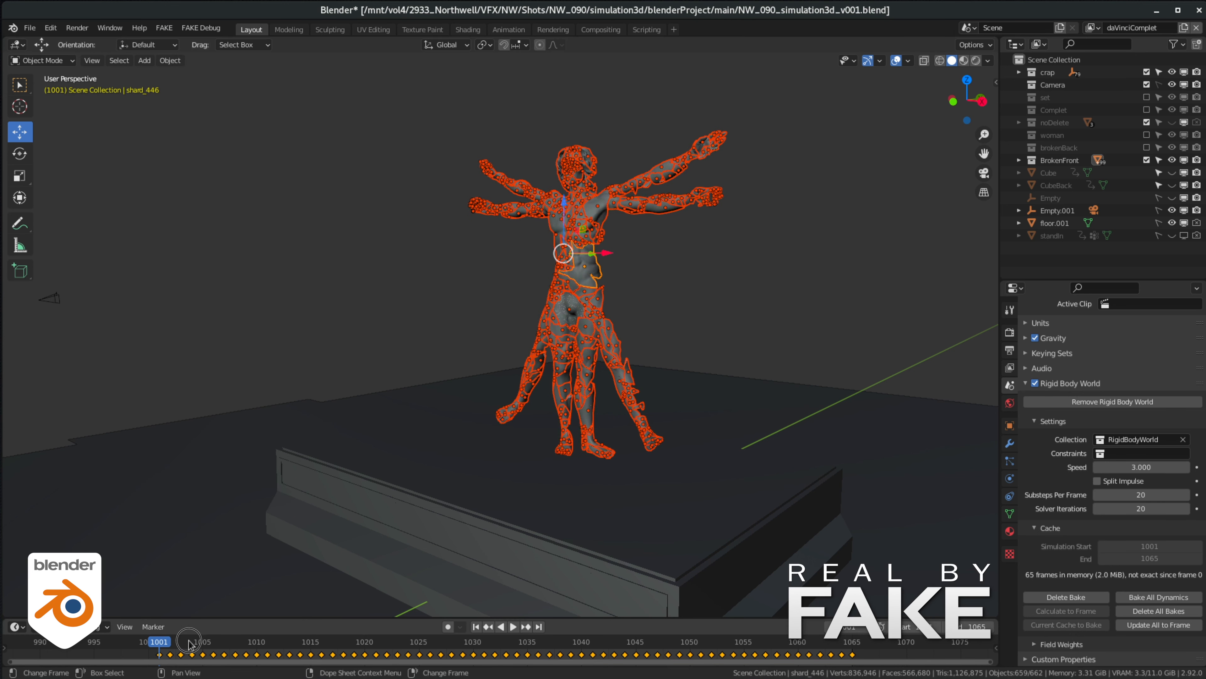
key("space")
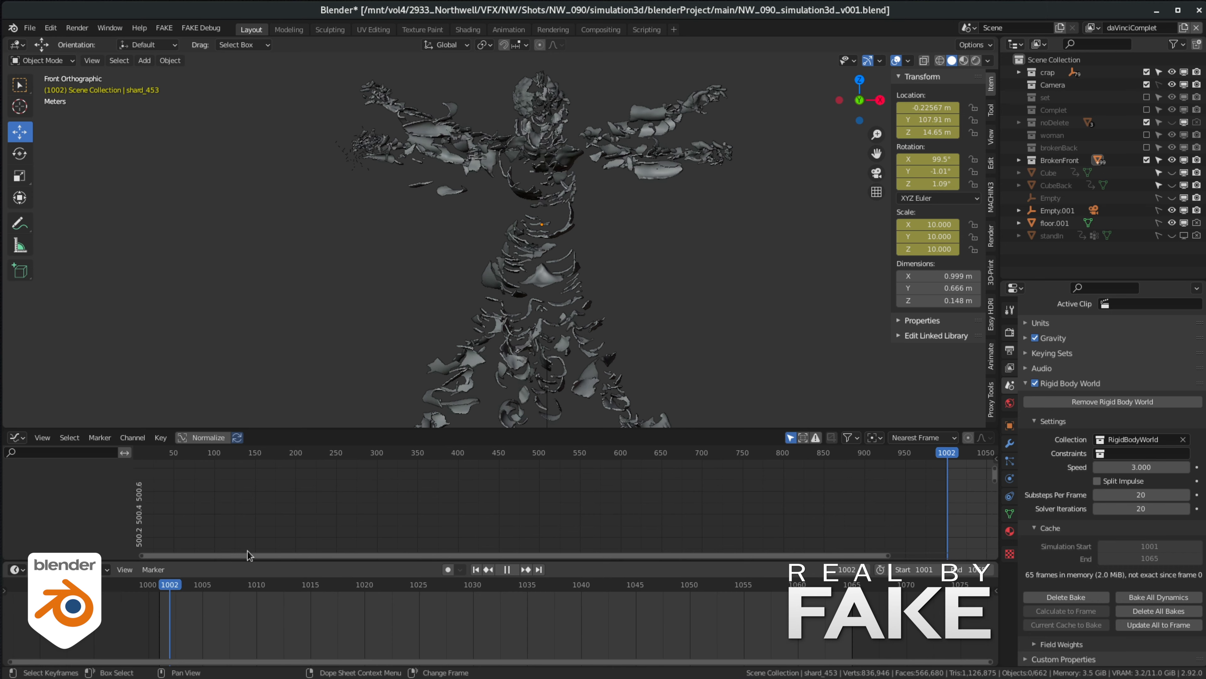
- Return to frame 1001 and delete all front shards' keyframes at frames 1002 to 1004
key("space")
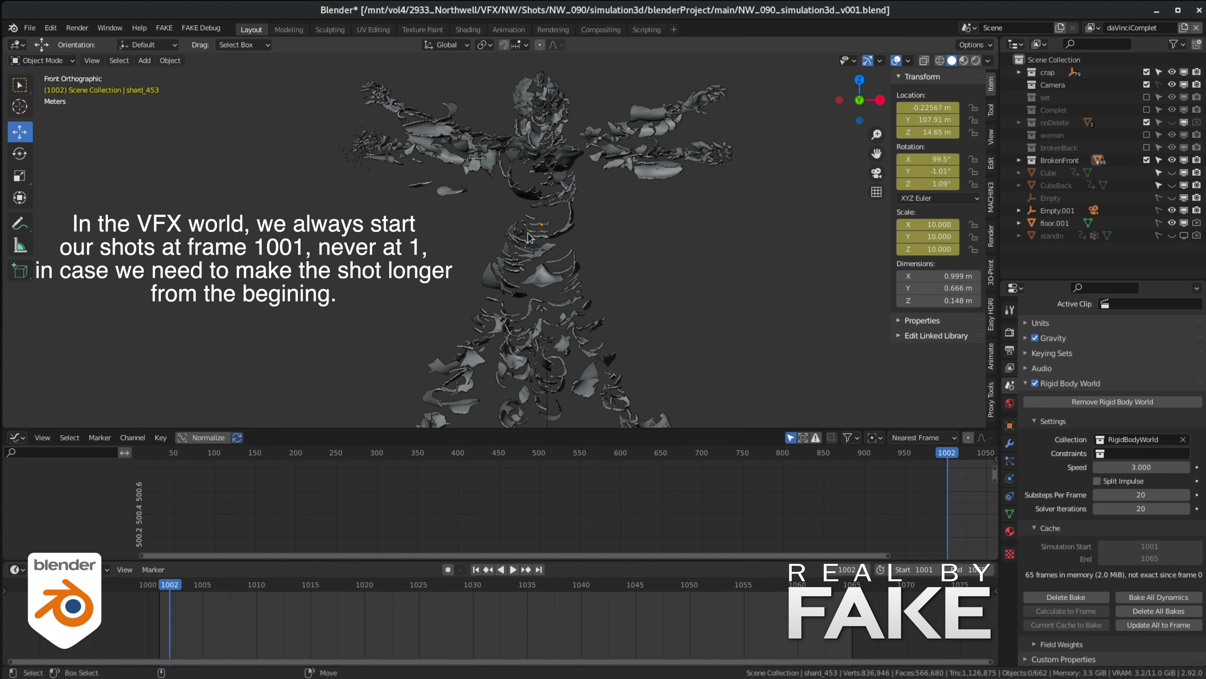
left_click_drag(165, 587, 159, 587)
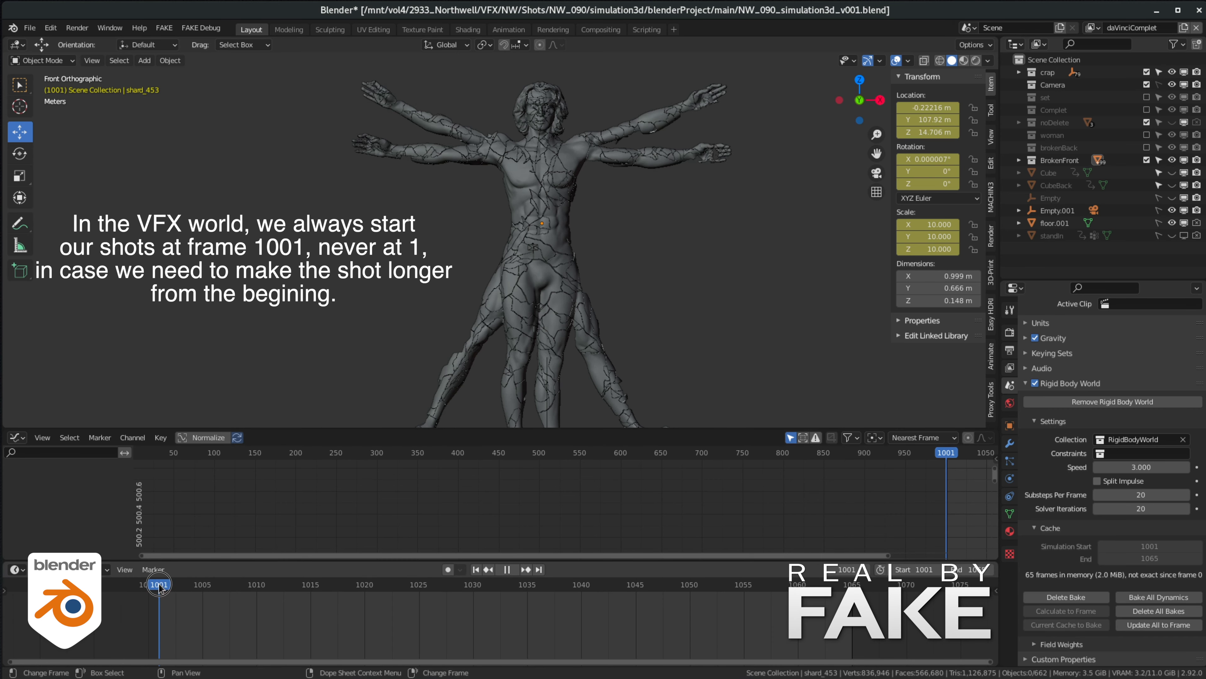
left_click_drag(390, 110, 794, 394)
scroll(375, 278, "up", 3)
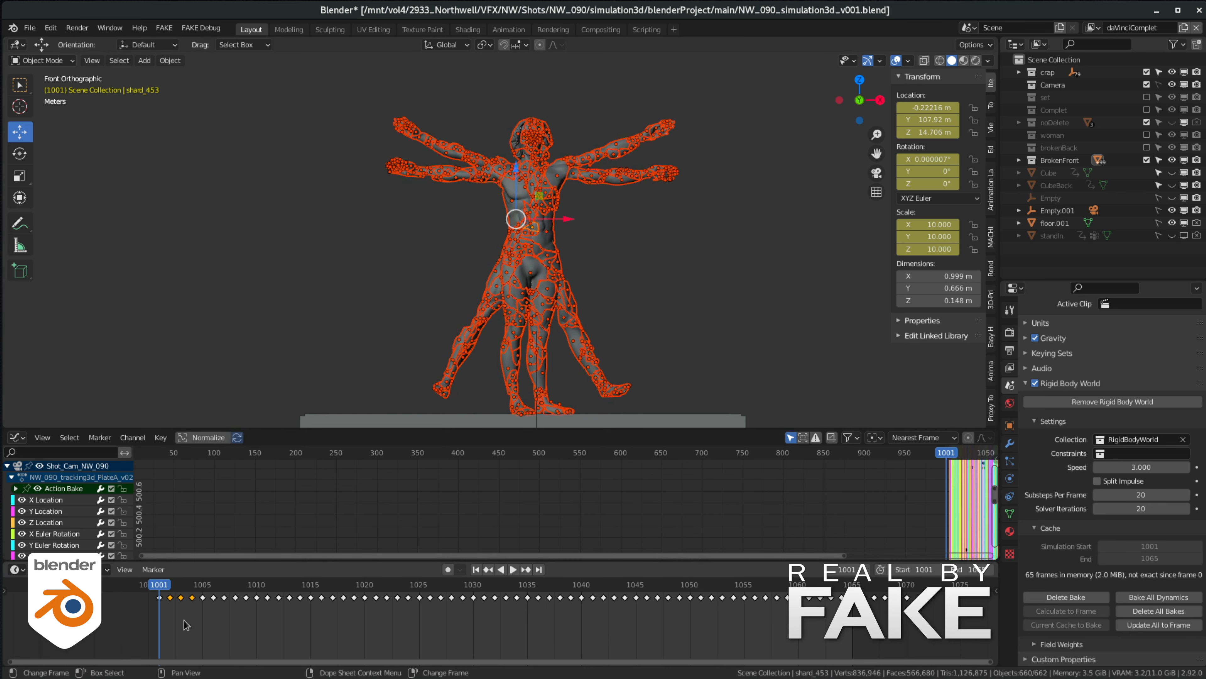
left_click(191, 597, "shift")
right_click(191, 597)
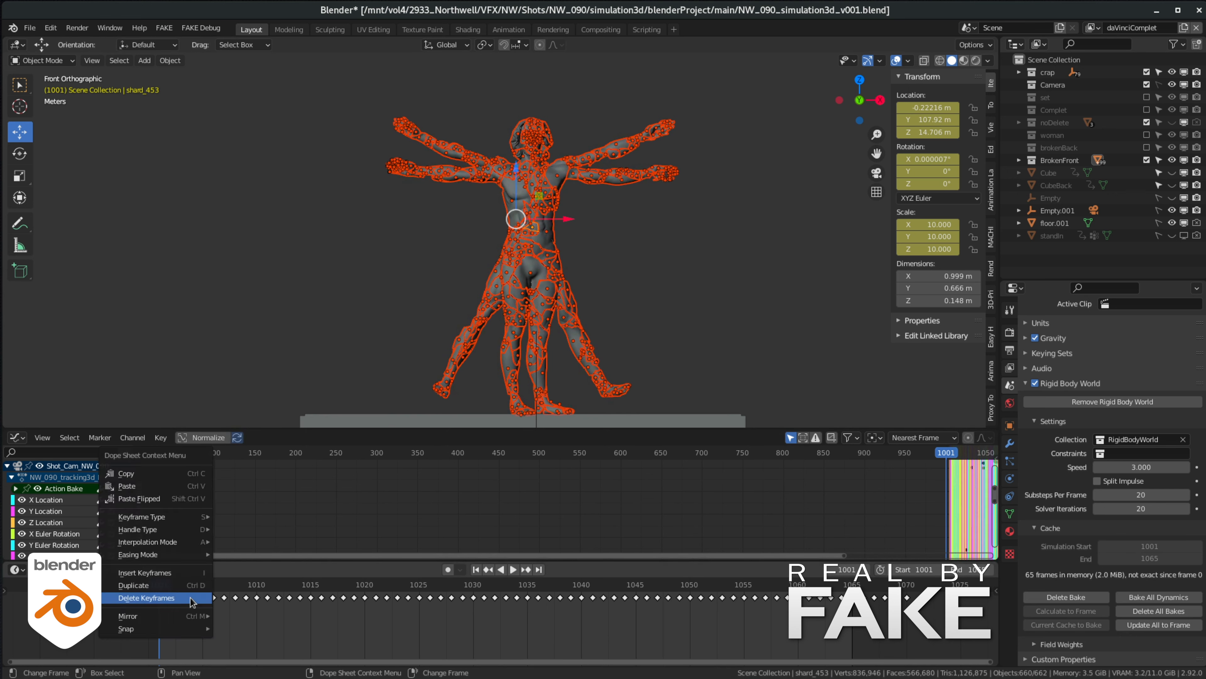
left_click(166, 600)
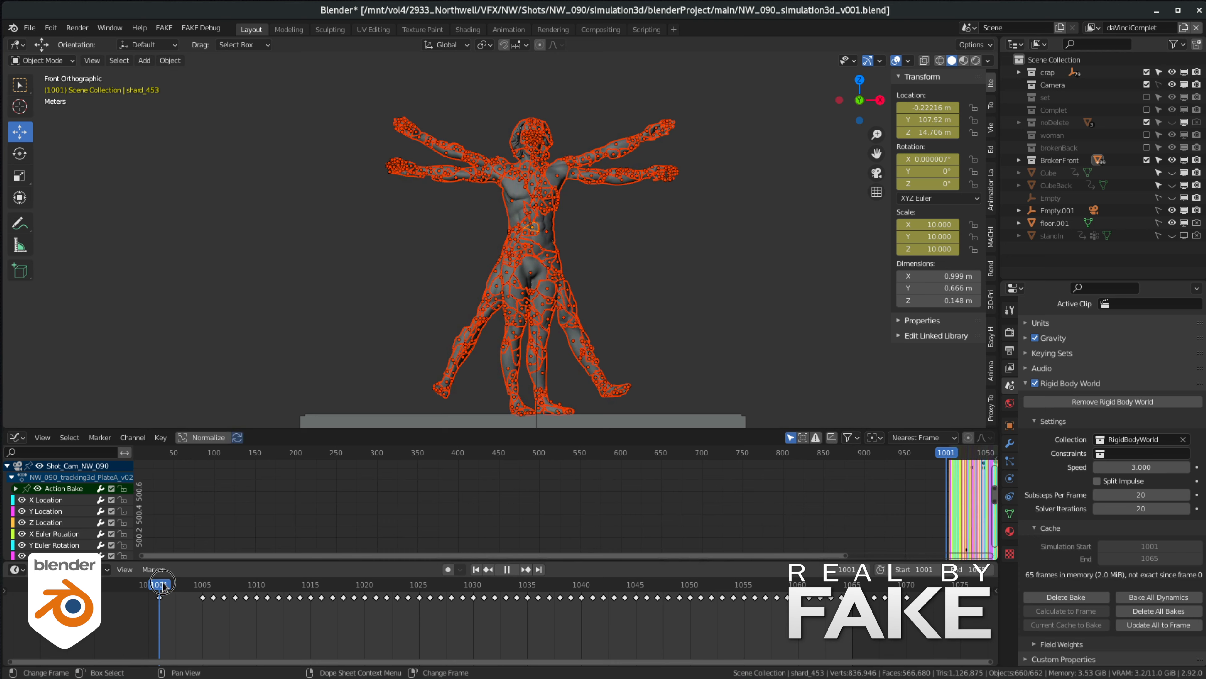
- Scrub the first frames to check the softened start of the break, ending at frame 1001
mouse_move(162, 585)
left_mouse_down()
mouse_move(367, 600)
mouse_move(159, 594)
left_mouse_up()
left_click(698, 224)
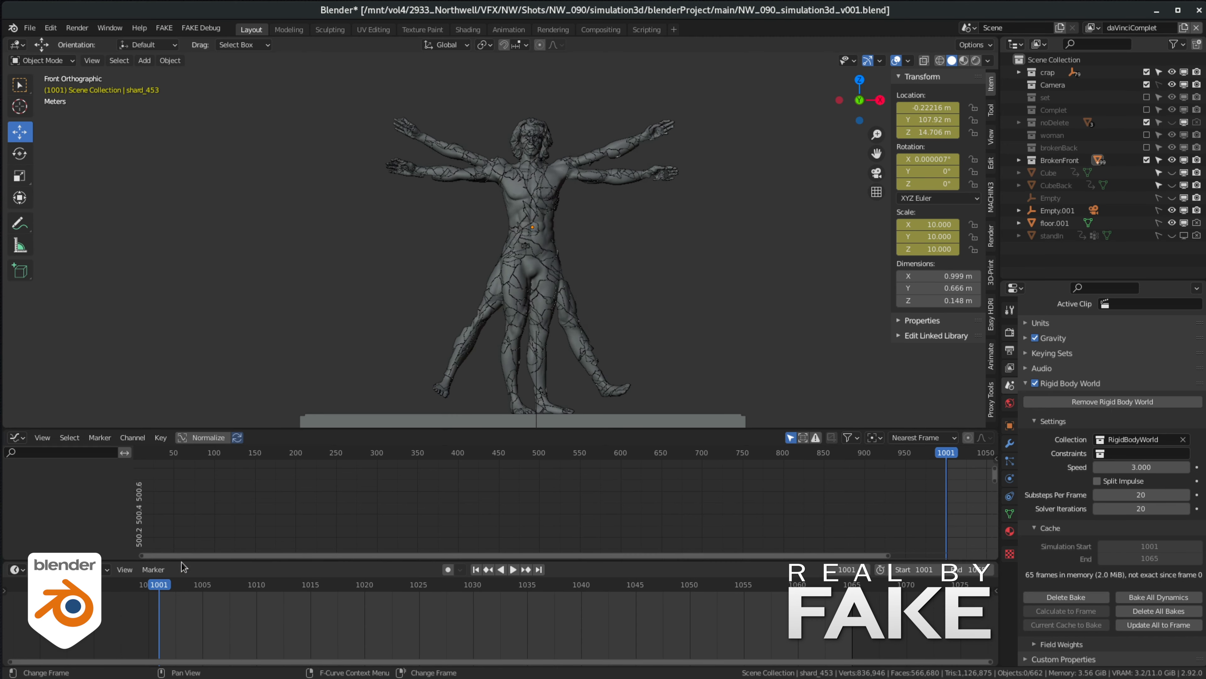
mouse_move(159, 587)
left_mouse_down()
mouse_move(188, 588)
mouse_move(159, 589)
left_mouse_up()
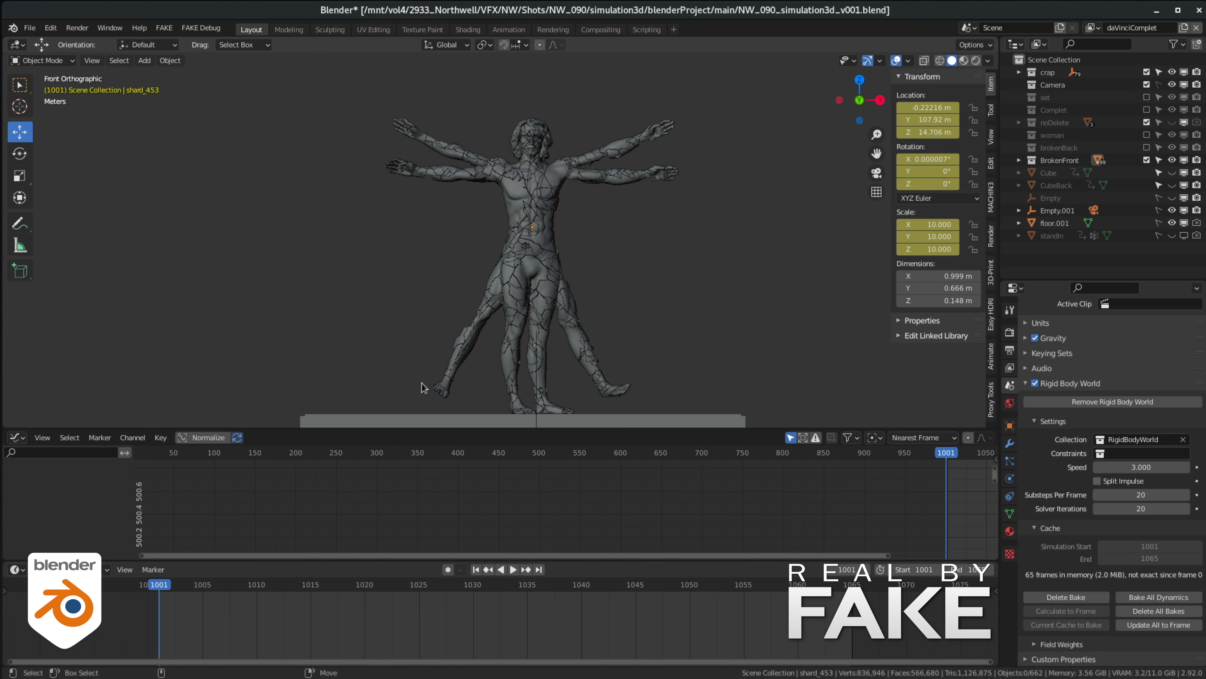
- Shift all keyframes of the foot and ankle shards later so their animation starts at frame 1010
left_click_drag(421, 380, 690, 452)
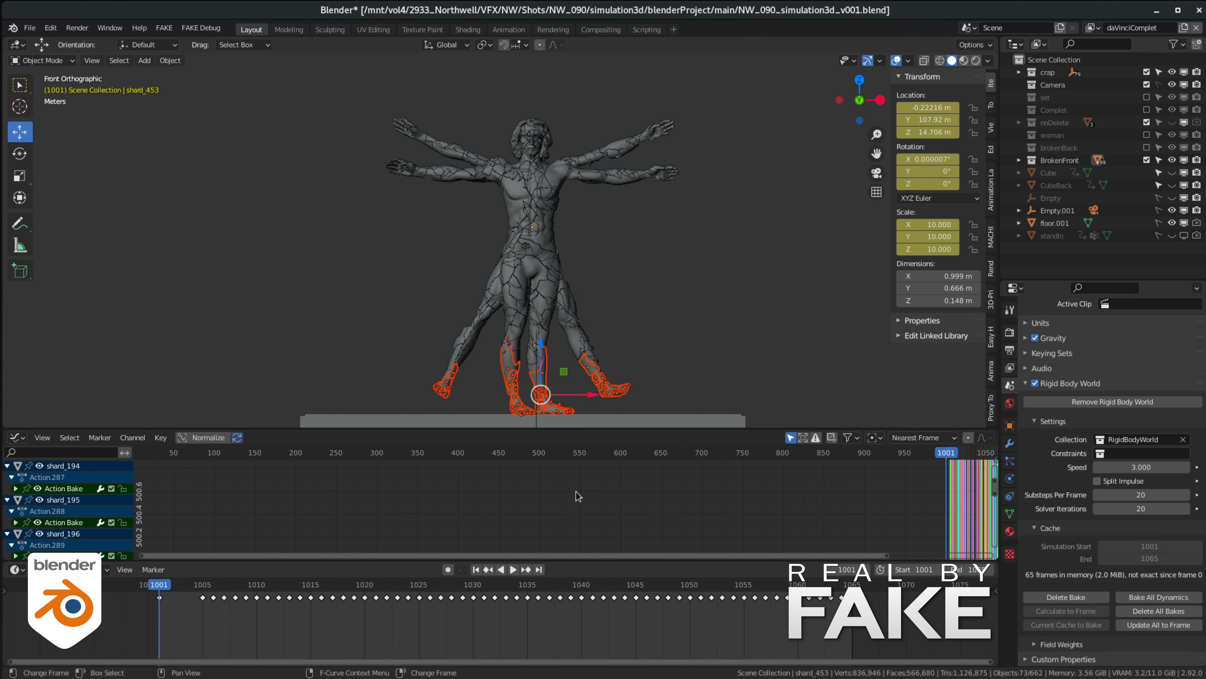
key("a")
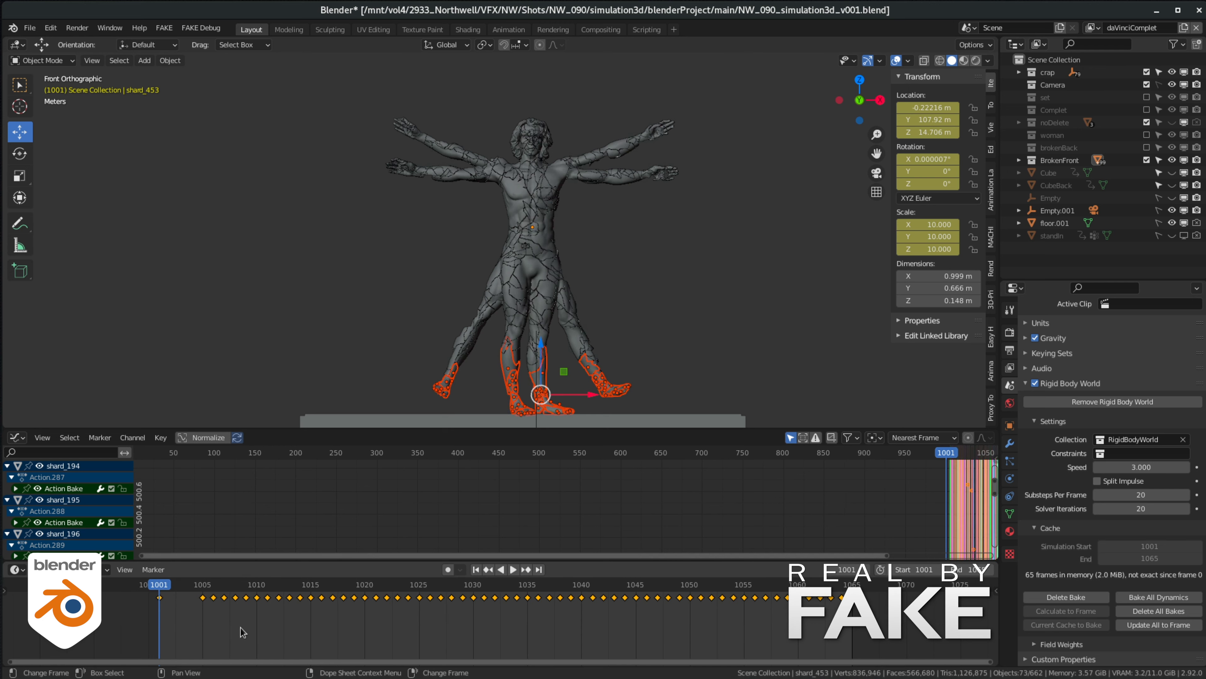
key("g")
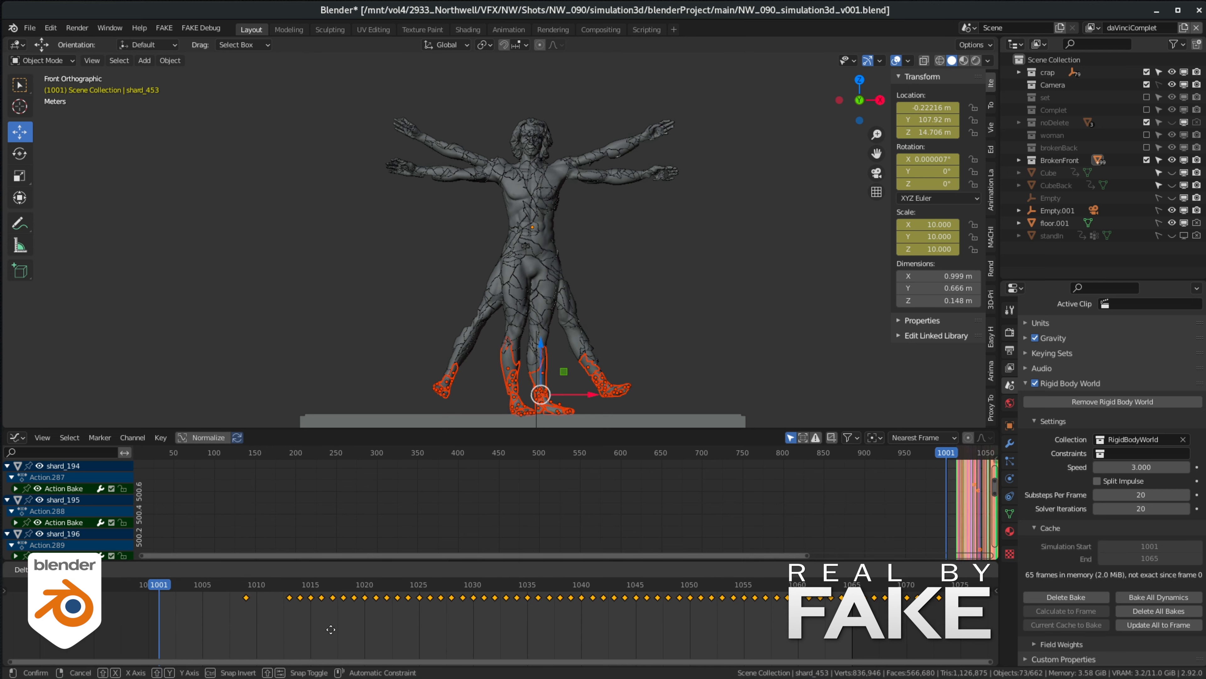
left_click(341, 628)
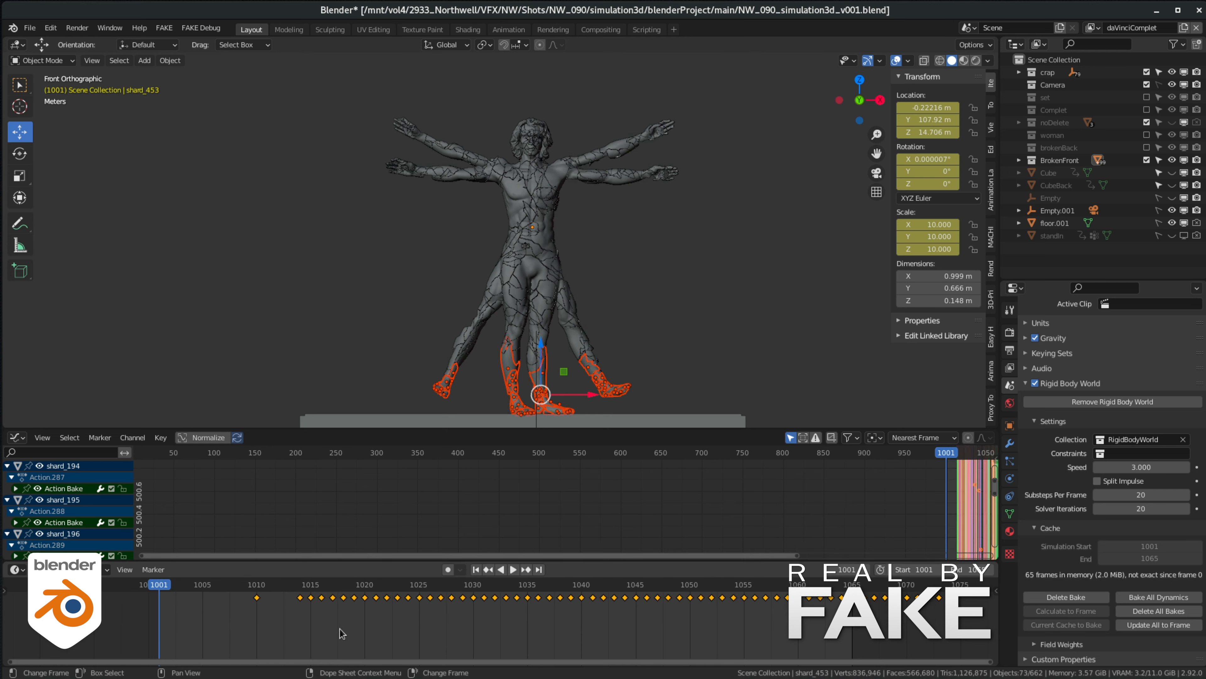
- Move the foot and ankle shards to a new collection named done and exclude that collection from the view layer
key("m")
left_click(670, 315)
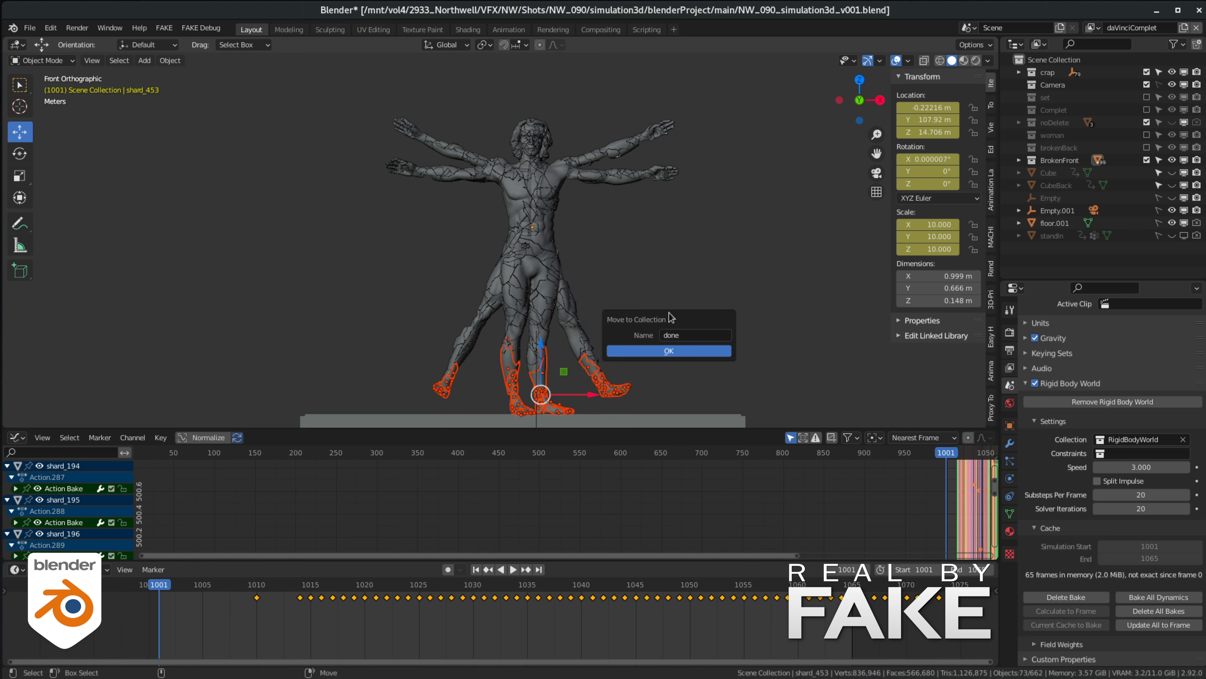
key("Return")
left_click(1147, 173)
- Delay all keyframes of the shin shards and move those shards to the done collection
left_click_drag(404, 404, 641, 340)
left_click_drag(132, 628, 884, 587)
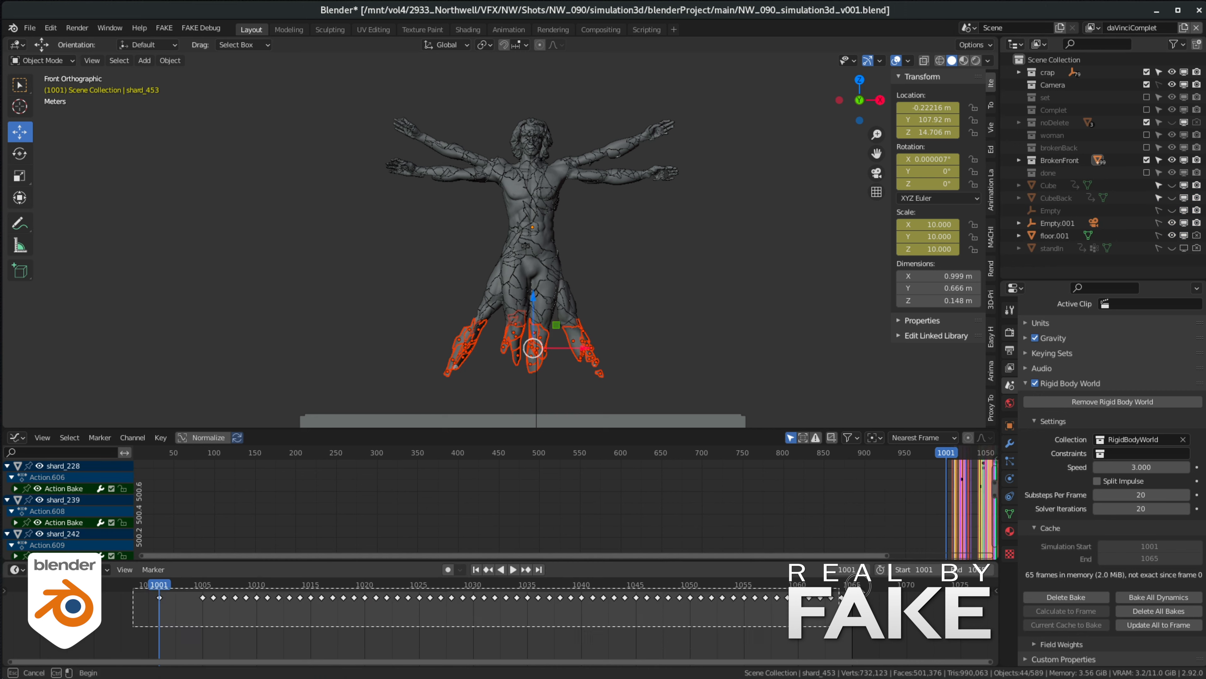
key("g")
left_click(460, 652)
key("m")
left_click(677, 431)
- Delay all keyframes of the knee-area shards and move those shards to the done collection
left_click_drag(418, 366, 632, 318)
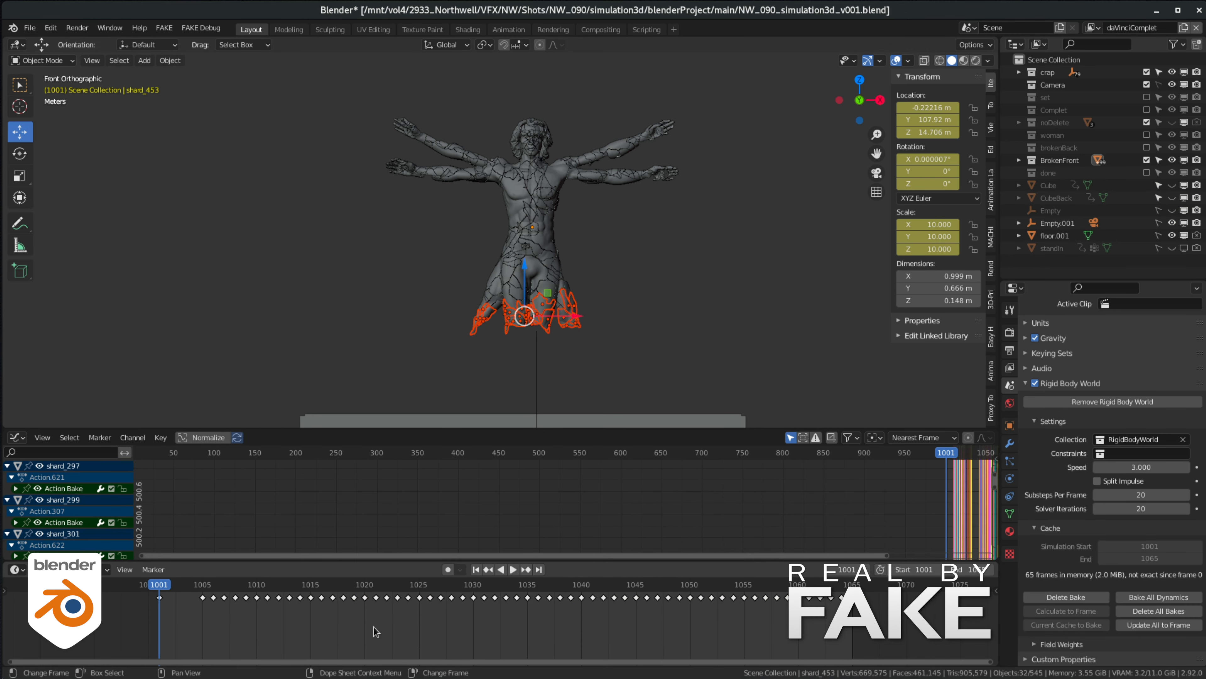
key("a")
key("g")
left_click(489, 638)
key("m")
left_click(666, 333)
- Delay the thigh shards' keyframes, move the shards to the done collection, and check the timing from frame 1001
left_click_drag(464, 315, 611, 284)
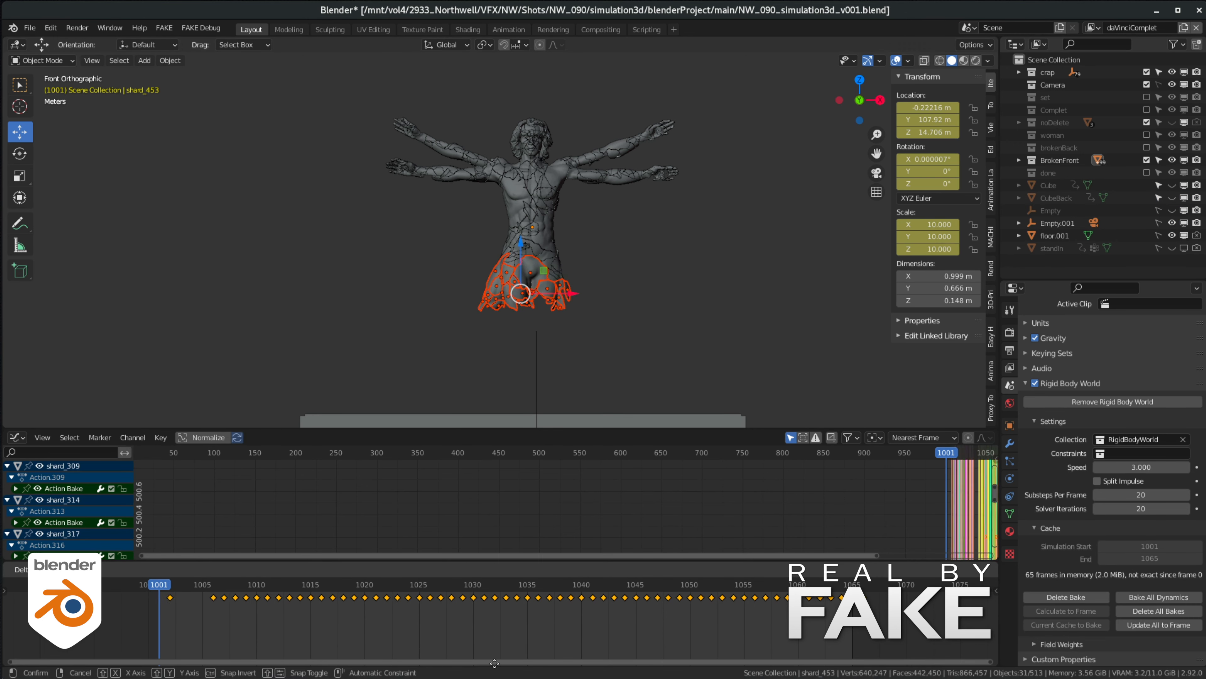
key("m")
left_click(631, 345)
mouse_move(178, 589)
left_mouse_down()
mouse_move(237, 587)
mouse_move(160, 587)
left_mouse_up()
left_click(1147, 172)
- Move the remaining hip and upper thigh shards to the done collection
left_click_drag(461, 297, 594, 251)
key("m")
left_click(579, 266)
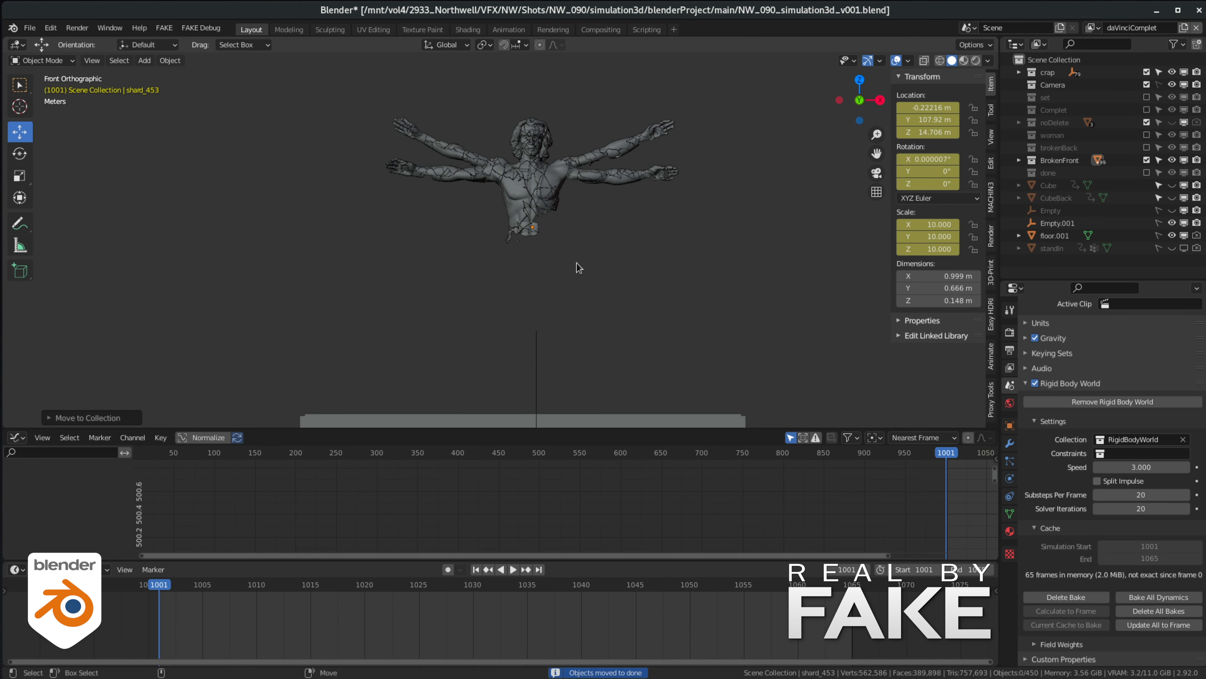
- Delay the keyframes of the abdomen shards and move those shards to the done collection
left_click_drag(475, 254, 584, 214)
key("g")
left_click(450, 618)
key("m")
left_click(570, 285)
- Move the chest shards to the done collection
left_click_drag(496, 210, 570, 173)
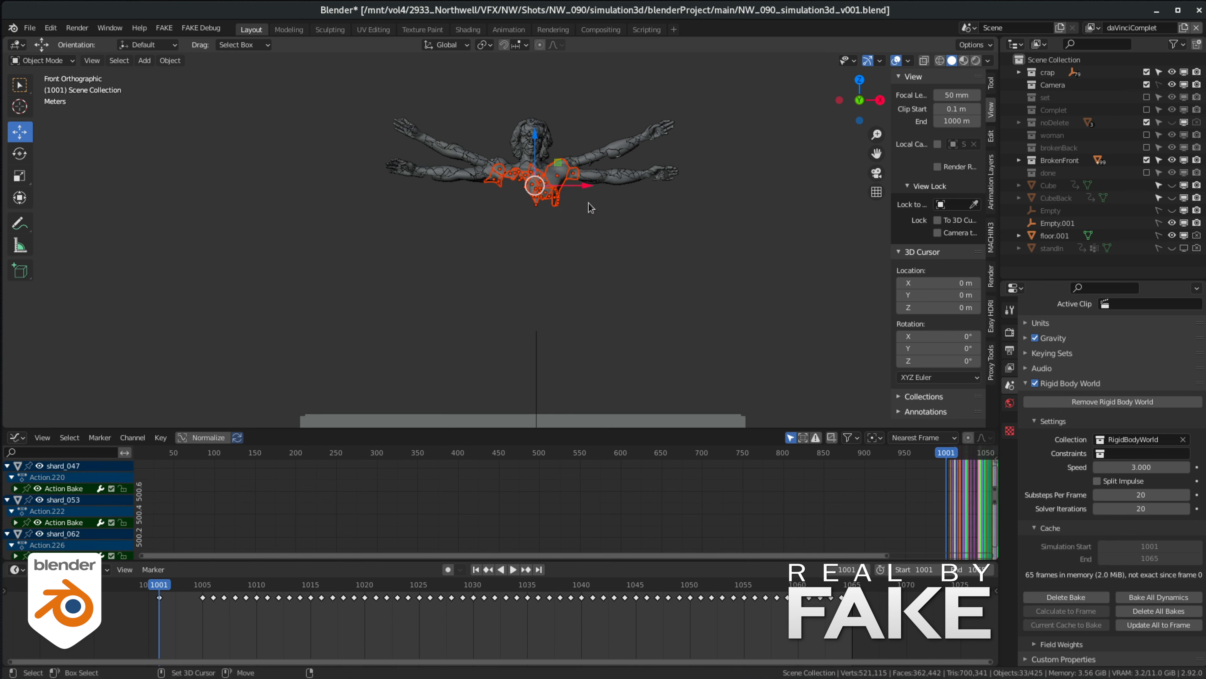
key("m")
left_click(564, 291)
- Delay all keyframes of the lower arm pair's shards and move those shards to the done collection
left_click_drag(373, 182, 760, 168)
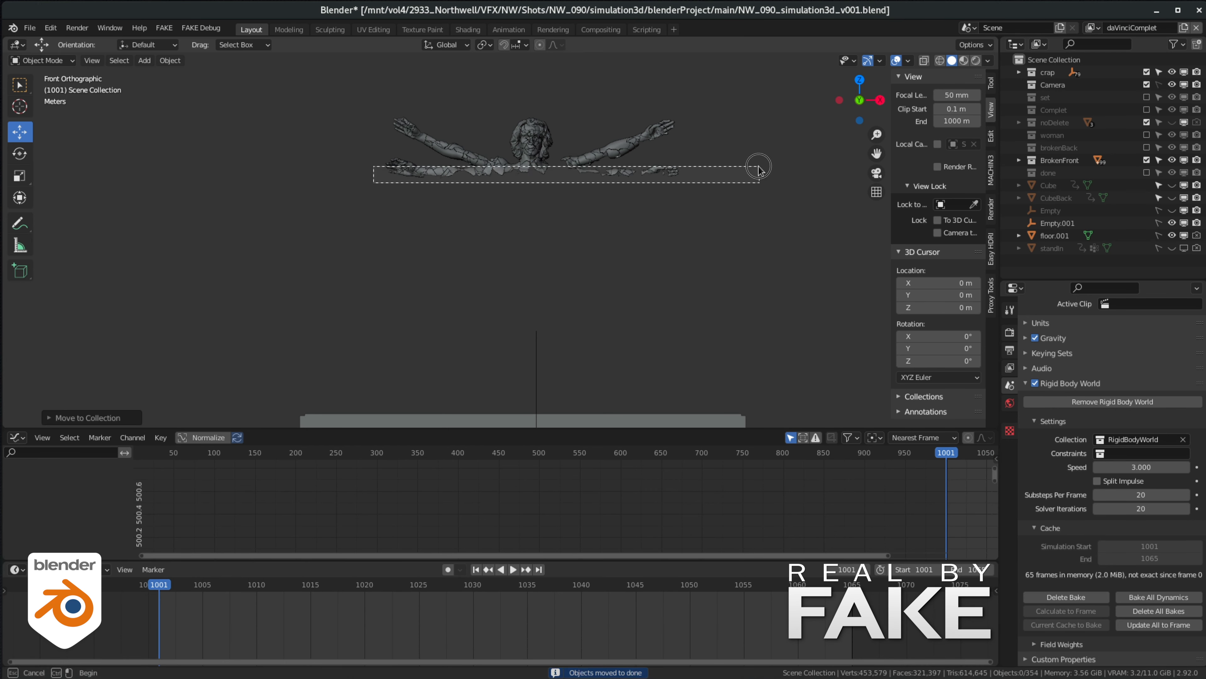
key("a")
key("g")
left_click(353, 622)
key("m")
left_click(525, 218)
- Delay all keyframes of the raised arms' and lower head's shards and move those shards to the done collection
left_click_drag(378, 169, 723, 148)
key("a")
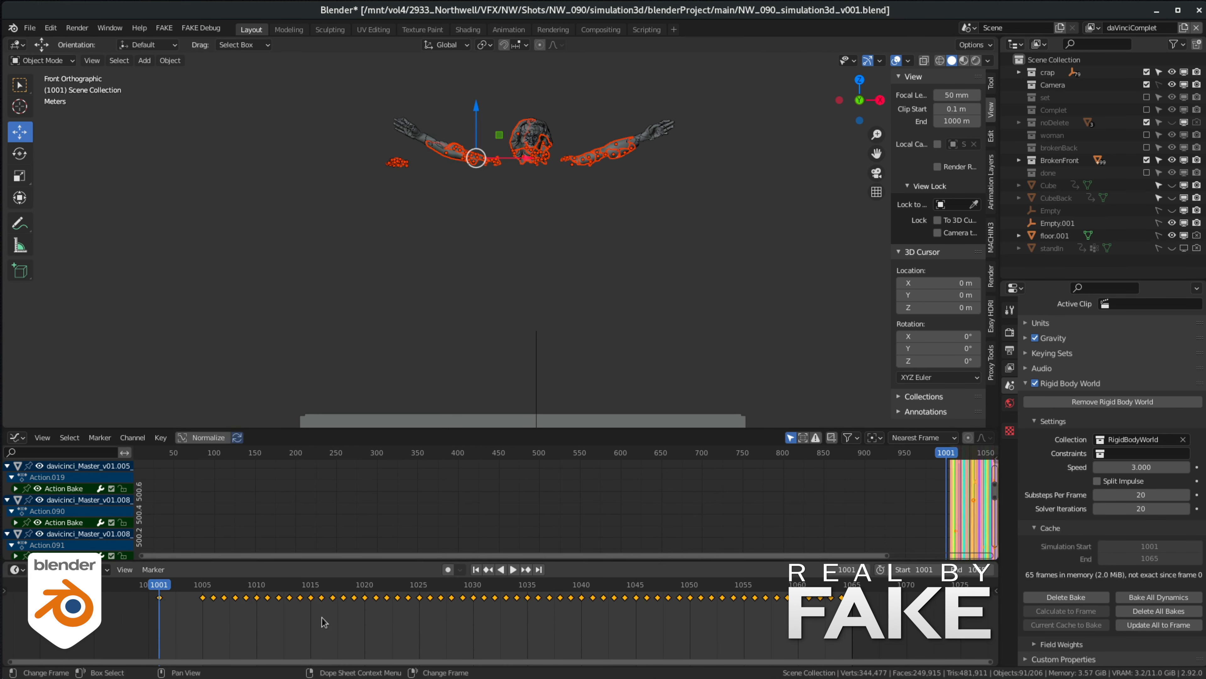
key("g")
left_click(337, 616)
key("m")
left_click(475, 250)
- Delay all keyframes of both raised hands' shards and move those shards to the done collection
left_click_drag(375, 171, 529, 107)
left_click_drag(616, 92, 691, 162, "shift")
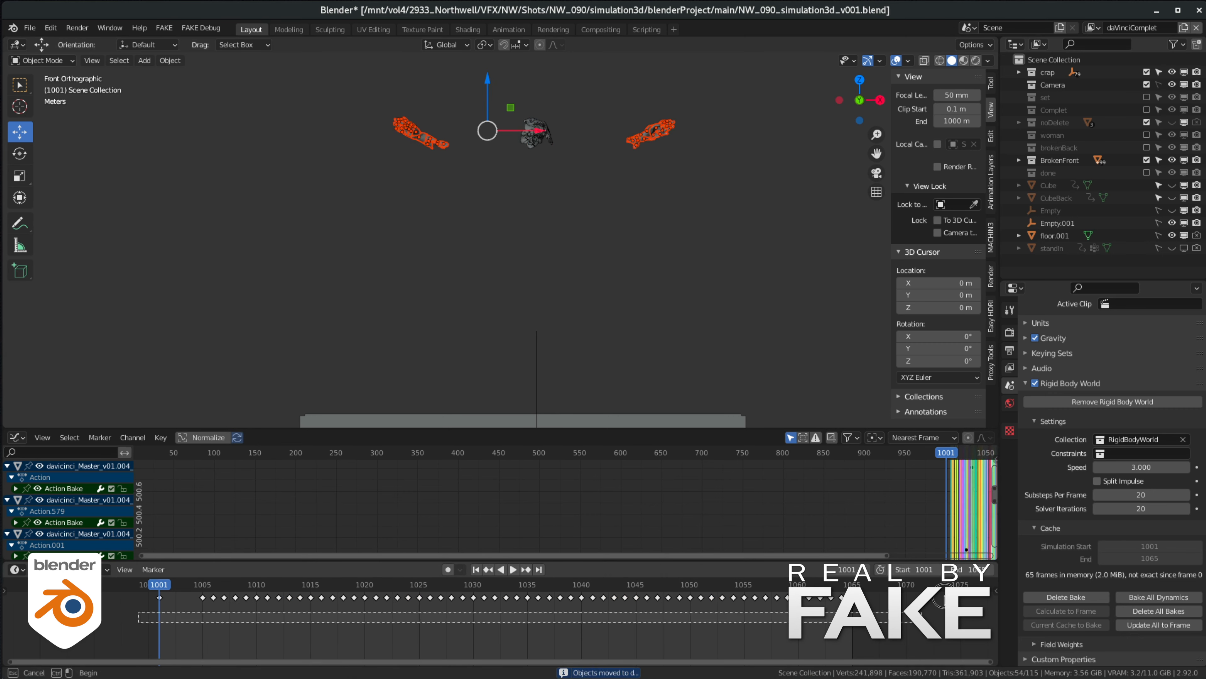
key("a")
key("g")
left_click(342, 618)
key("m")
left_click(574, 282)
- Enable the done collection again and play the staggered break animation from its start
left_click(1147, 172)
left_click_drag(179, 587, 171, 587)
key("space")
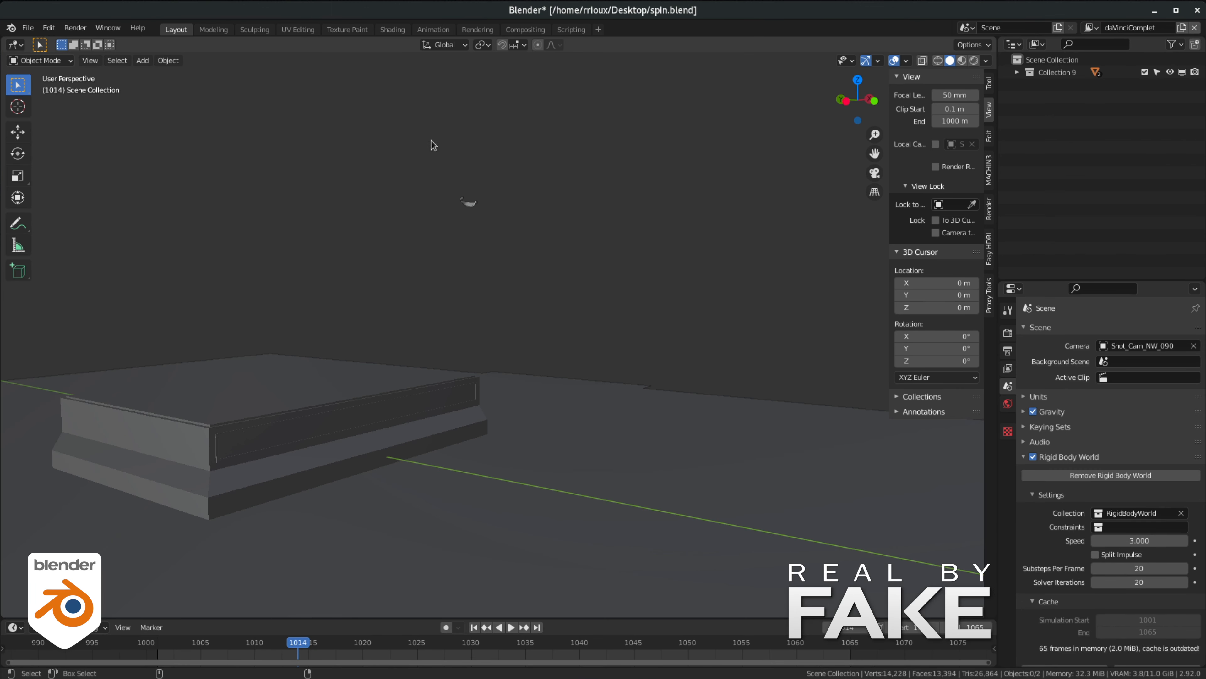
- Select the airborne shard, preview its motion up to frame 1024, and select its keyframes between frames 1005 and 1023
left_click(468, 202)
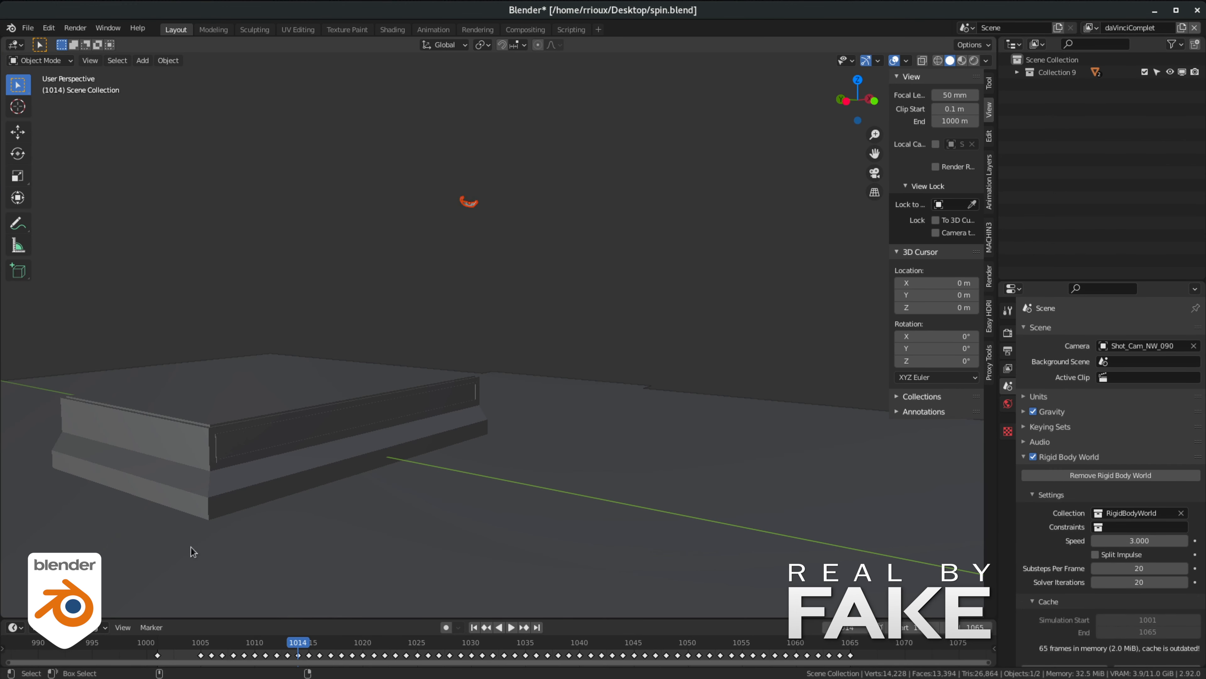
key("space")
left_click(198, 649)
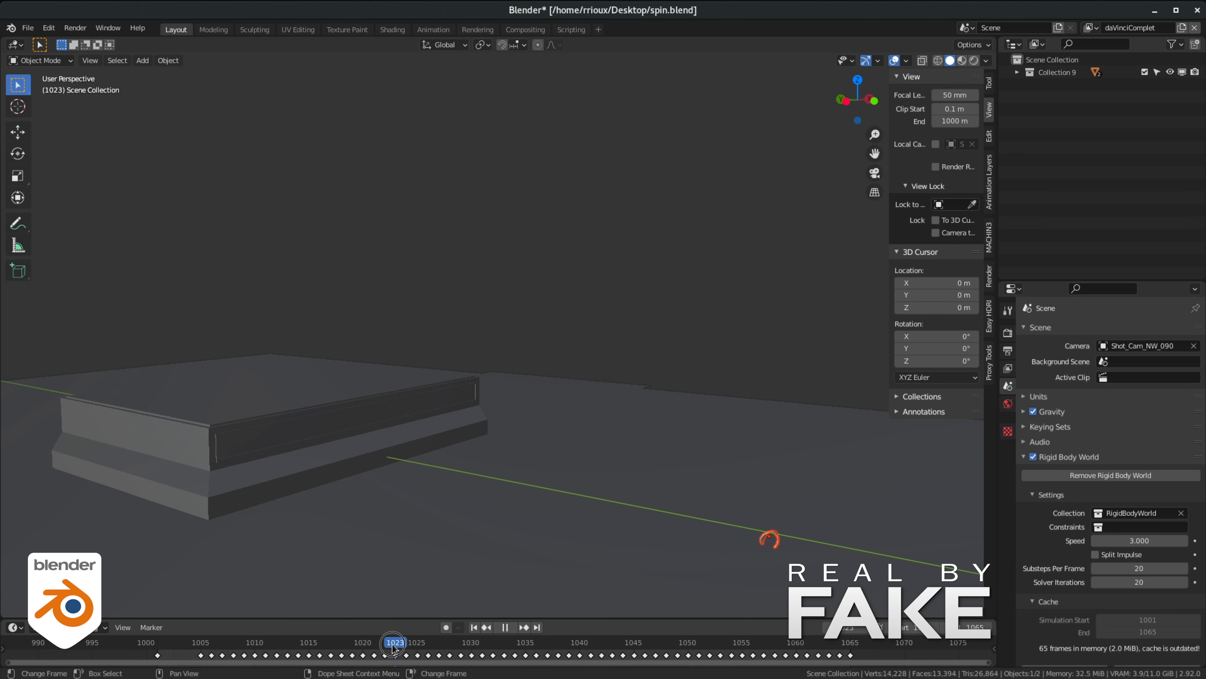
mouse_move(393, 648)
left_mouse_down()
mouse_move(268, 649)
mouse_move(408, 649)
left_mouse_up()
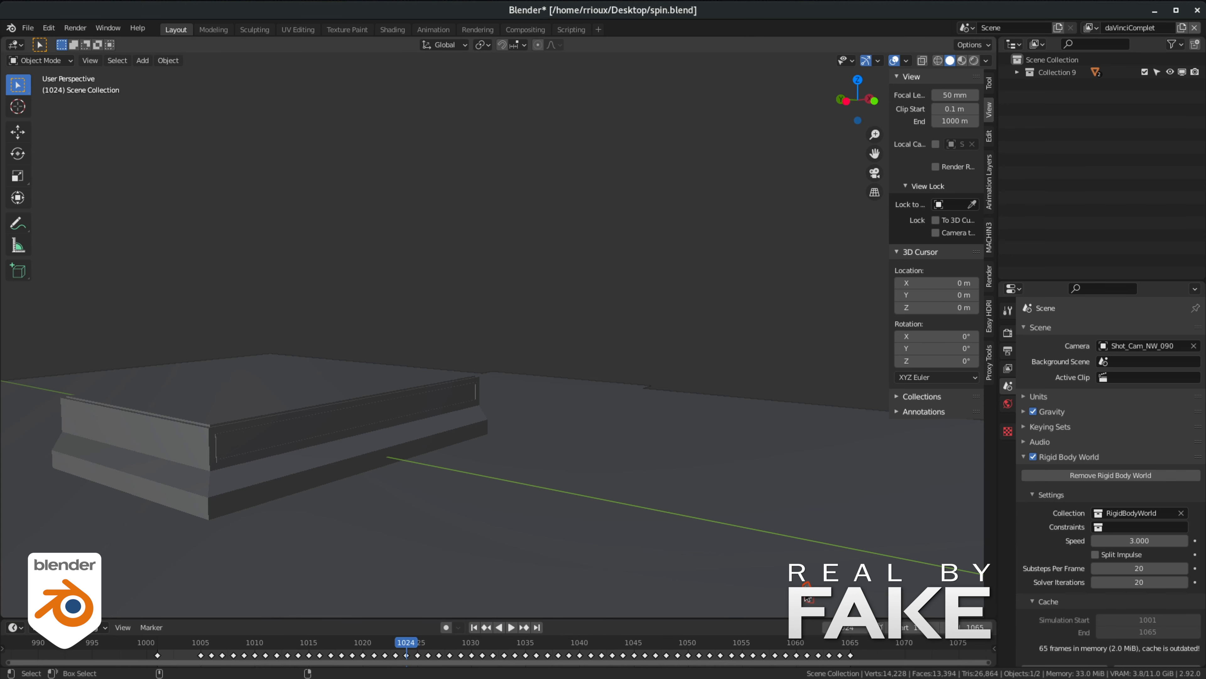
left_click_drag(184, 655, 402, 659)
- Split the 3D viewport horizontally, turn the lower area into a Graph Editor, and filter its channels by "rotation"
left_click(30, 338)
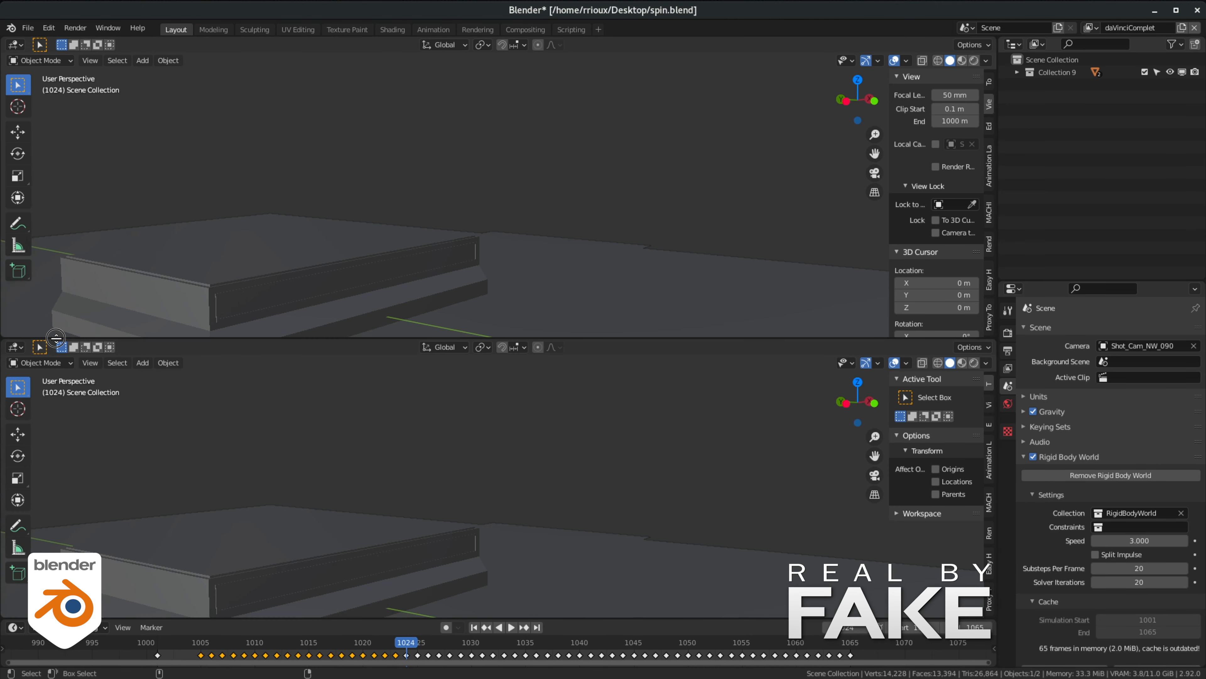
left_click(17, 348)
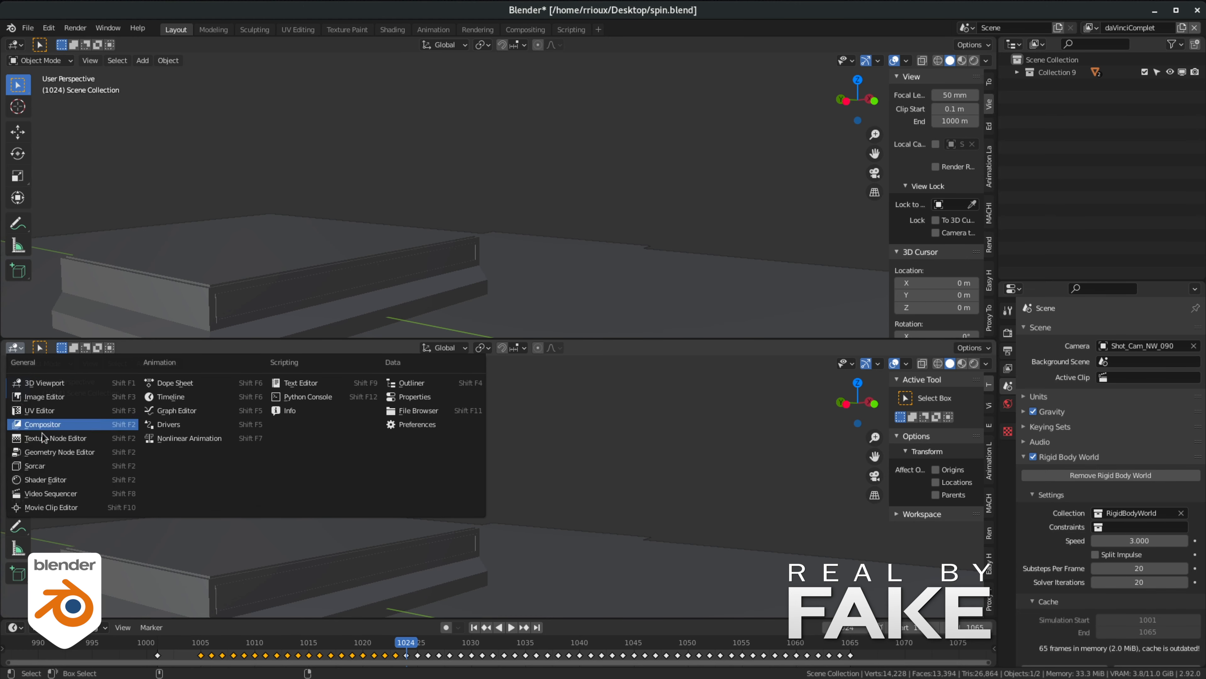
left_click(169, 411)
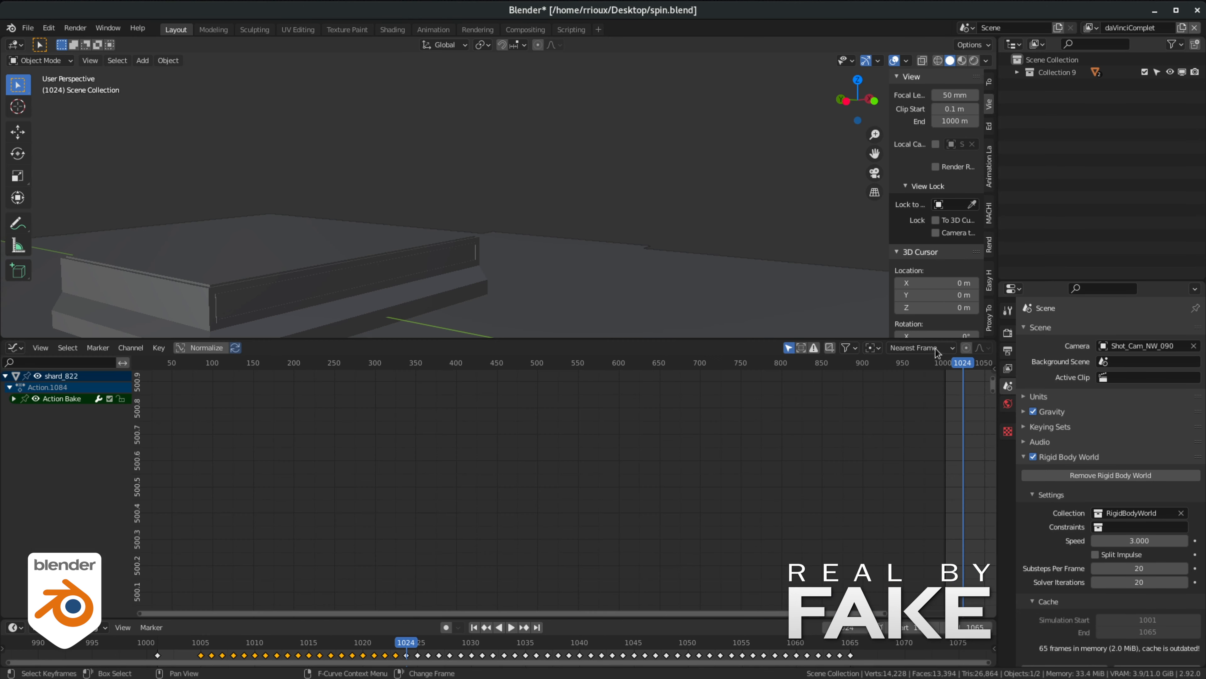
left_click(850, 348)
left_click(817, 419)
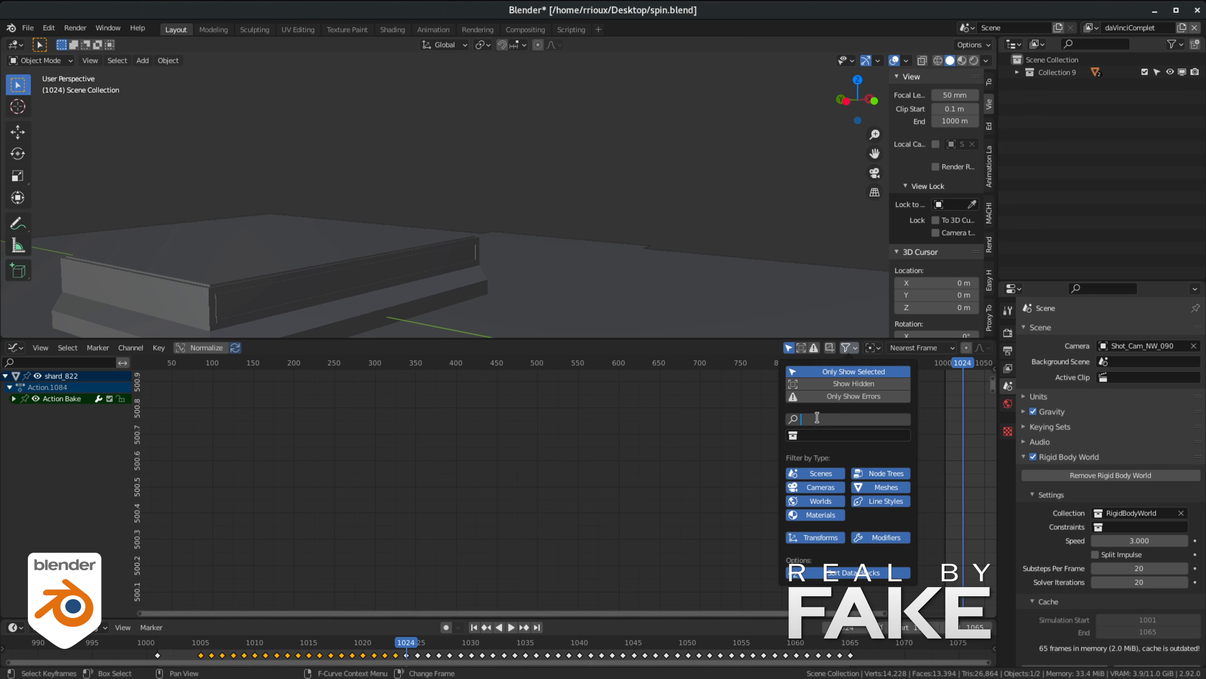
key("Return")
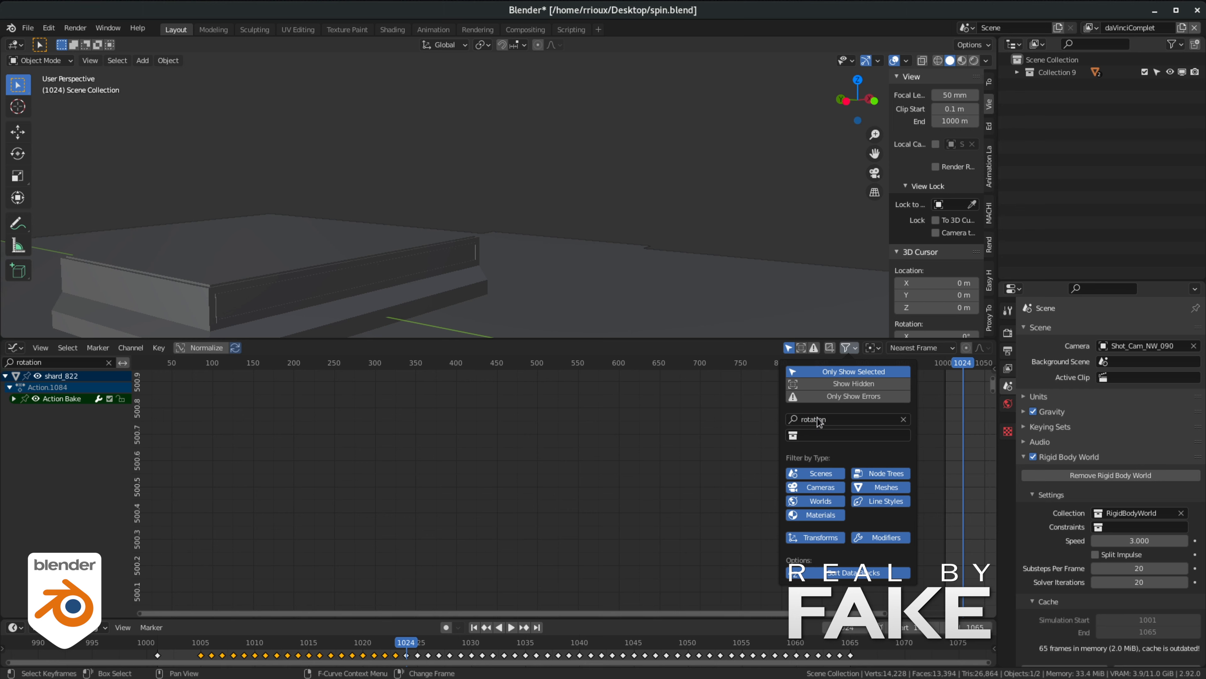